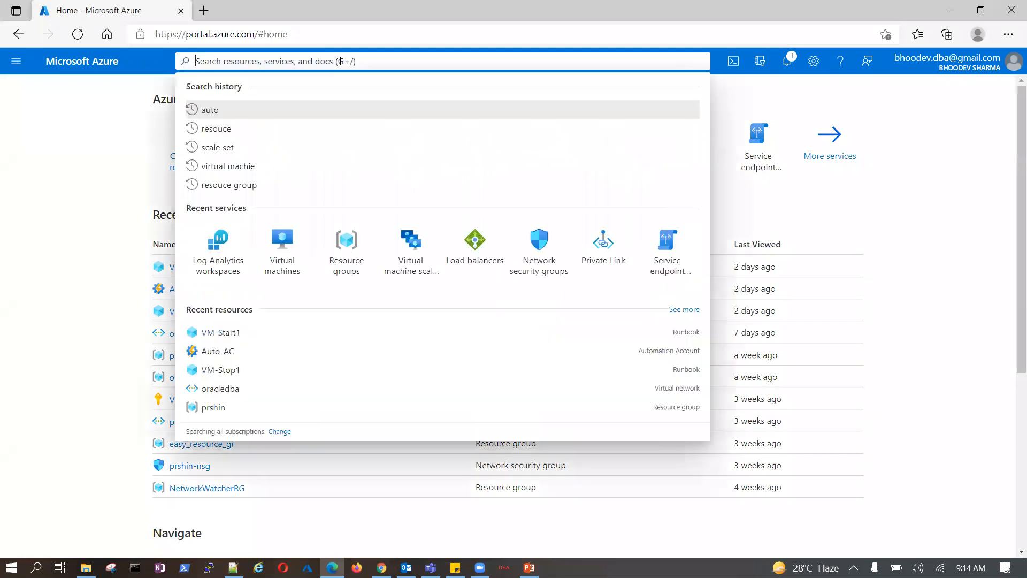
text(load)
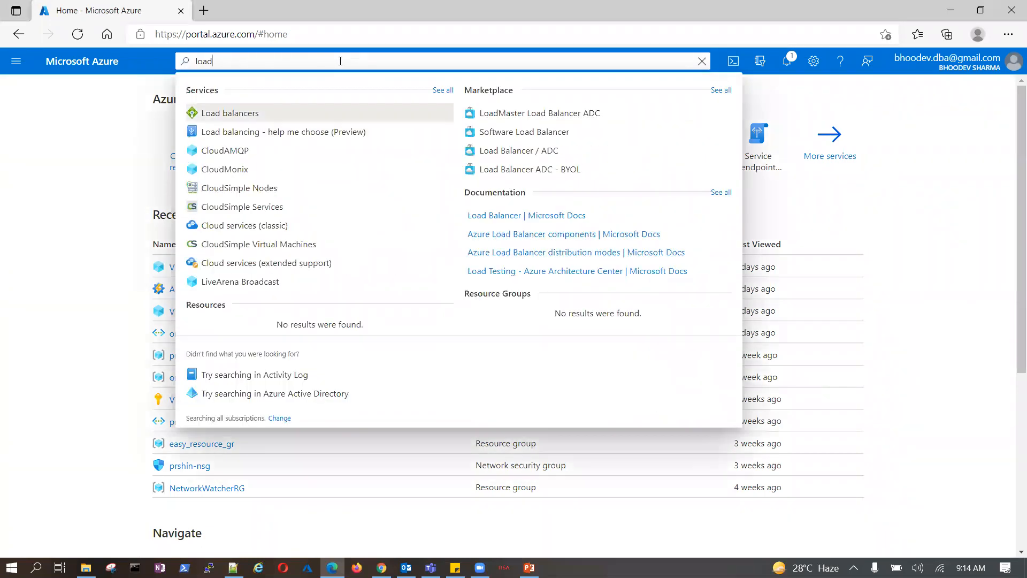
key(BackSpace)
key(BackSpace)
key(BackSpace)
key(BackSpace)
Step: Search the portal for "app", open the Application gateways service and start creating a new application gateway
text(app)
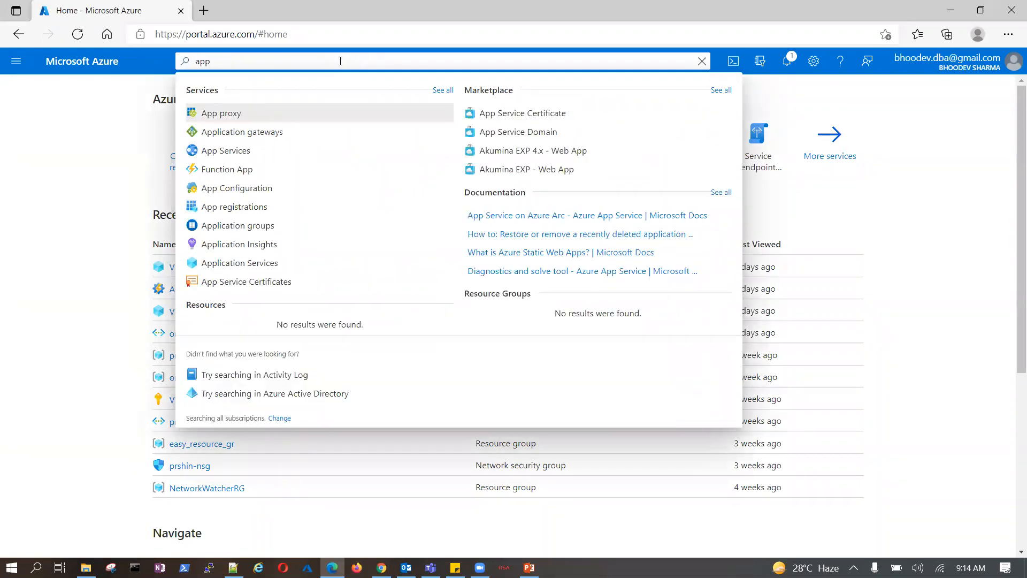
click(260, 133)
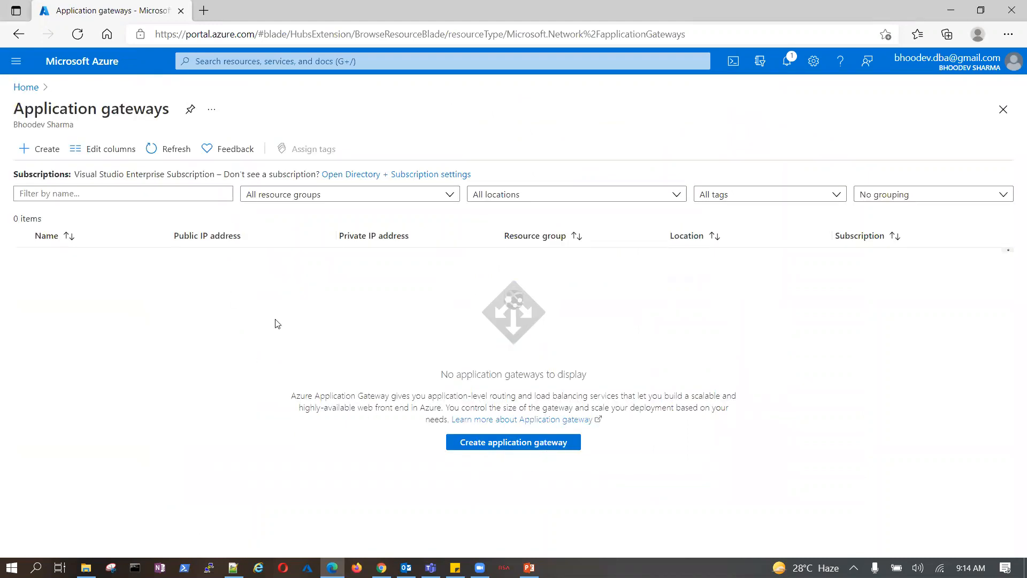
click(47, 151)
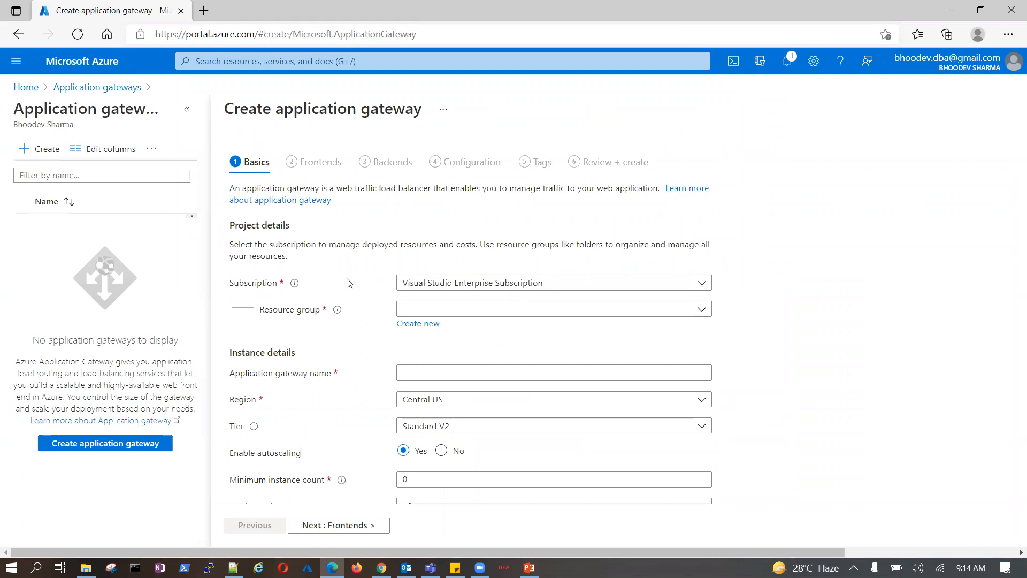
Step: Assign the new application gateway to the existing Auto-RG resource group
scroll(348, 282, down, 2)
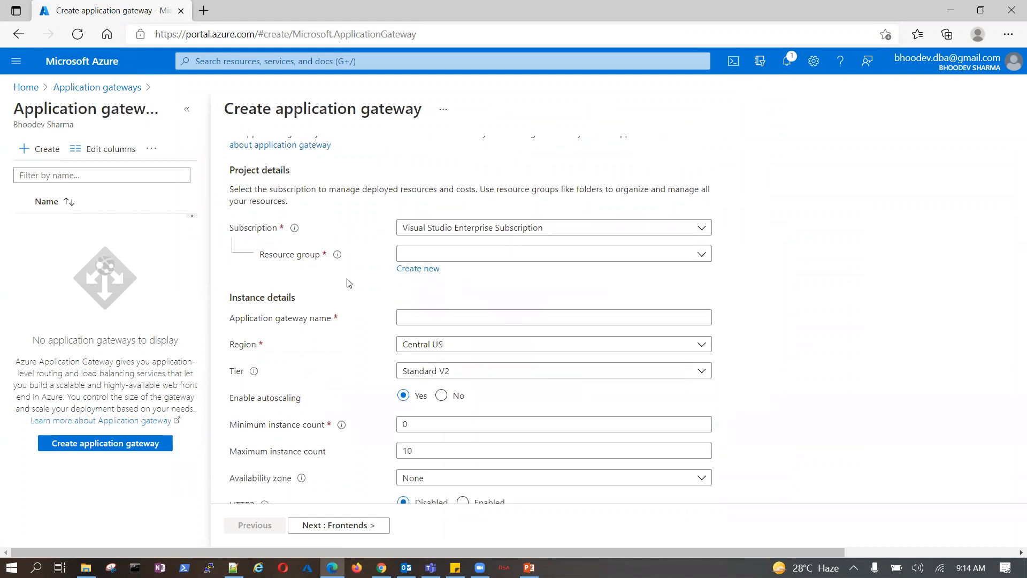
scroll(349, 283, up, 2)
scroll(349, 283, down, 2)
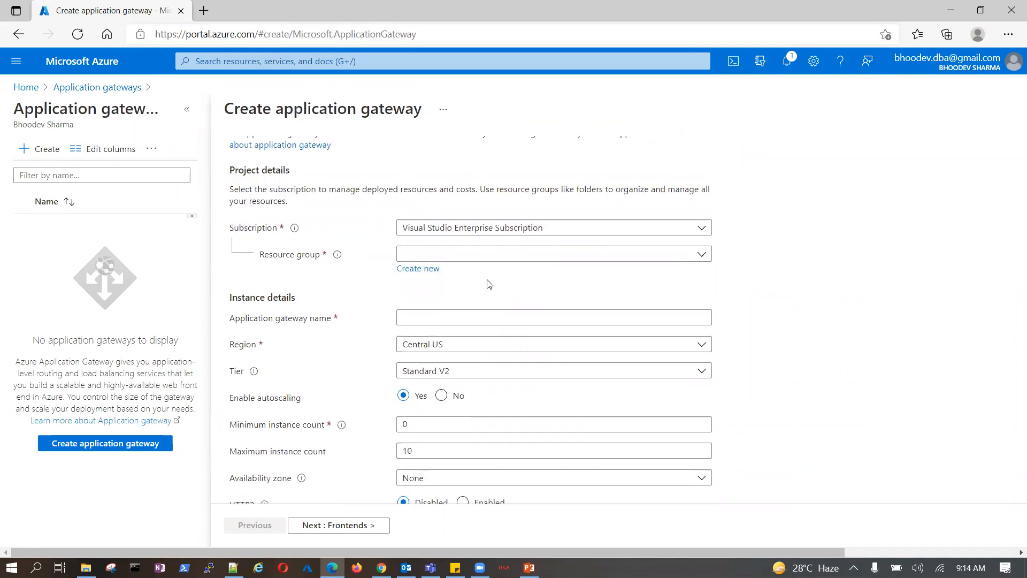
click(702, 255)
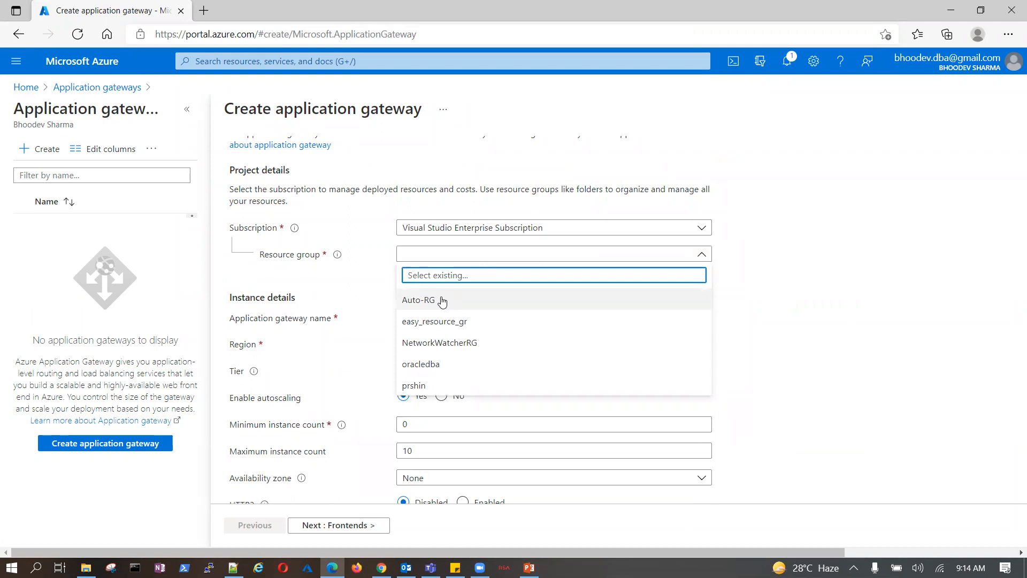
click(442, 300)
click(702, 257)
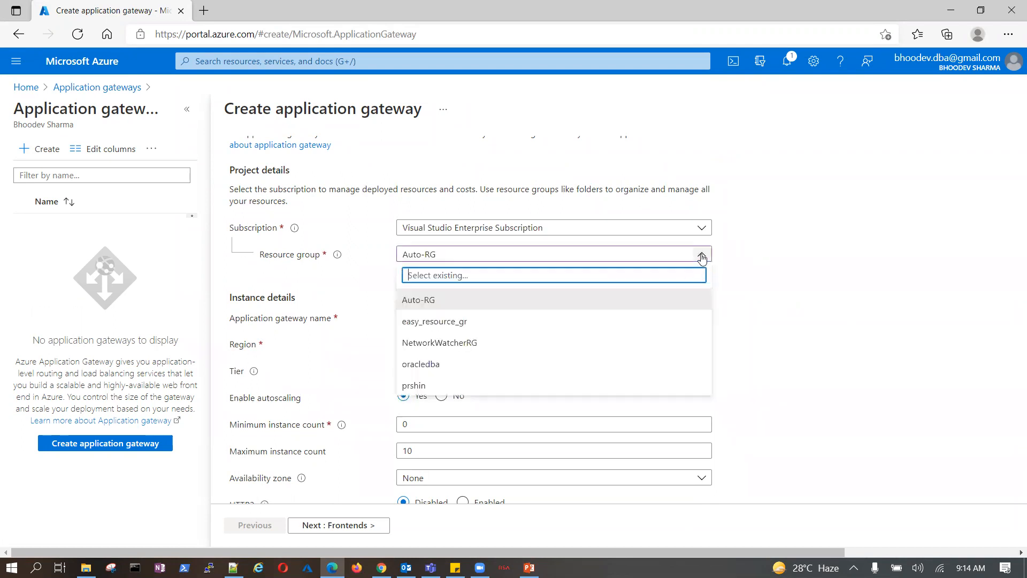
click(422, 301)
Step: Name the application gateway myAppGW and set its region to East US
click(422, 316)
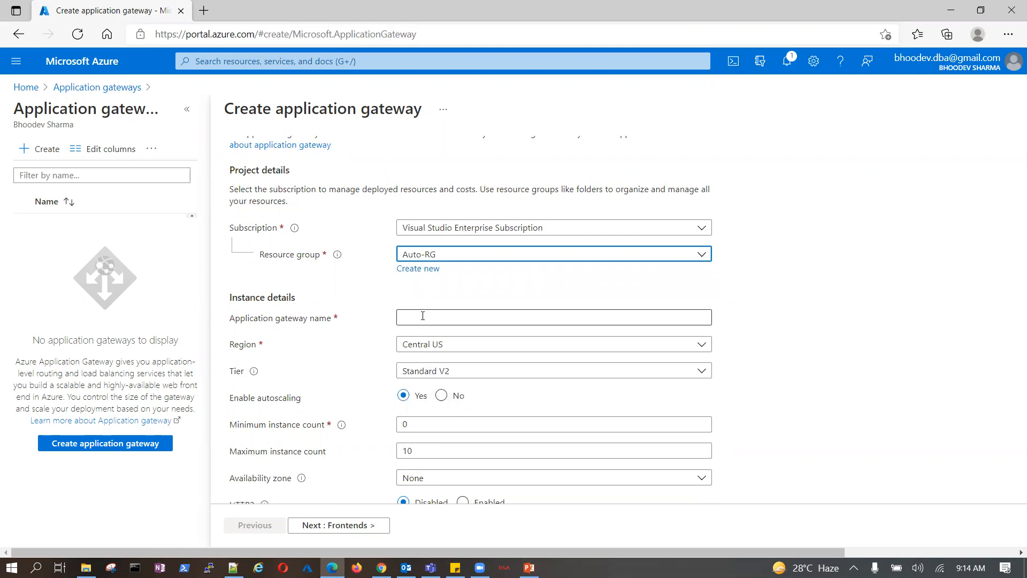
text(myA)
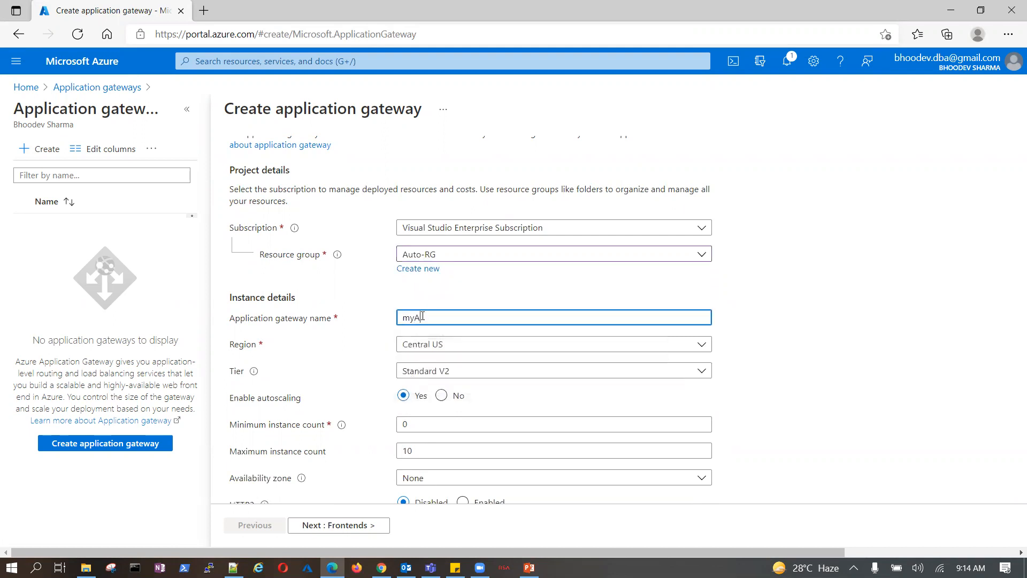
text(ppGw)
text(W)
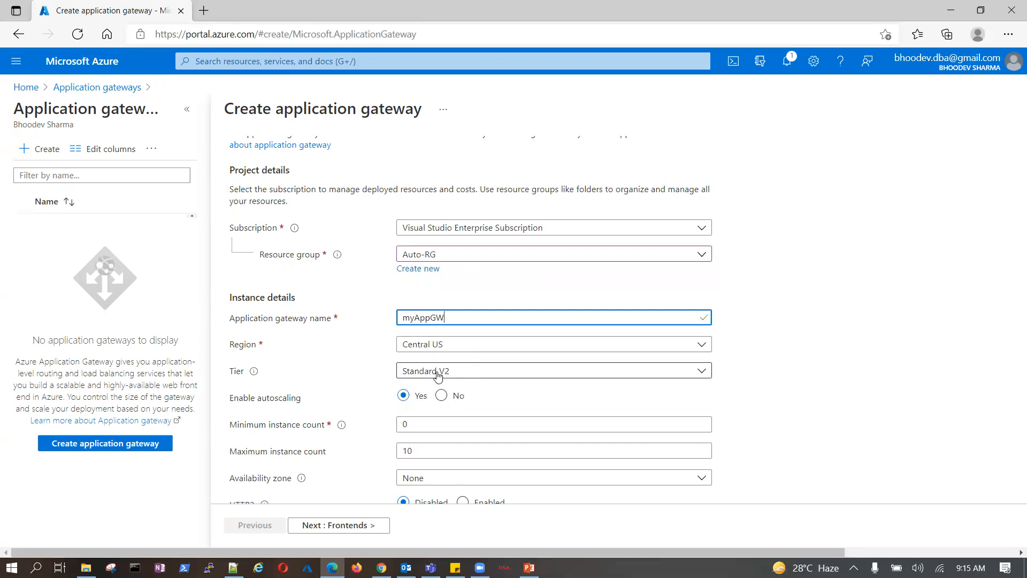
scroll(258, 362, down, 1)
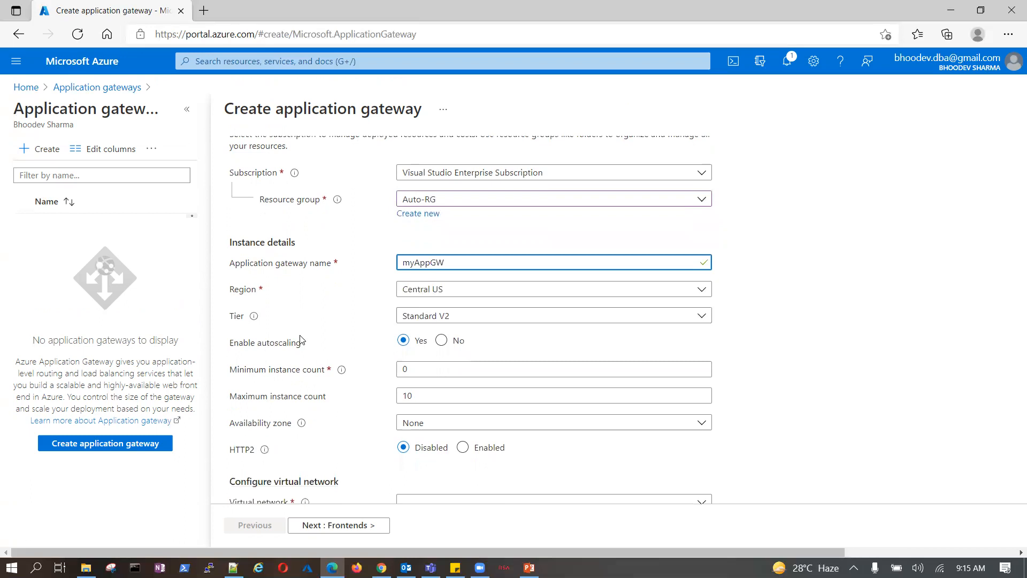
click(708, 291)
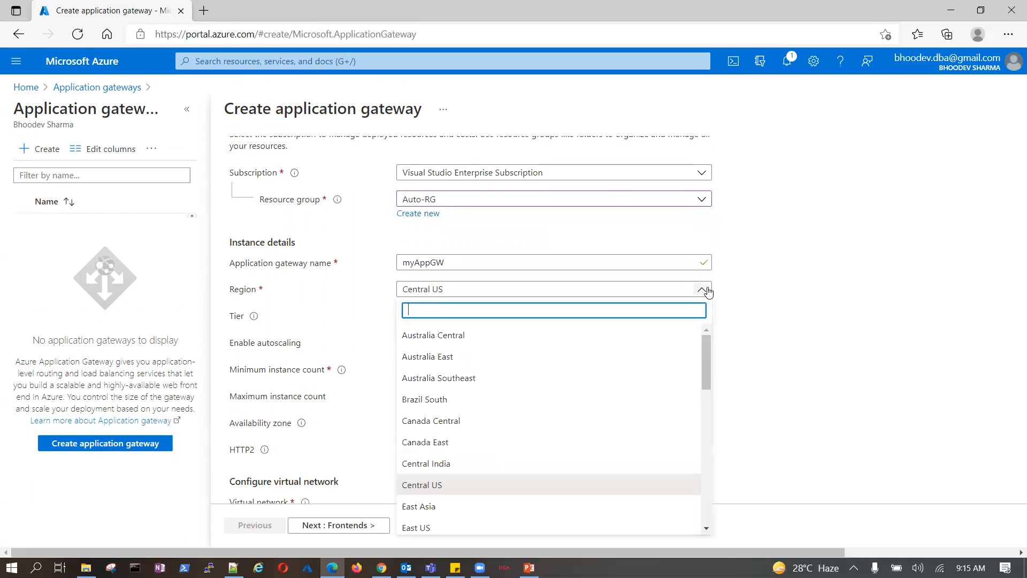
text(east)
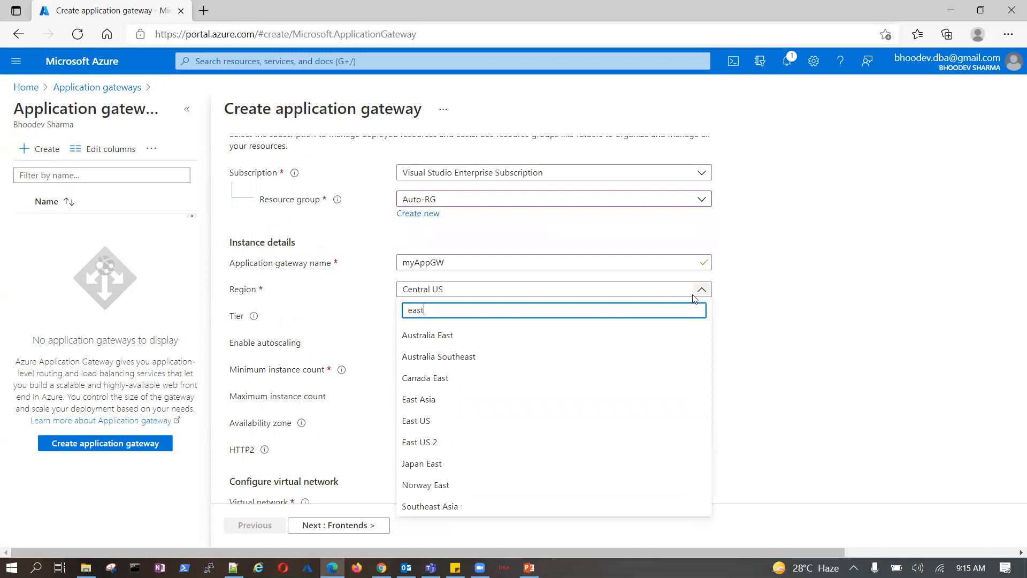
click(461, 416)
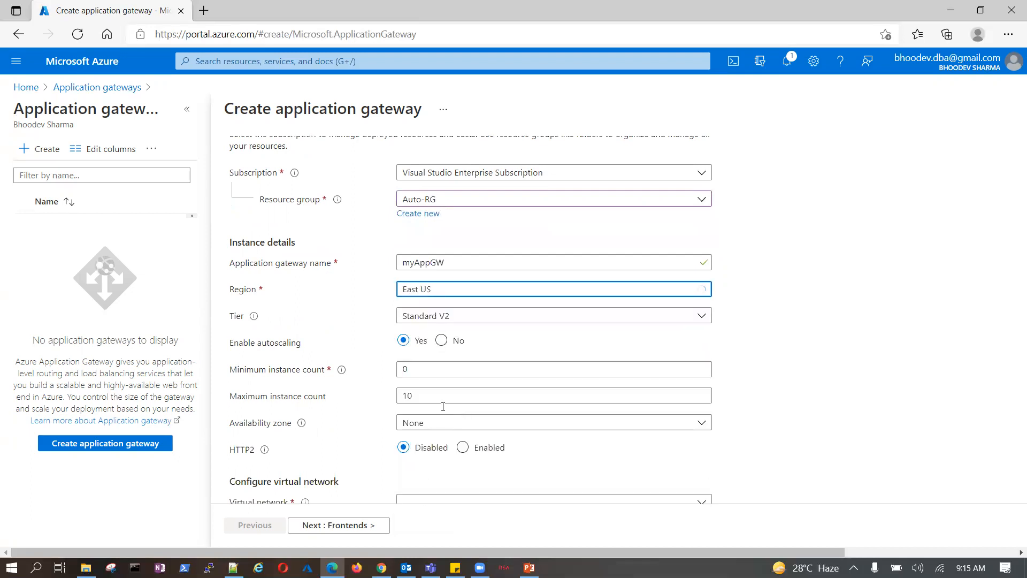
Step: Try the WAF V2 tier for the gateway before setting the tier to Standard
click(703, 317)
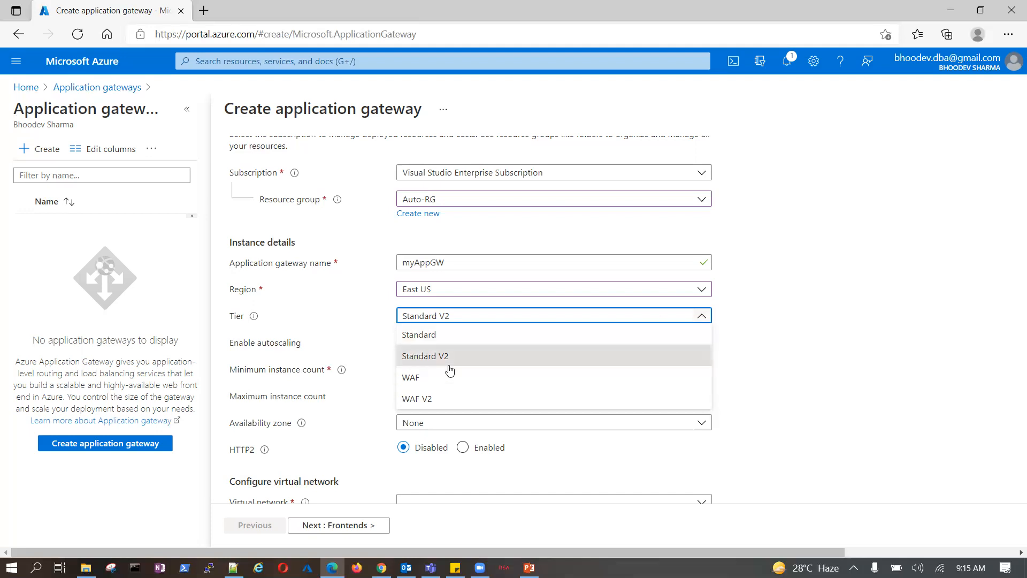
click(413, 400)
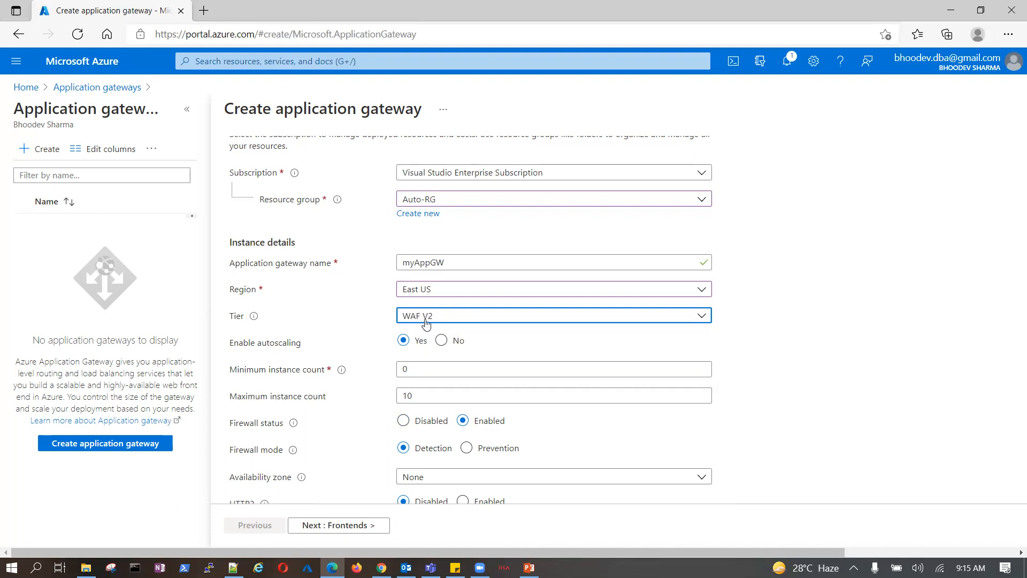
click(699, 319)
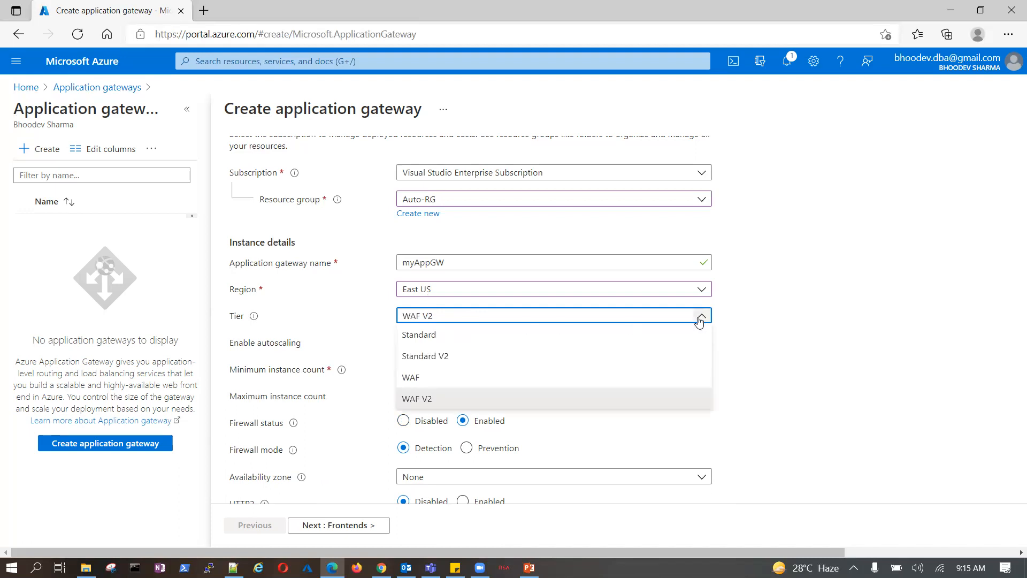
click(469, 335)
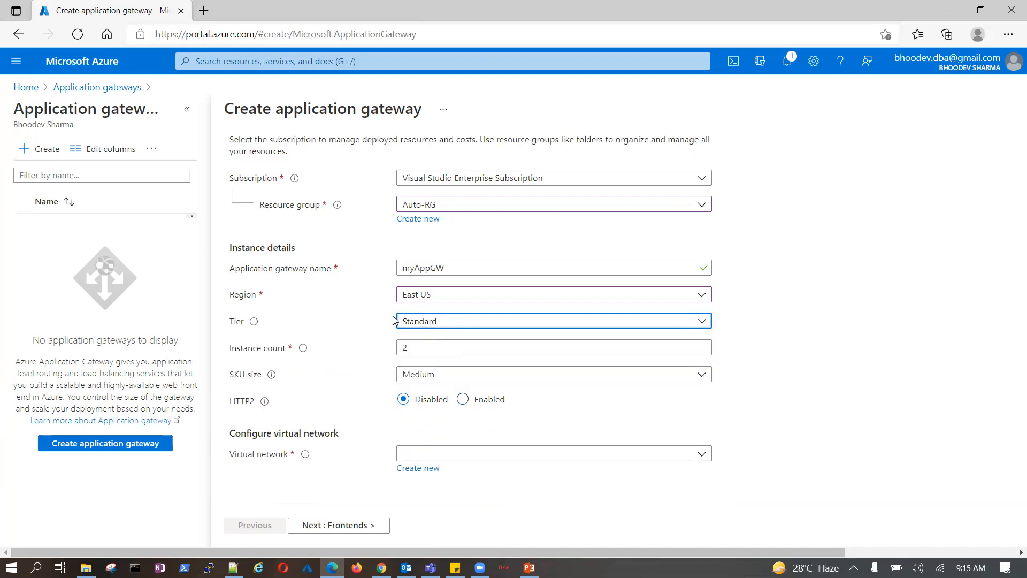
mouse_move(253, 324)
click(340, 313)
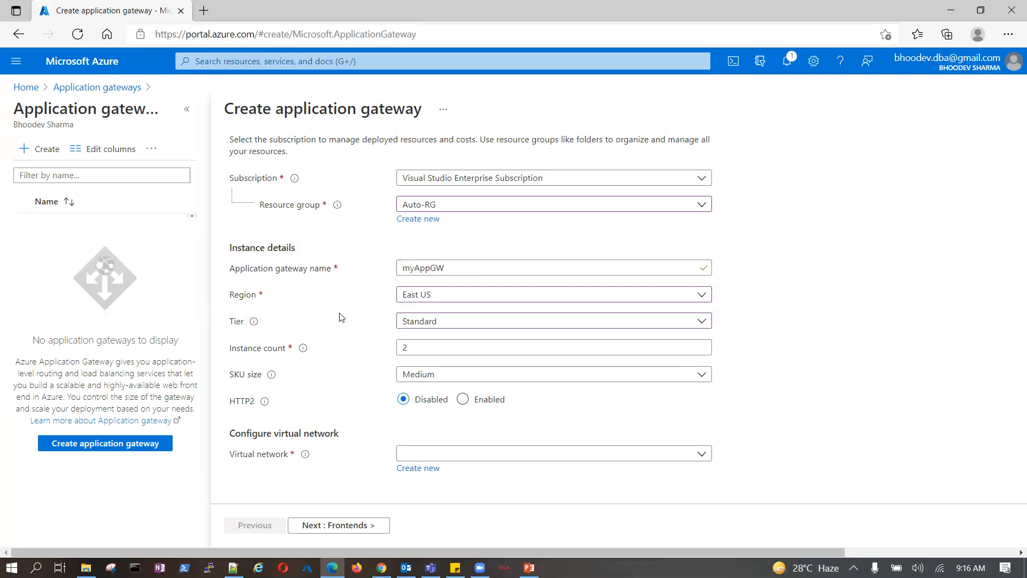
Step: Switch the tier to Standard V2 to compare its instance options, and return it to Standard
click(702, 324)
click(454, 343)
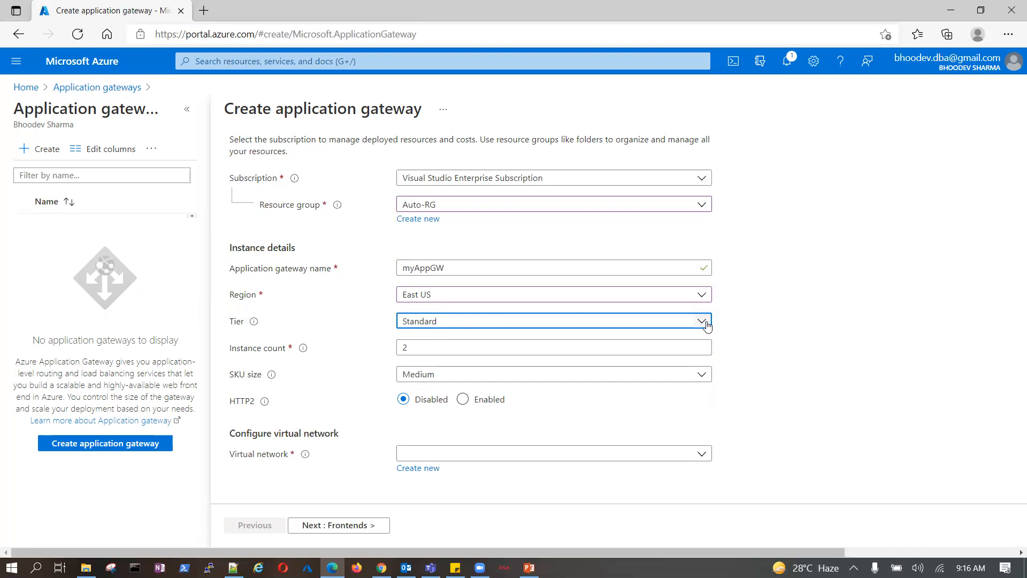
click(702, 321)
click(448, 363)
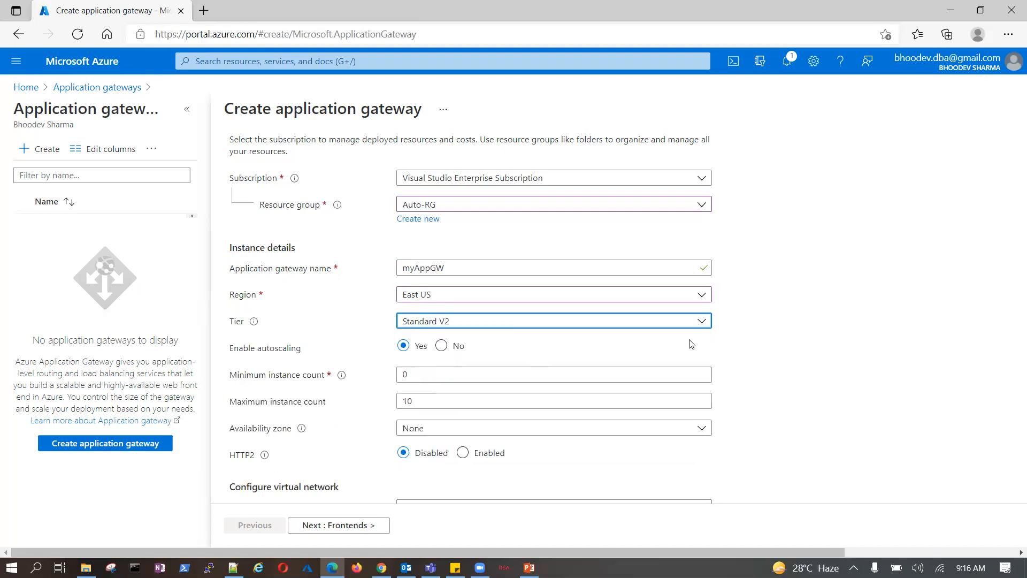
click(702, 323)
click(468, 404)
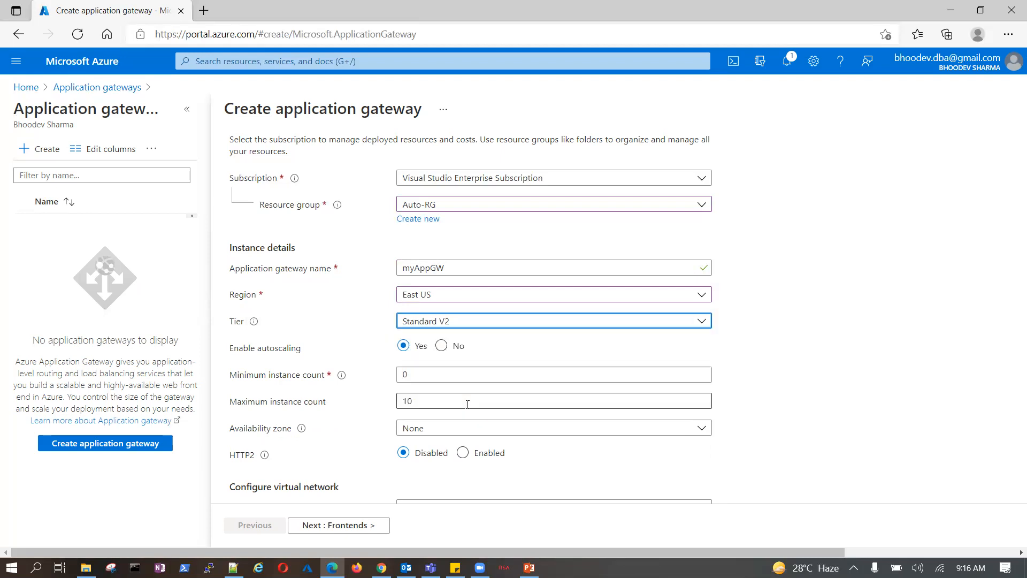
click(702, 321)
click(577, 341)
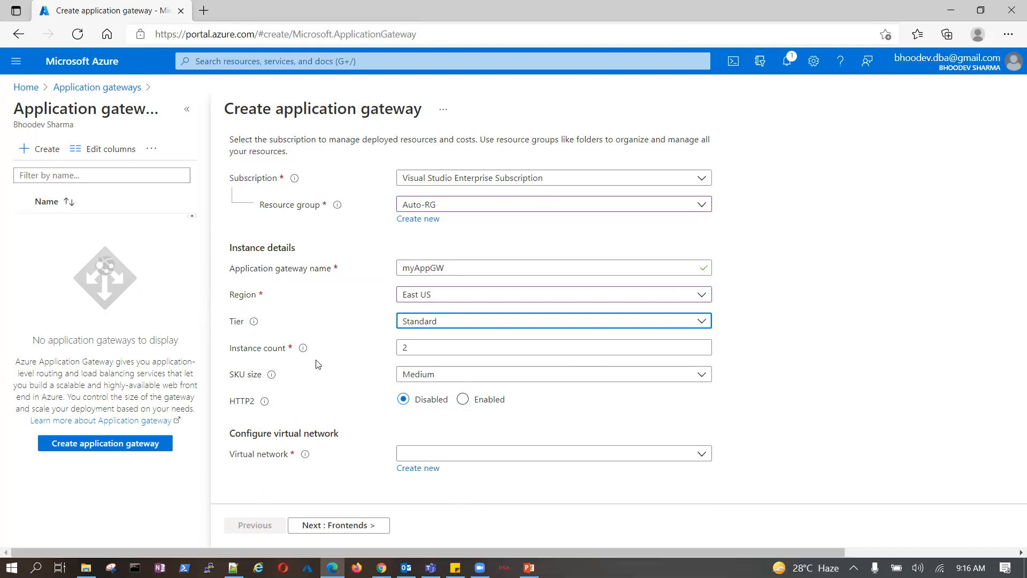
Step: Switch to PowerPoint, review the Application Gateway Routing and Application Gateway slides, and return to the gateway form in Edge
scroll(300, 278, up, 1)
key(alt+Tab)
click(62, 306)
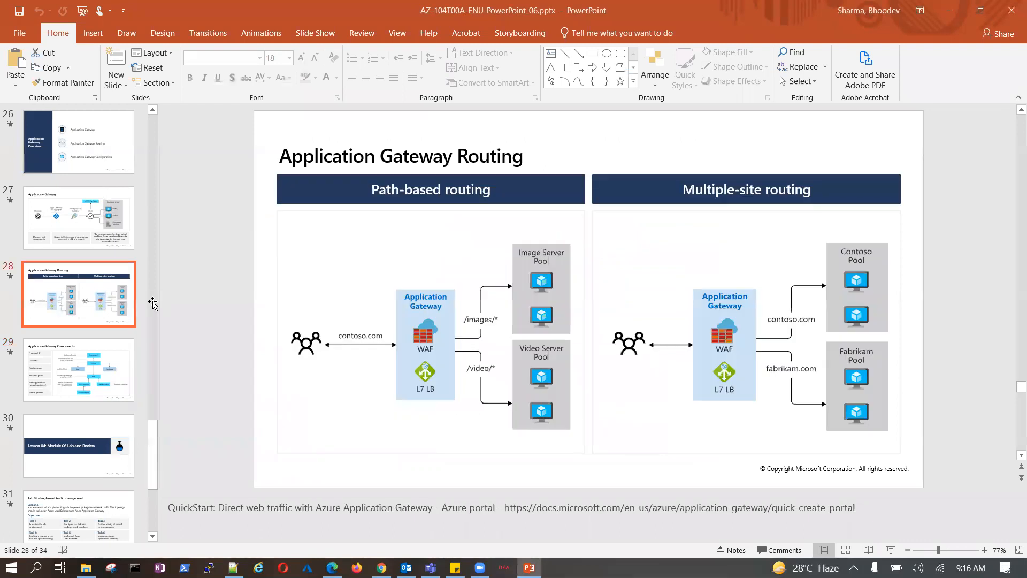
click(107, 228)
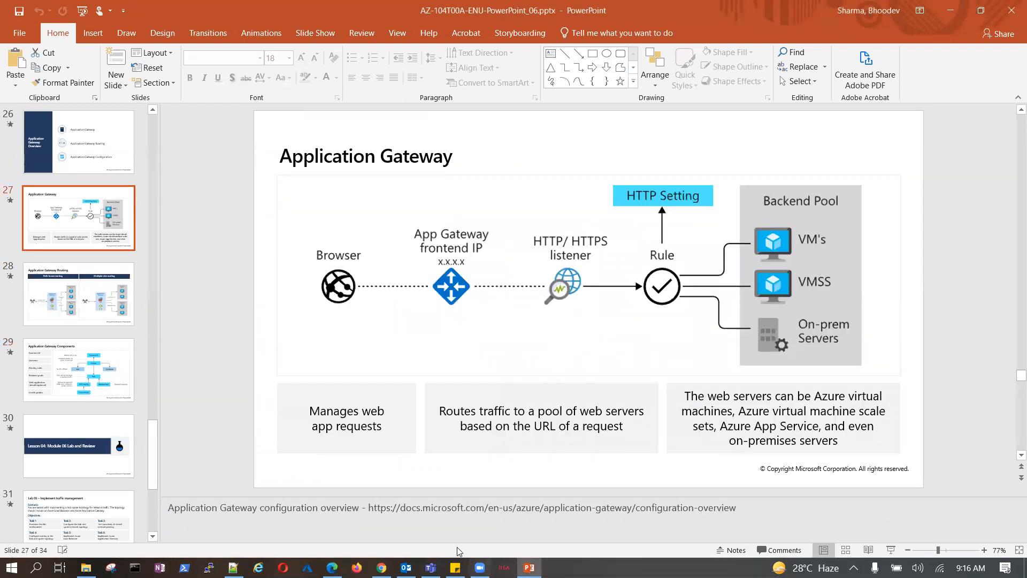
click(377, 567)
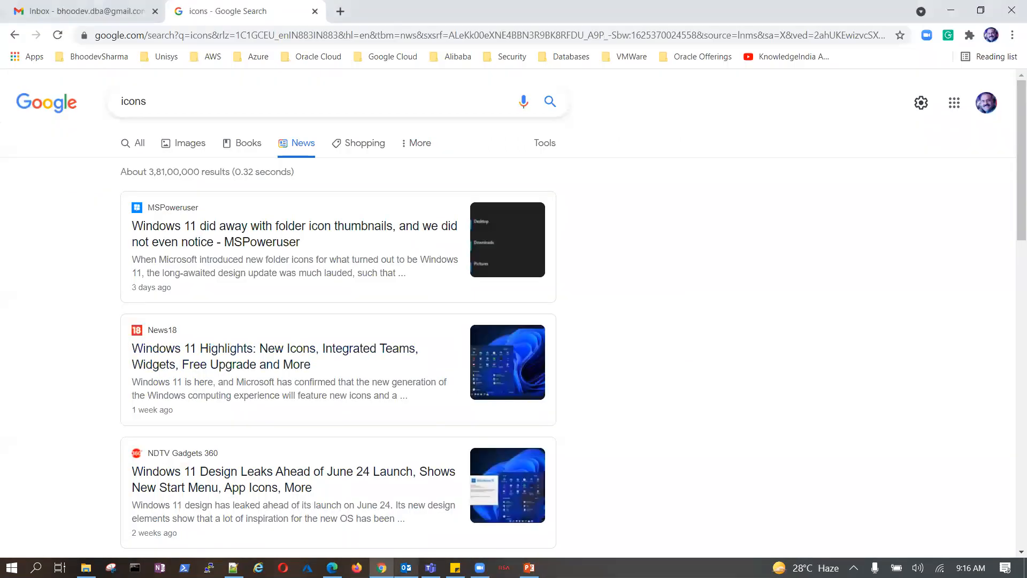
click(530, 569)
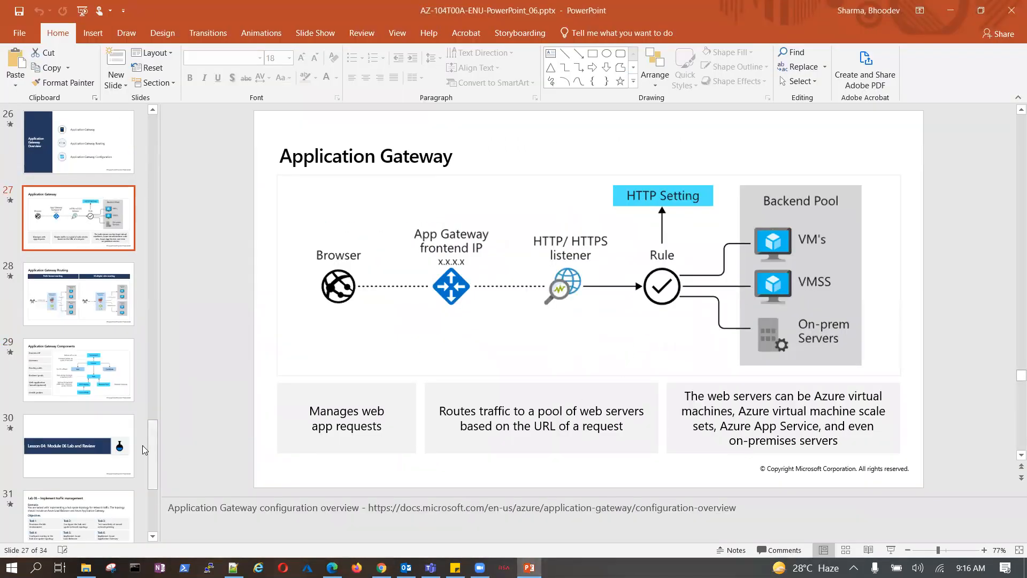
click(333, 568)
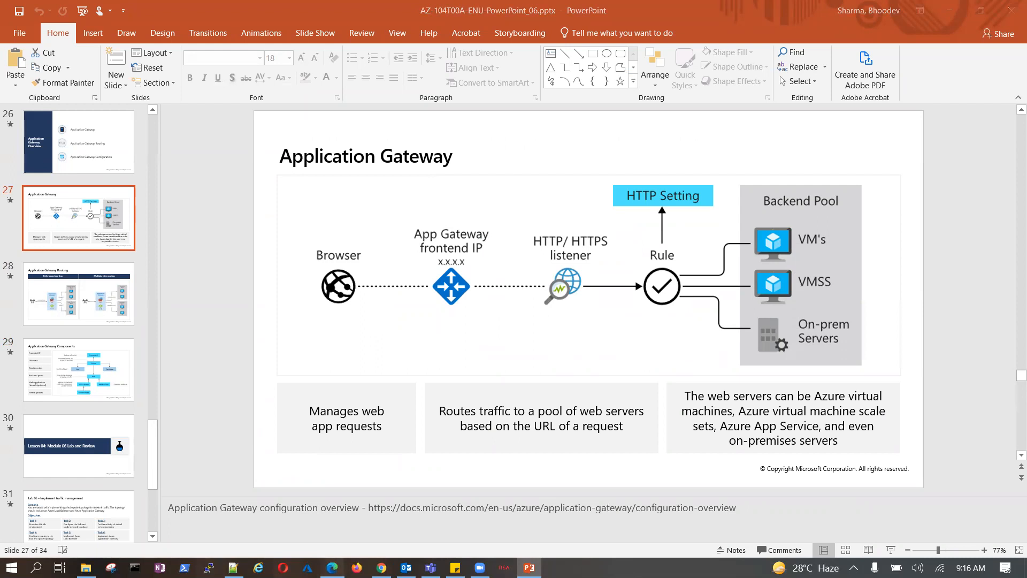
Step: Set the gateway's SKU size to Small and enable HTTP2
scroll(462, 397, down, 1)
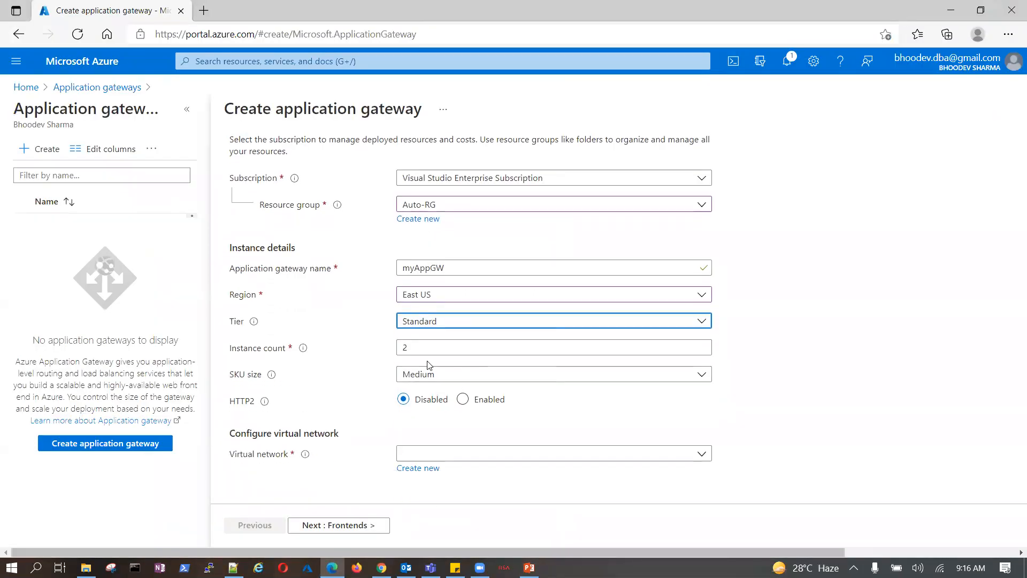
click(700, 377)
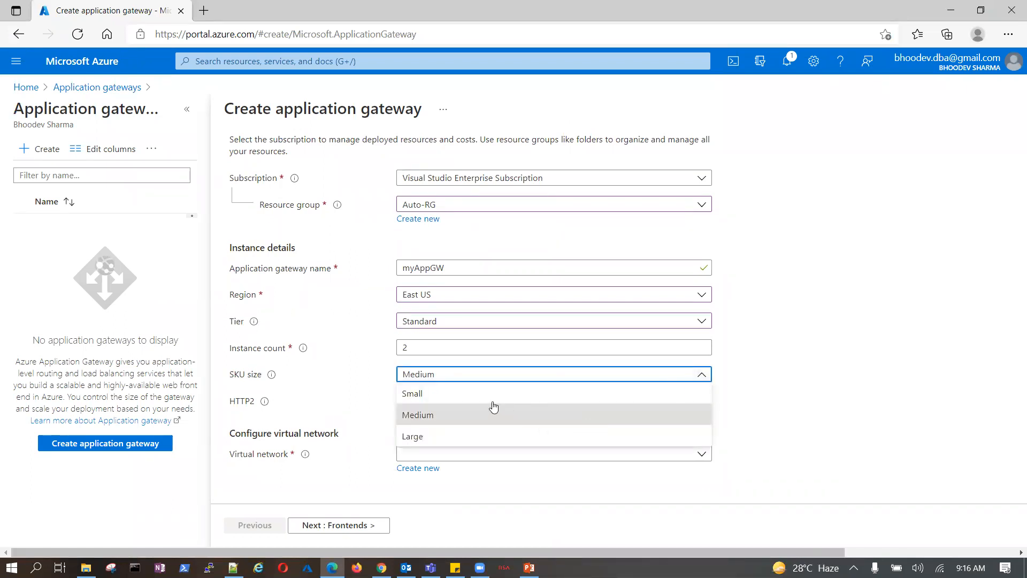
click(436, 397)
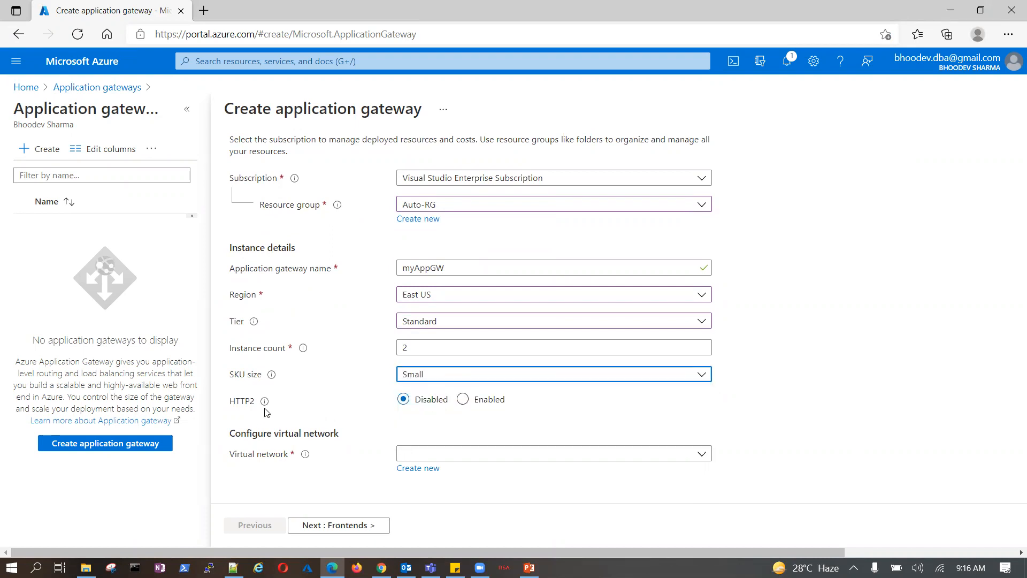
mouse_move(263, 410)
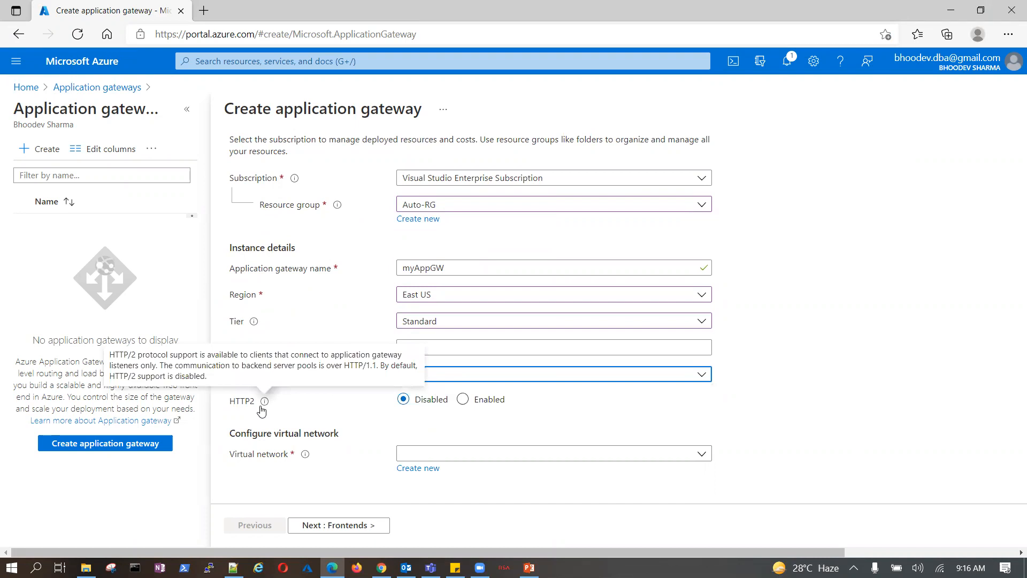
click(463, 400)
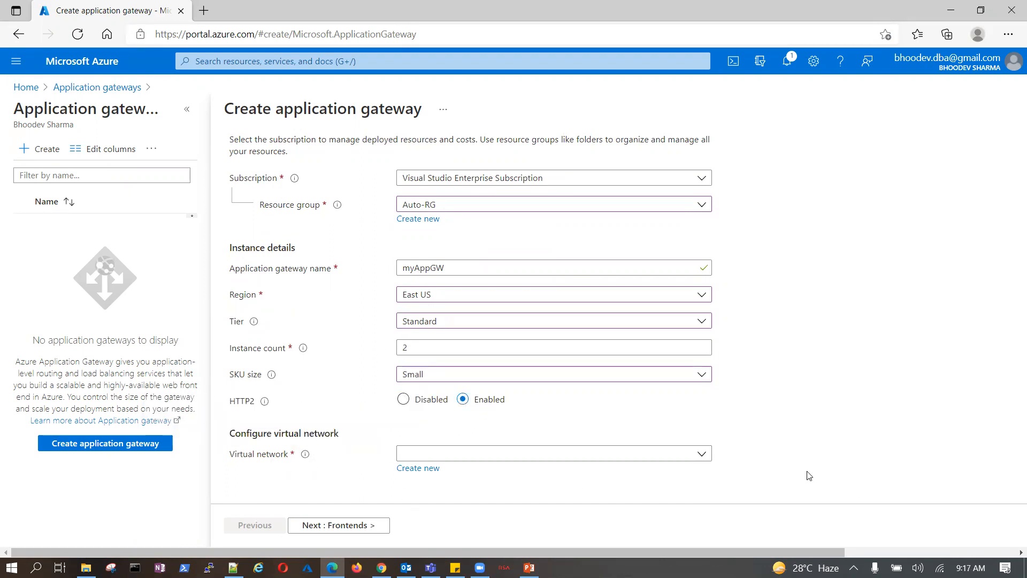
Step: Set the gateway's virtual network to Auto-RG-vnet and check which subnets it offers
click(703, 455)
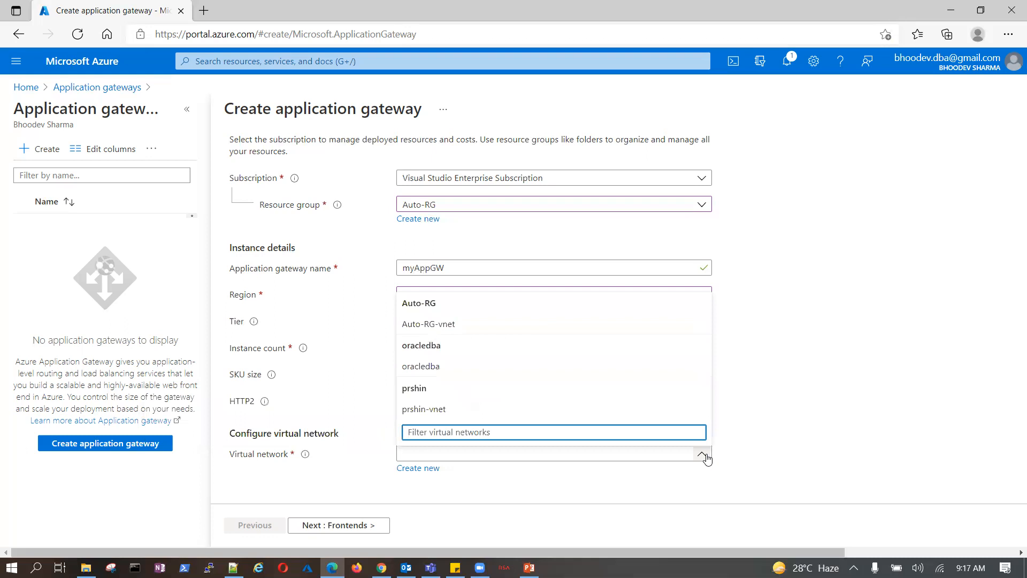
click(452, 325)
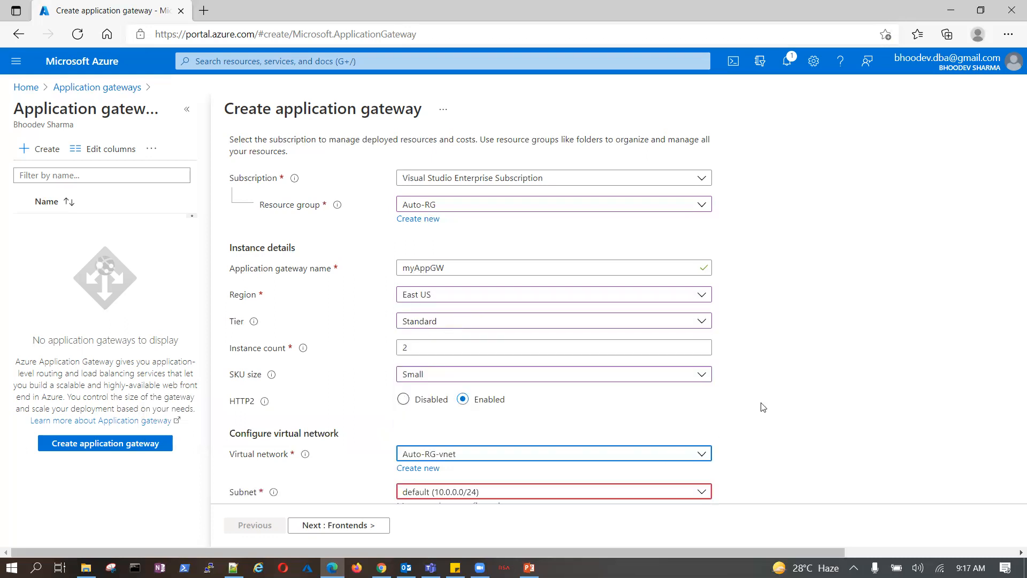
scroll(798, 398, down, 1)
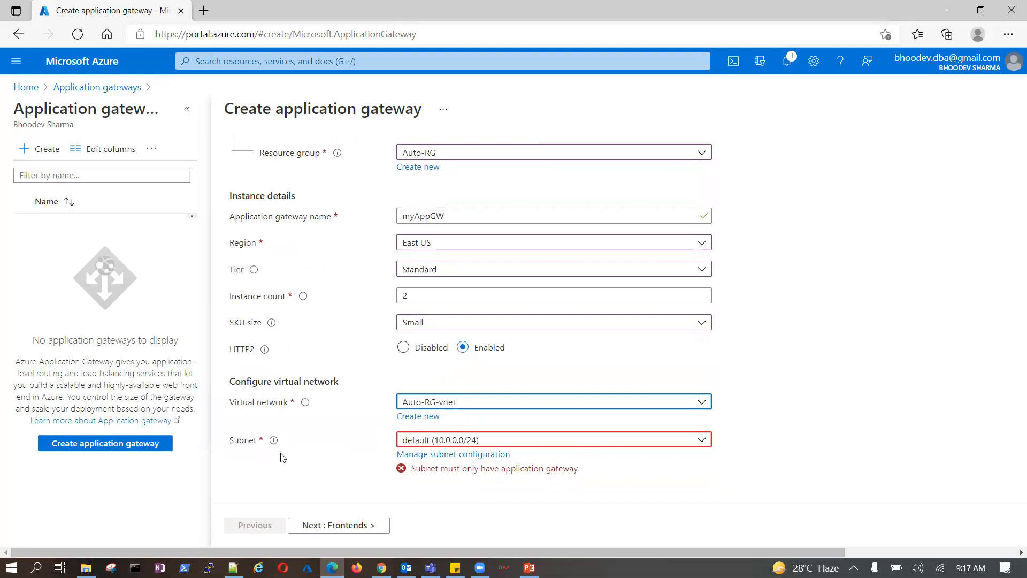
click(229, 444)
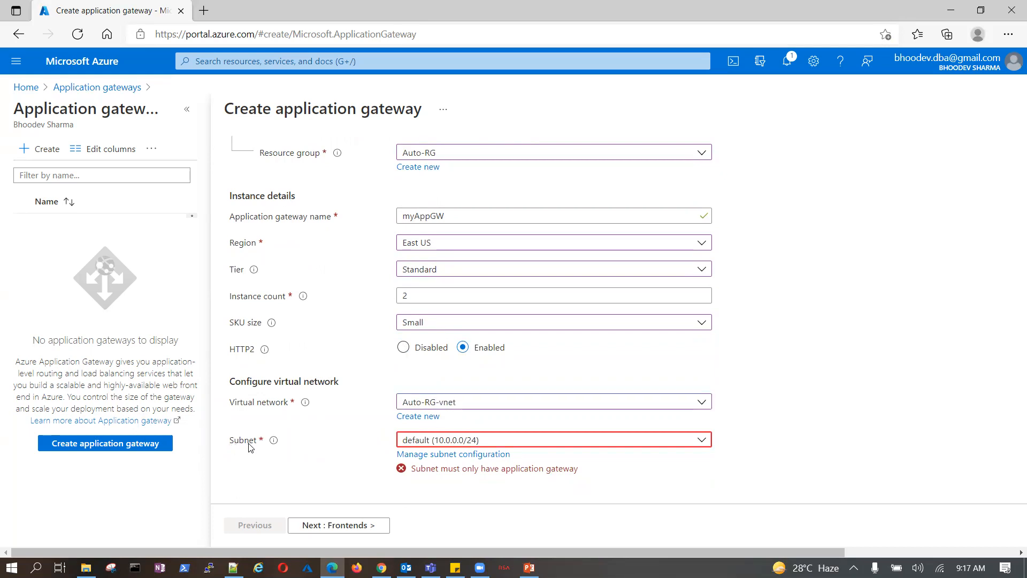
click(702, 442)
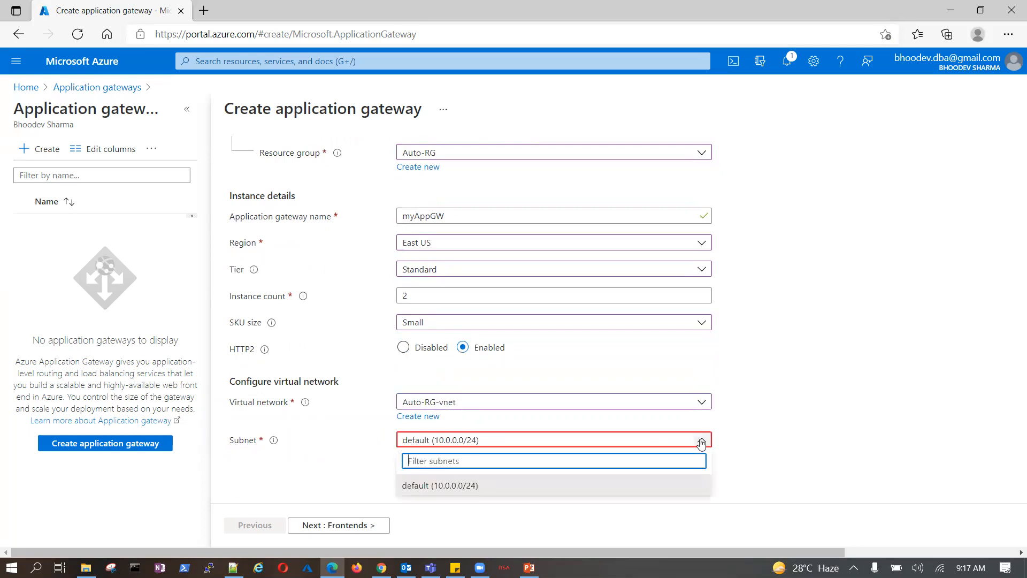
click(701, 442)
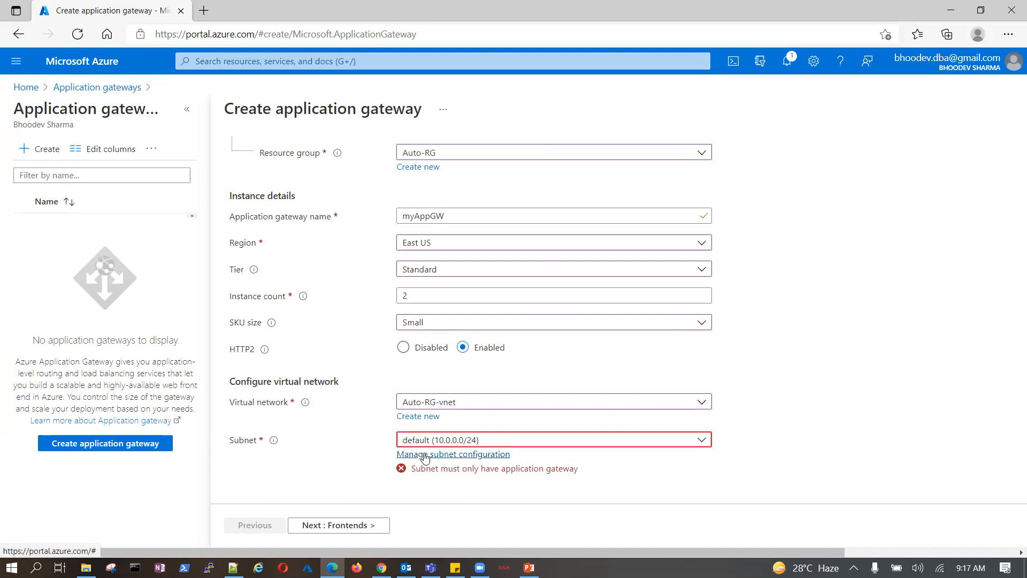
Step: Open the subnet configuration of Auto-RG-vnet and add a gateway subnet with the address range 10.0.1.0/24, no NAT gateway and no route table
click(423, 455)
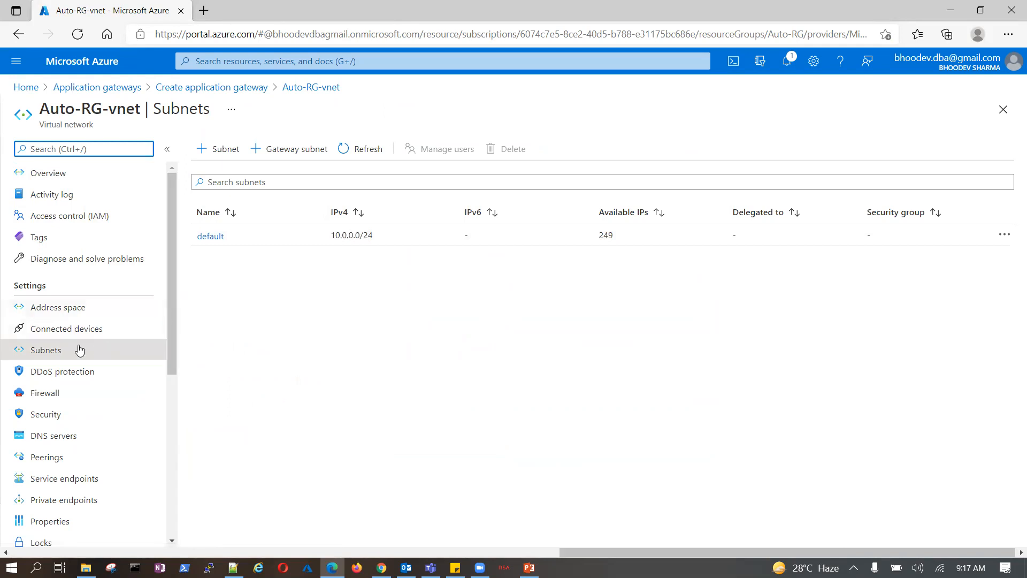
click(56, 355)
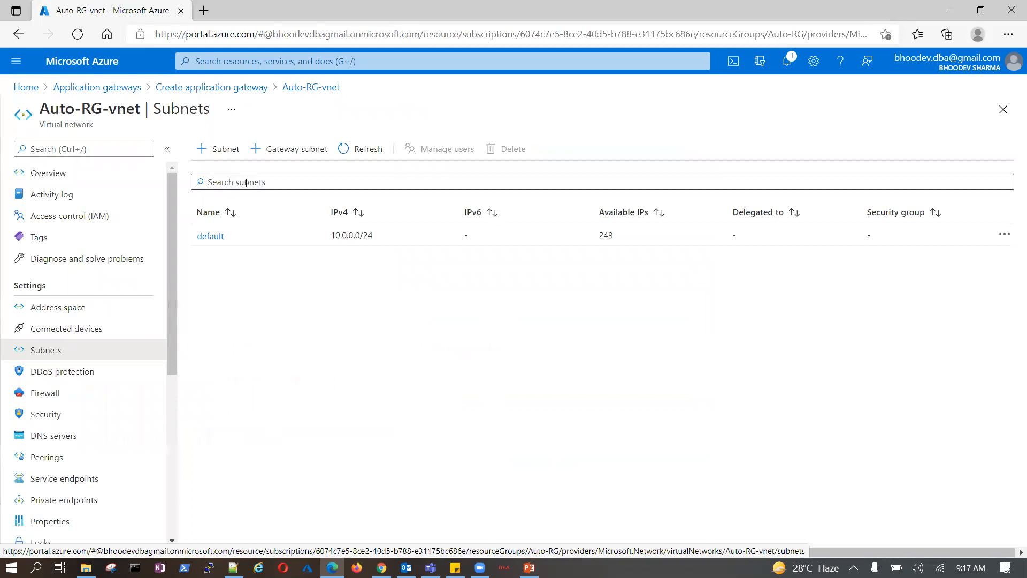
click(300, 150)
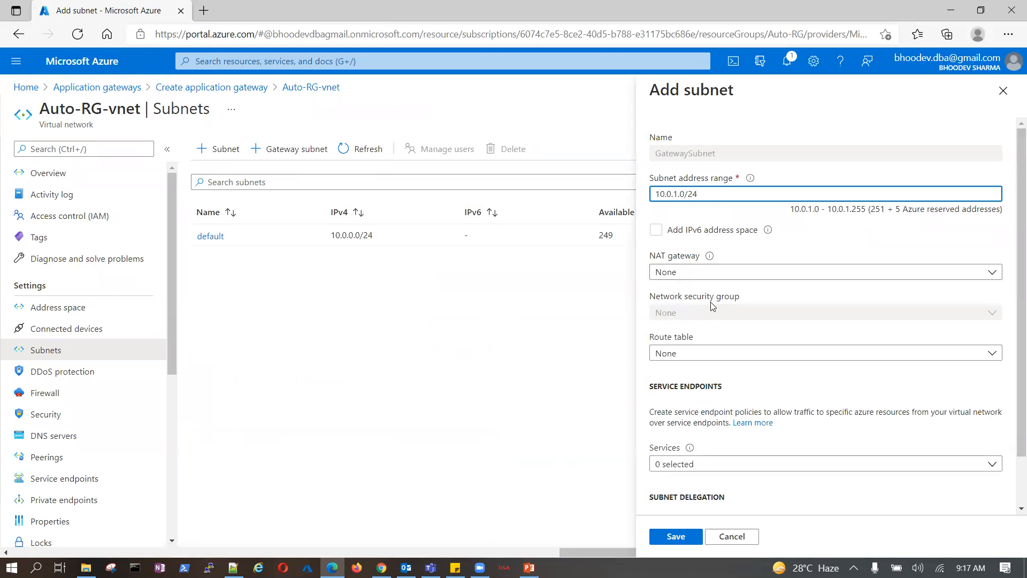
click(990, 273)
click(808, 244)
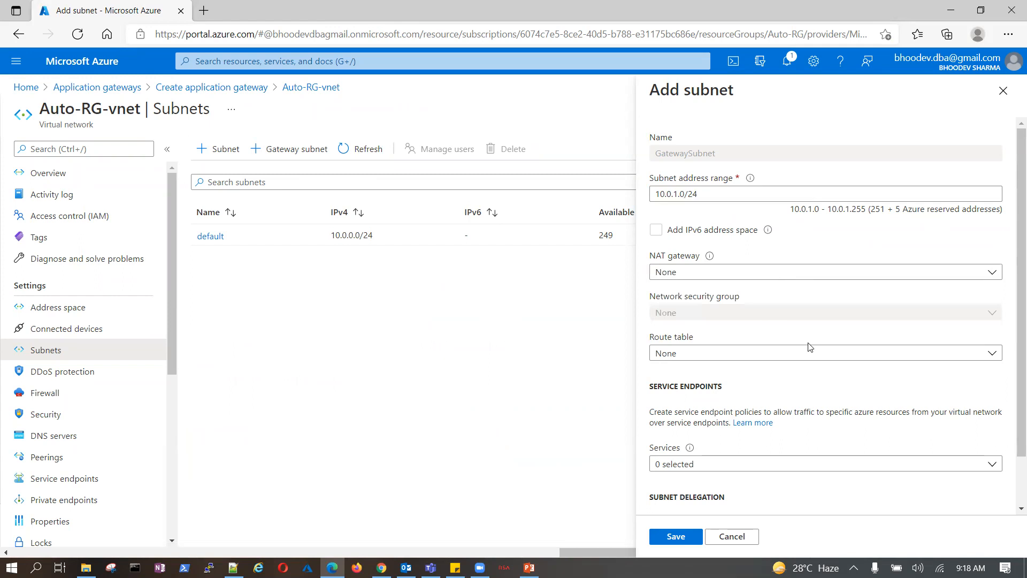
click(991, 353)
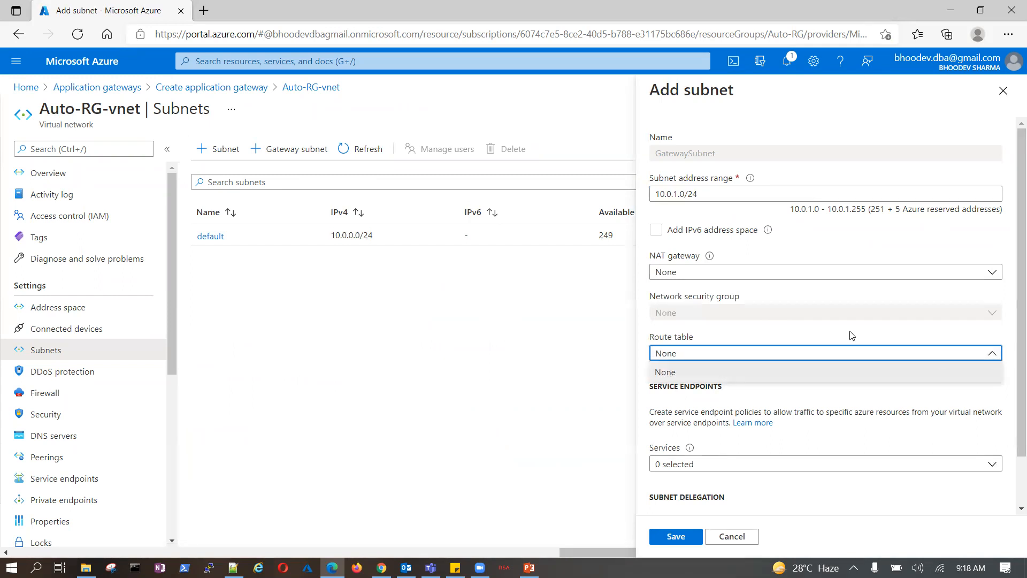
click(845, 395)
click(679, 538)
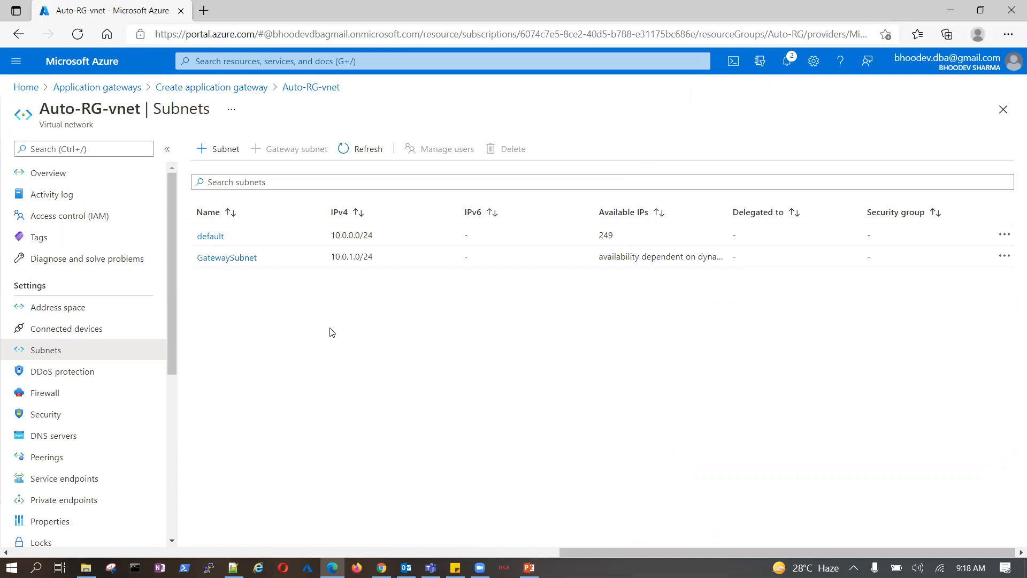
Step: Duplicate the Auto-RG-vnet subnets page in a second browser tab and stay on the original one
right_click(115, 14)
click(158, 72)
click(129, 16)
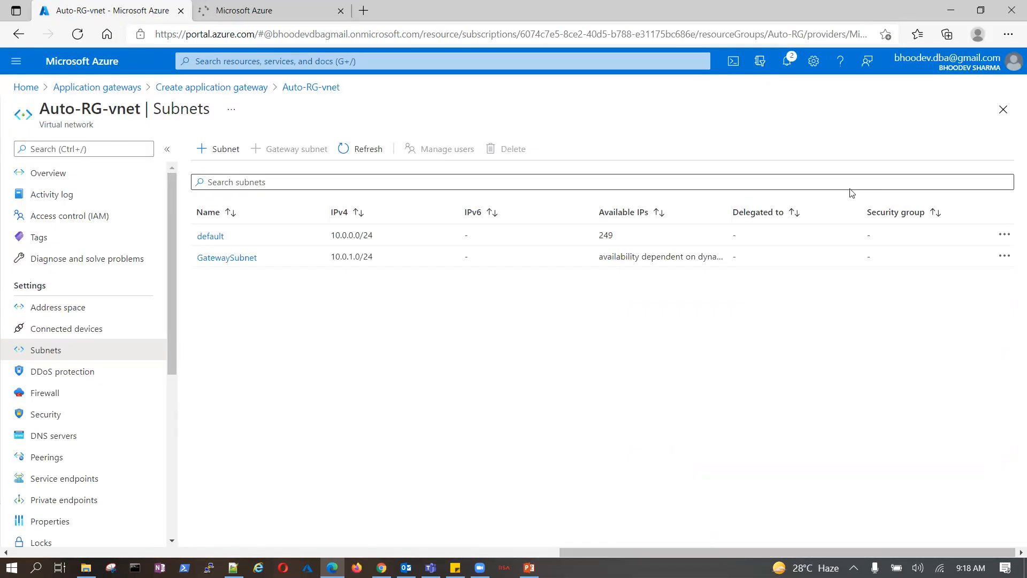
Step: Return to the application gateway form and check whether GatewaySubnet can be selected as the gateway's subnet
click(1003, 109)
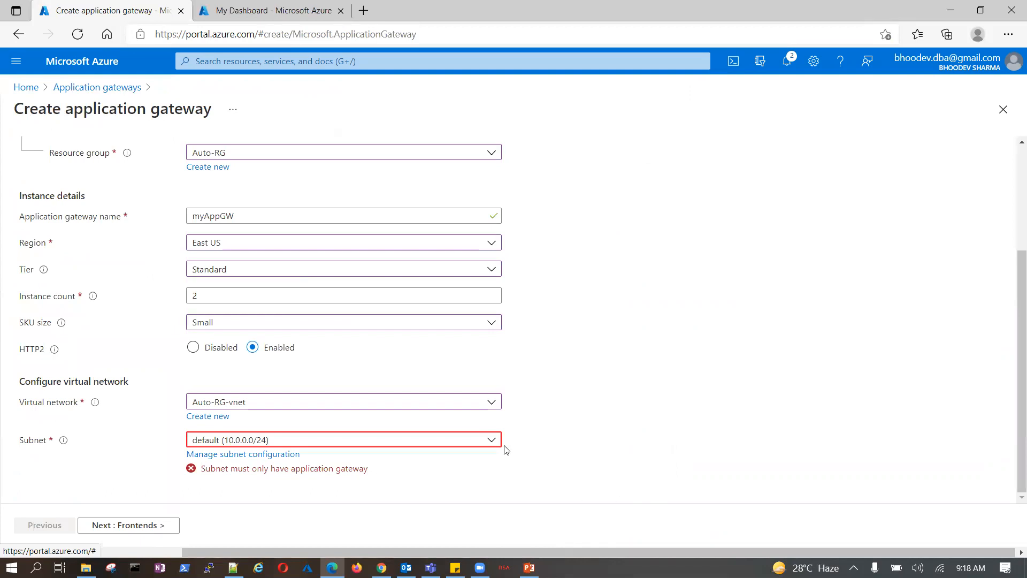
click(487, 442)
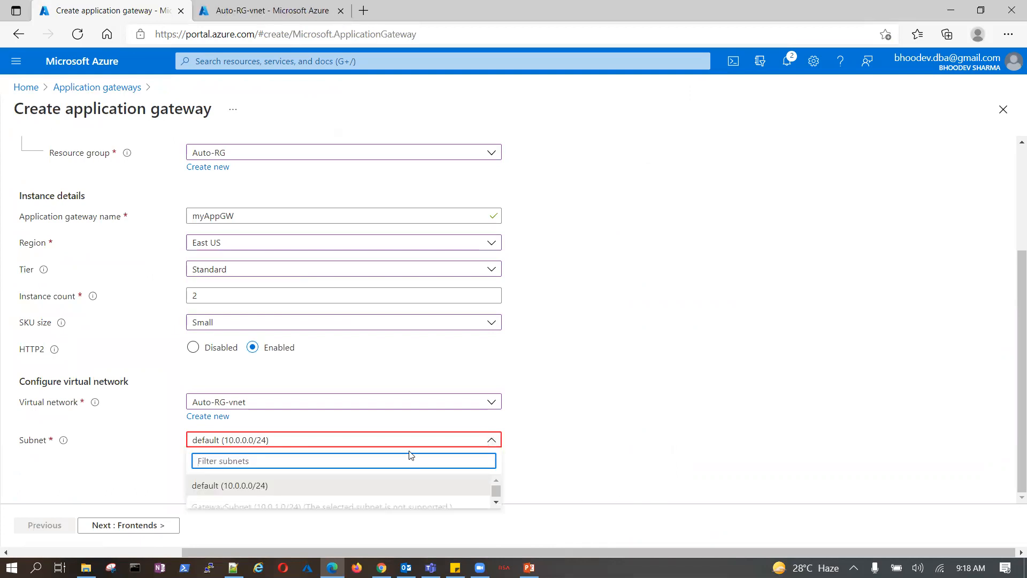
drag(497, 489, 501, 508)
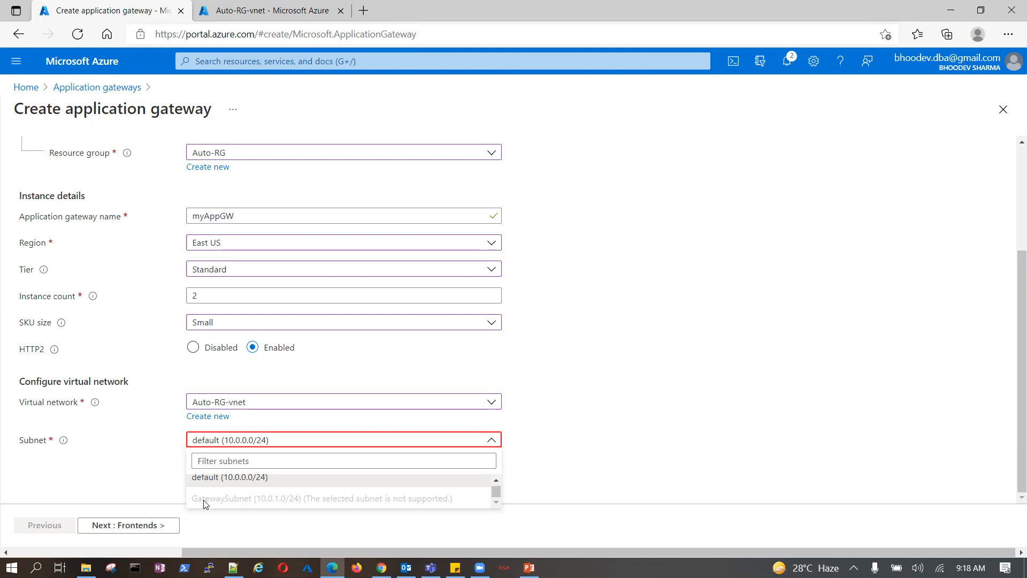
click(553, 466)
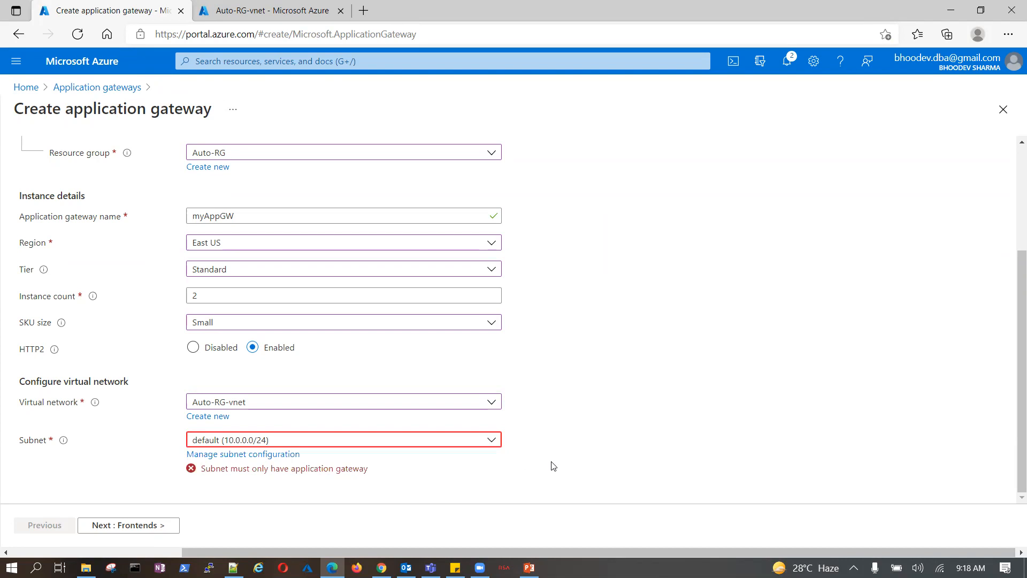
click(491, 441)
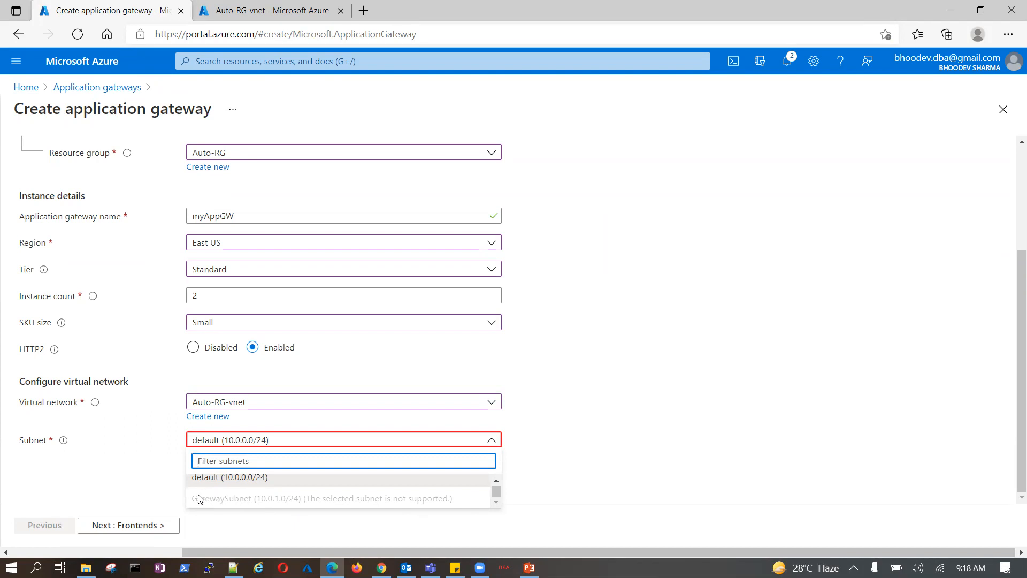
click(593, 454)
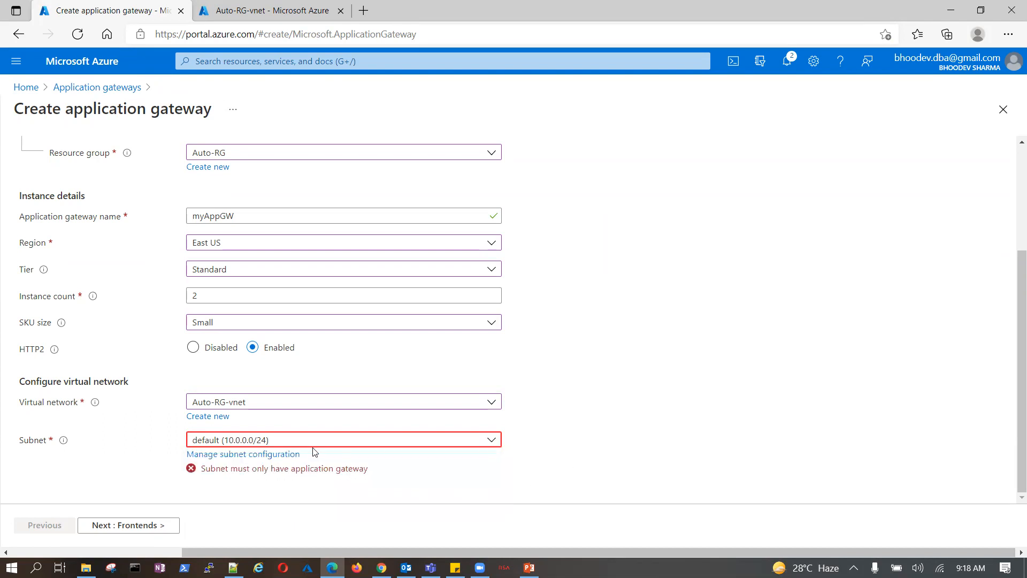
Step: Add a regular subnet named AppSubnet with the address range 10.0.2.0/24 to Auto-RG-vnet
click(222, 454)
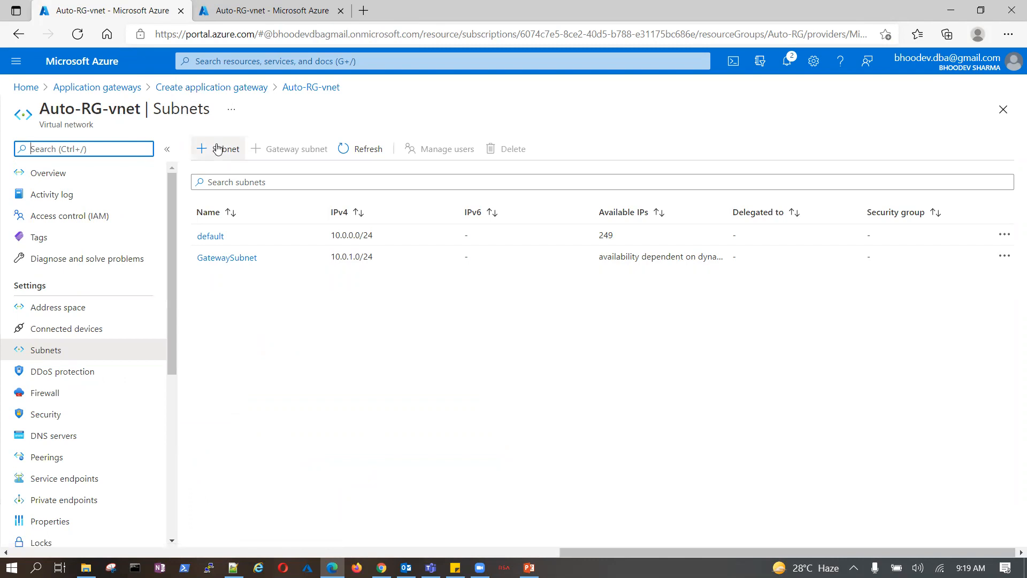
click(222, 149)
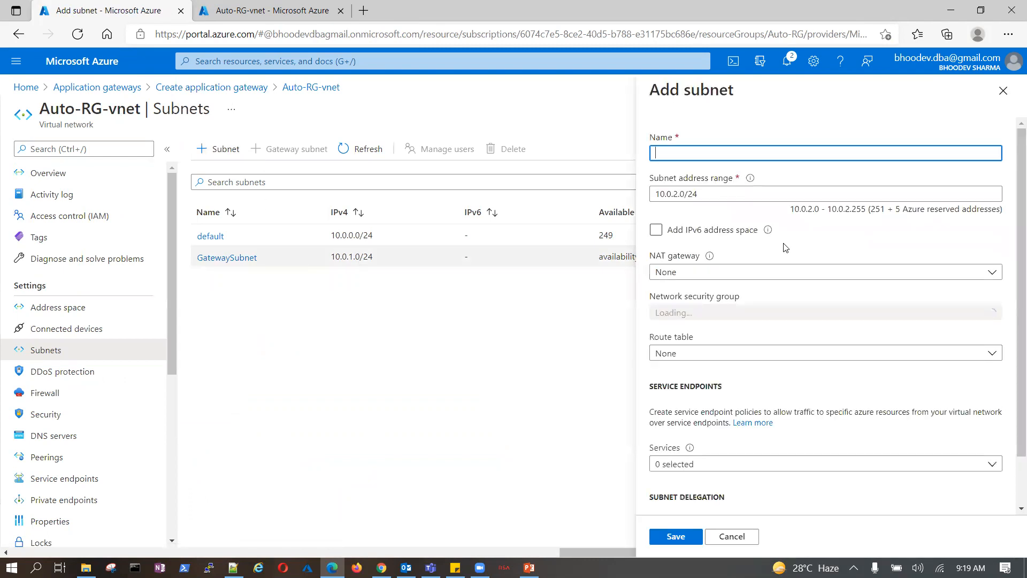
click(753, 155)
text(a)
text(AppSubnet)
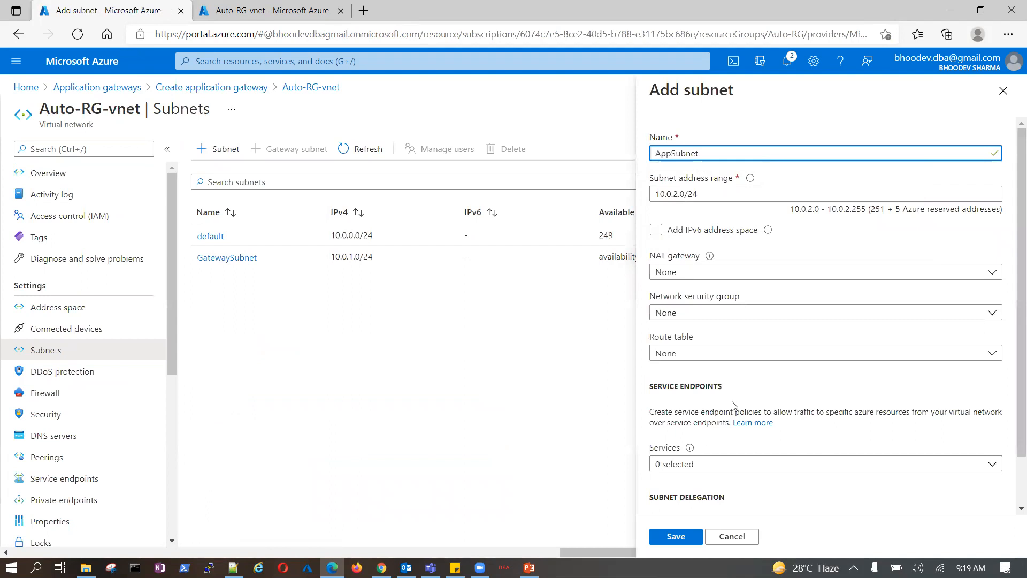
scroll(717, 423, down, 2)
click(689, 535)
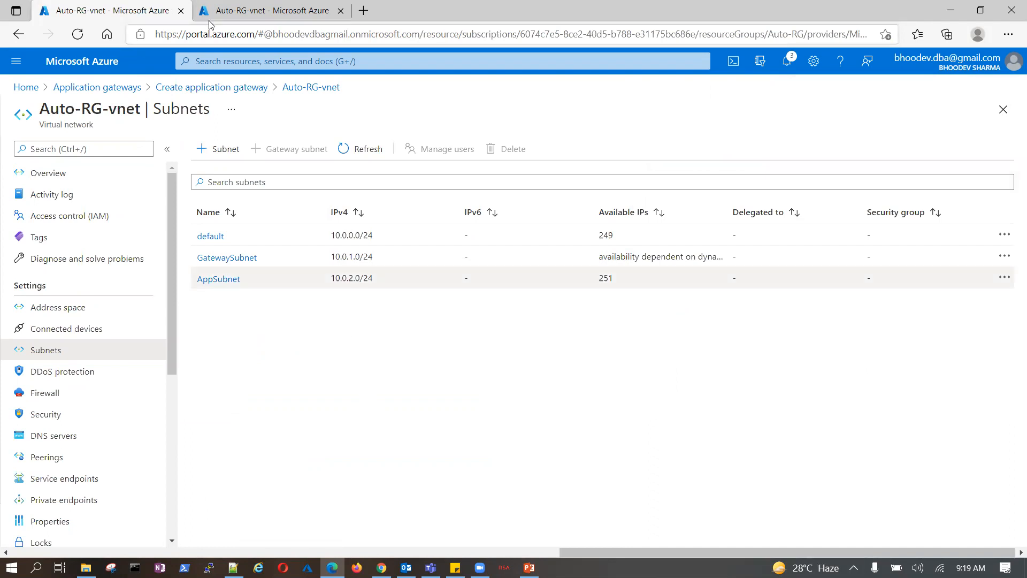
Step: Return to the application gateway form and set its subnet to AppSubnet (10.0.2.0/24)
click(1003, 117)
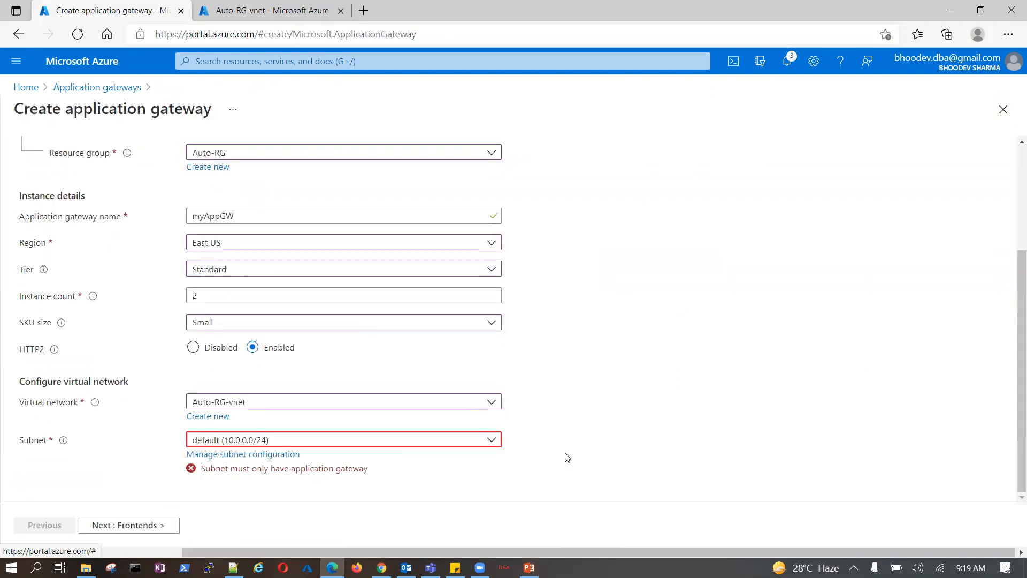
click(491, 440)
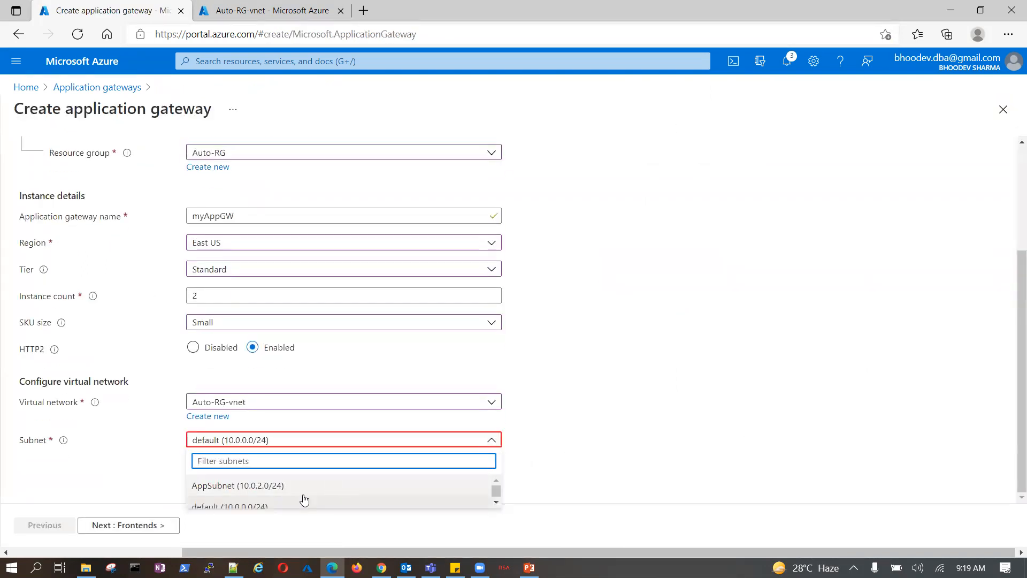
click(220, 488)
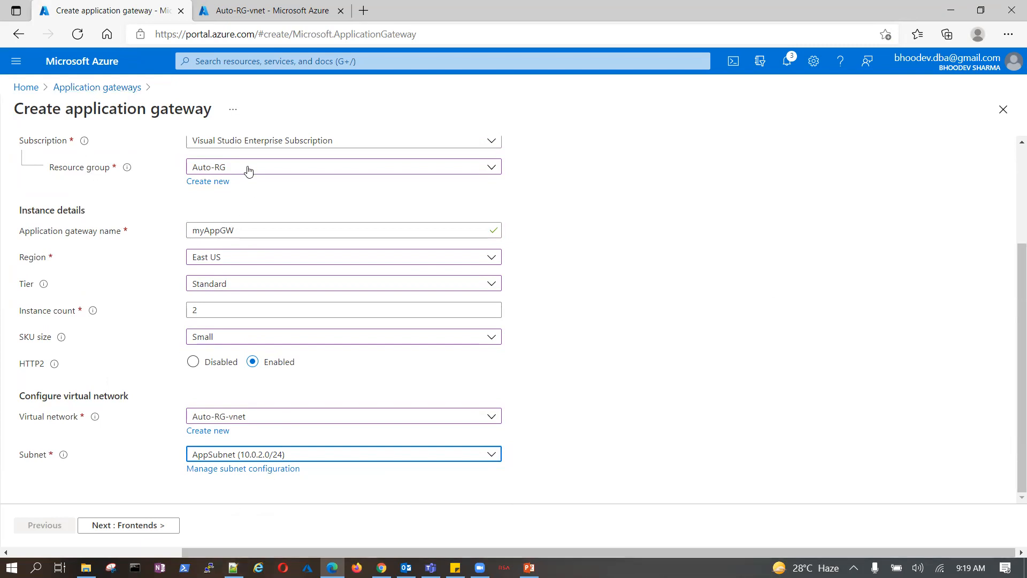
click(262, 11)
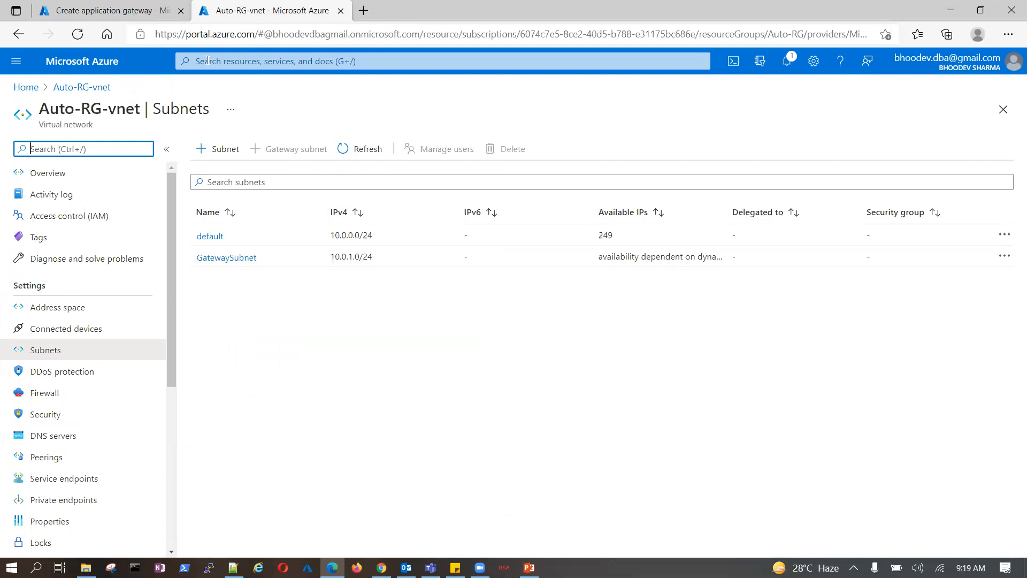
click(110, 11)
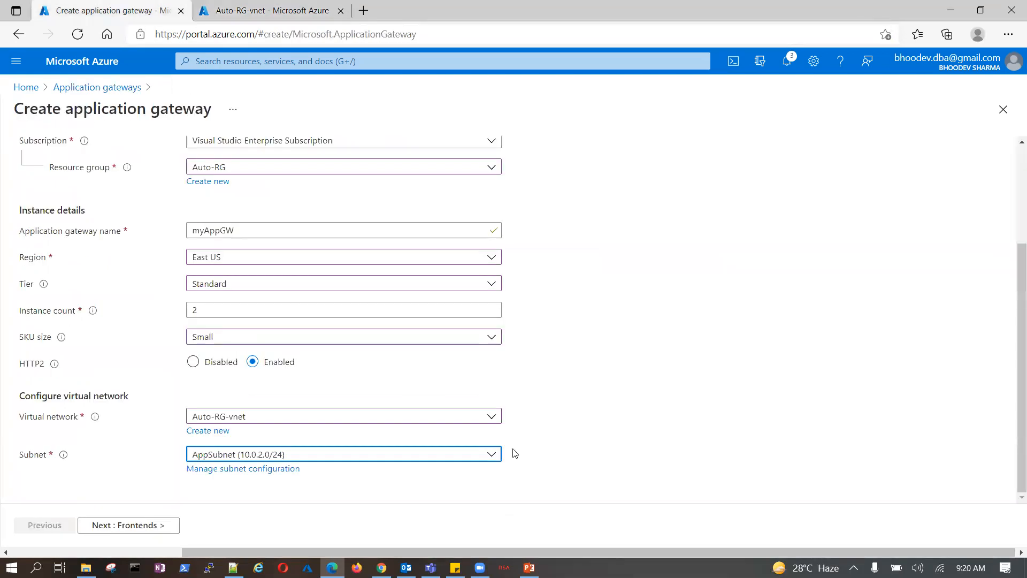
Step: Proceed to the Frontends settings and add a new public IP address named AppGW-PIP for the gateway
click(119, 527)
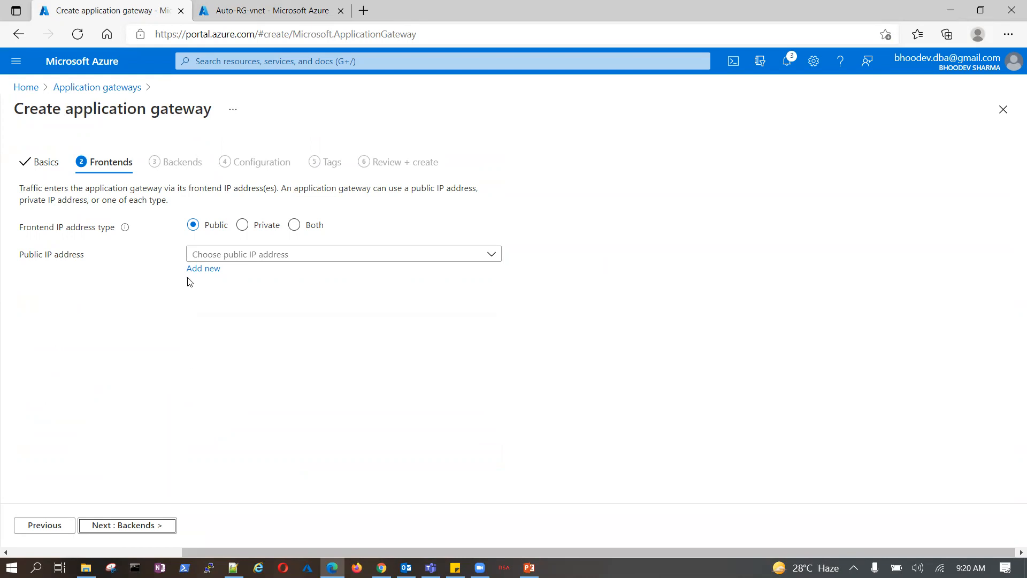
click(490, 255)
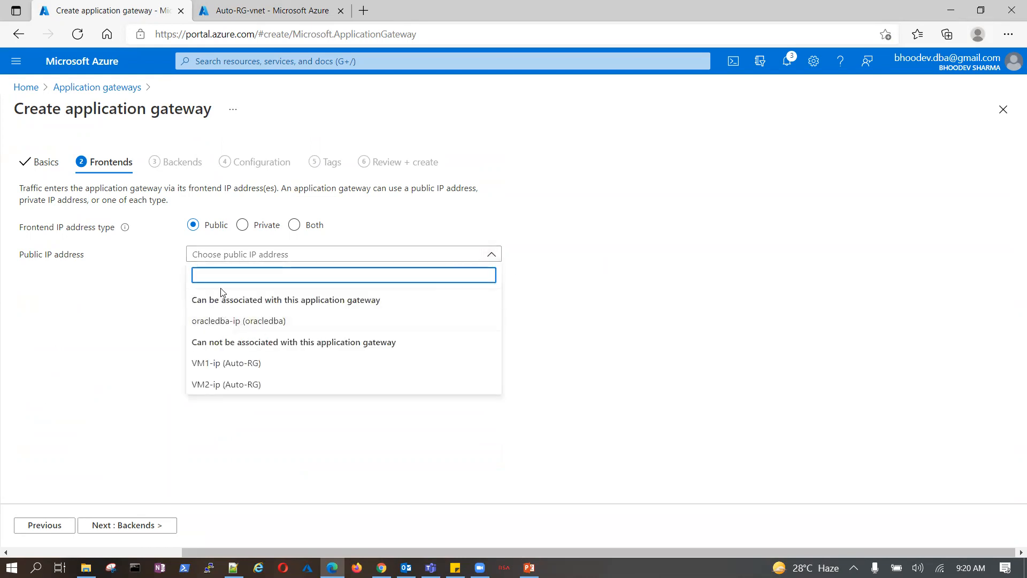
click(661, 328)
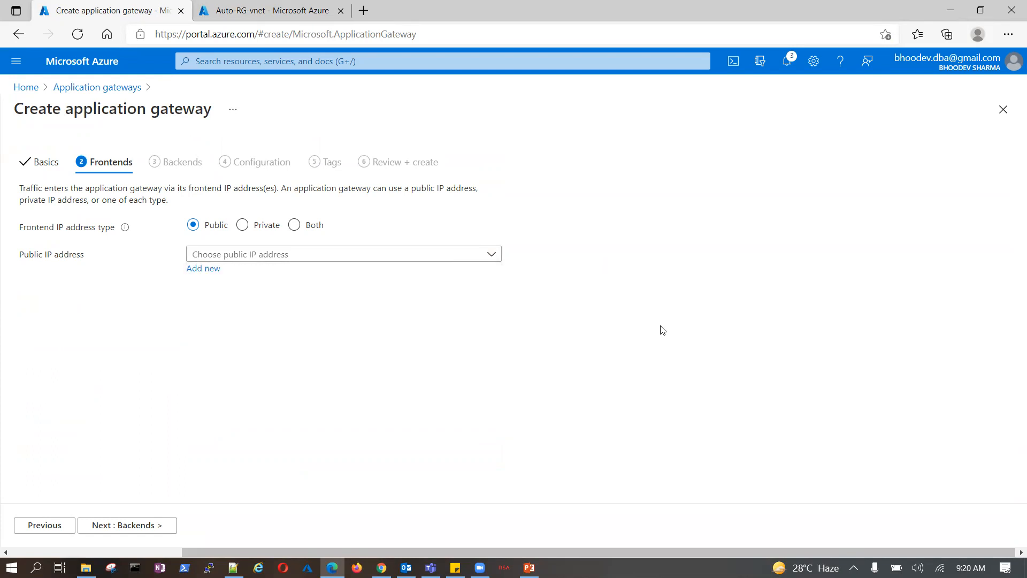
click(199, 271)
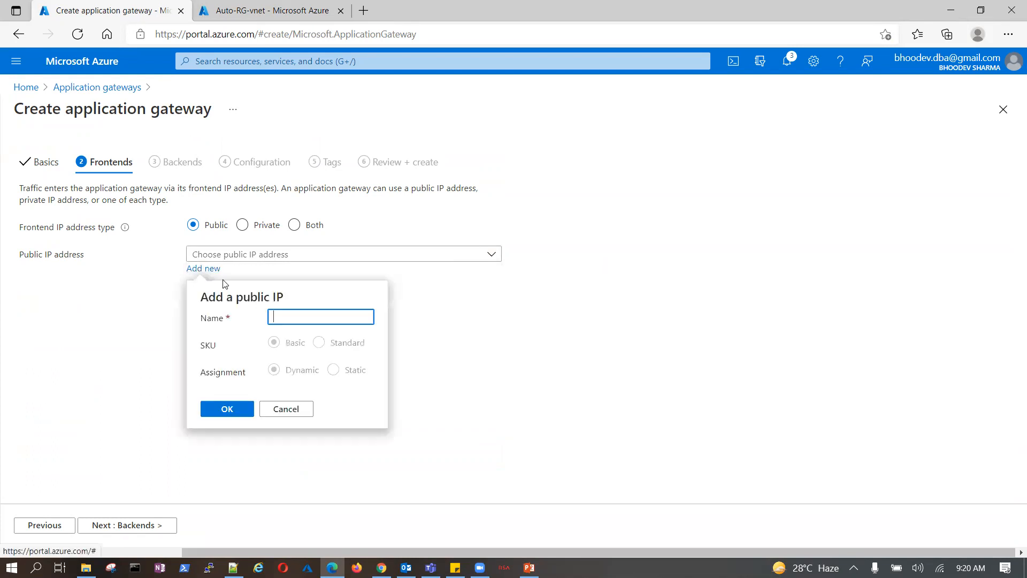
text(AppGW-PIP)
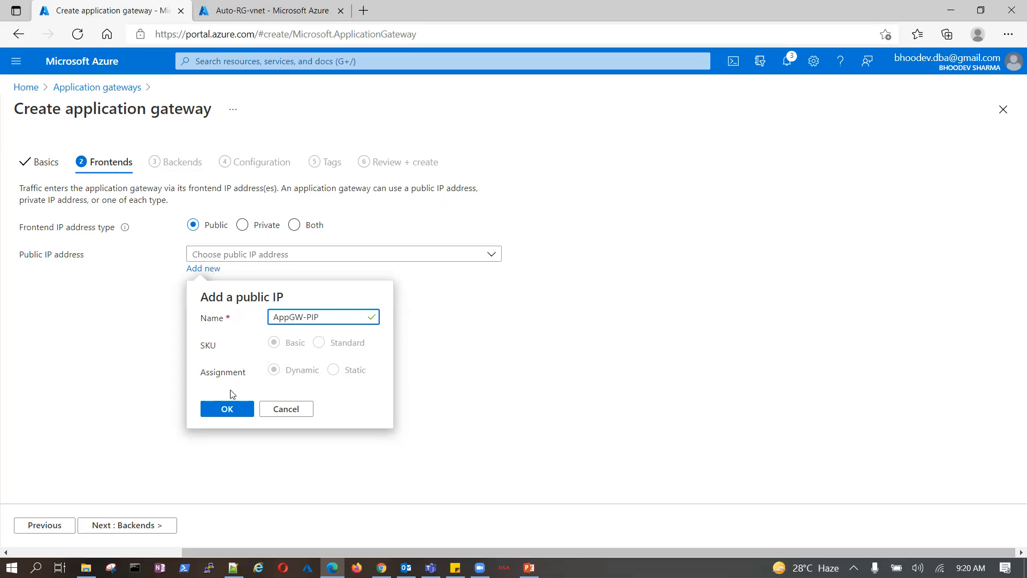
click(227, 410)
click(491, 254)
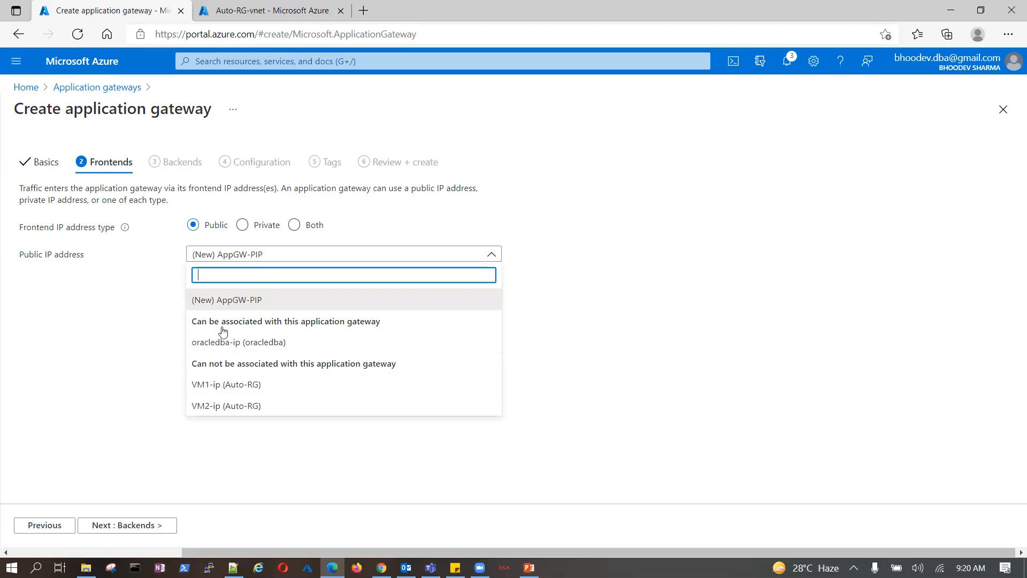
click(745, 321)
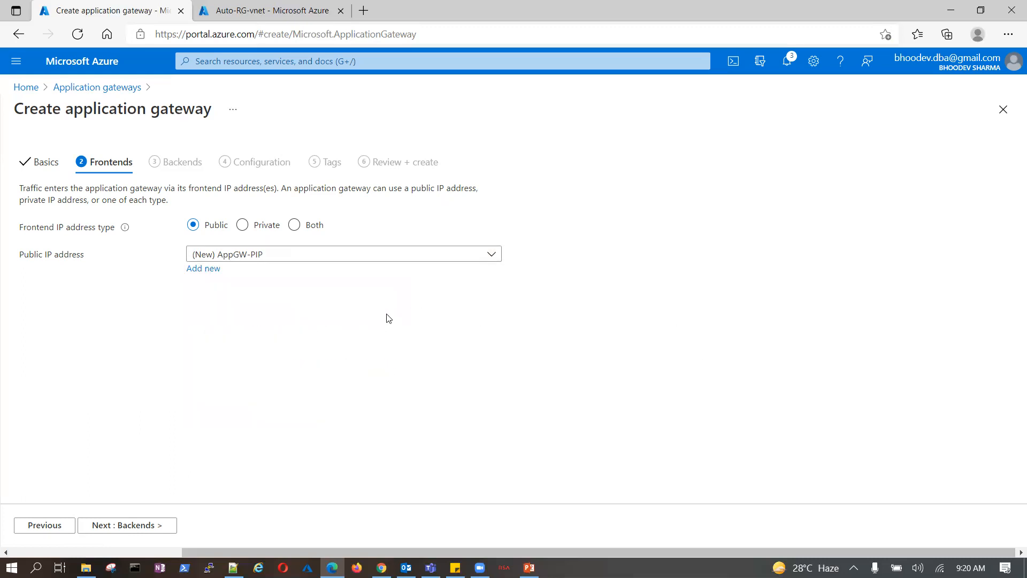
Step: Set the frontend IP address type to Both, keeping AppGW-PIP as the public address, and proceed to the Backends settings
click(244, 226)
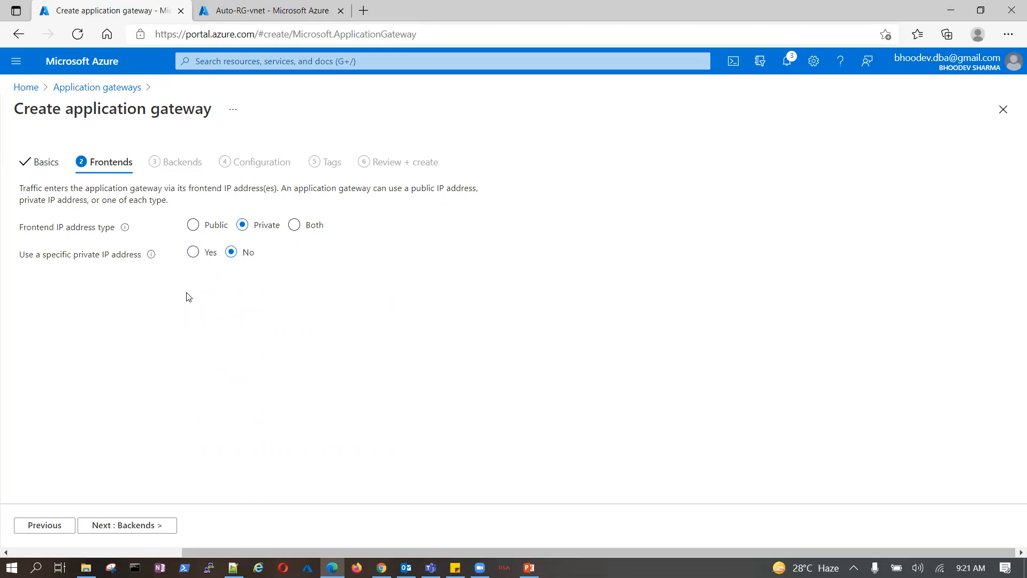
click(294, 226)
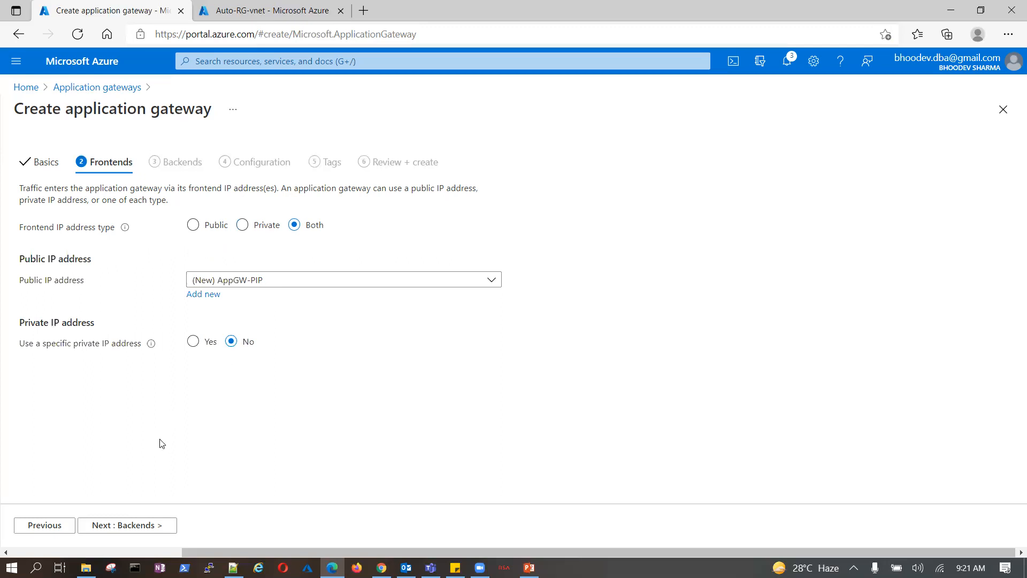
click(155, 526)
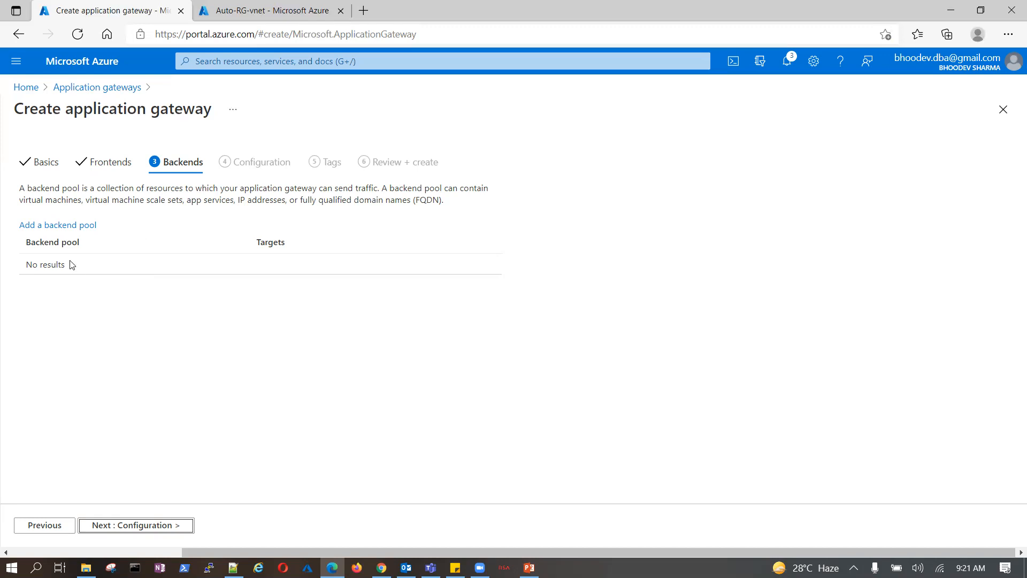
Step: Start a new backend pool and name it MyAppGW-BP
click(61, 227)
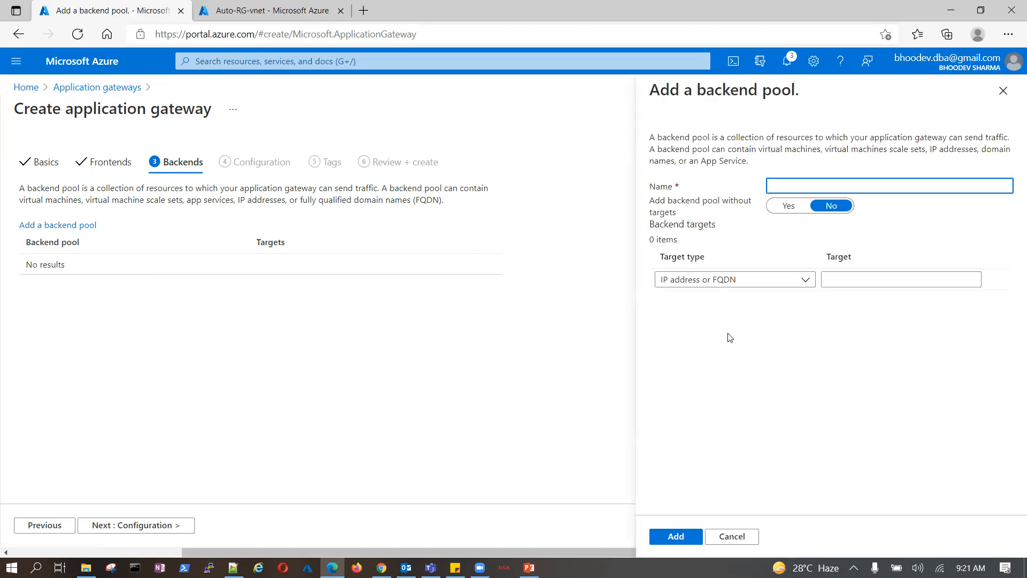
click(803, 185)
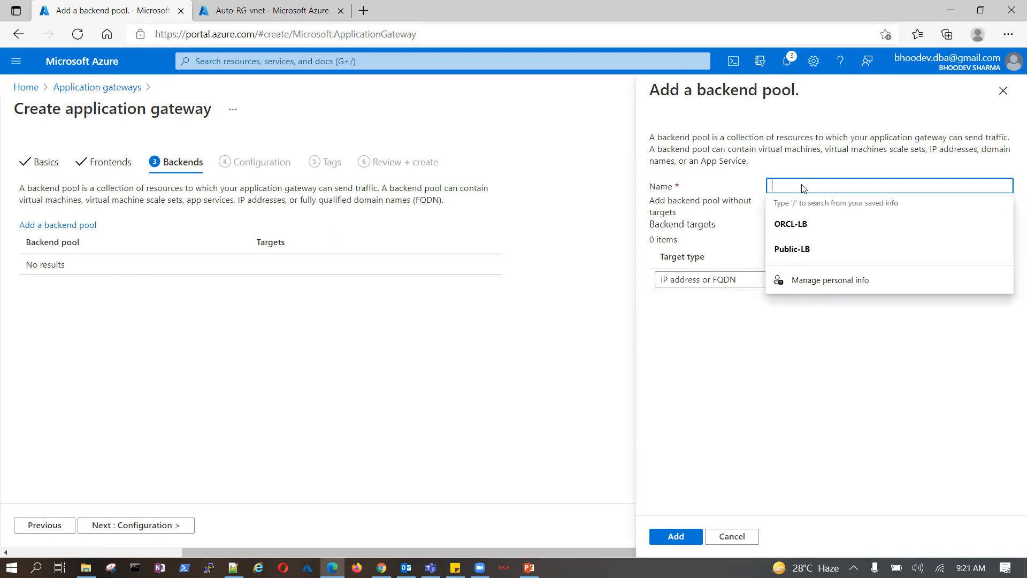
text(MyAppGW-BP)
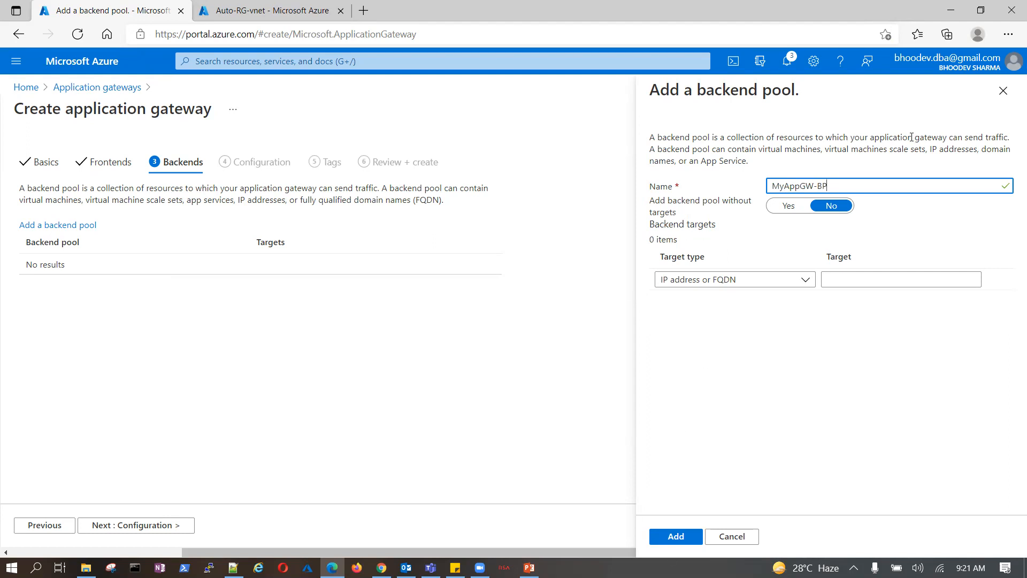
Step: Add the virtual machine targets vm12 (10.0.0.4) and vm2262 (10.0.0.5) to the backend pool
click(807, 280)
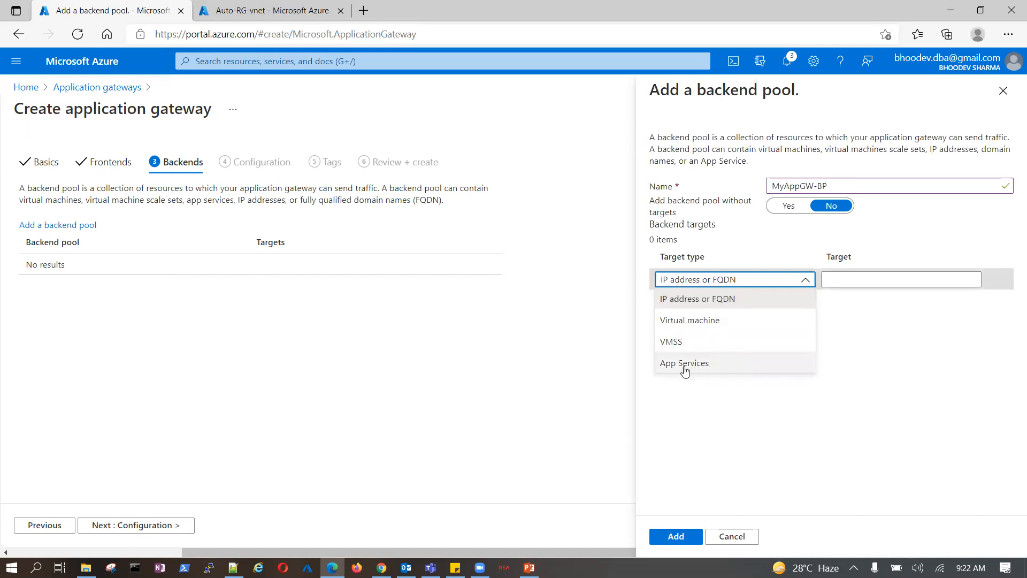
click(690, 320)
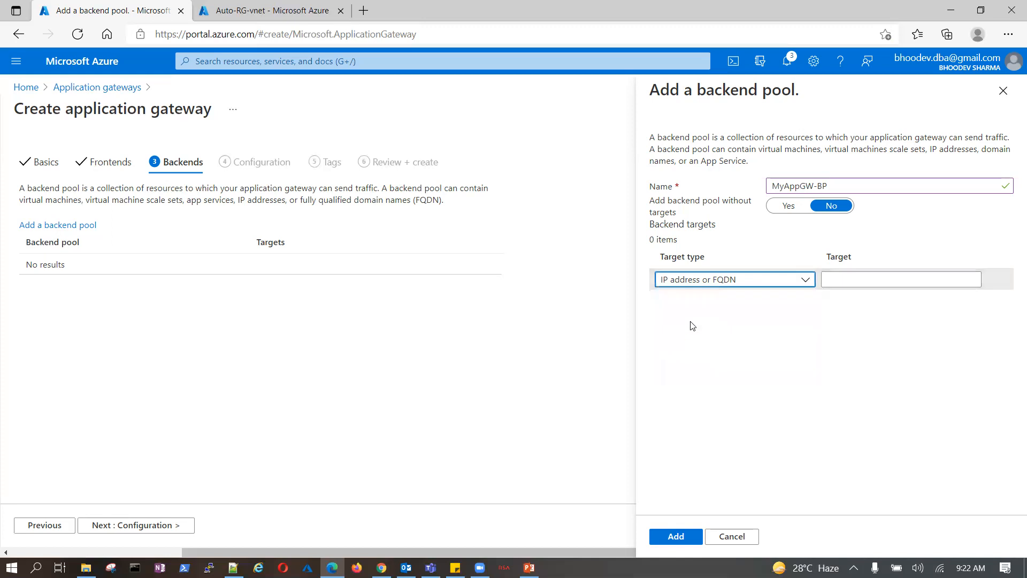
click(970, 282)
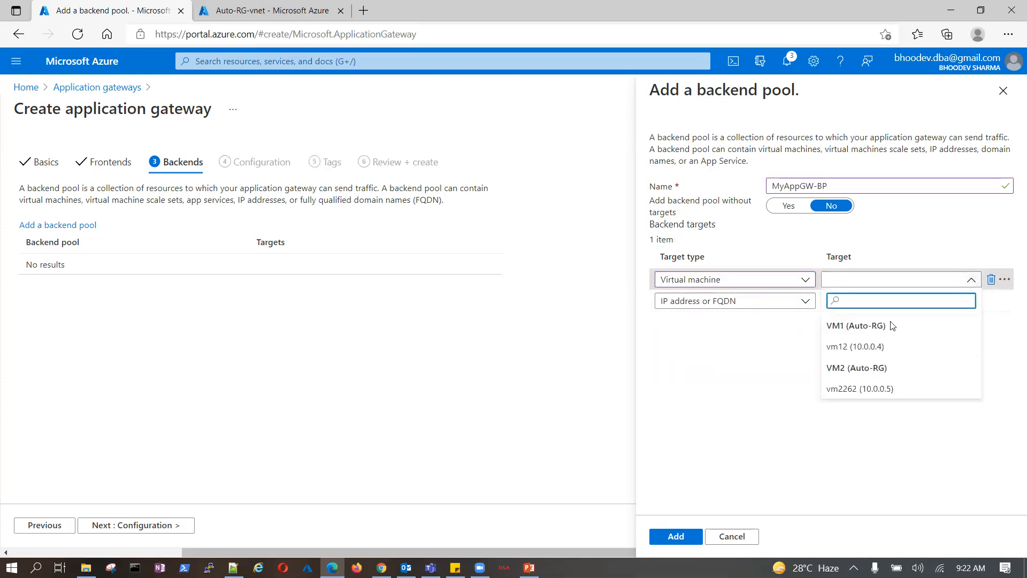
click(845, 349)
click(804, 306)
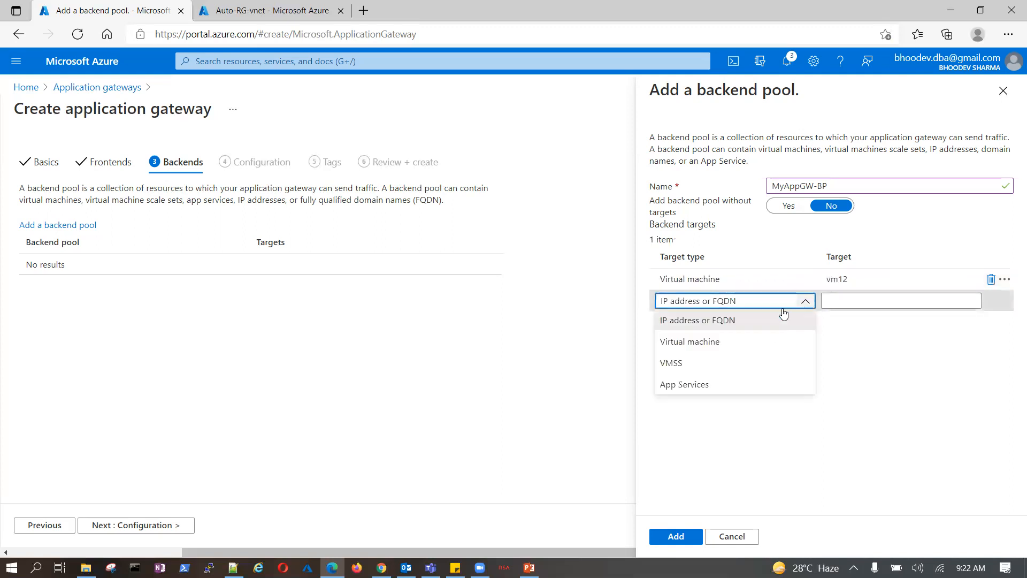
click(722, 342)
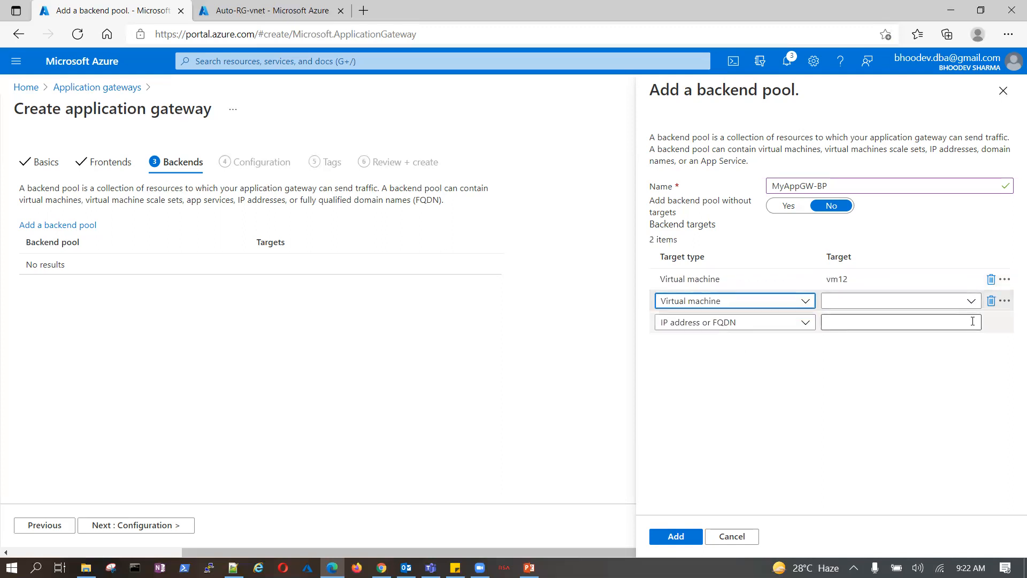
click(970, 300)
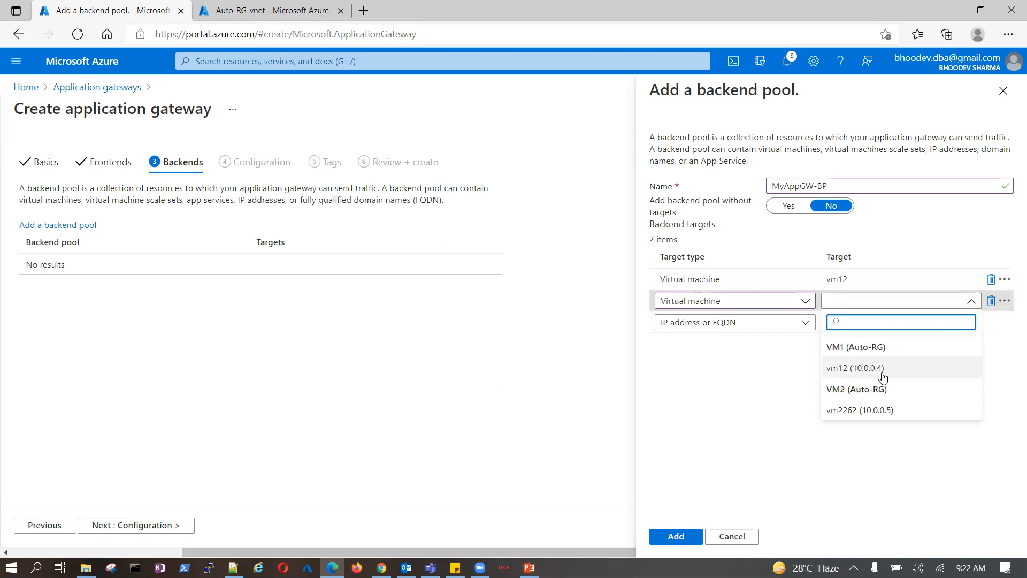
click(842, 410)
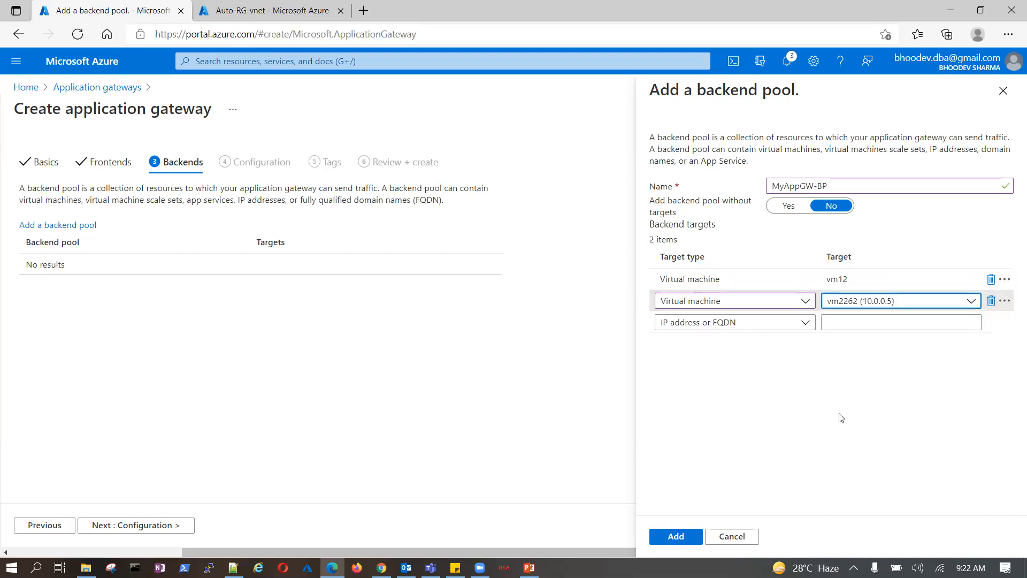
Step: Change both backend targets to the IP address or FQDN type, with 10.0.0.4 for the first and 10.0.0.5 for the second
click(806, 302)
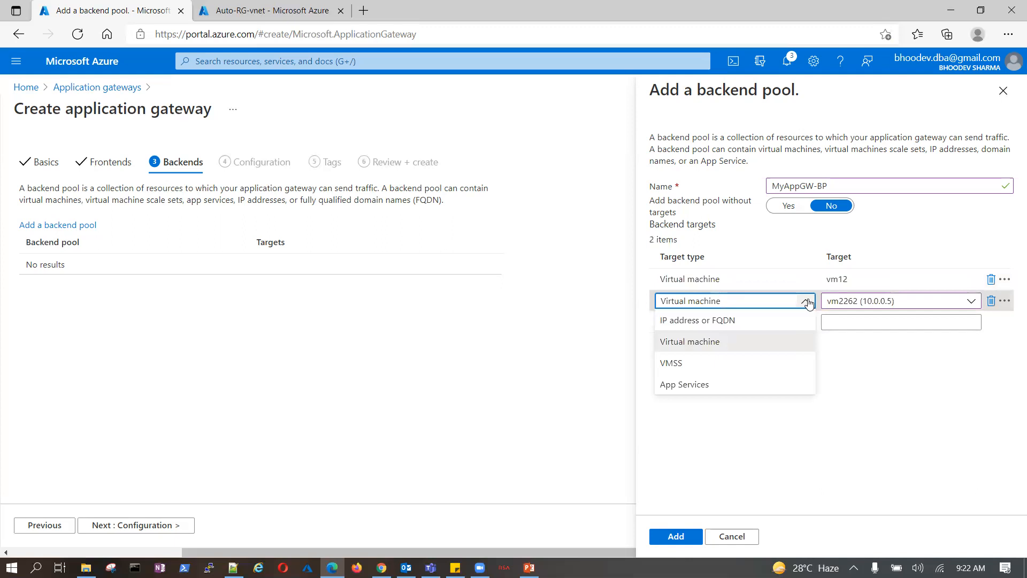
click(743, 324)
click(874, 296)
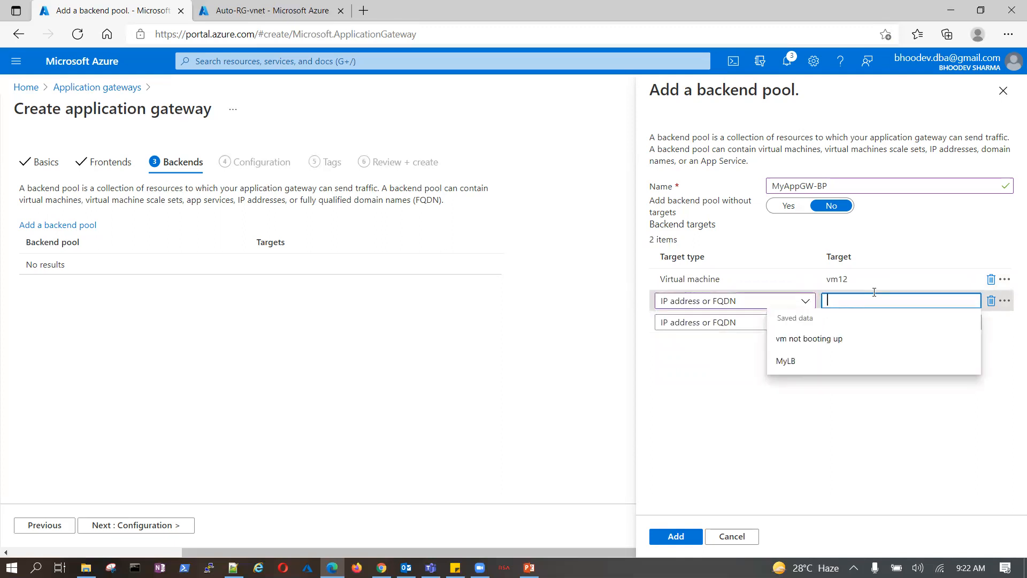
text(10.0.0)
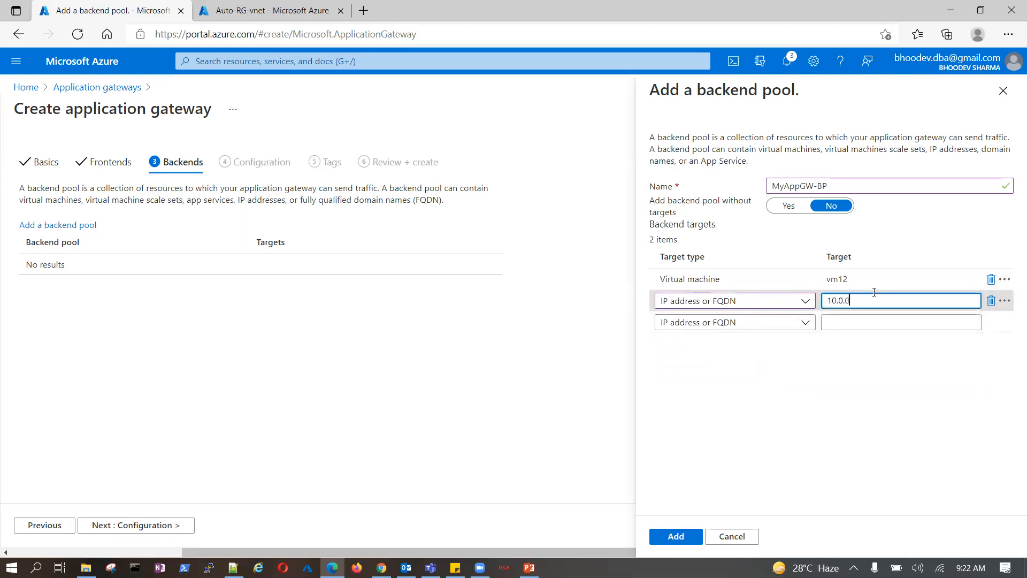
text(.5)
mouse_move(827, 280)
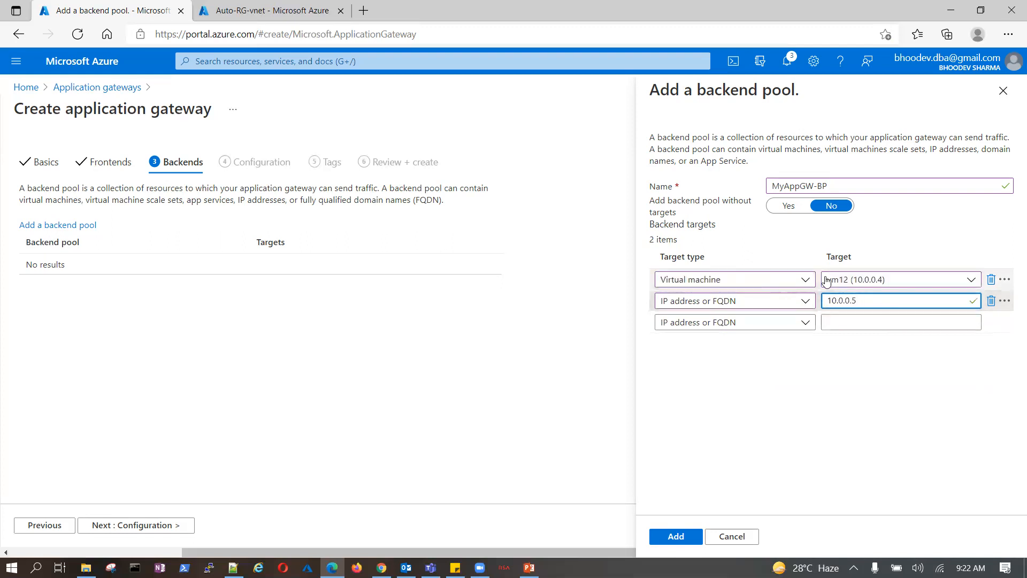
click(807, 280)
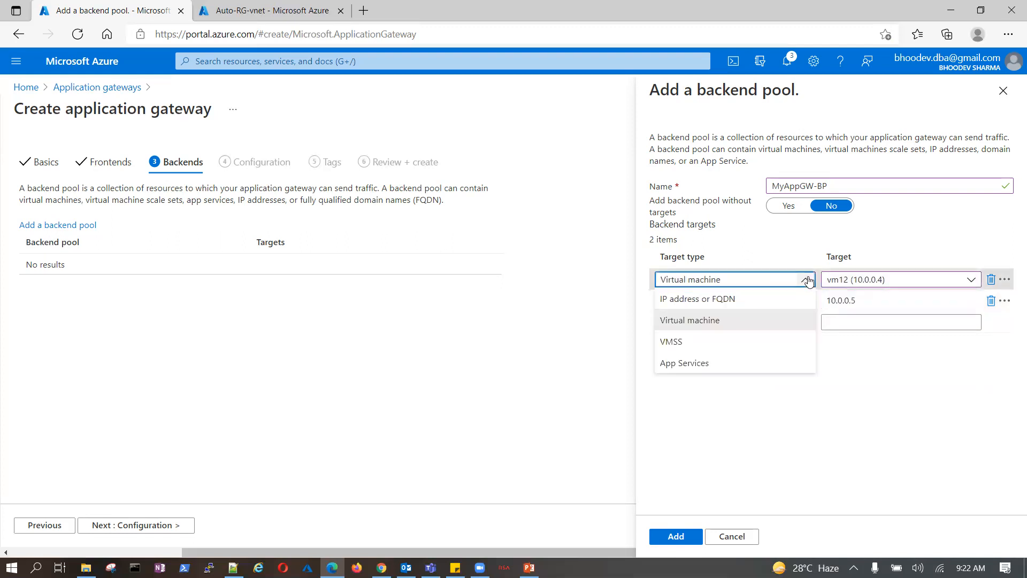
click(717, 299)
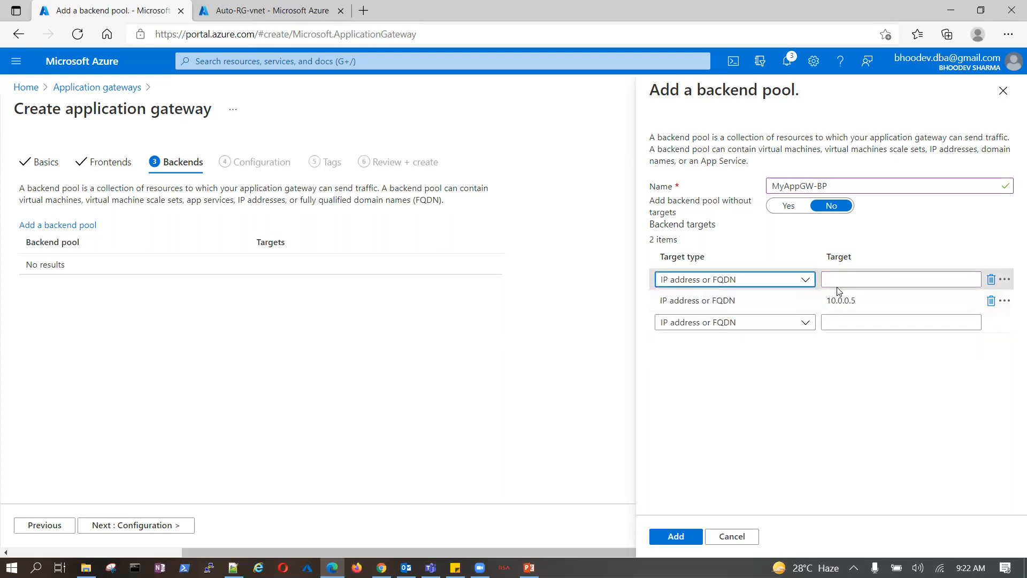
click(850, 279)
text(10.0.0.4)
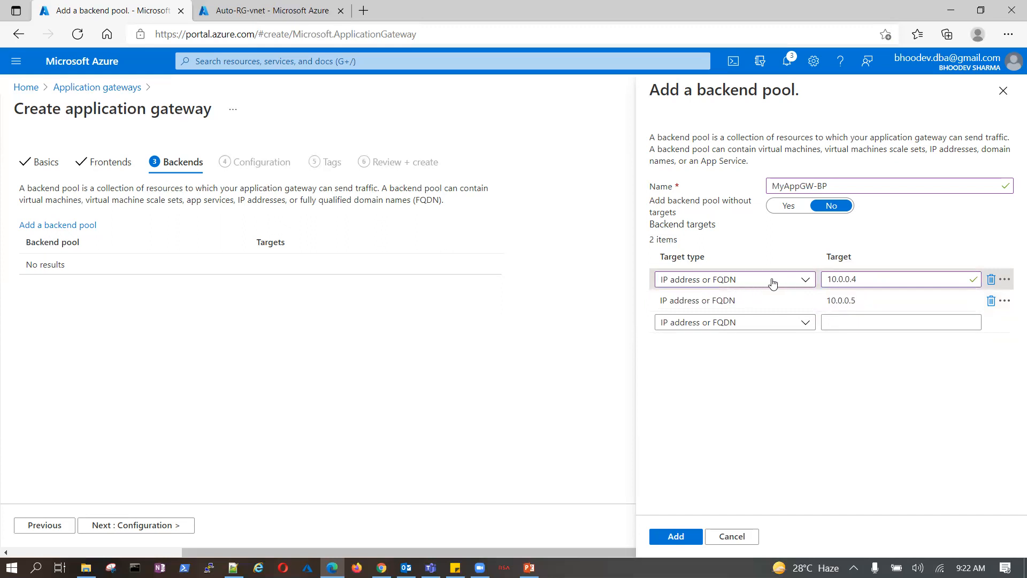
Step: Try to add a VMSS target to the backend pool and check which scale sets can be selected
click(805, 324)
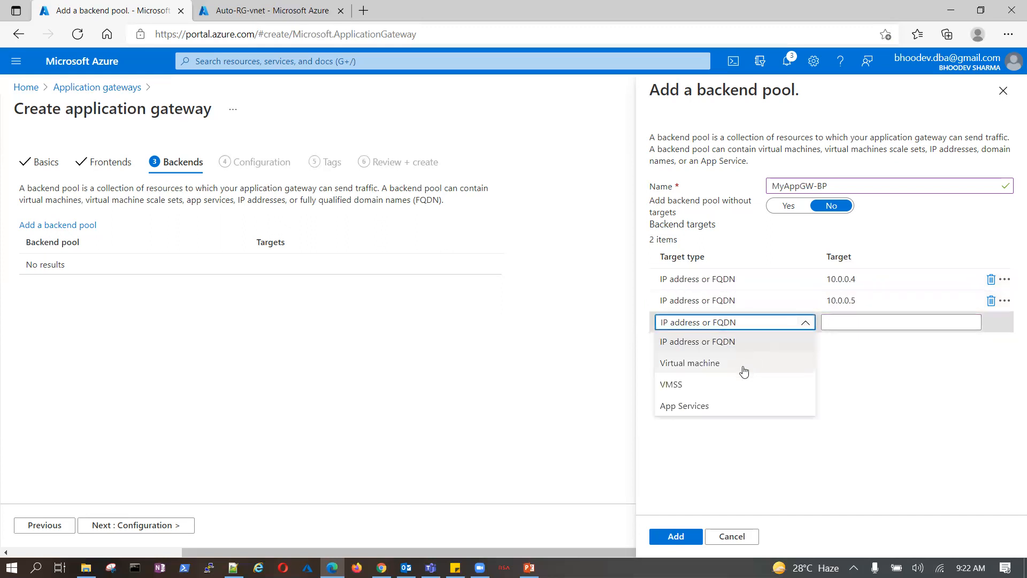
click(720, 384)
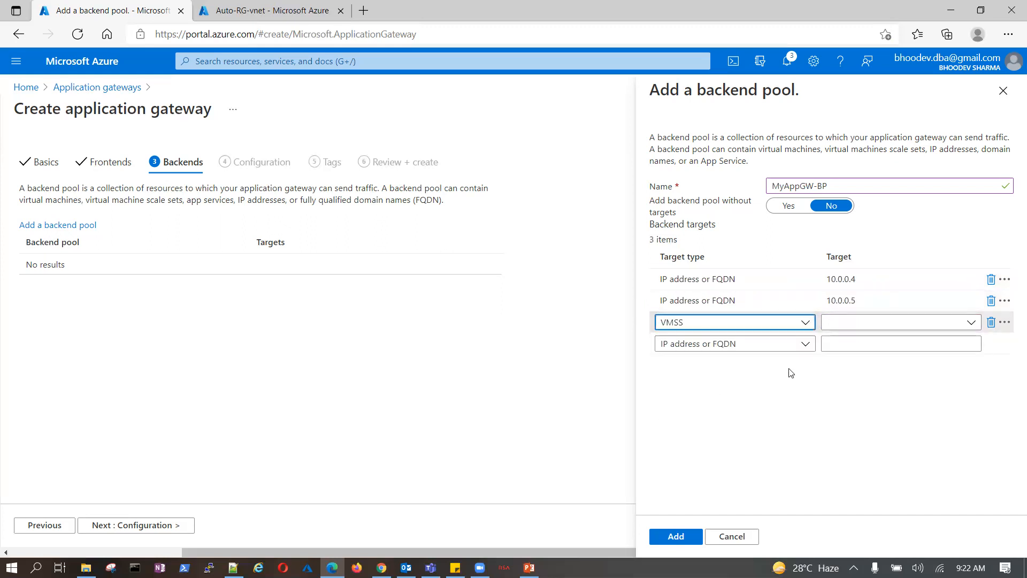
click(971, 323)
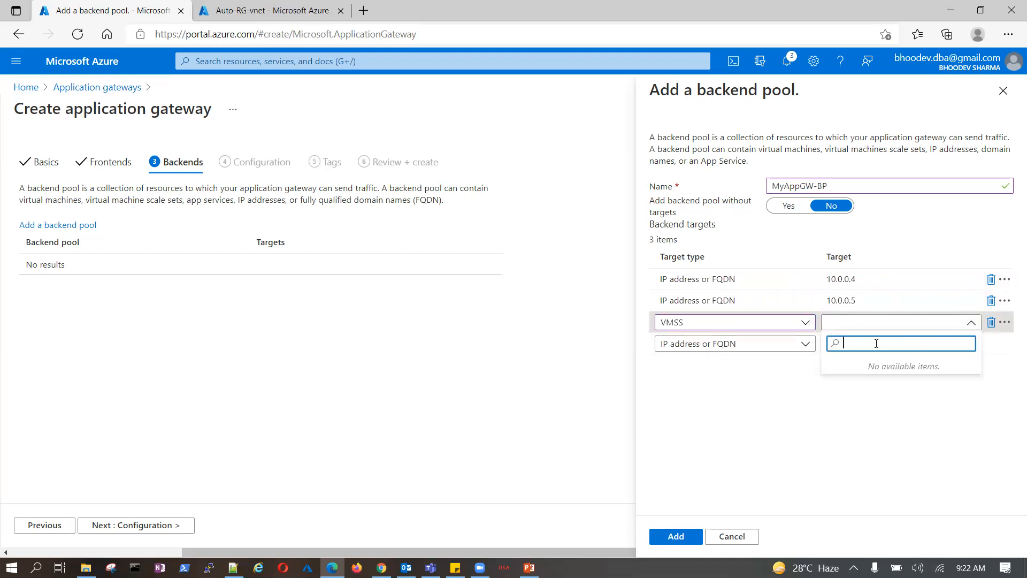
click(848, 394)
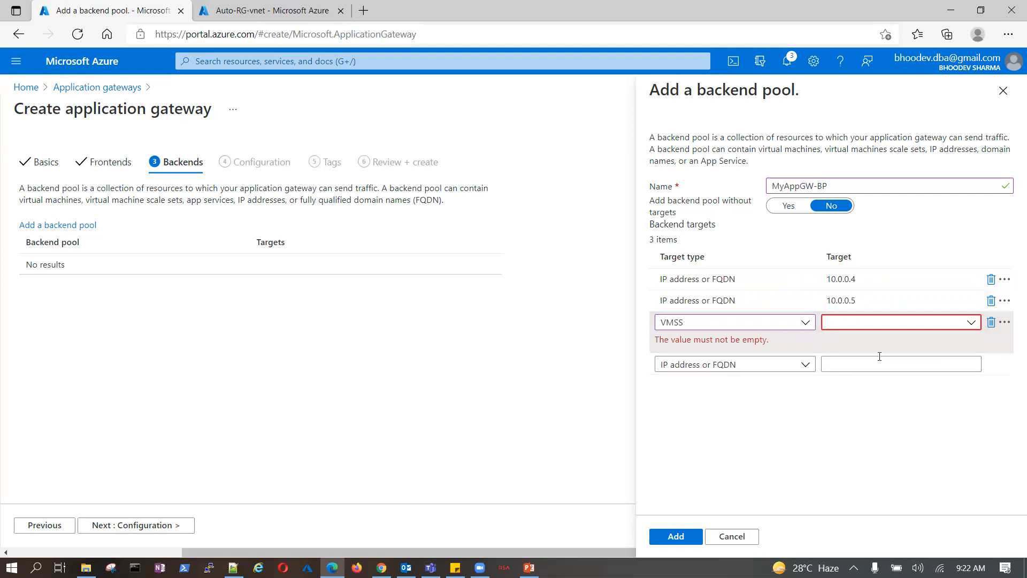
click(971, 323)
click(857, 412)
Step: Try to add an App Services target to the backend pool and check which apps can be selected
click(802, 365)
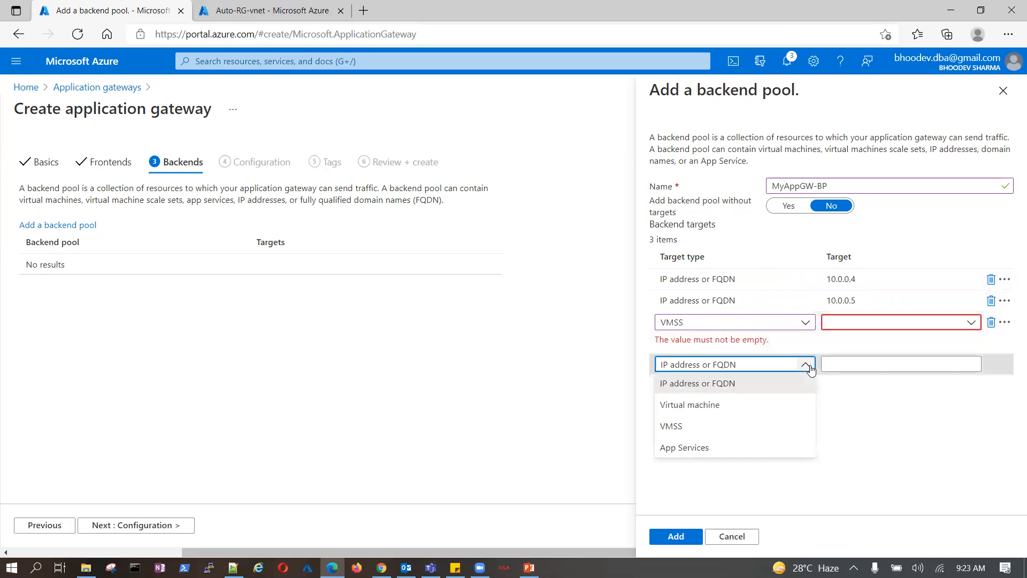
click(712, 449)
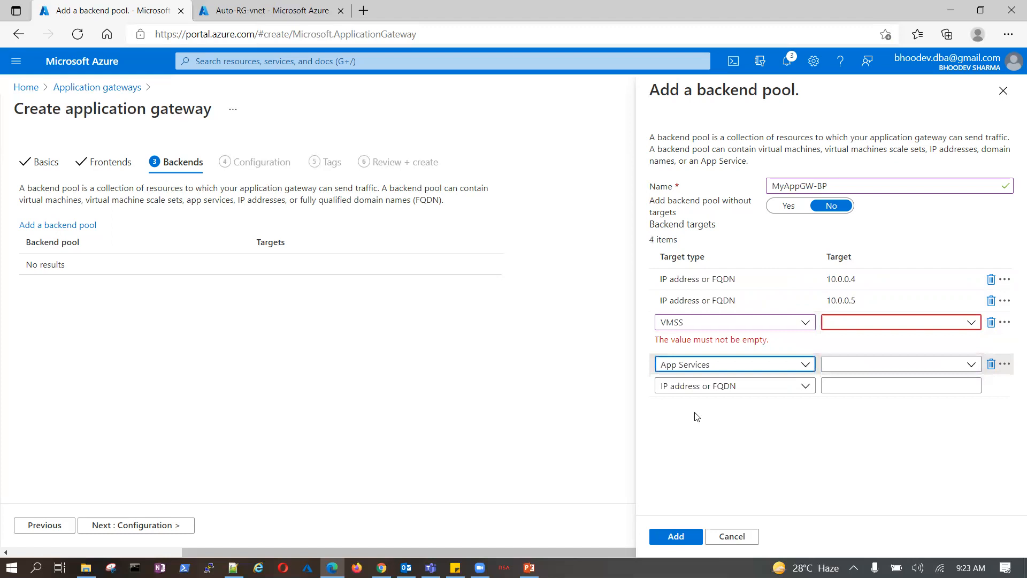
click(970, 365)
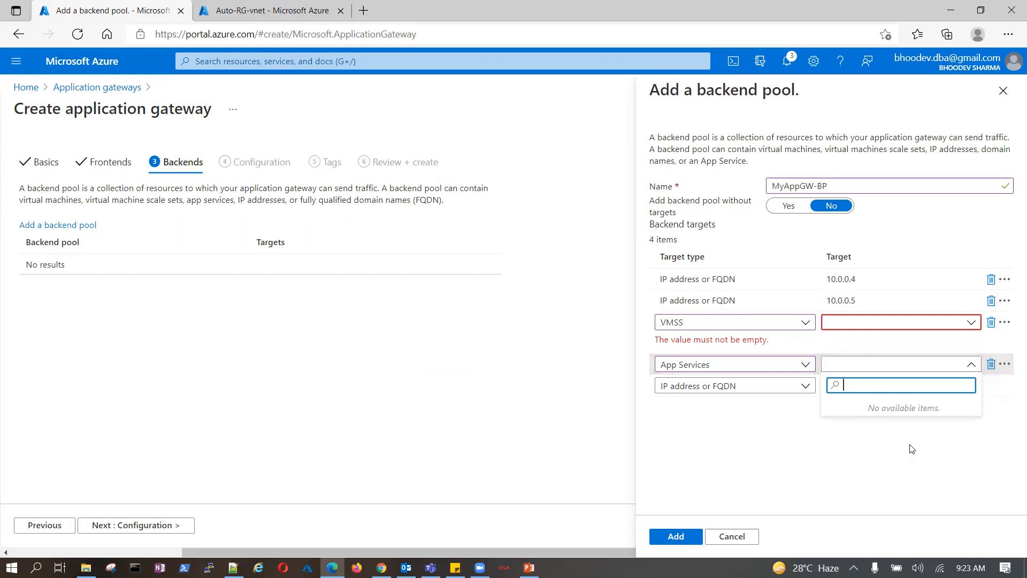
click(927, 445)
scroll(1001, 396, down, 1)
scroll(1000, 396, up, 1)
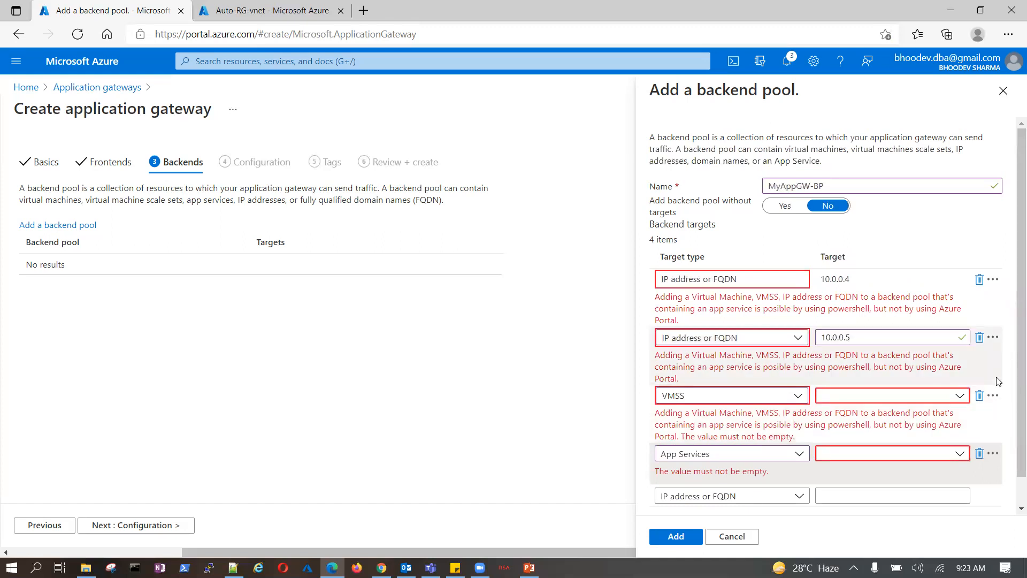
Step: Delete the empty App Services and VMSS targets from the backend pool
scroll(995, 424, down, 1)
click(980, 423)
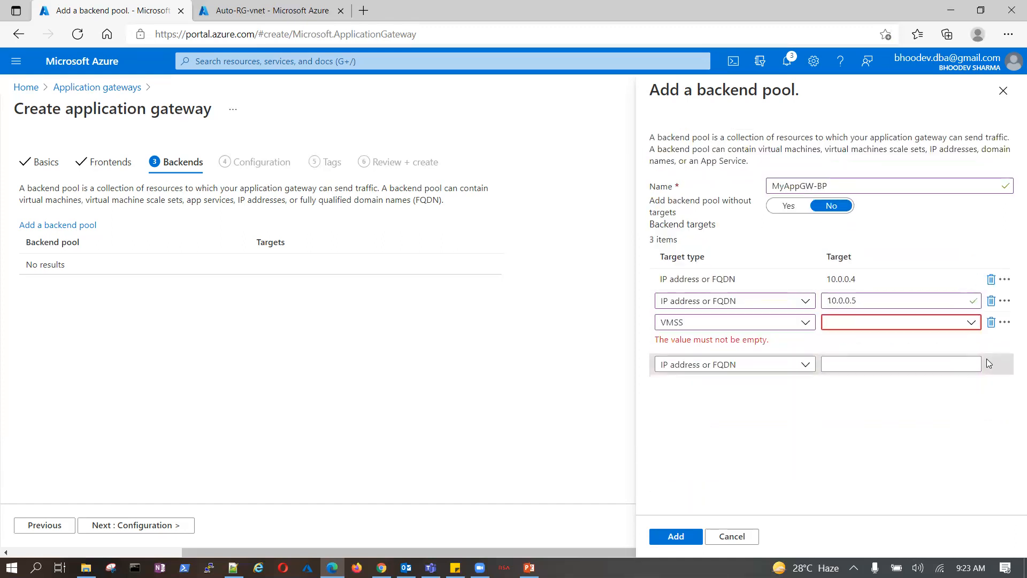
click(992, 326)
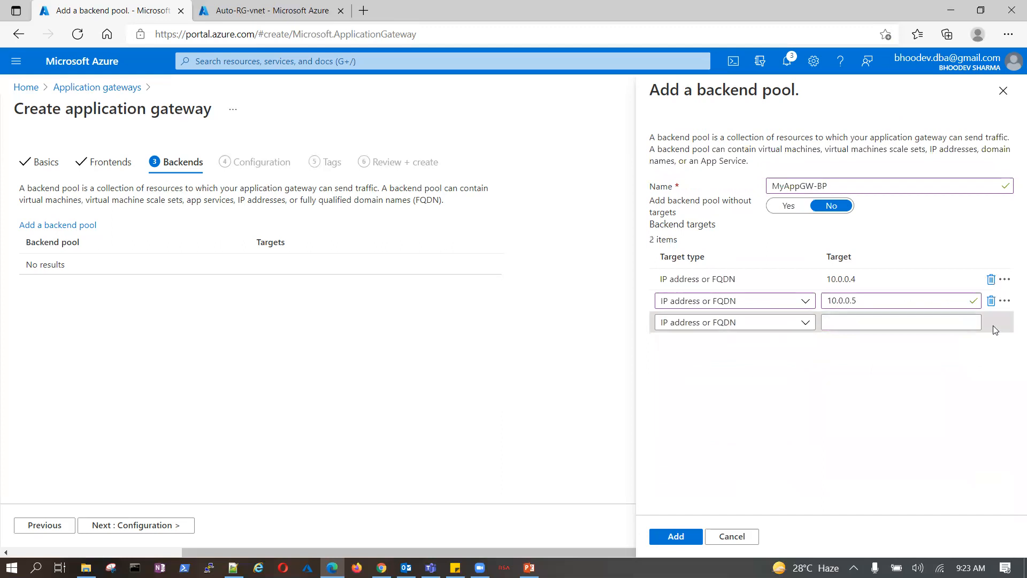
Step: Add the MyAppGW-BP backend pool to the gateway and expand its target list to review the addresses
click(676, 536)
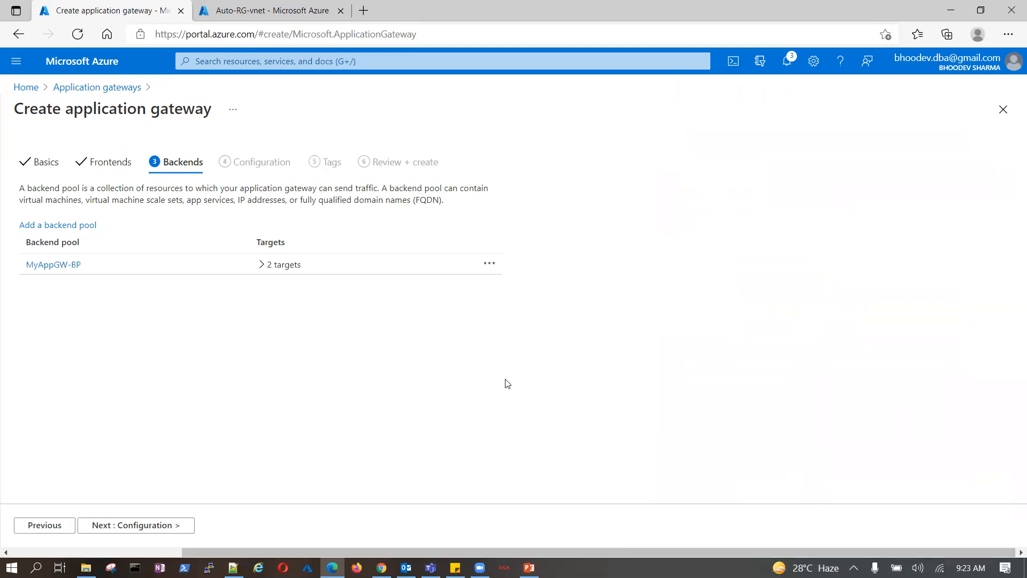
click(262, 268)
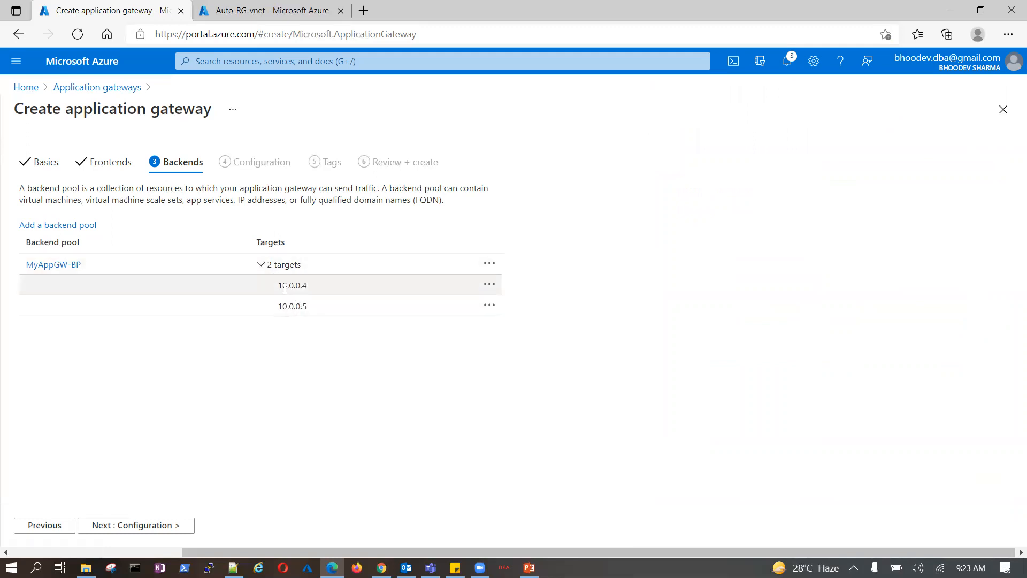
drag(281, 286, 309, 308)
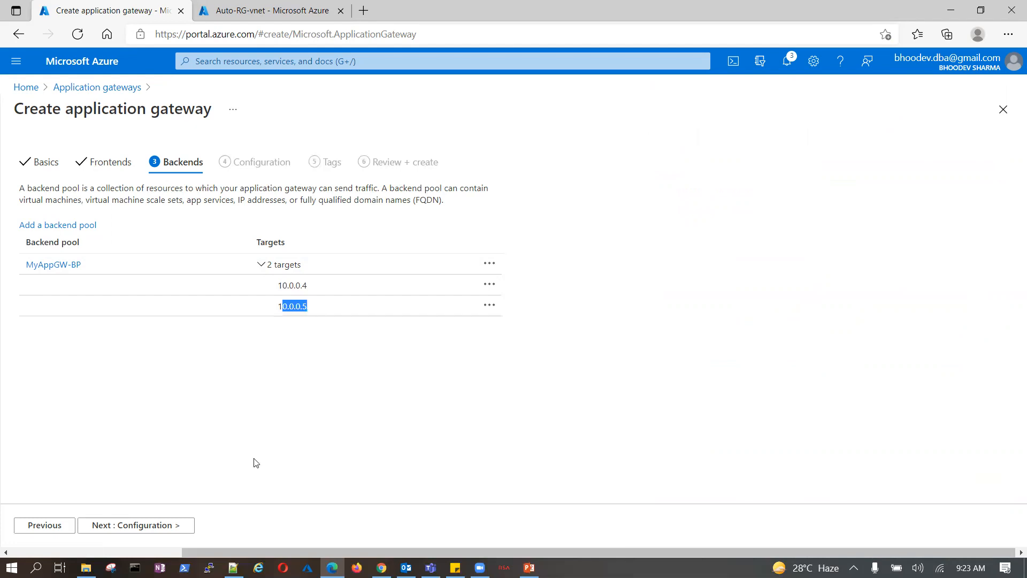
Step: Proceed from the backend pools to the gateway's routing configuration stage
click(161, 526)
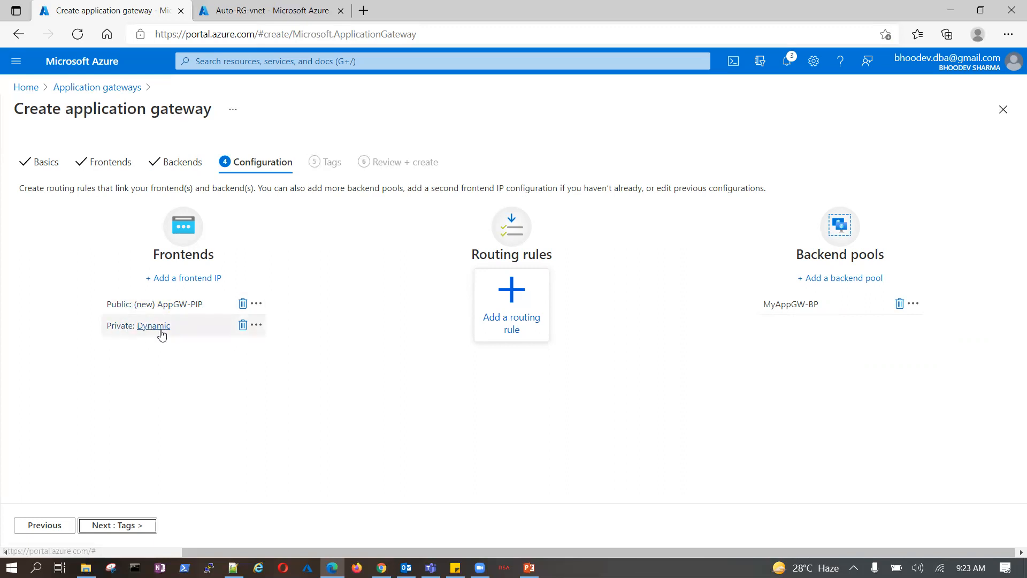
Step: Explore the private frontend IP's edit options, including a specific private address and the public address choices, and discard the edits
click(256, 325)
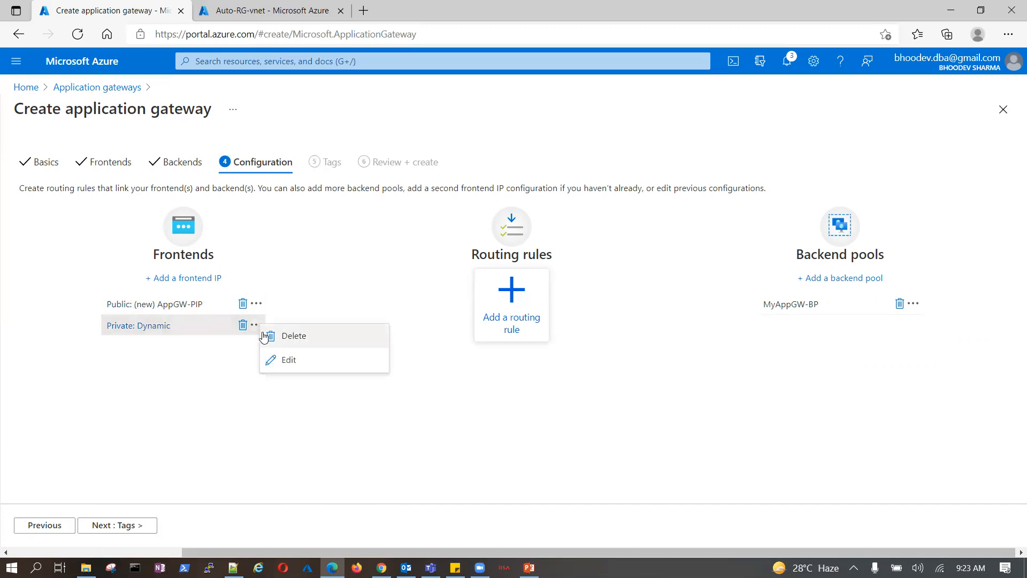
click(288, 361)
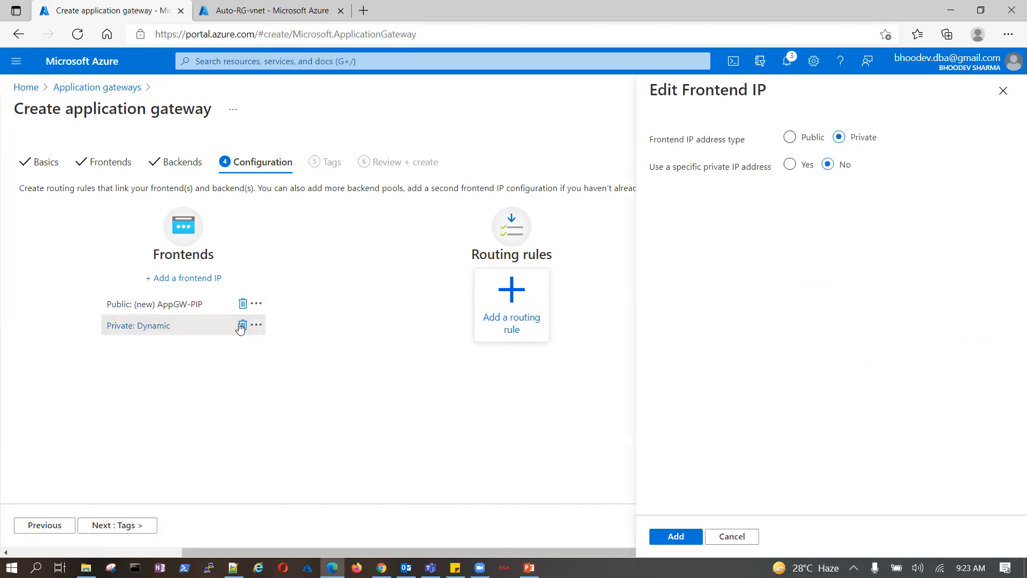
click(790, 165)
click(790, 138)
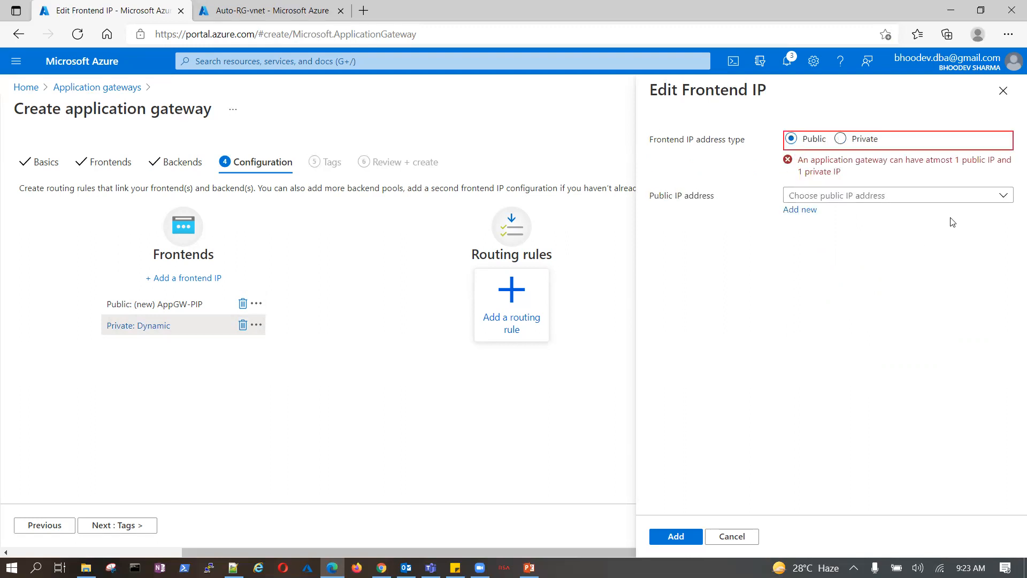
click(989, 201)
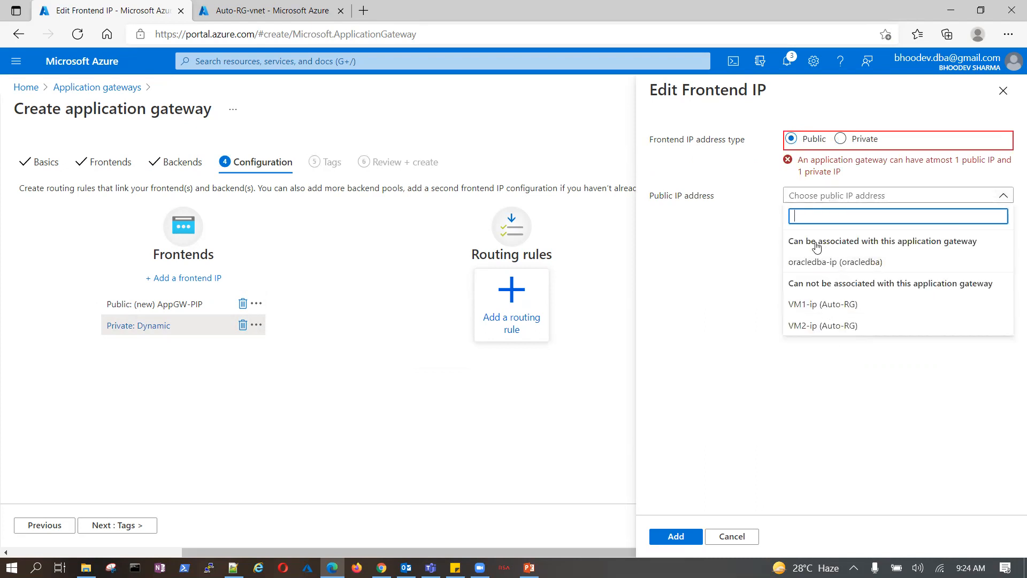
click(736, 286)
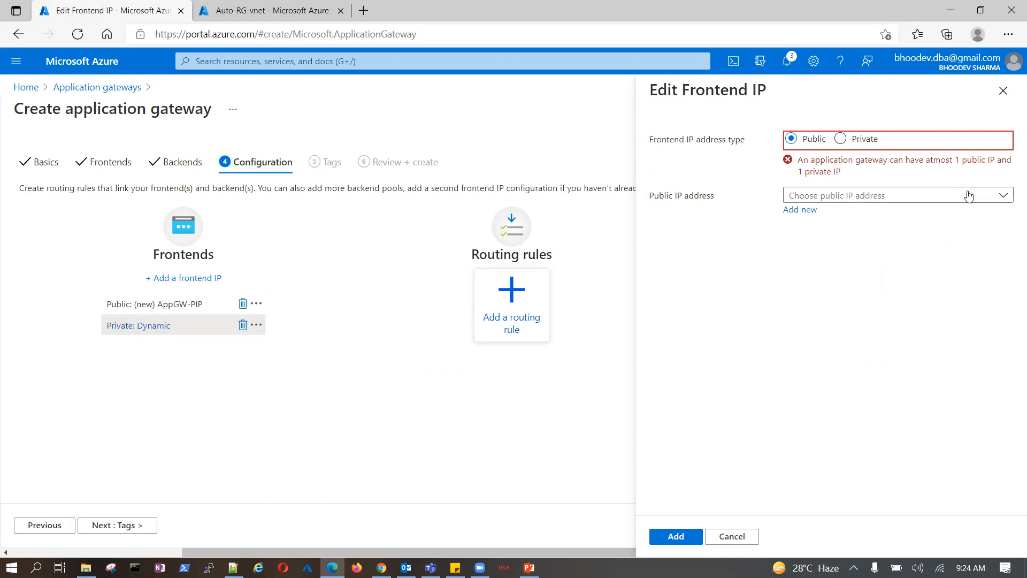
click(851, 140)
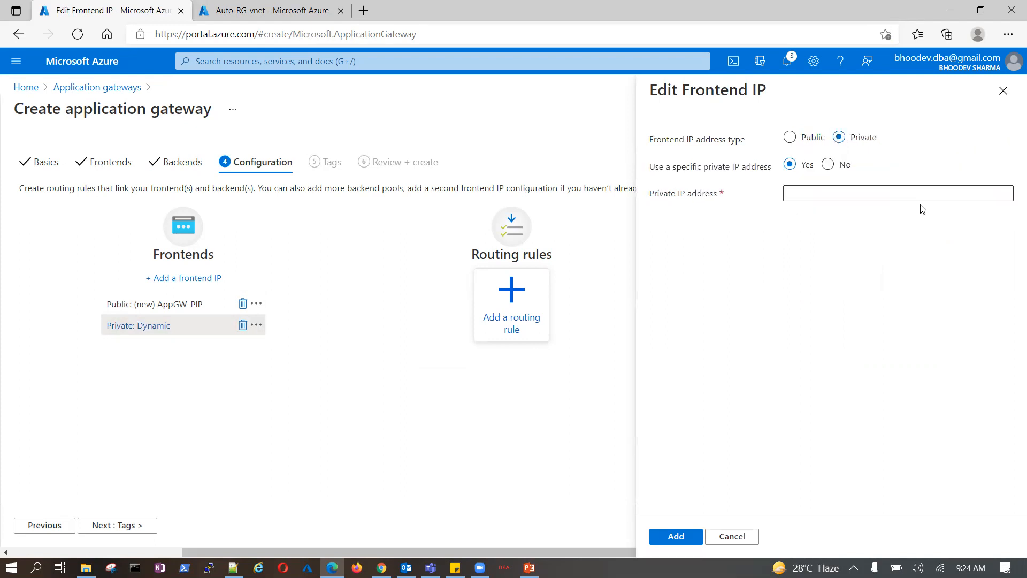
click(956, 195)
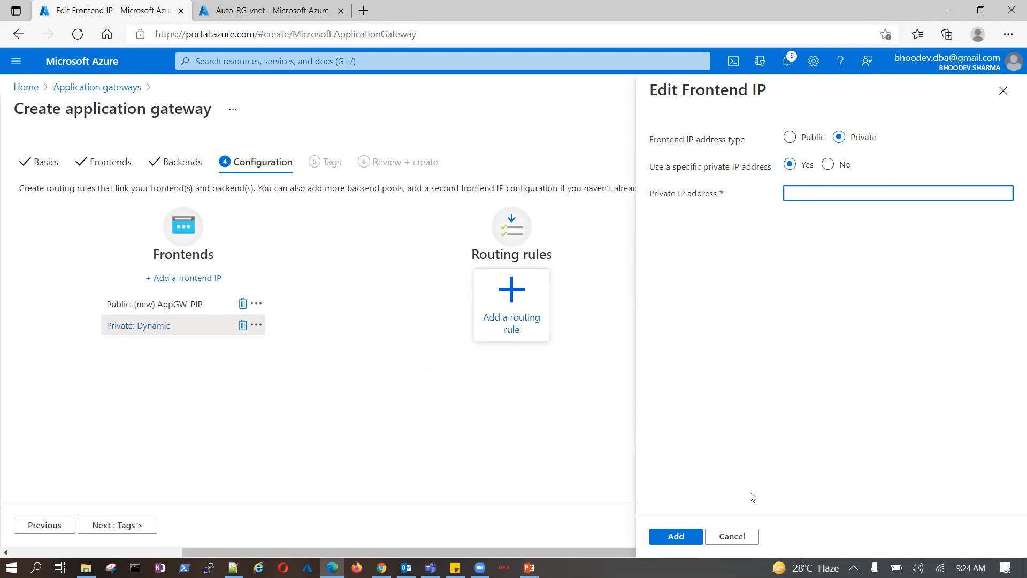
click(734, 537)
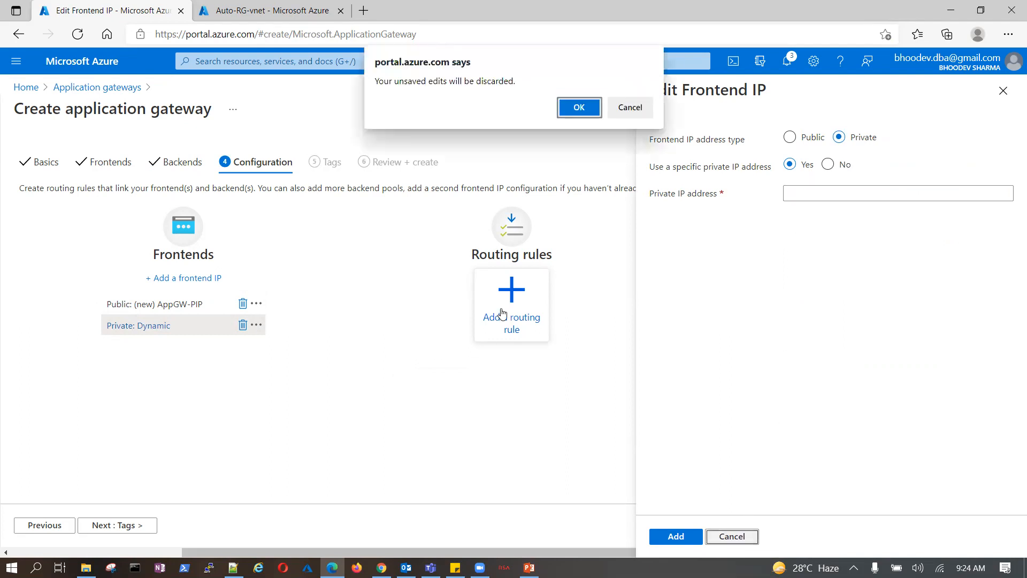
click(577, 107)
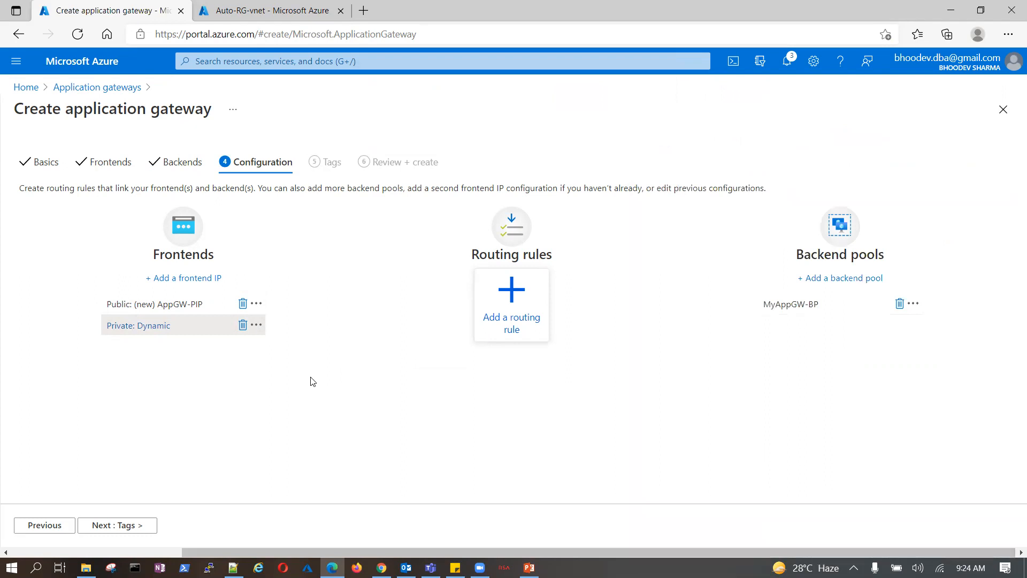
Step: Start a routing rule named Rule01 with the listener My-Listener on the Public frontend IP
click(514, 313)
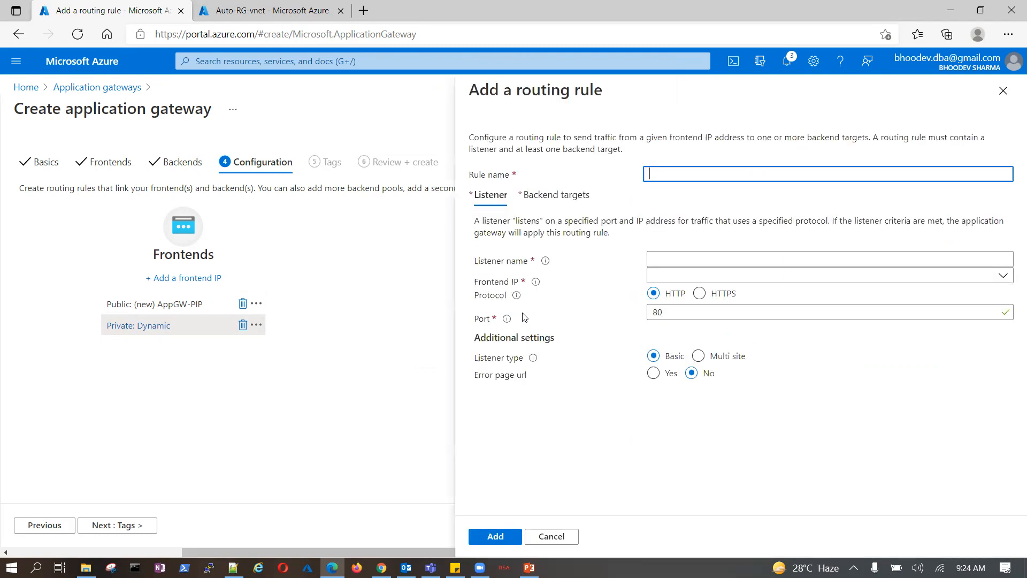
text(Rule01)
click(997, 257)
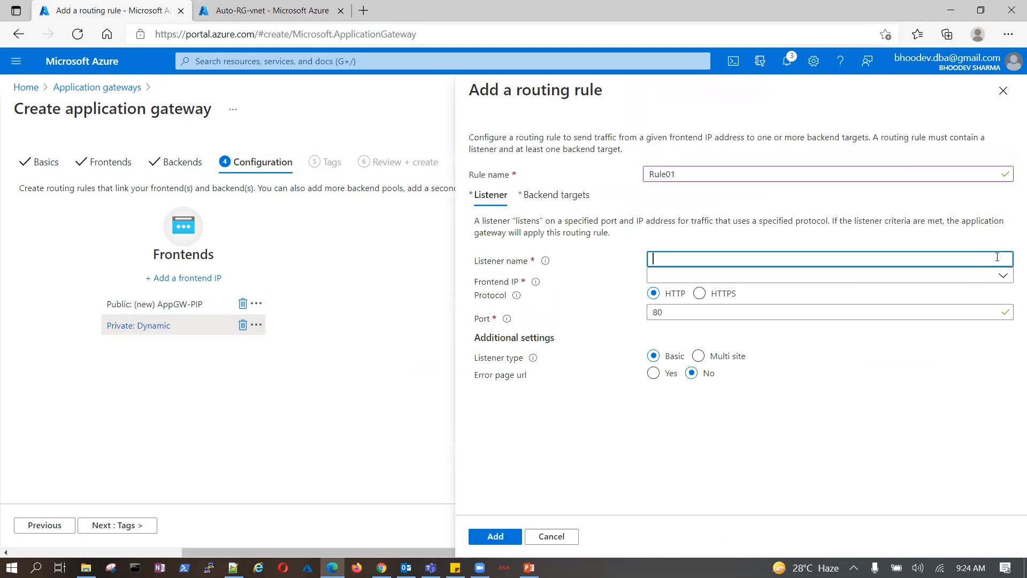
text(My)
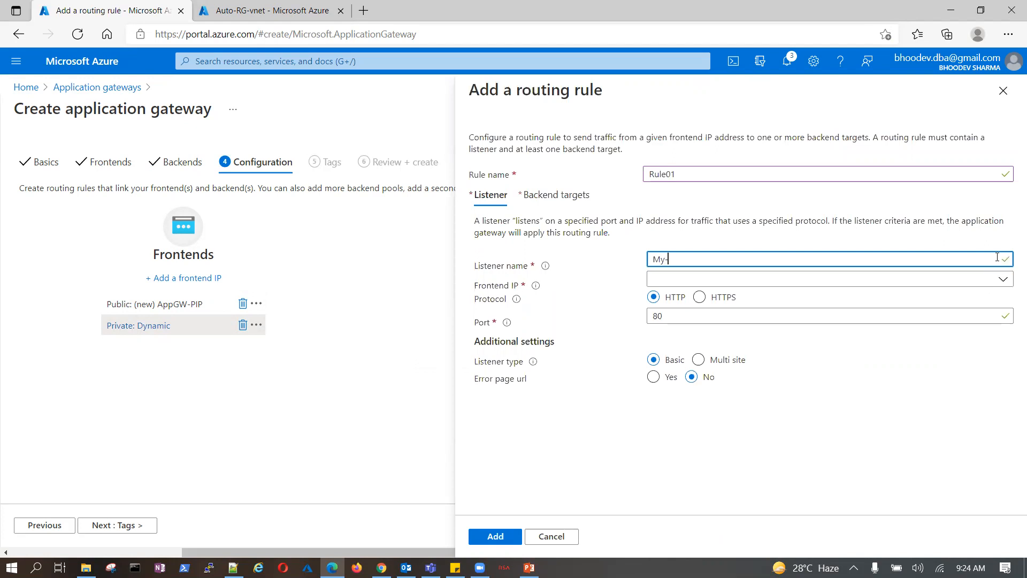
text(-Lis)
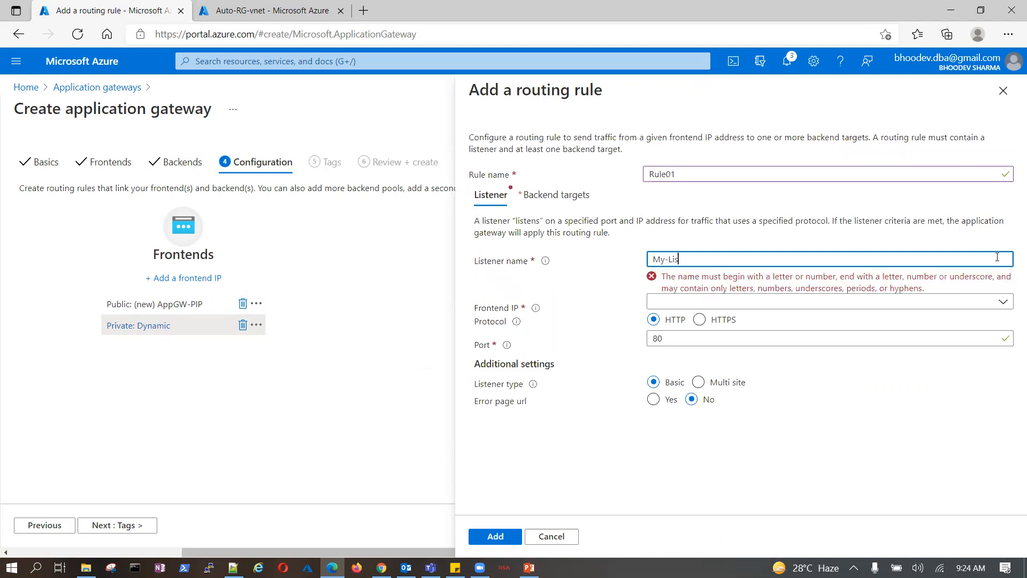
text(tener)
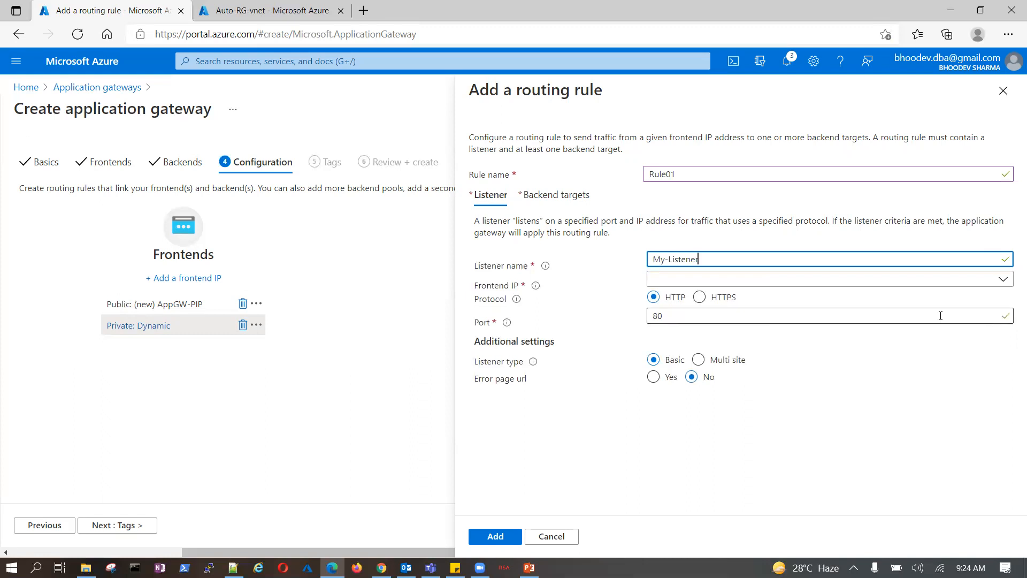
click(1002, 281)
click(665, 298)
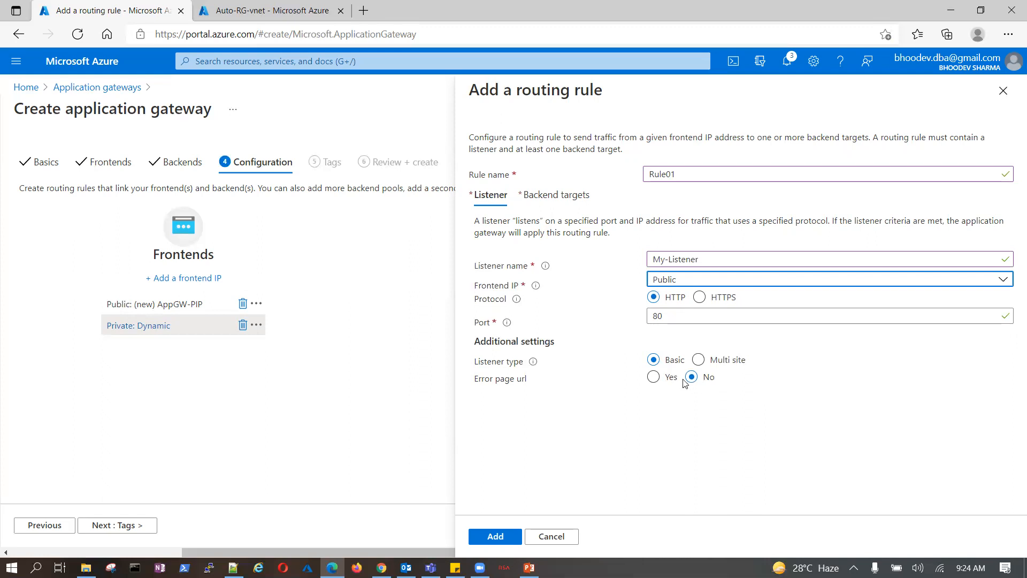
Step: Try enabling the listener's error page URLs with "I am not available" for Bad gateway - 502, and switch the option back to No
click(654, 378)
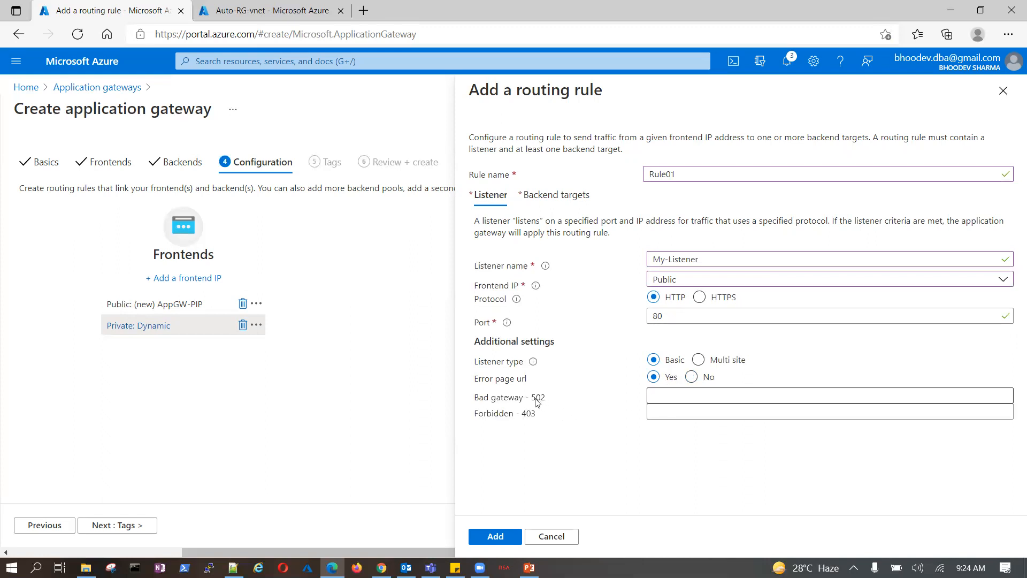
click(682, 392)
text(l)
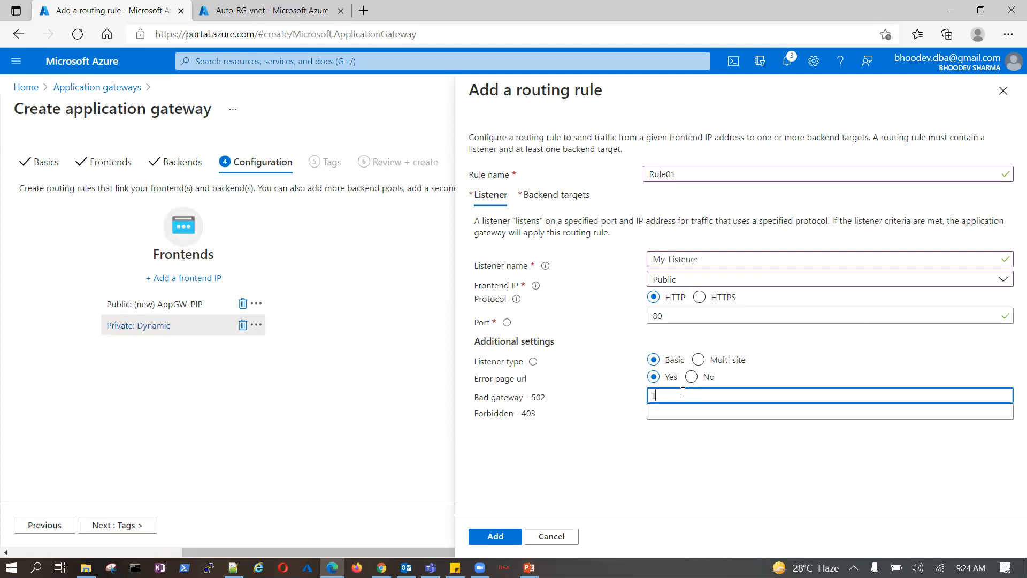
text( ma)
key(BackSpace)
text(am not available)
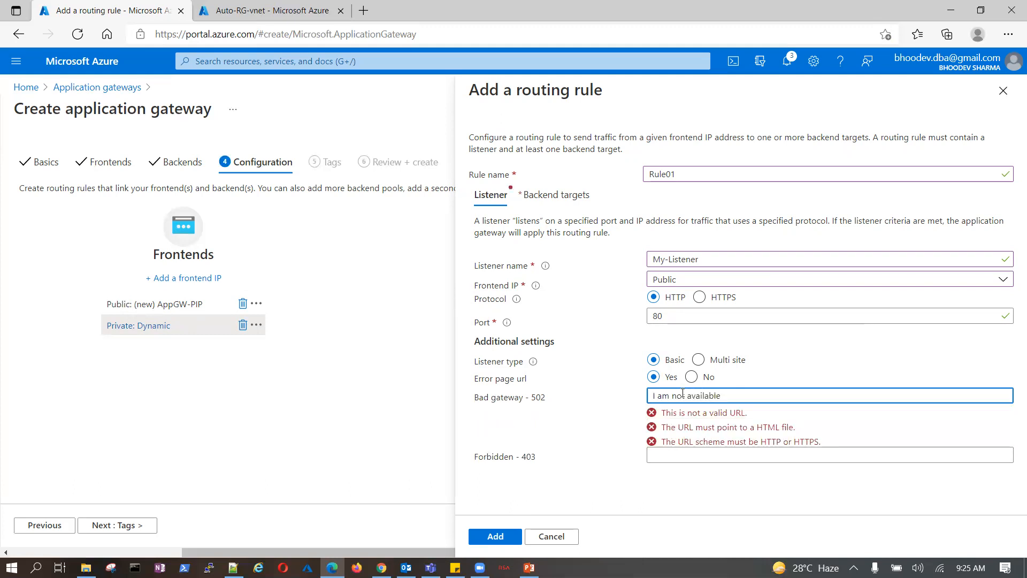
drag(721, 396, 651, 397)
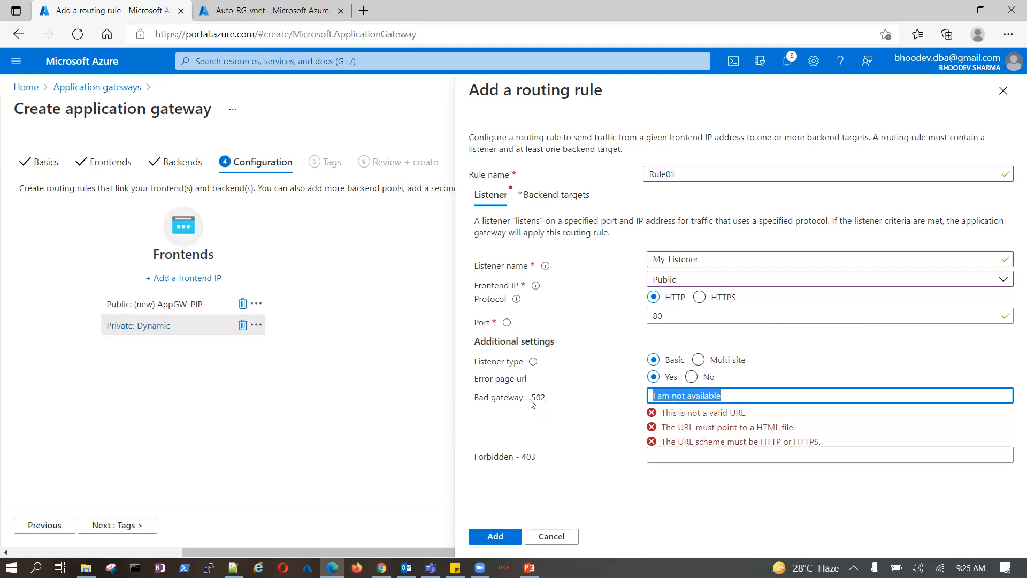
drag(530, 400, 551, 401)
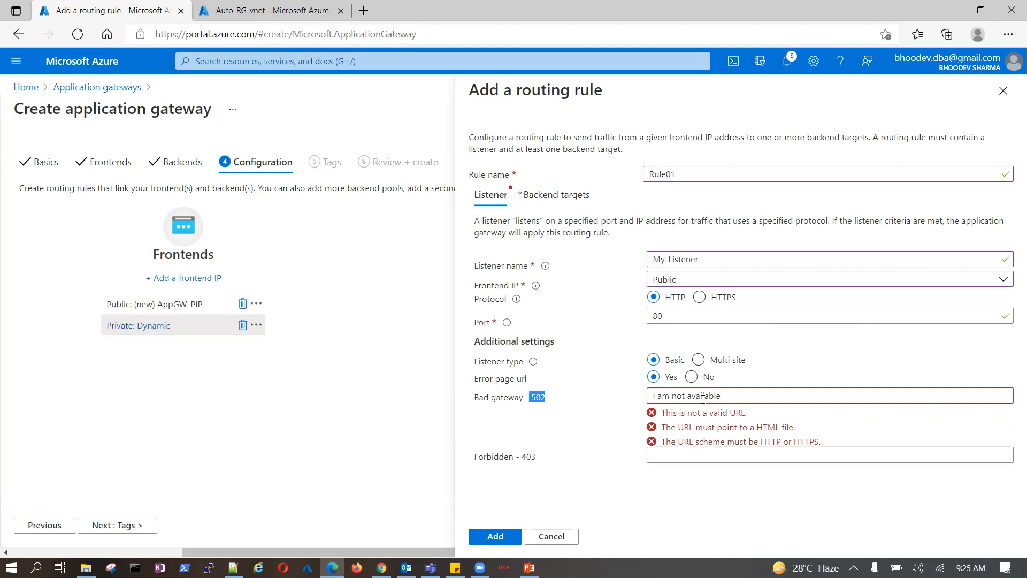
drag(719, 396, 618, 399)
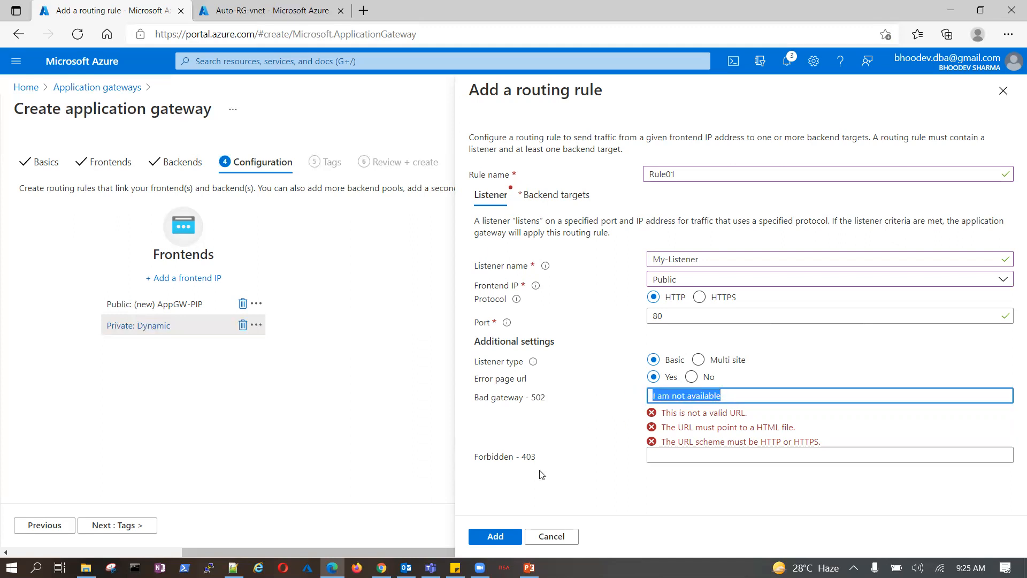
click(687, 453)
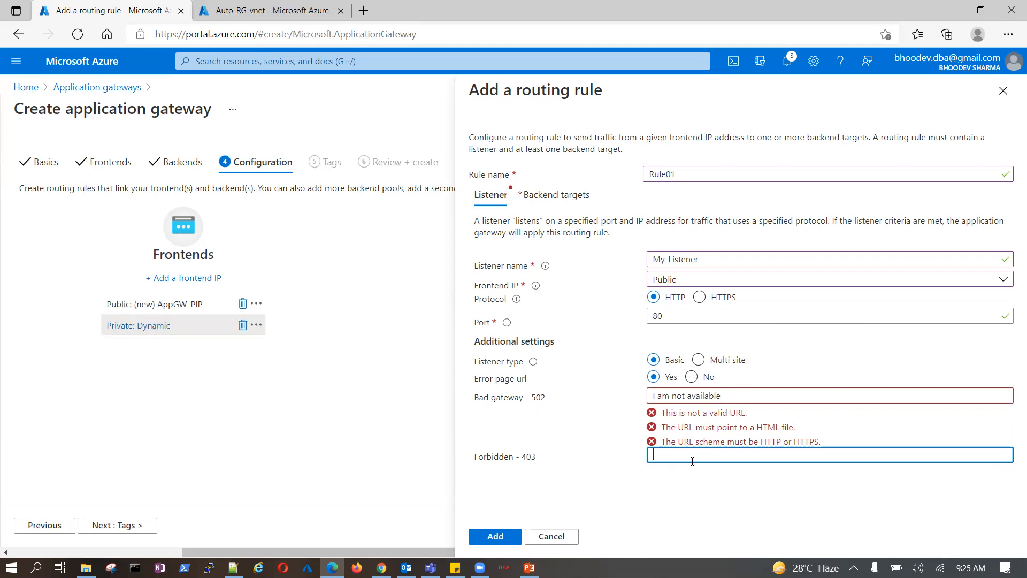
click(693, 377)
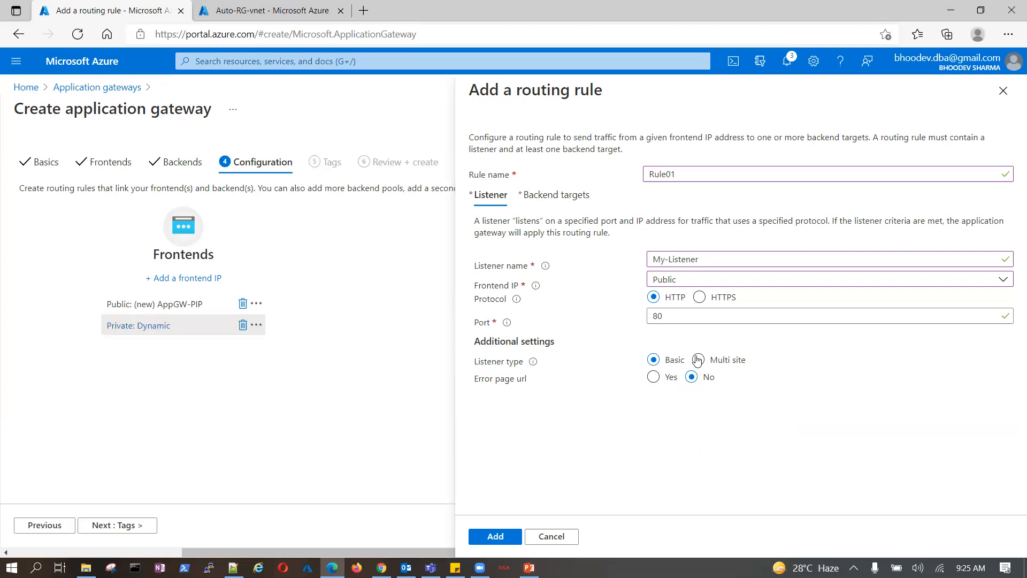
Step: Set Rule01's backend target to the MyAppGW-BP backend pool
click(497, 538)
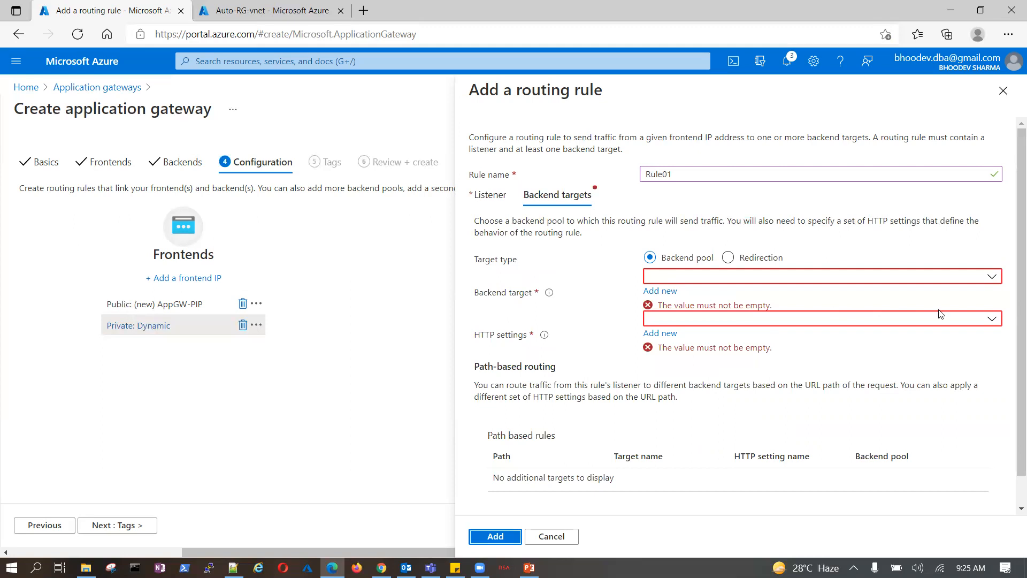
click(994, 277)
click(771, 295)
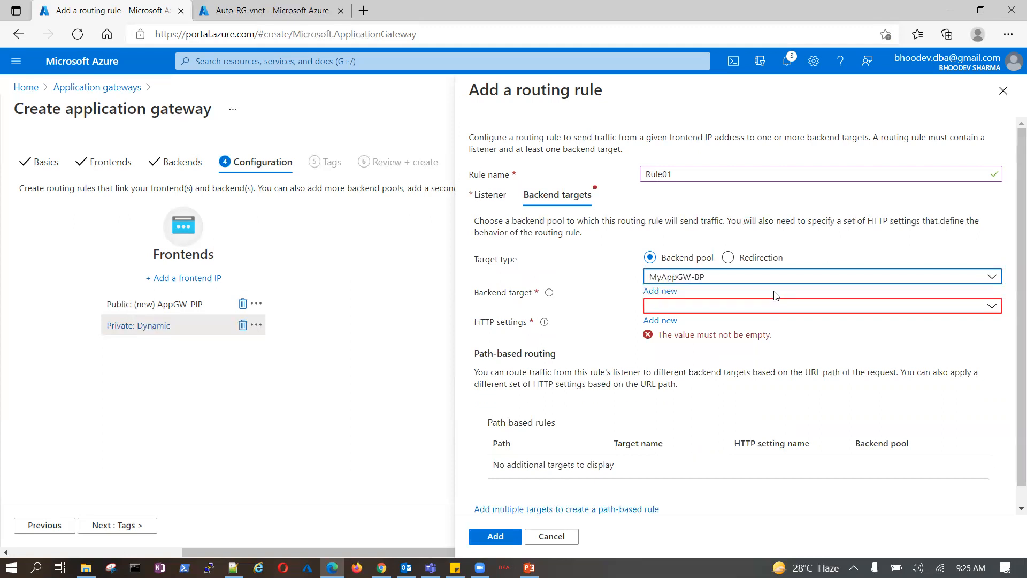
Step: Start a new HTTP setting for the routing rule and name it App-HTTP
click(992, 306)
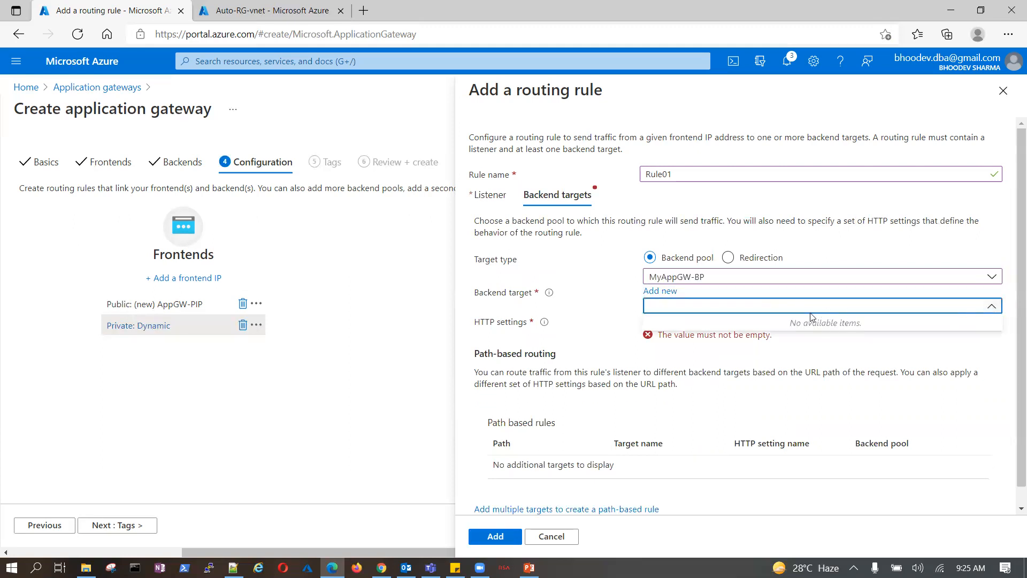
click(700, 306)
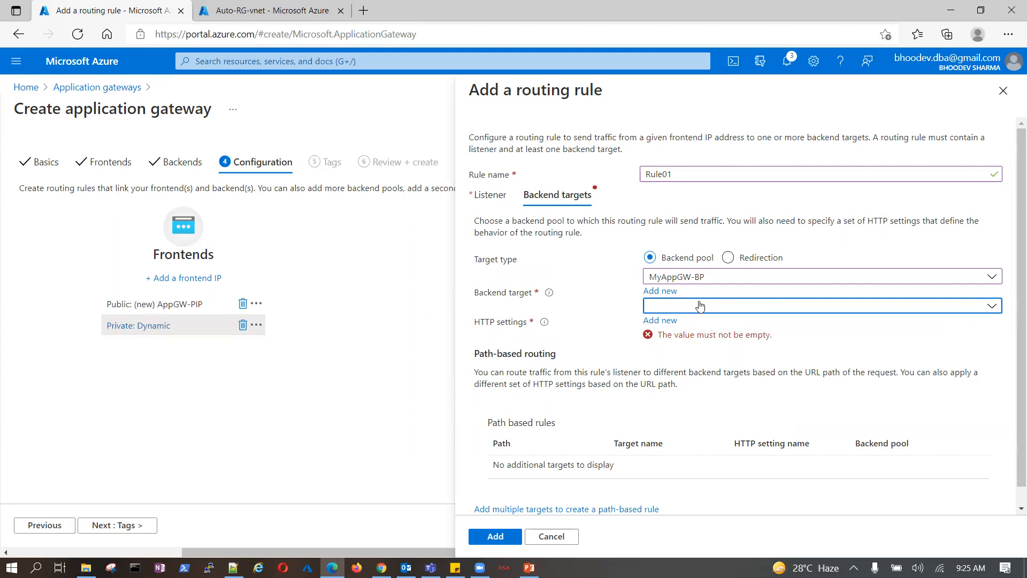
click(660, 320)
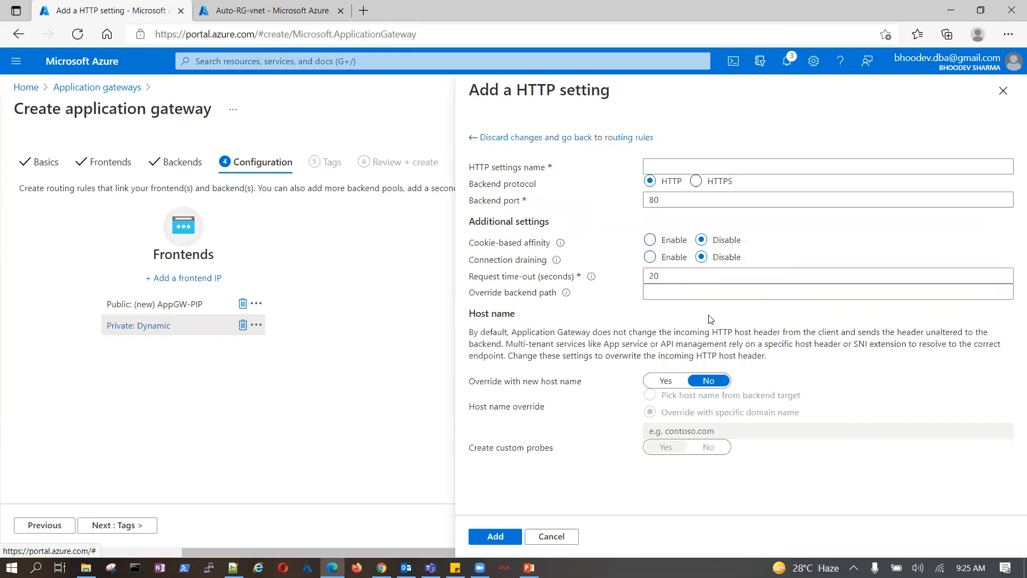
click(725, 167)
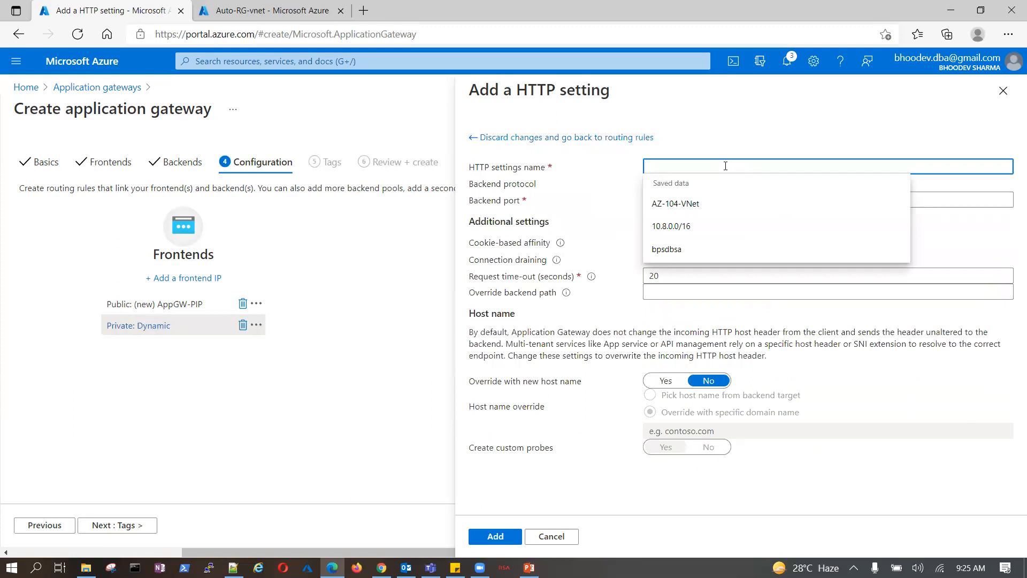
text(App)
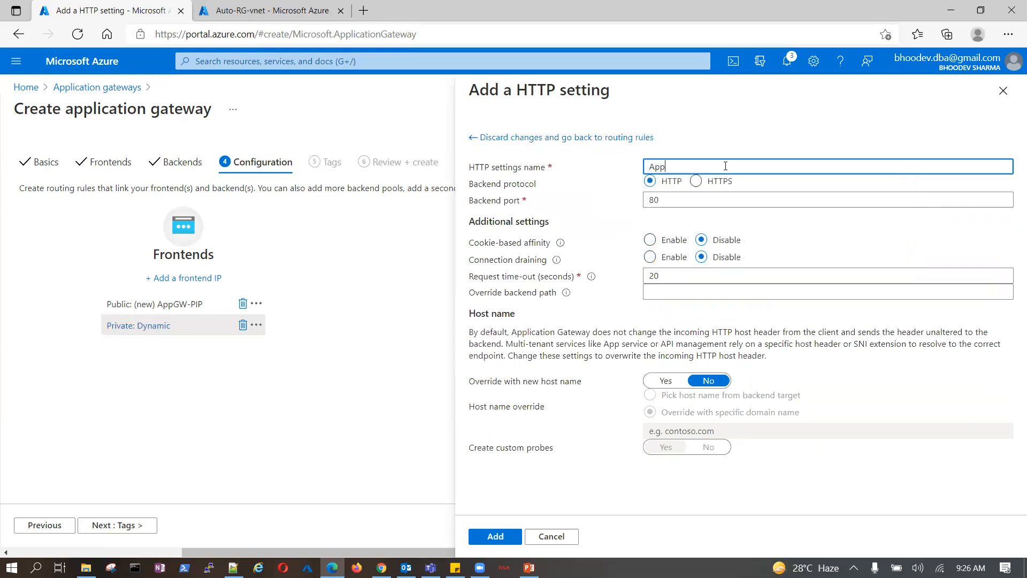
text(-HTTP)
click(813, 242)
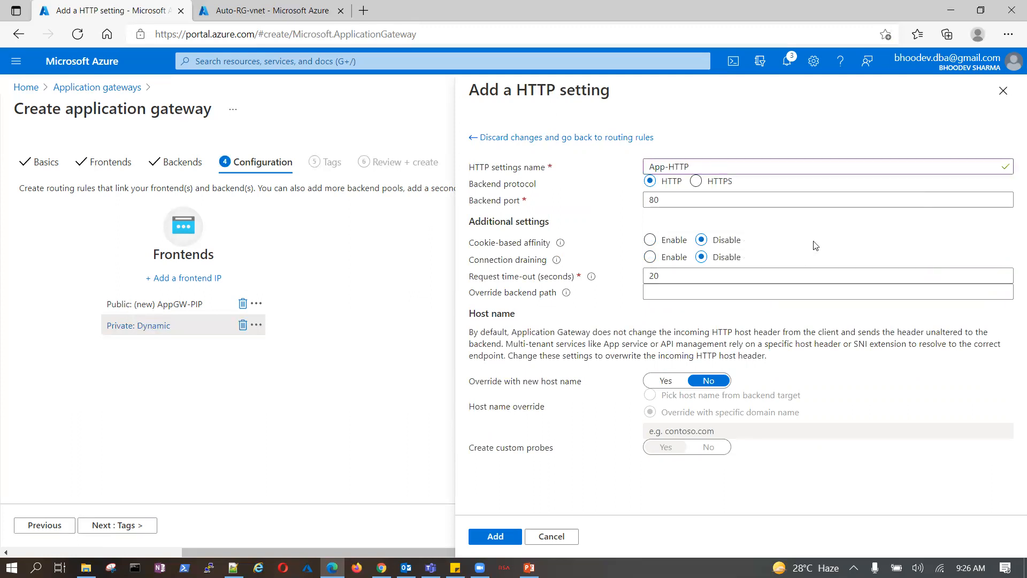
Step: Try HTTPS as the backend protocol of the HTTP setting and switch it back to HTTP
click(648, 208)
drag(661, 200, 645, 201)
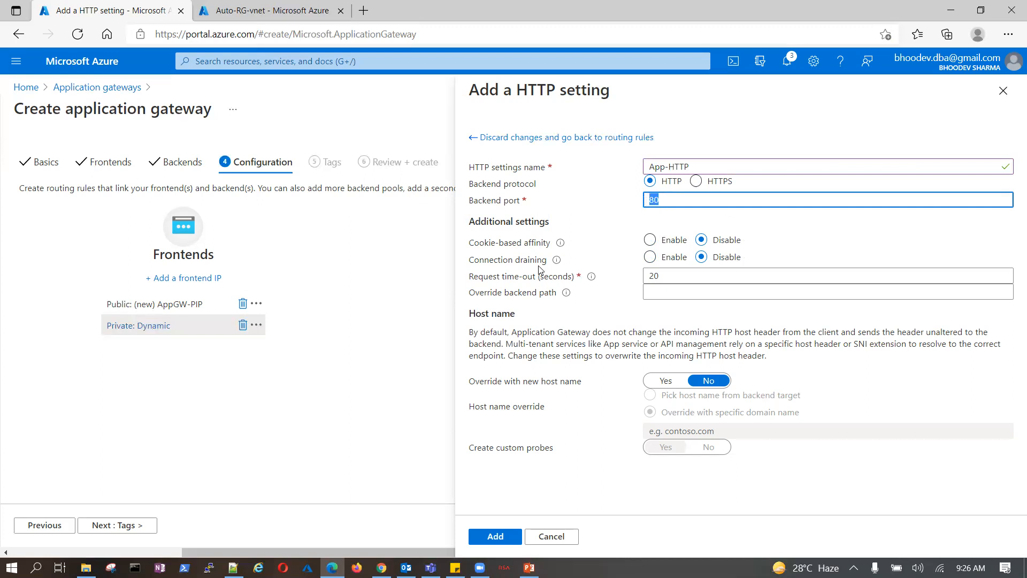
click(696, 182)
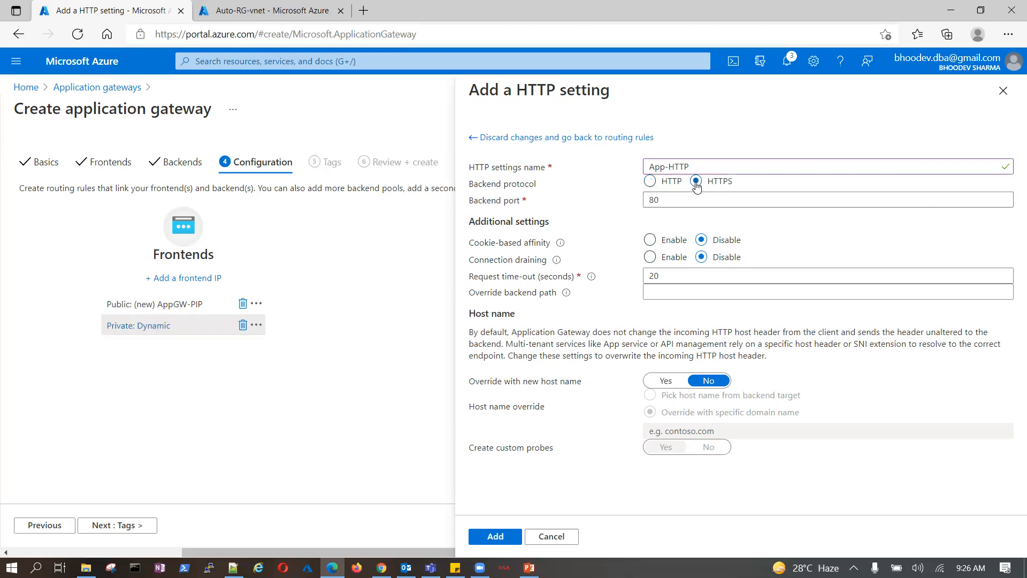
click(647, 182)
Step: Read the help explanations for the HTTP setting's cookie-based affinity and connection draining options
drag(493, 247, 543, 265)
mouse_move(562, 245)
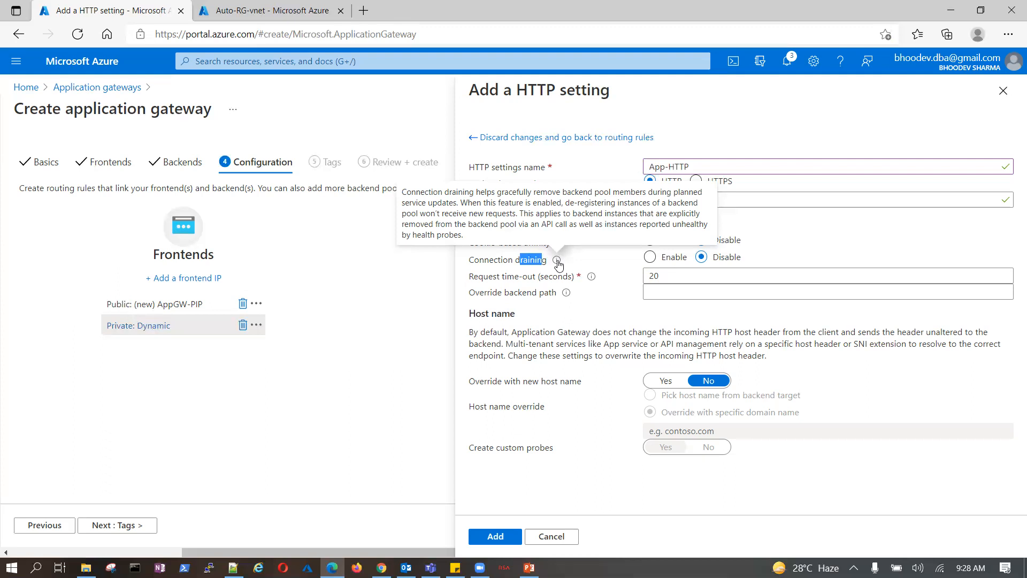
Step: Set the request time-out of the App-HTTP setting to 30 seconds
click(860, 258)
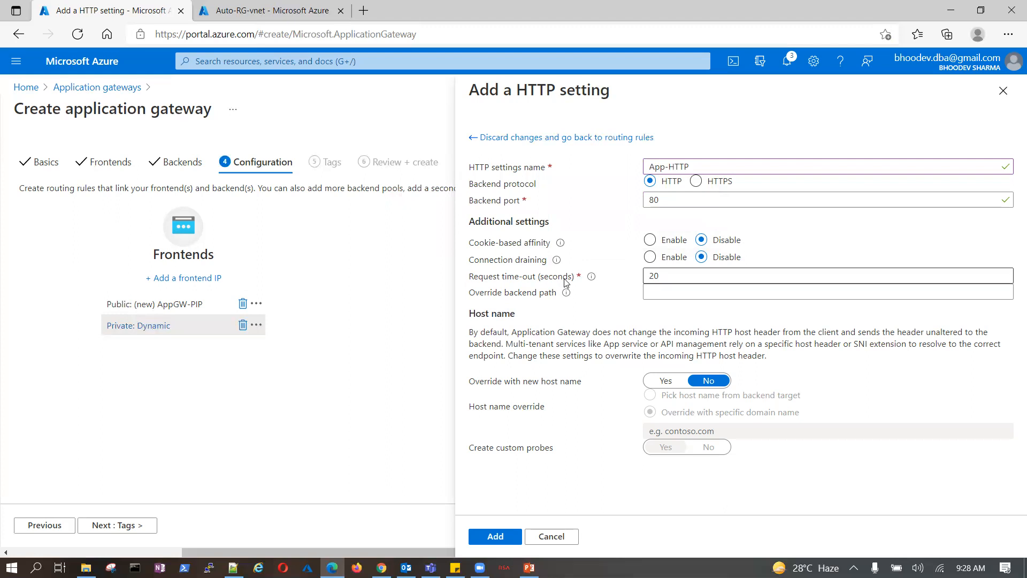
mouse_move(593, 279)
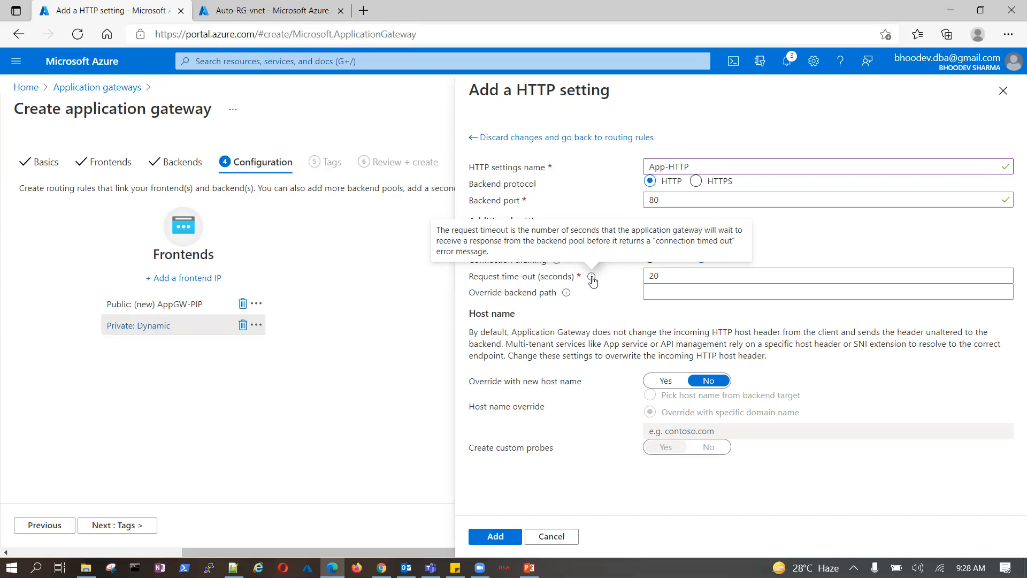
drag(661, 276, 644, 279)
click(653, 294)
drag(664, 275, 645, 271)
click(649, 290)
text(30)
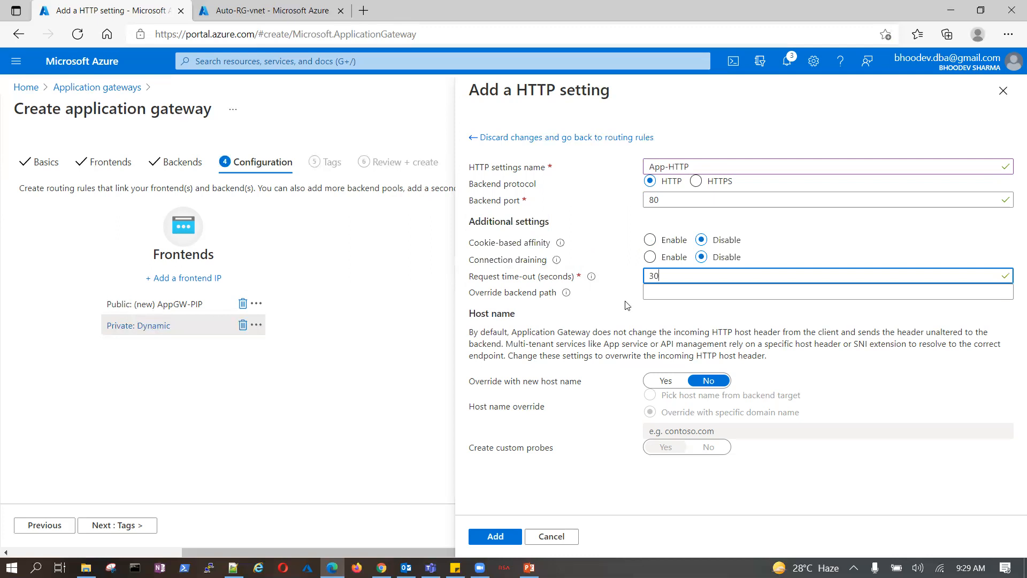
double_click(659, 276)
drag(658, 275, 656, 276)
click(658, 292)
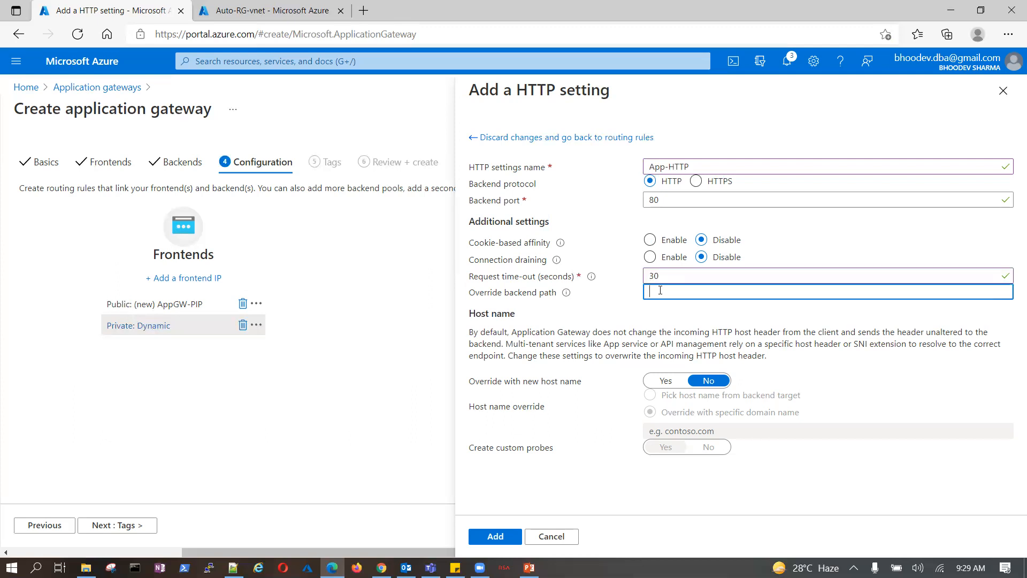
drag(661, 276, 644, 278)
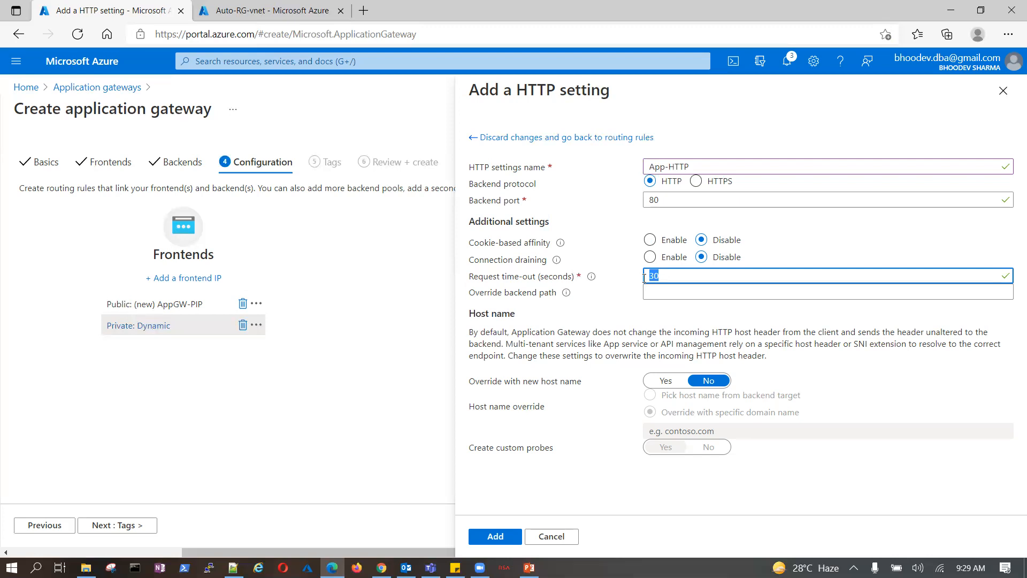
click(651, 292)
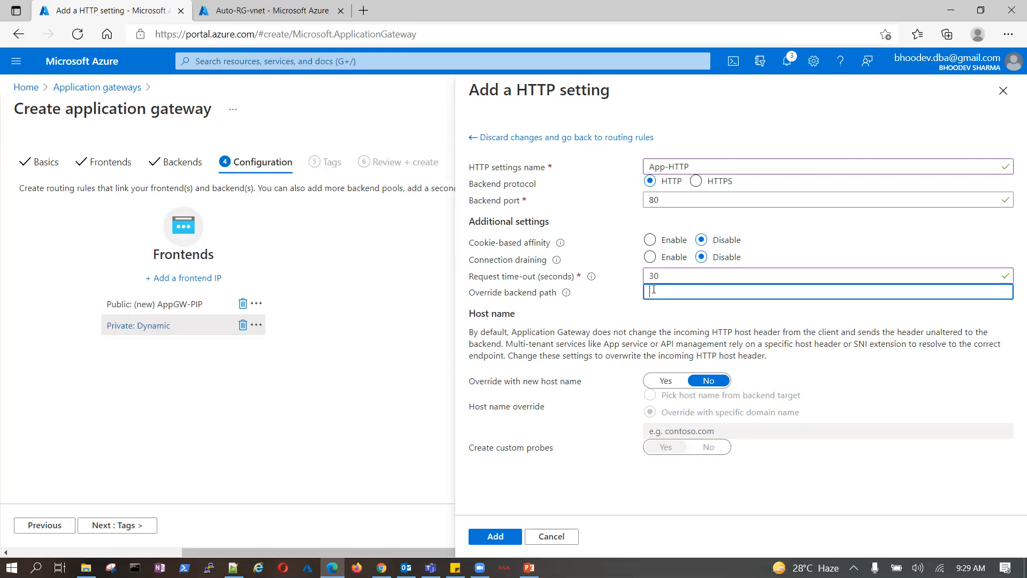
drag(664, 275, 649, 276)
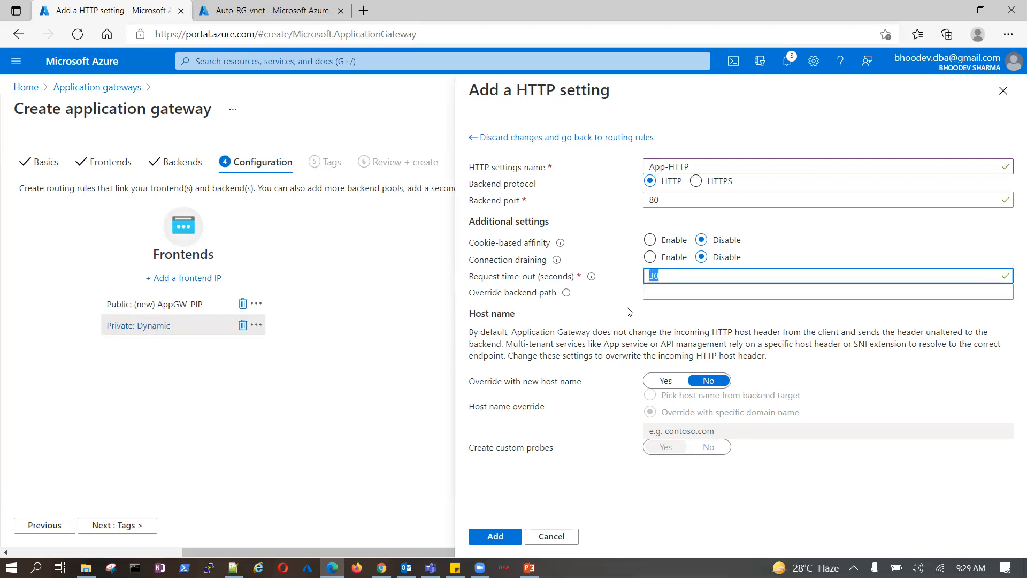
click(659, 291)
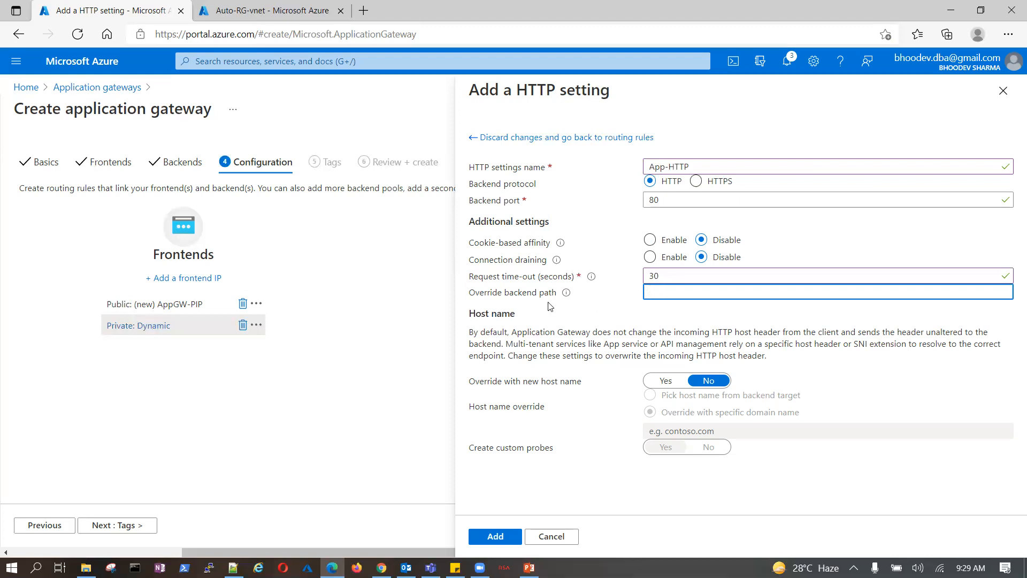
mouse_move(570, 297)
text(/)
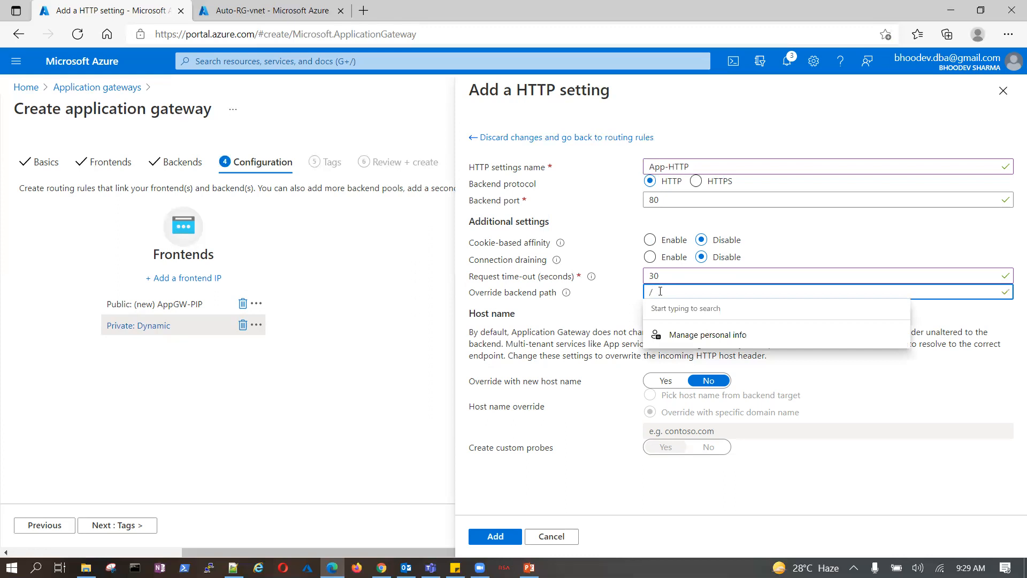
key(BackSpace)
text(www.ab)
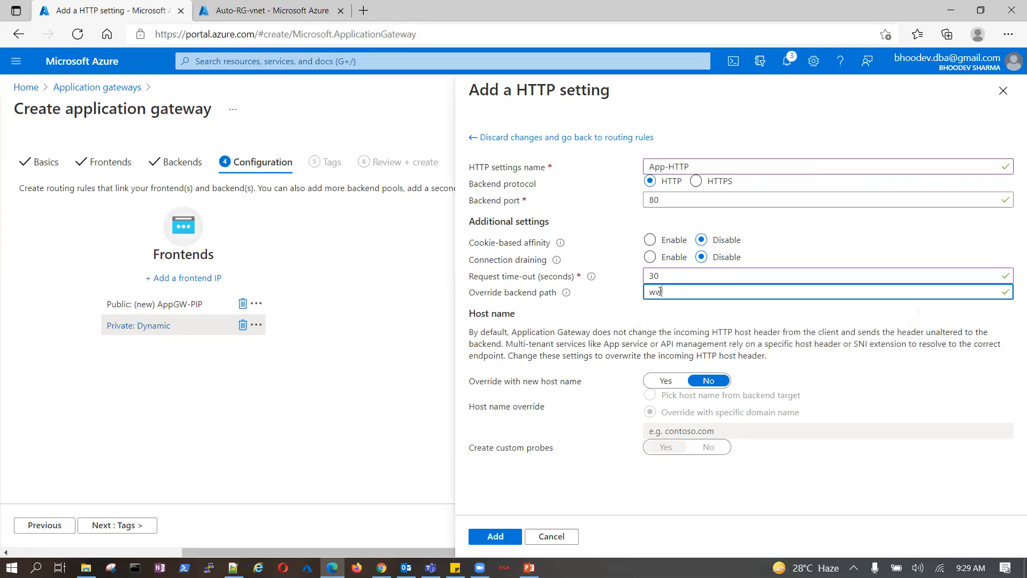
text(c.co//)
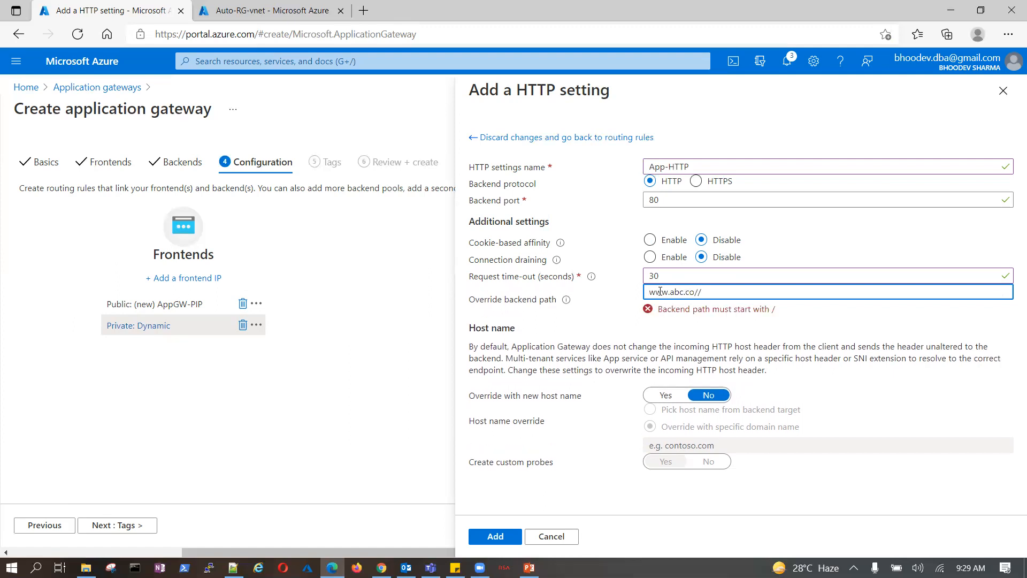
key(BackSpace)
text(images)
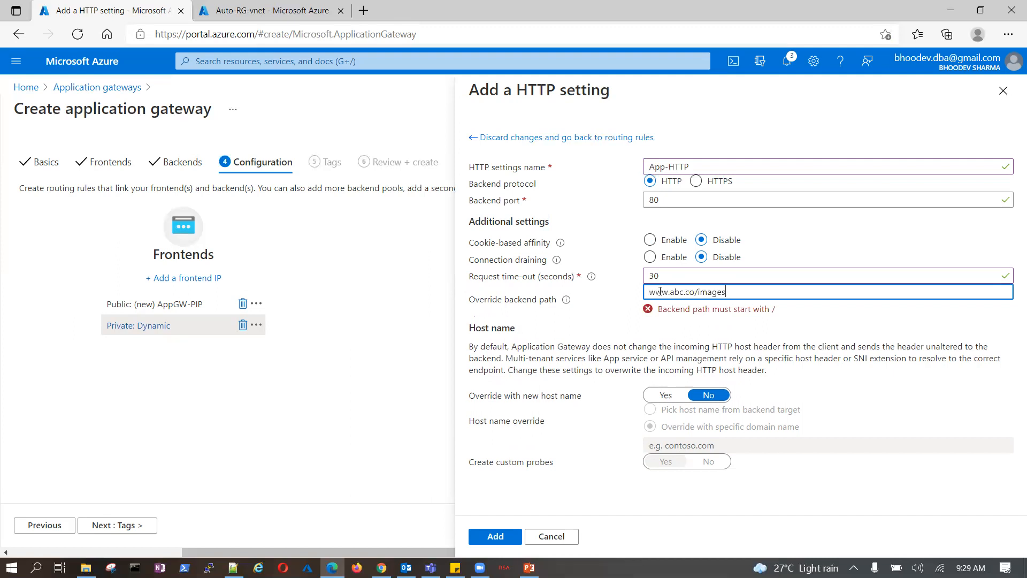
click(650, 292)
text(https)
key(BackSpace)
text(:/)
key(BackSpace)
text(??)
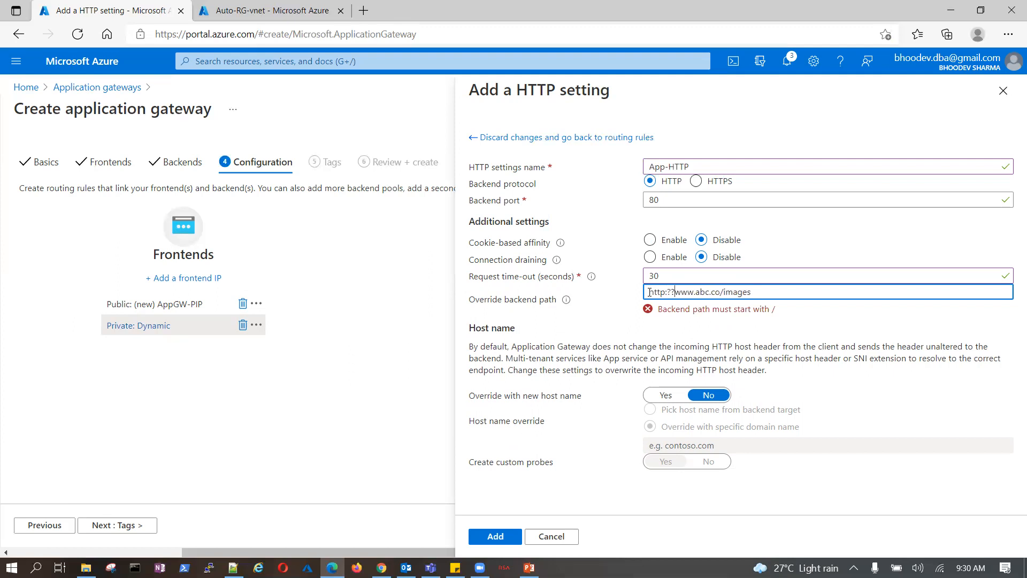
key(BackSpace)
key(BackSpace)
text(//)
Step: Shorten the override backend path to /images, and try /videos in its place
drag(722, 290, 613, 292)
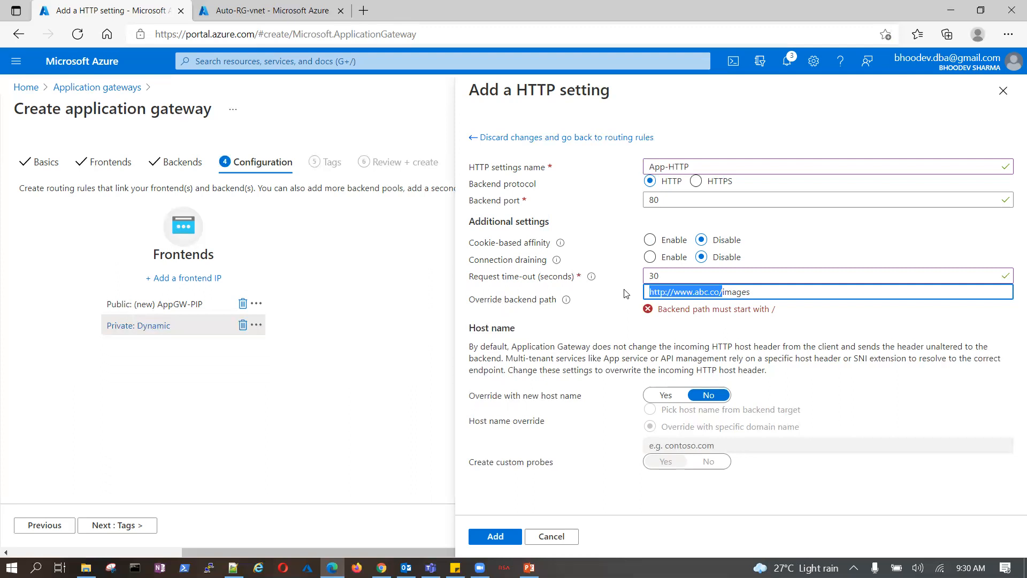
text(/)
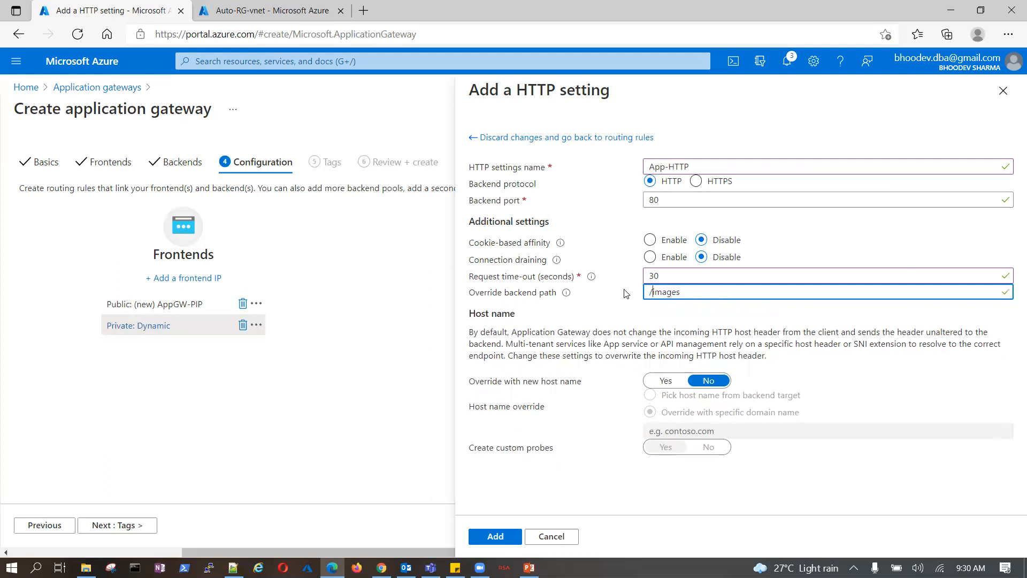
key(Delete)
key(Delete)
key(Delete)
key(Delete)
key(Delete)
key(Delete)
text(videos)
Step: Try /document as the override backend path in place of the videos path
key(BackSpace)
key(BackSpace)
key(BackSpace)
key(BackSpace)
key(BackSpace)
key(BackSpace)
text(dco)
key(BackSpace)
key(BackSpace)
text(co)
key(BackSpace)
key(BackSpace)
text(ocumetn)
key(BackSpace)
key(BackSpace)
text(nt)
Step: Set the override backend path to /respository and add the App-HTTP setting to the routing rule
key(BackSpace)
key(BackSpace)
key(BackSpace)
key(BackSpace)
key(BackSpace)
key(BackSpace)
key(BackSpace)
text(respository)
drag(702, 289, 648, 289)
click(495, 536)
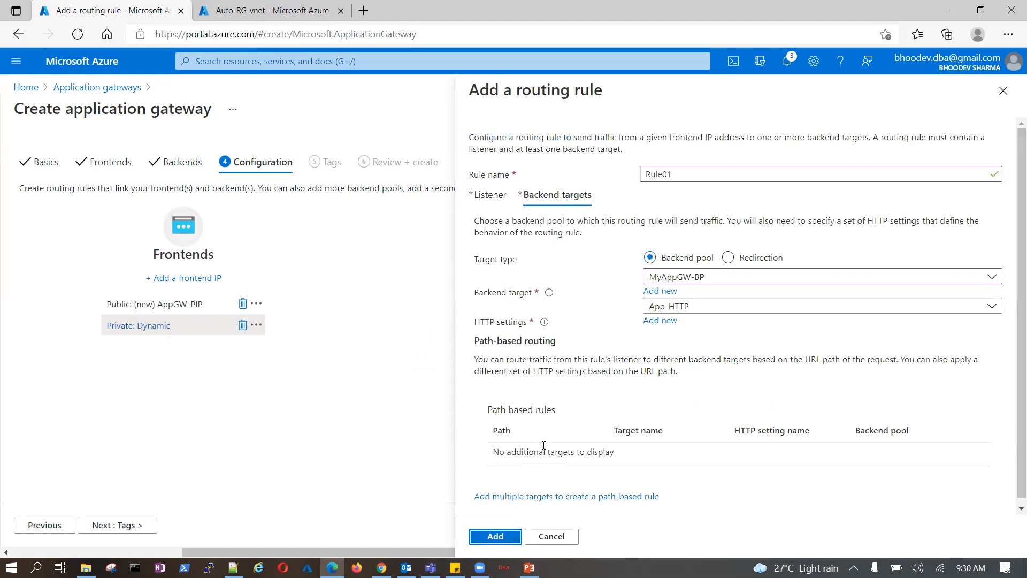
Step: Add routing rule Rule01 to the configuration and create the myAppGW application gateway without any tags
scroll(544, 445, down, 1)
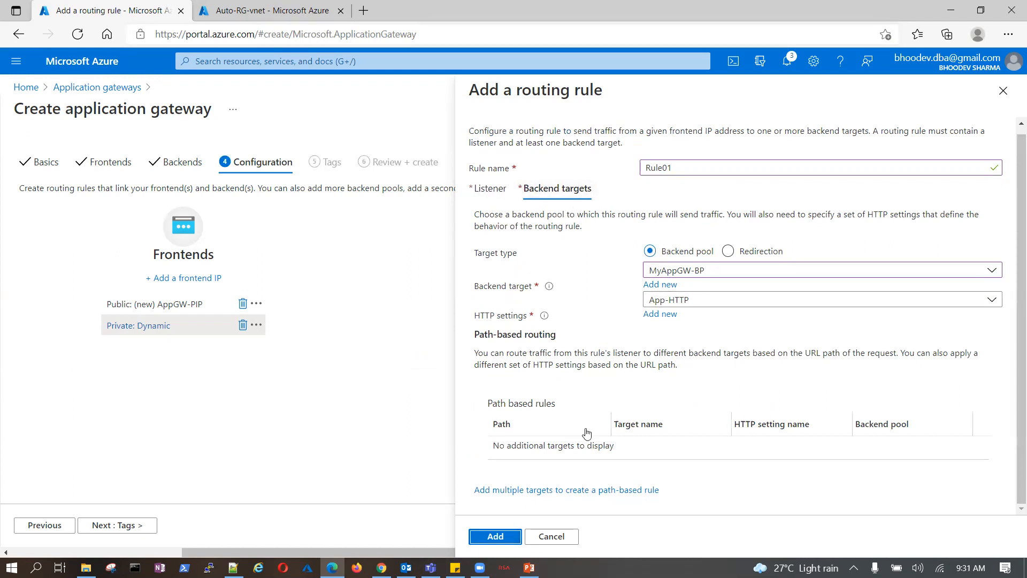
click(508, 536)
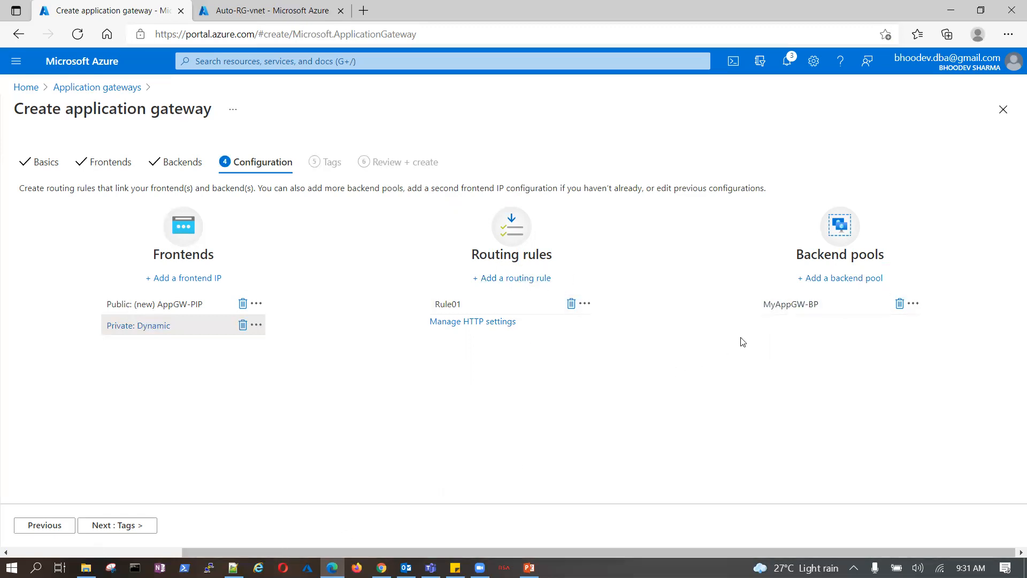
click(99, 524)
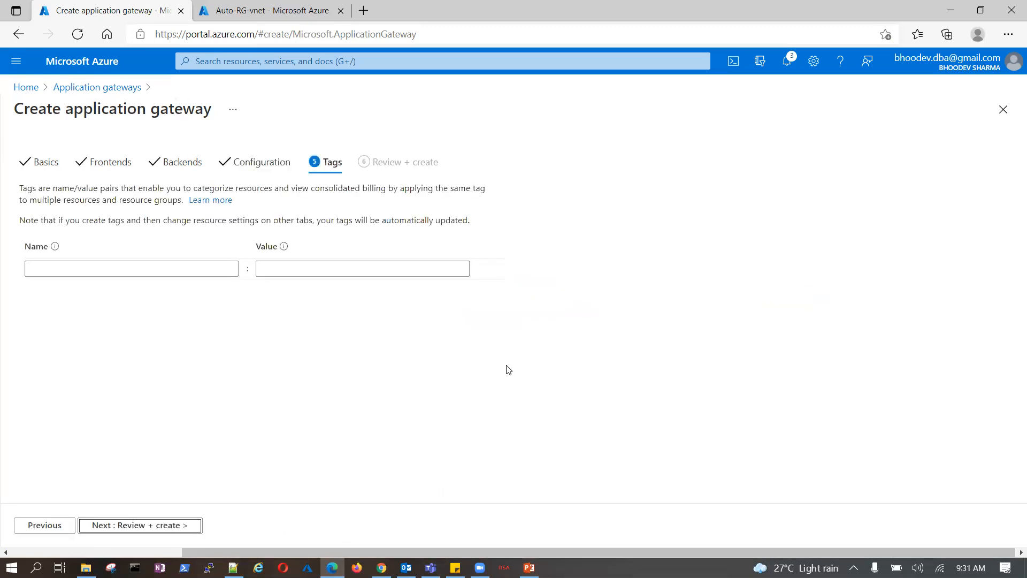
click(134, 525)
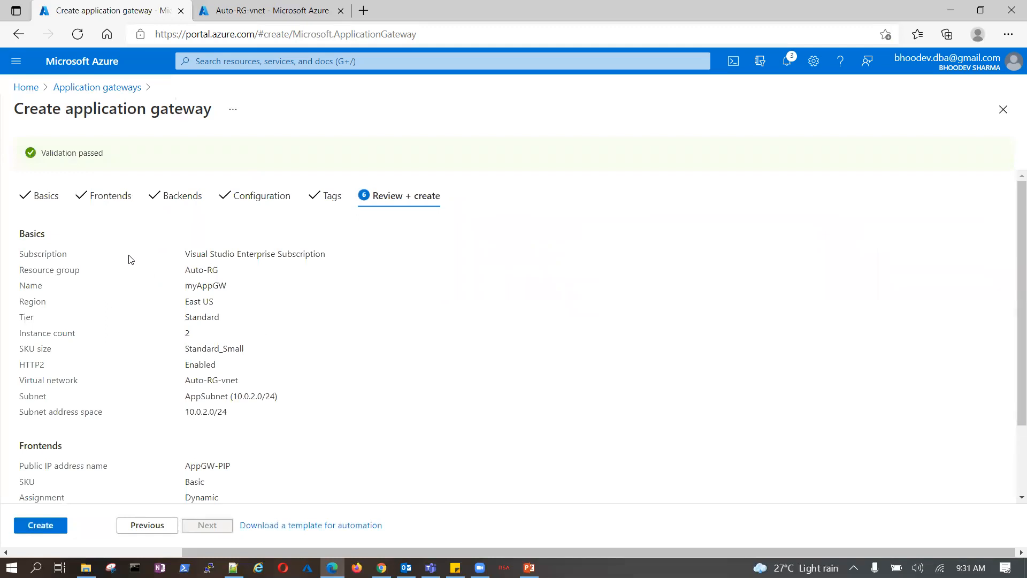
click(58, 528)
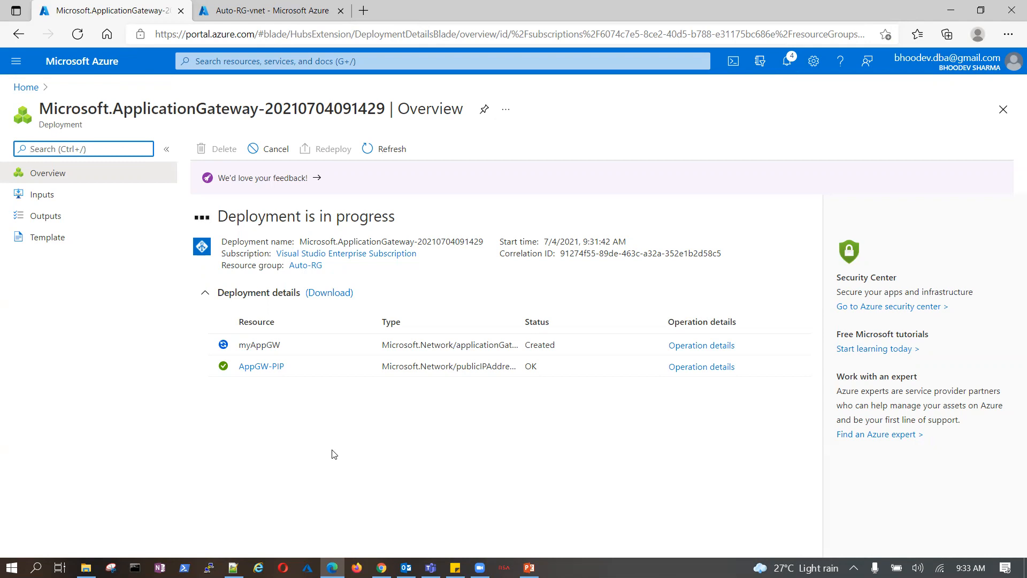
Step: Refresh the deployment overview to check the progress of the application gateway deployment
click(393, 150)
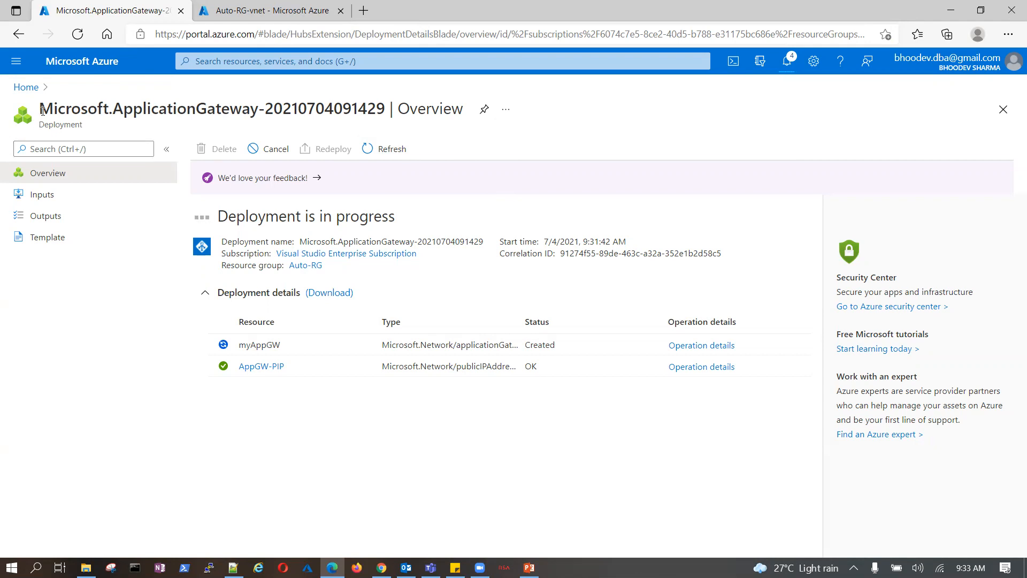
drag(40, 110, 230, 135)
drag(417, 97, 462, 111)
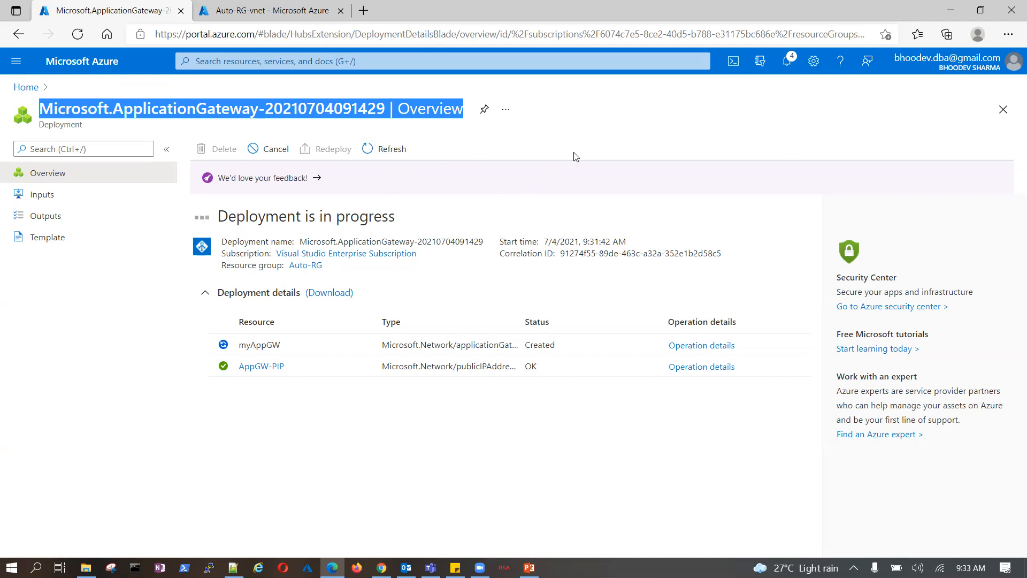
click(395, 150)
Step: Switch to the PowerPoint presentation and show slide 30, Lesson 04: Module 06 Lab and Review
click(528, 567)
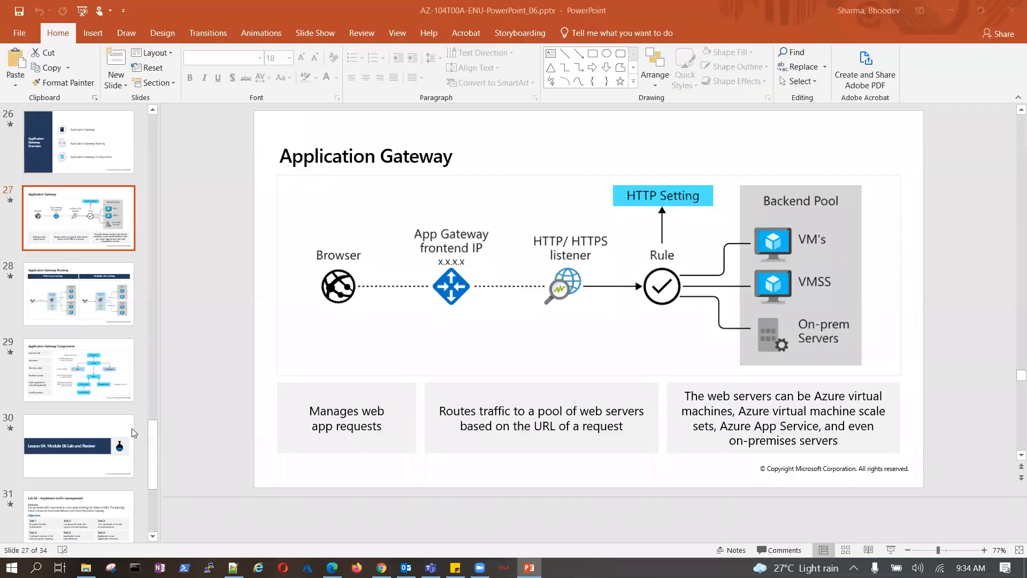
scroll(37, 474, down, 3)
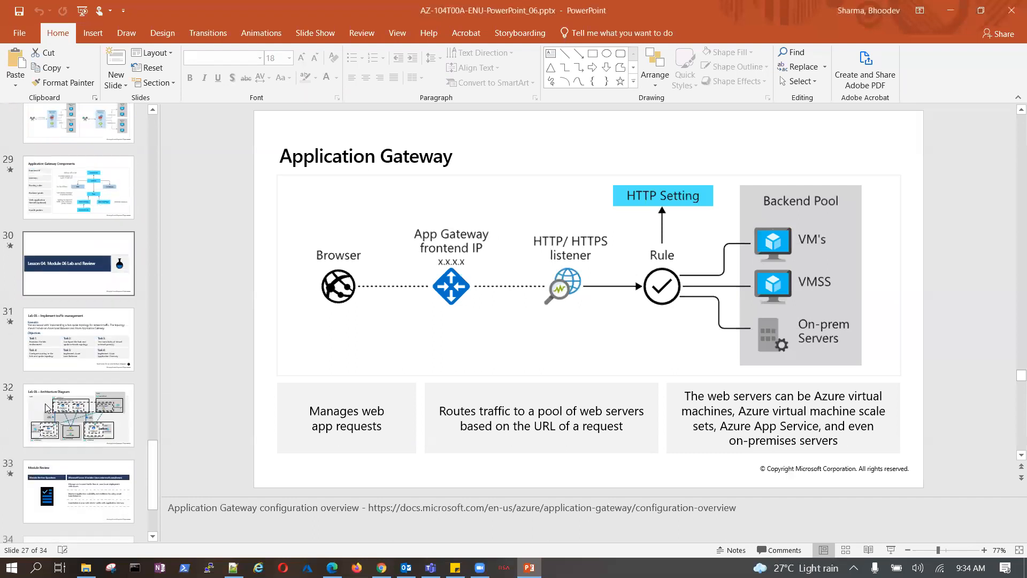
click(78, 282)
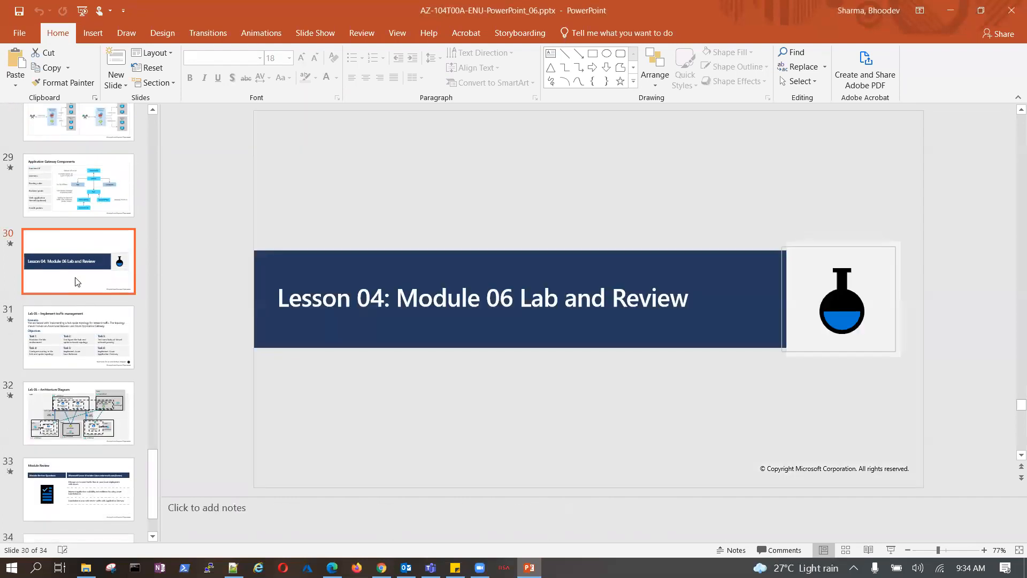
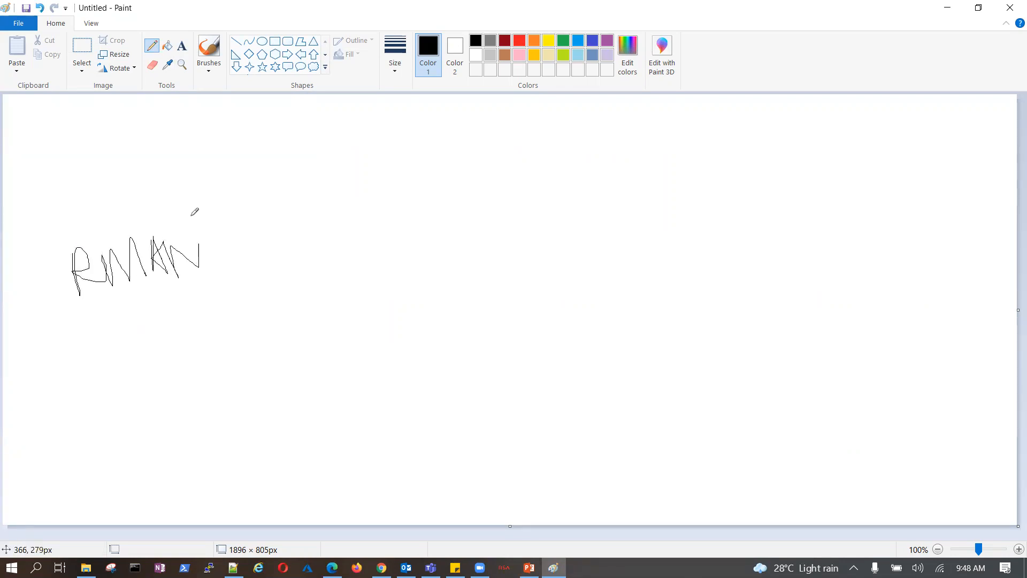
Step: Draw a box around the handwritten RMAN in Paint and sketch a dash, the letters Ru and an arrow beside it
mouse_move(54, 236)
mouse_down()
mouse_move(67, 320)
mouse_move(247, 200)
mouse_move(64, 206)
mouse_move(58, 246)
mouse_up()
drag(278, 244, 398, 244)
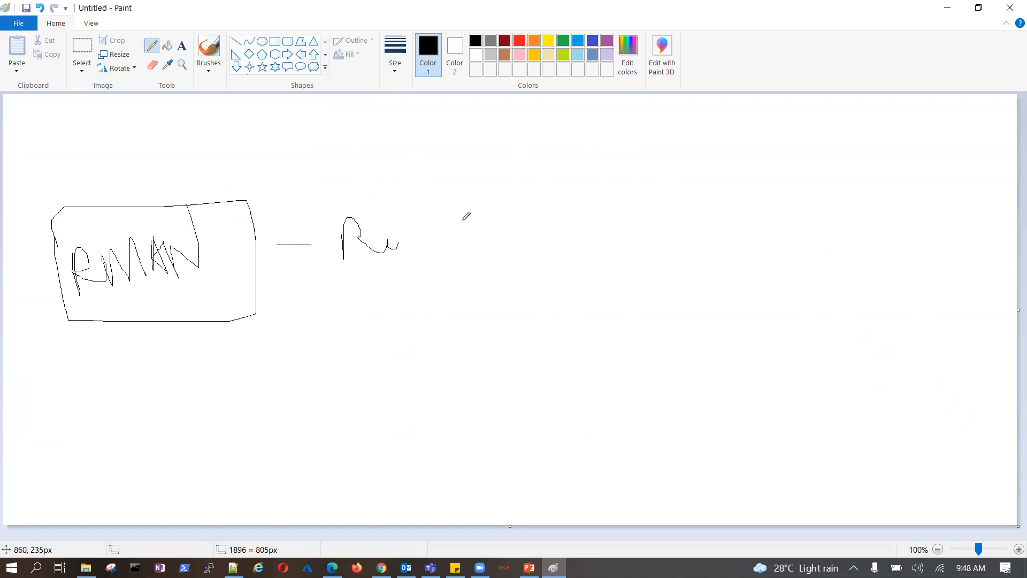
drag(470, 215, 480, 252)
mouse_move(470, 215)
mouse_down()
mouse_move(463, 244)
mouse_move(488, 255)
mouse_up()
mouse_move(317, 254)
mouse_down()
mouse_move(438, 255)
mouse_move(431, 262)
mouse_move(452, 291)
mouse_move(493, 277)
mouse_up()
Step: Handwrite a select * from statement below the Ru arrow and enclose it in a large freehand box
mouse_move(306, 359)
mouse_down()
mouse_move(335, 383)
mouse_move(469, 354)
mouse_move(527, 377)
mouse_up()
drag(515, 352, 511, 385)
mouse_move(544, 356)
mouse_down()
mouse_move(552, 391)
mouse_move(550, 360)
mouse_up()
drag(555, 365, 607, 364)
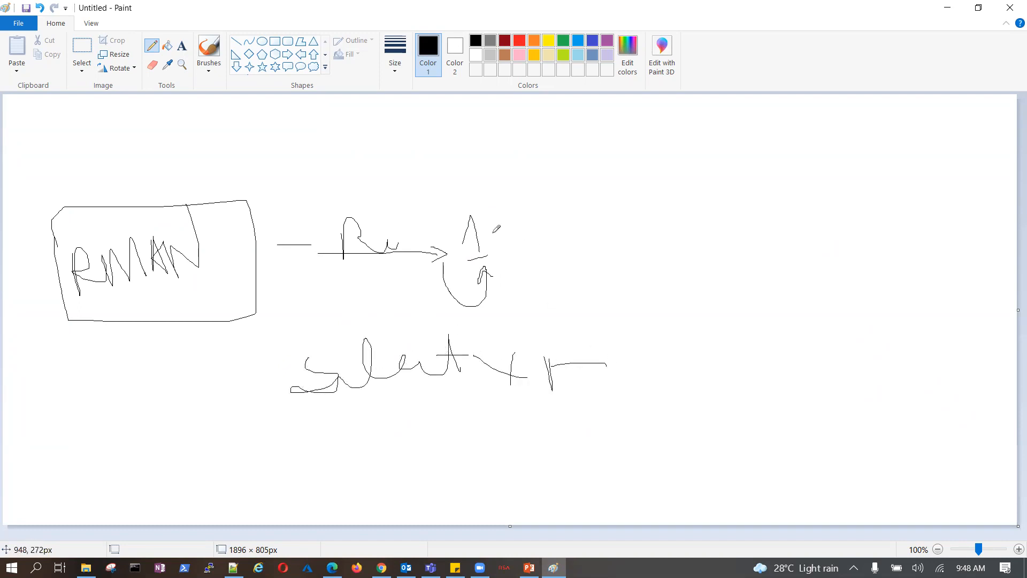
mouse_move(307, 348)
mouse_down()
mouse_move(292, 414)
mouse_move(625, 443)
mouse_move(805, 302)
mouse_move(364, 324)
mouse_move(297, 336)
mouse_move(292, 348)
mouse_up()
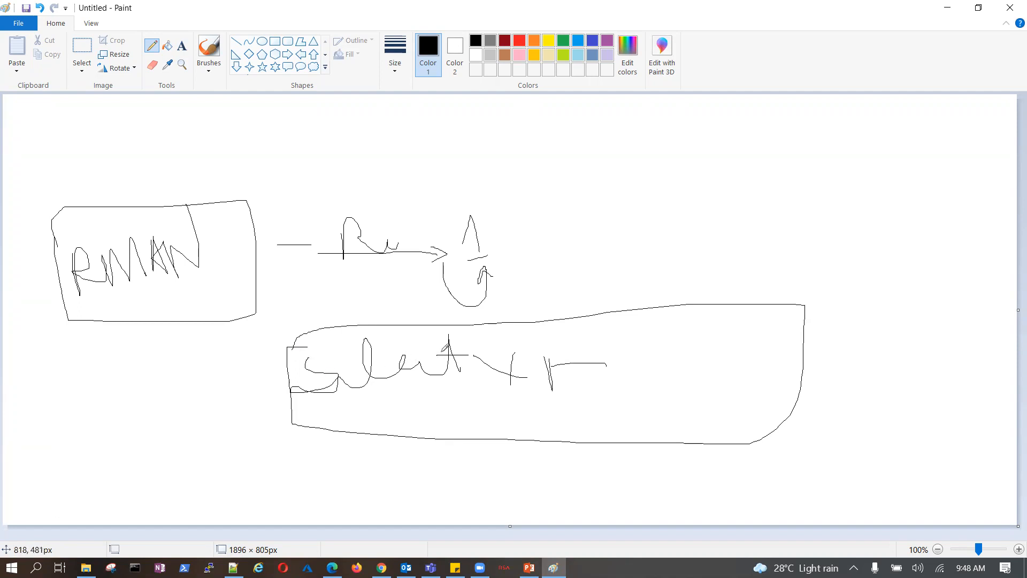
Step: Draw an arrow from the select statement, handwrite SQL above it, and circle the Ru note with arrows pointing at it
mouse_move(495, 358)
mouse_down()
mouse_move(513, 302)
mouse_move(682, 263)
mouse_move(662, 283)
mouse_up()
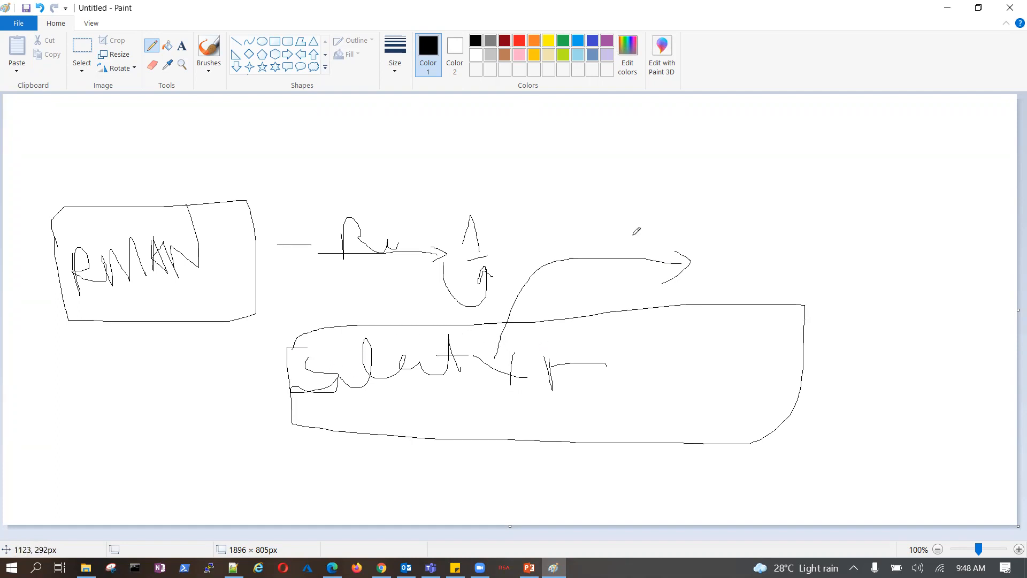
mouse_move(602, 164)
mouse_down()
mouse_move(576, 200)
mouse_move(625, 169)
mouse_move(656, 168)
mouse_move(691, 195)
mouse_up()
mouse_move(359, 349)
mouse_down()
mouse_move(398, 289)
mouse_move(684, 322)
mouse_up()
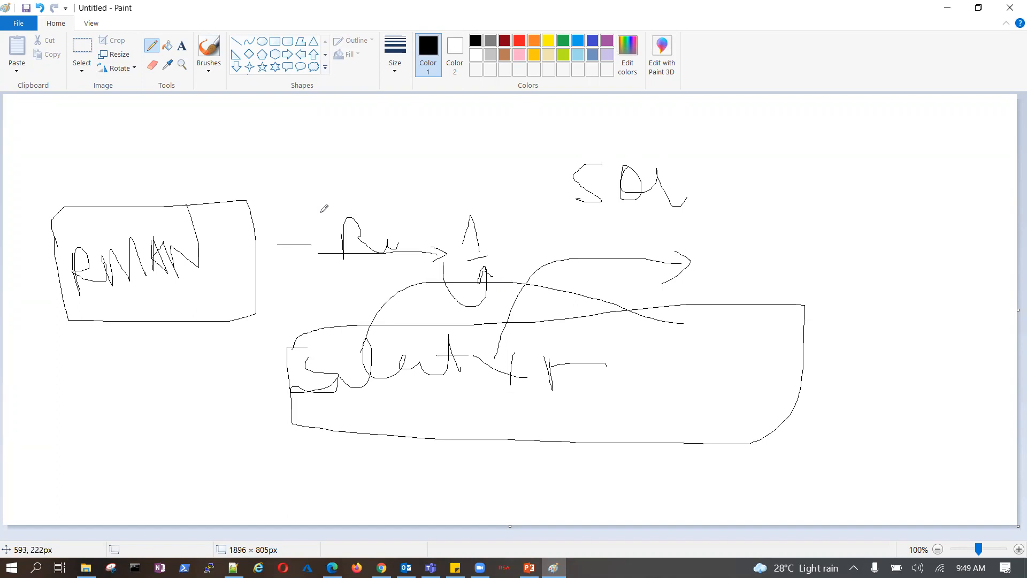
mouse_move(355, 214)
mouse_down()
mouse_move(321, 238)
mouse_move(505, 220)
mouse_move(390, 165)
mouse_move(353, 224)
mouse_move(344, 160)
mouse_move(428, 152)
mouse_move(398, 165)
mouse_up()
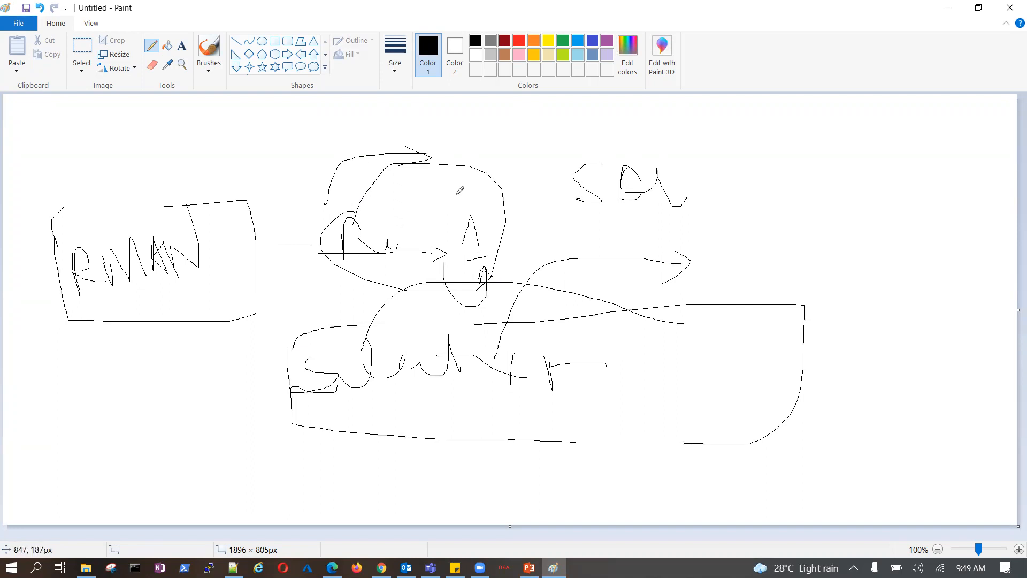
drag(478, 124, 475, 184)
Step: Handwrite the word Dictionary beside the SQL label in the sketch
mouse_move(755, 142)
mouse_down()
mouse_move(765, 230)
mouse_move(751, 179)
mouse_move(776, 147)
mouse_move(766, 209)
mouse_up()
drag(793, 170, 802, 211)
click(799, 135)
drag(809, 169, 832, 196)
mouse_move(827, 148)
mouse_down()
mouse_move(834, 189)
mouse_move(838, 168)
mouse_move(848, 194)
mouse_up()
mouse_move(865, 141)
mouse_down()
mouse_move(860, 176)
mouse_move(888, 152)
mouse_move(932, 221)
mouse_up()
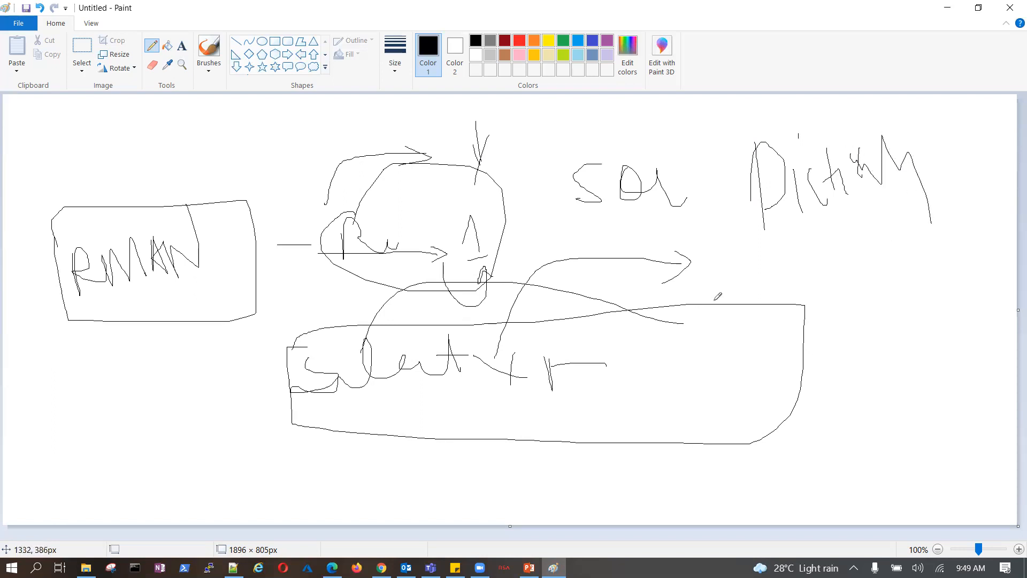
Step: Handwrite Connect and Sys As below Dictionary, circle Dictionary with a connecting line, and draw a large curved arrow around the new notes
mouse_move(736, 258)
mouse_down()
mouse_move(757, 289)
mouse_move(768, 274)
mouse_move(810, 291)
mouse_move(844, 284)
mouse_move(838, 292)
mouse_move(877, 293)
mouse_move(894, 309)
mouse_move(898, 284)
mouse_up()
mouse_move(817, 347)
mouse_down()
mouse_move(807, 346)
mouse_move(816, 380)
mouse_move(855, 367)
mouse_move(911, 386)
mouse_up()
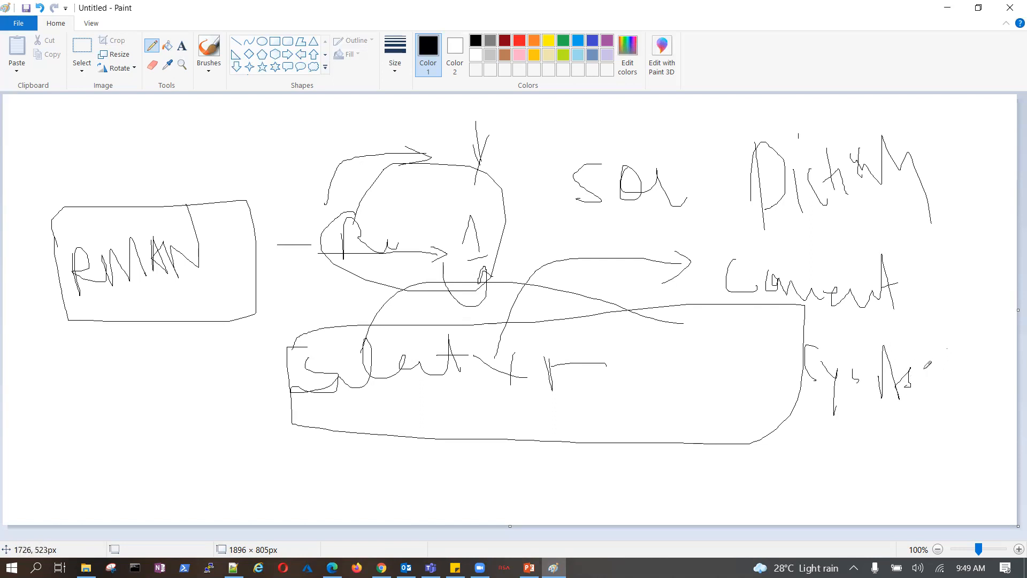
mouse_move(761, 265)
mouse_down()
mouse_move(784, 236)
mouse_move(886, 207)
mouse_move(904, 171)
mouse_move(891, 130)
mouse_move(813, 124)
mouse_move(791, 173)
mouse_move(883, 216)
mouse_move(917, 135)
mouse_move(885, 237)
mouse_up()
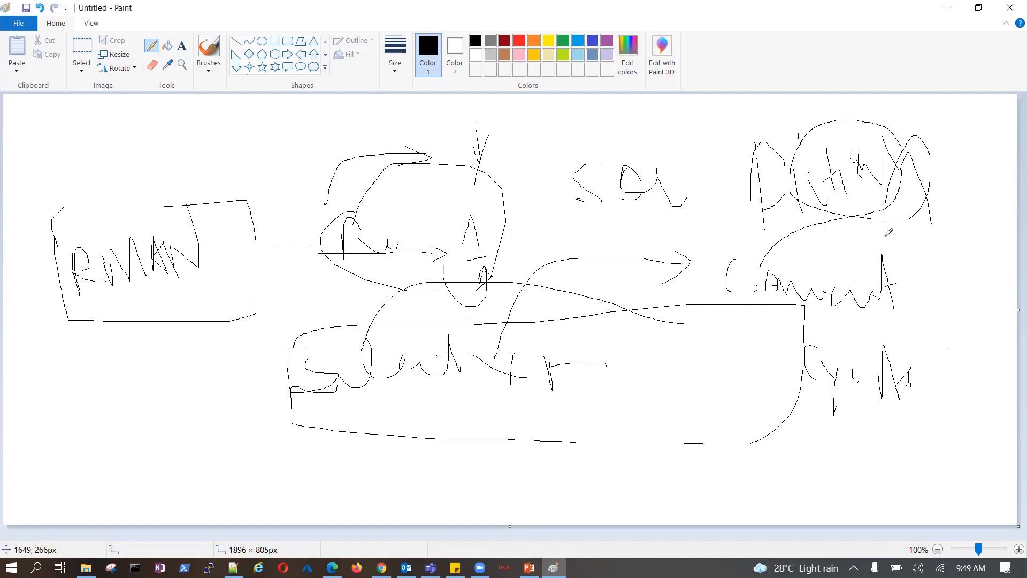
mouse_move(806, 463)
mouse_down()
mouse_move(872, 460)
mouse_move(949, 345)
mouse_move(911, 242)
mouse_move(903, 247)
mouse_move(943, 261)
mouse_up()
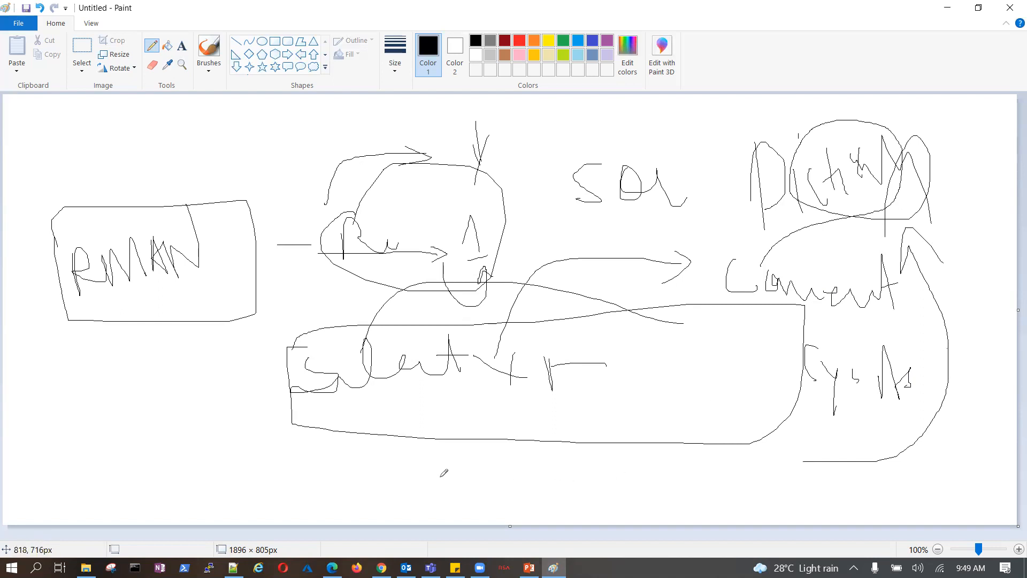
Step: Handwrite an underlined connect note below the select box, and add curved strokes beside the notes and a long line across the sketch
mouse_move(399, 458)
mouse_down()
mouse_move(423, 474)
mouse_move(462, 471)
mouse_move(495, 426)
mouse_move(514, 462)
mouse_move(572, 461)
mouse_move(594, 449)
mouse_move(634, 465)
mouse_up()
drag(558, 497, 670, 477)
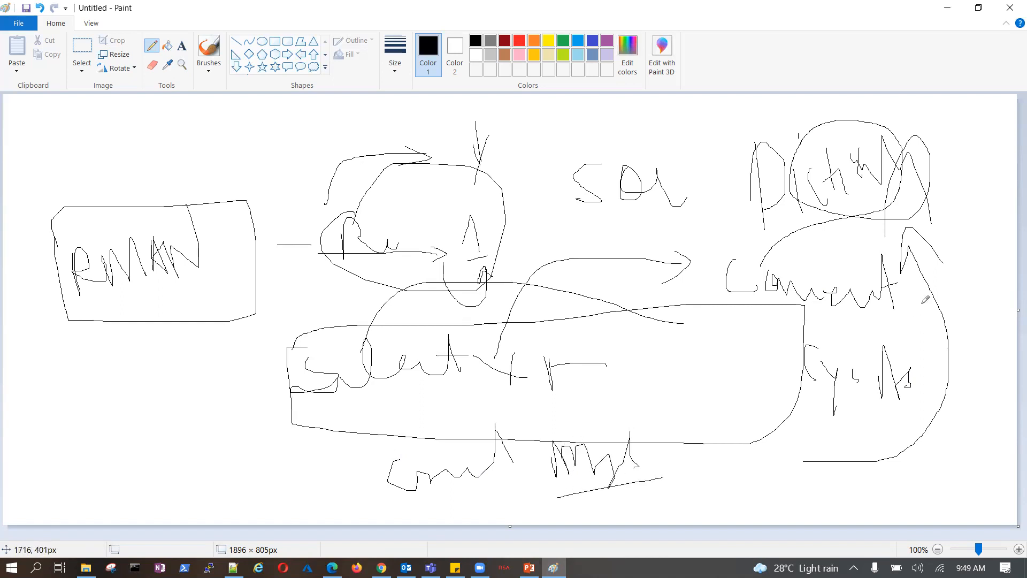
mouse_move(816, 107)
mouse_down()
mouse_move(788, 114)
mouse_move(805, 144)
mouse_up()
drag(426, 499, 631, 480)
drag(803, 442, 862, 359)
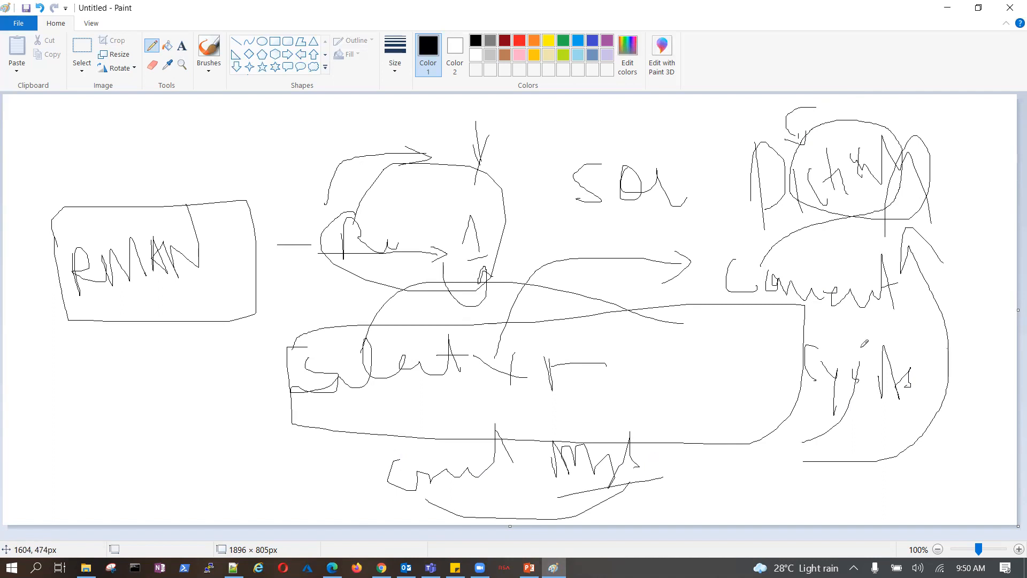
mouse_move(92, 143)
mouse_down()
mouse_move(306, 124)
mouse_move(843, 135)
mouse_up()
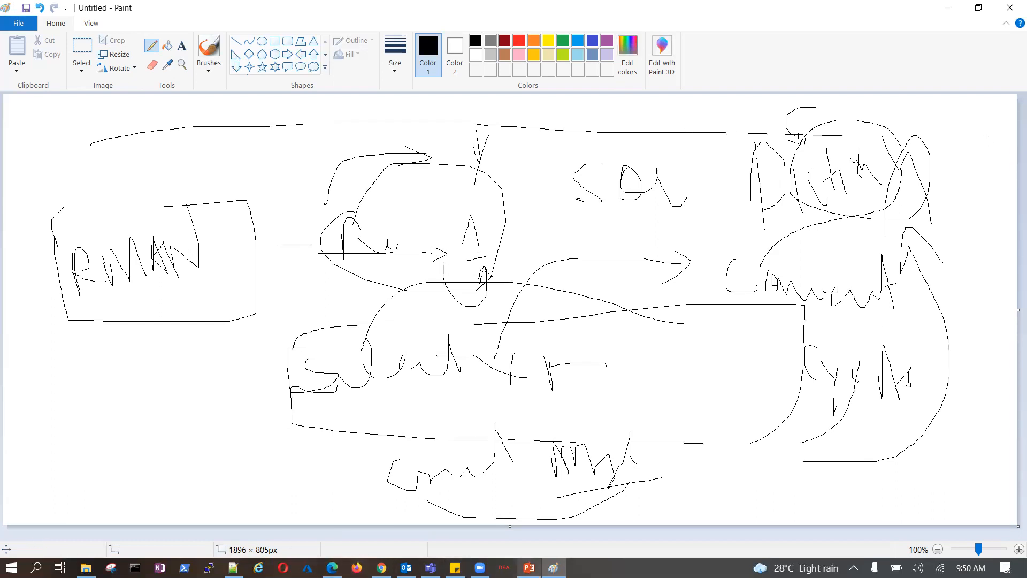
Step: Switch to the PowerPoint presentation, look over the Lab 06 architecture diagram, and show slide 33, Module Review
click(529, 568)
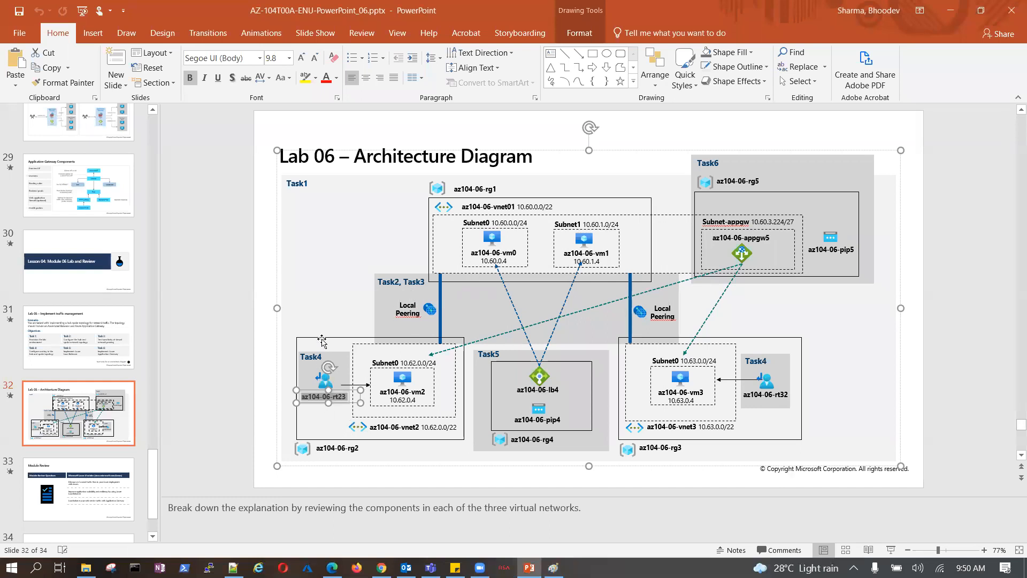
click(322, 305)
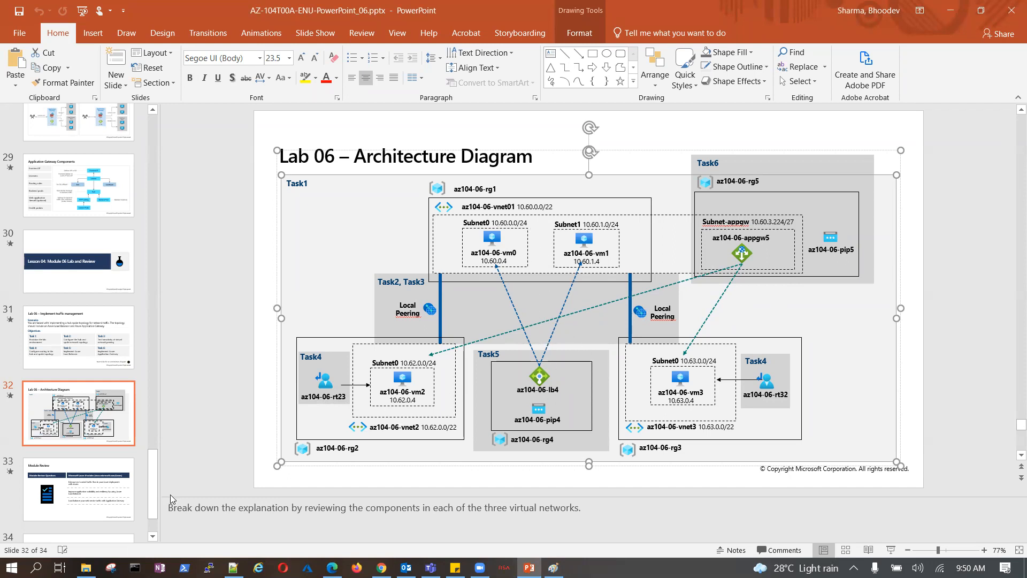
scroll(108, 466, down, 2)
click(92, 430)
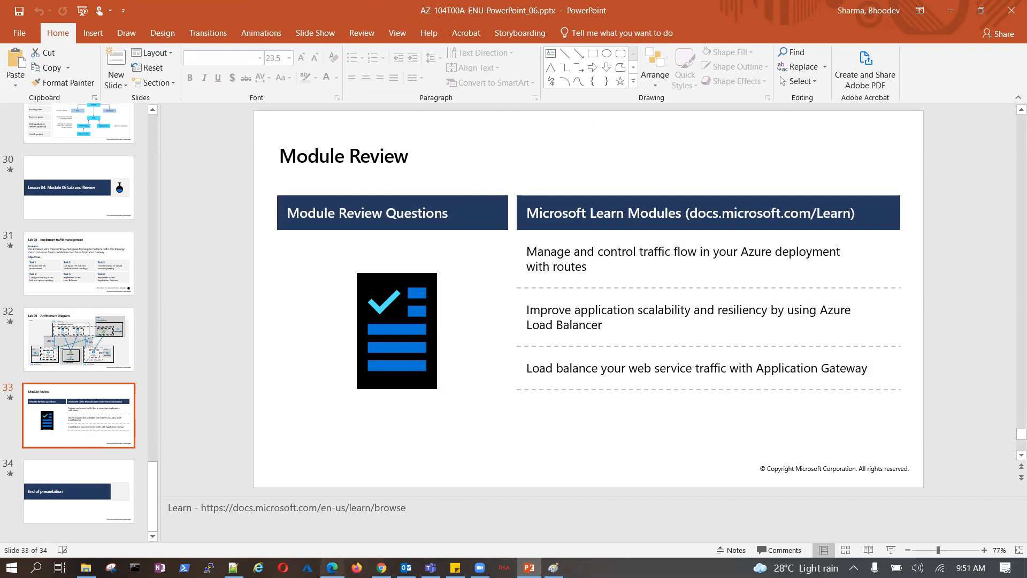
Step: Switch to the Azure portal in the browser, open the Auto-RG resource group, and examine its deployments and overview
click(332, 567)
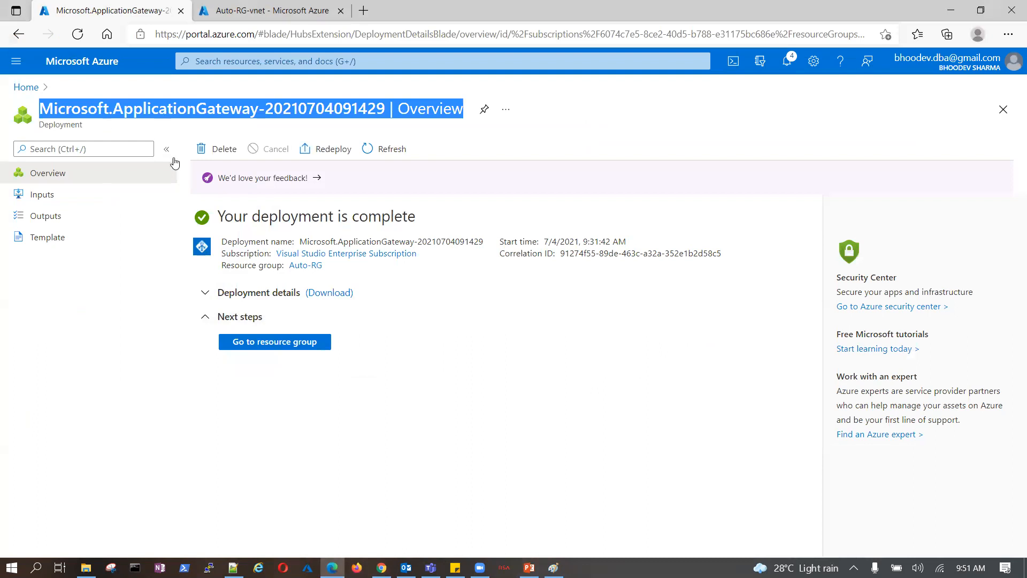
click(308, 349)
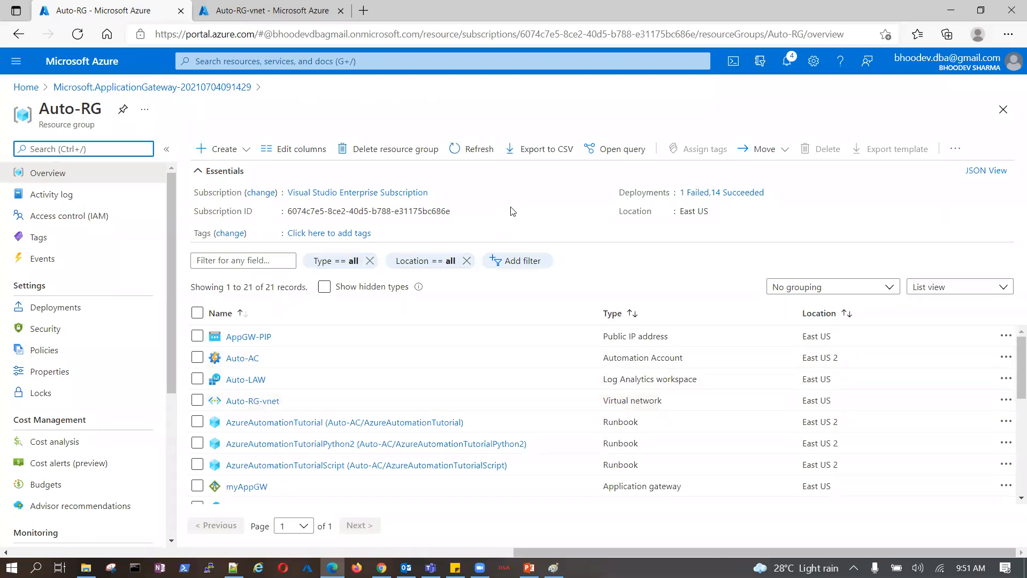
click(695, 194)
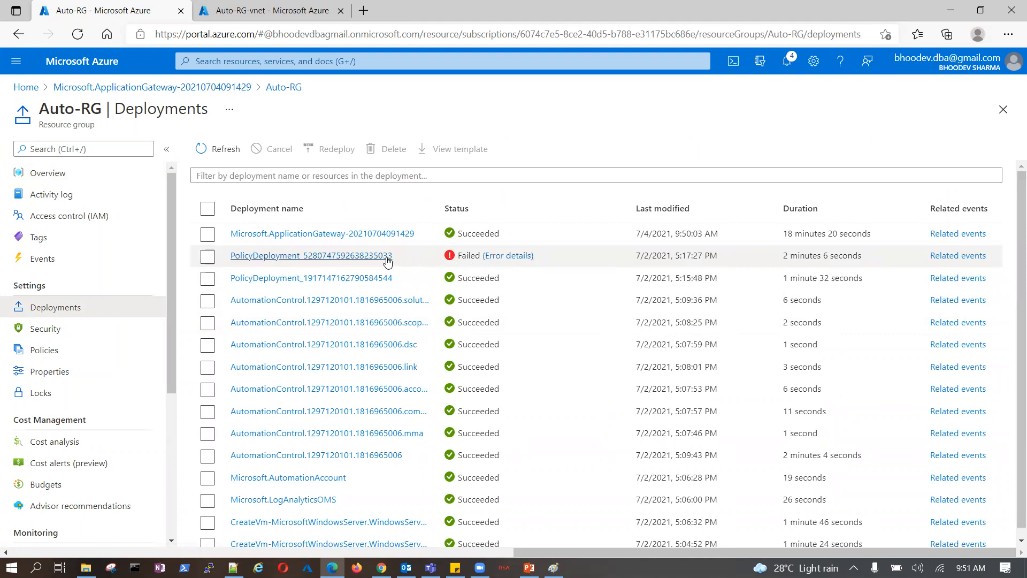
click(24, 173)
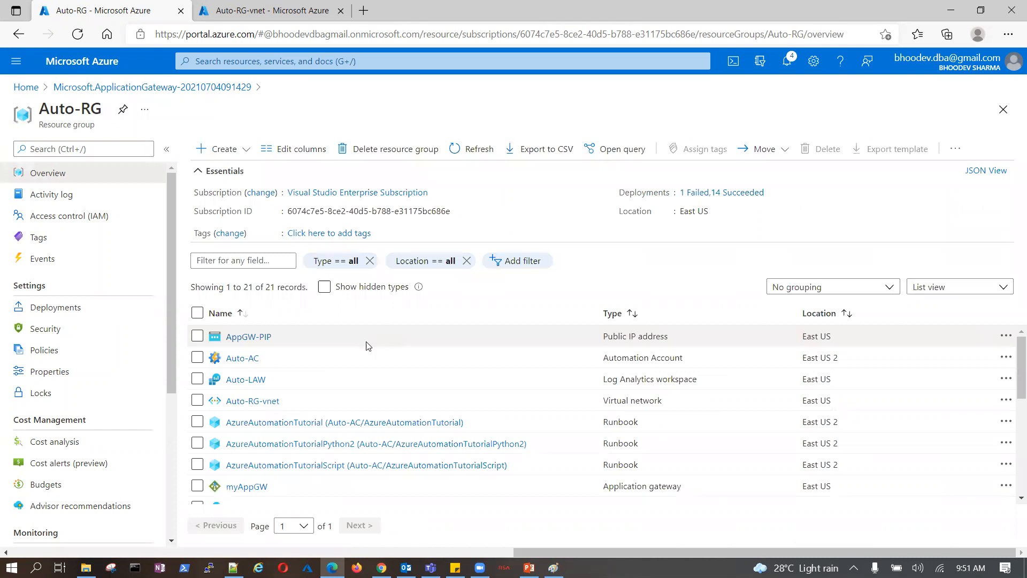
scroll(82, 349, down, 2)
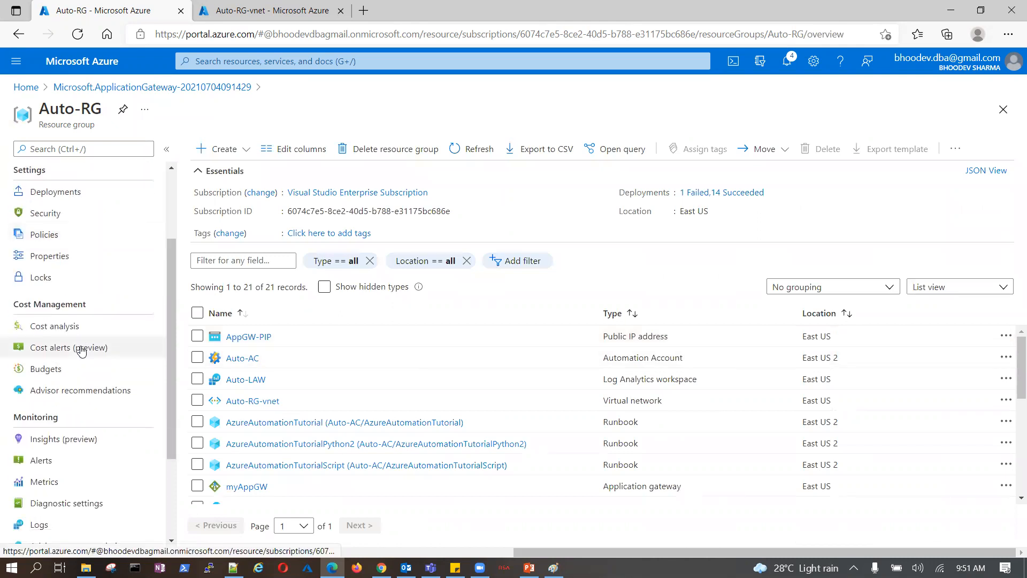
scroll(81, 349, up, 1)
scroll(337, 337, down, 1)
scroll(337, 339, up, 1)
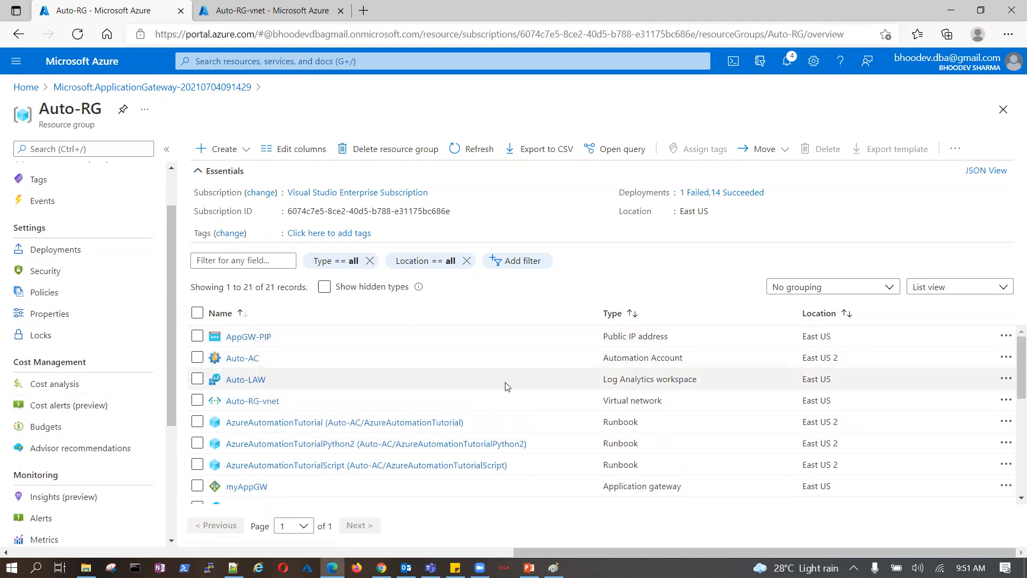
Step: Open the myAppGW configuration from Auto-RG and examine its tier, SKU size and HTTP2 options
click(257, 489)
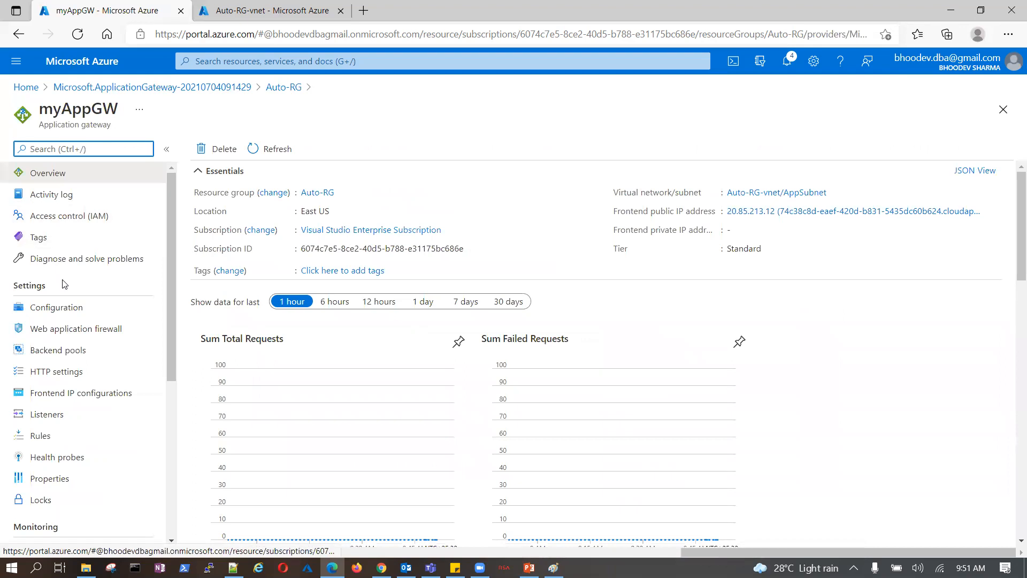
click(62, 307)
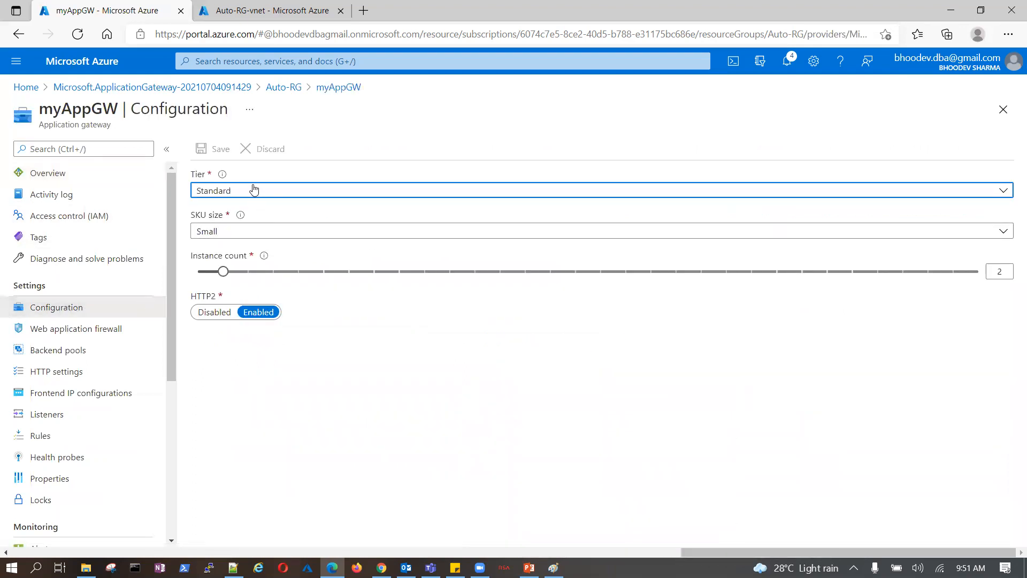
click(1006, 201)
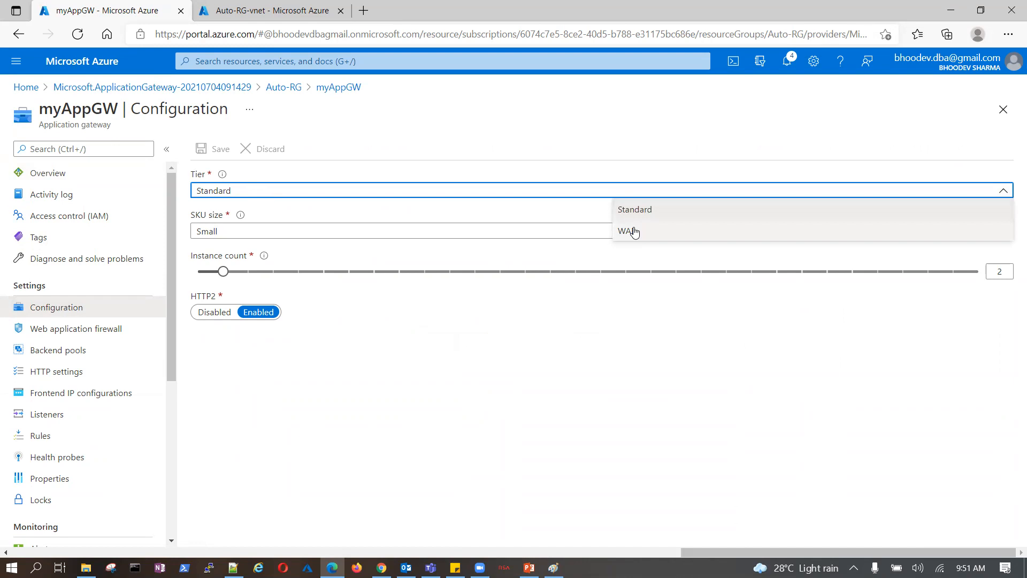
click(535, 256)
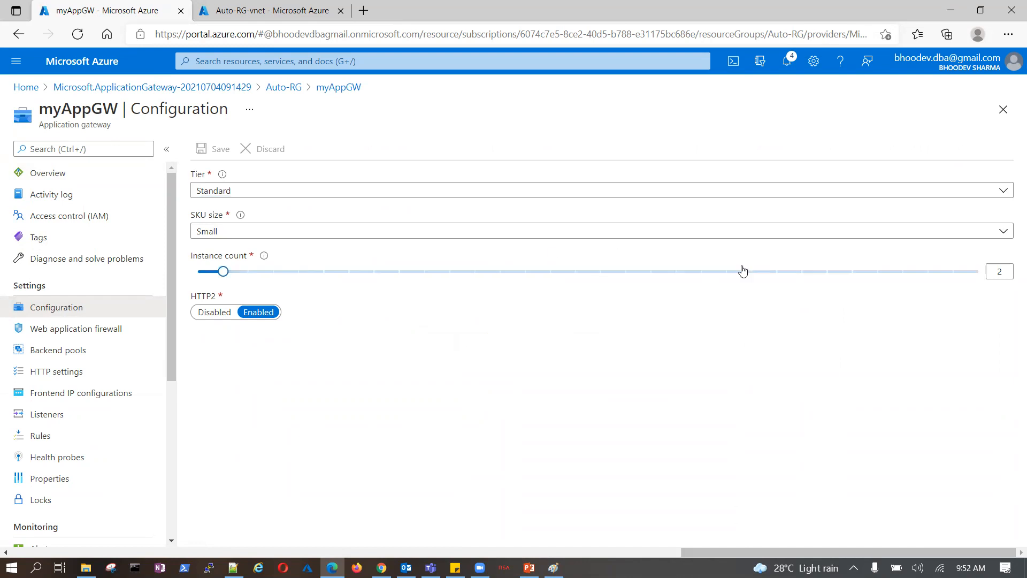
click(999, 241)
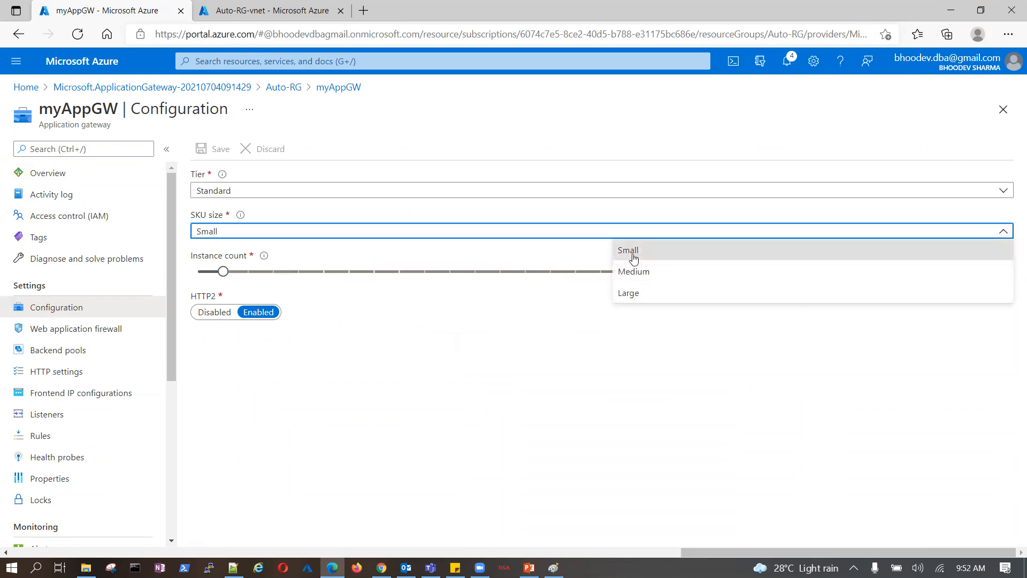
click(563, 318)
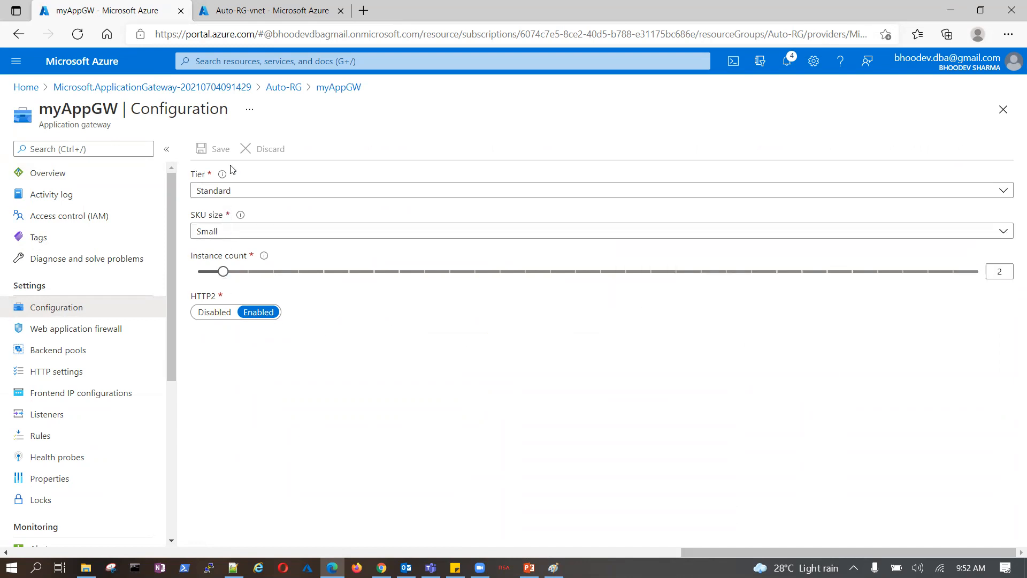
click(214, 313)
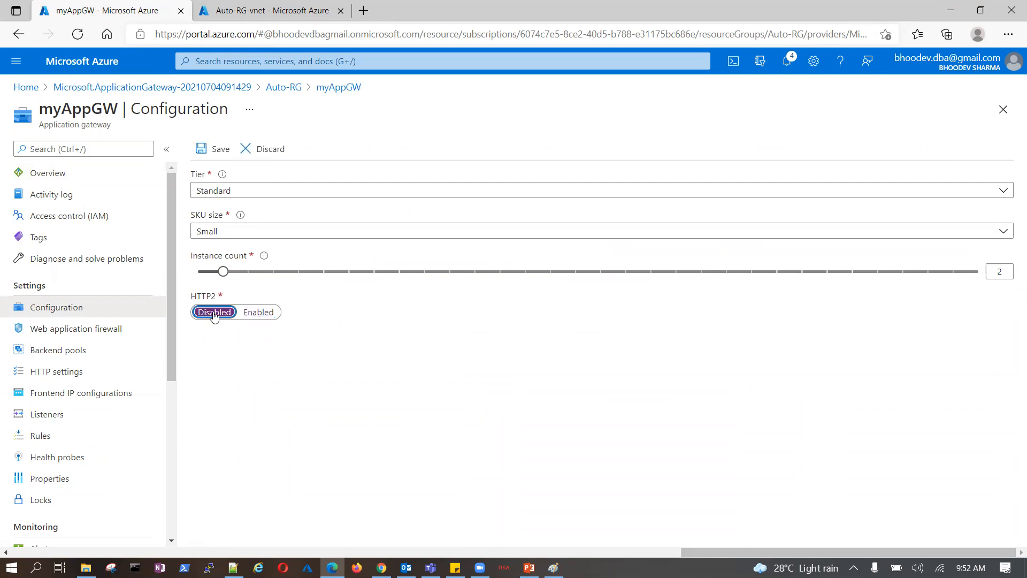
click(251, 314)
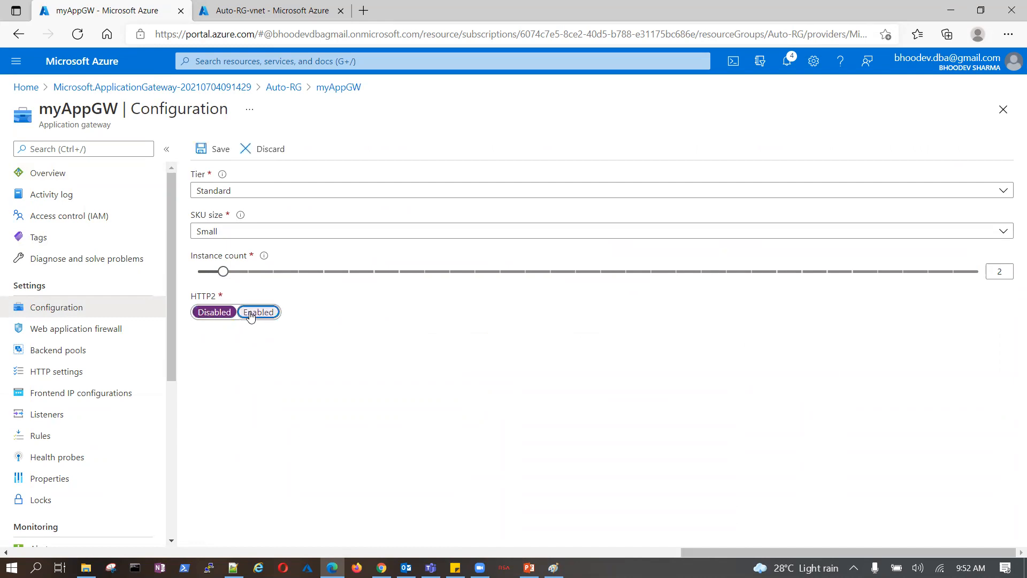
click(115, 328)
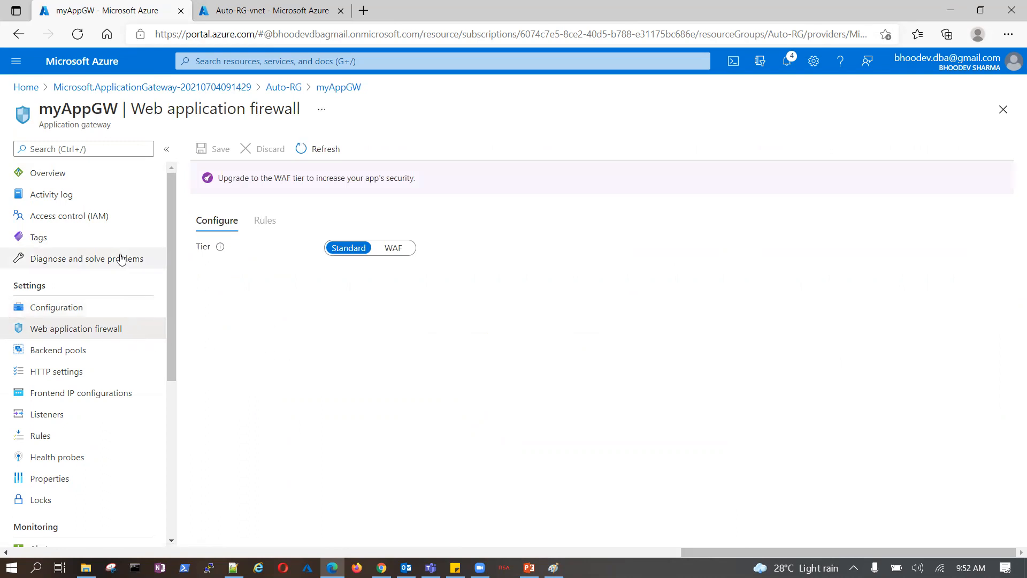
click(394, 249)
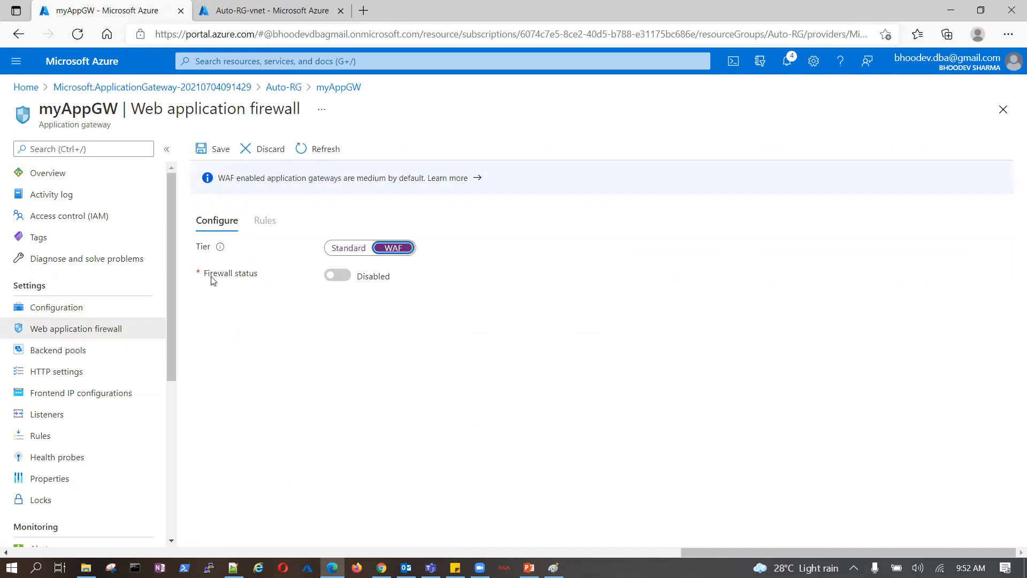
drag(207, 278, 333, 289)
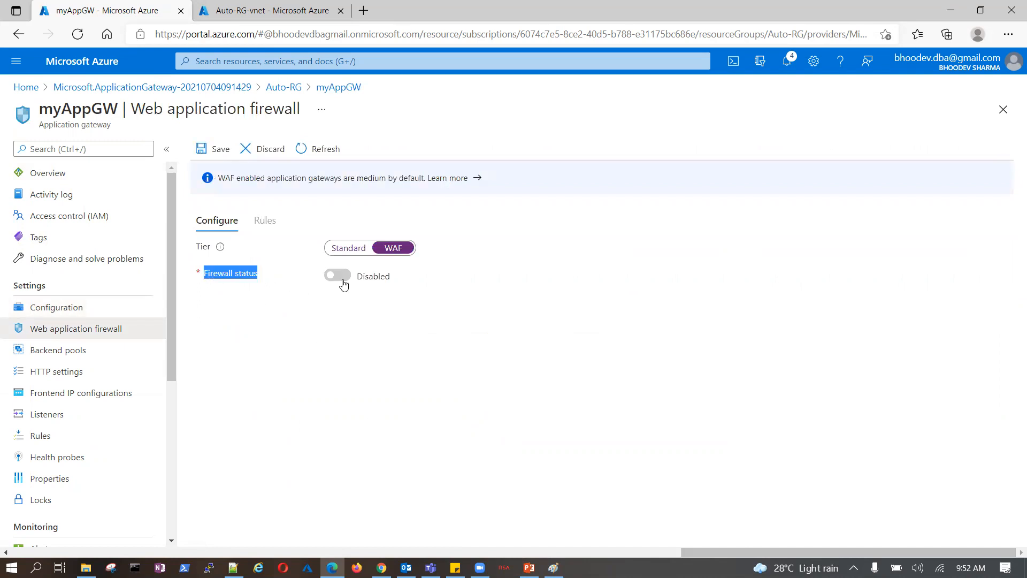
click(342, 282)
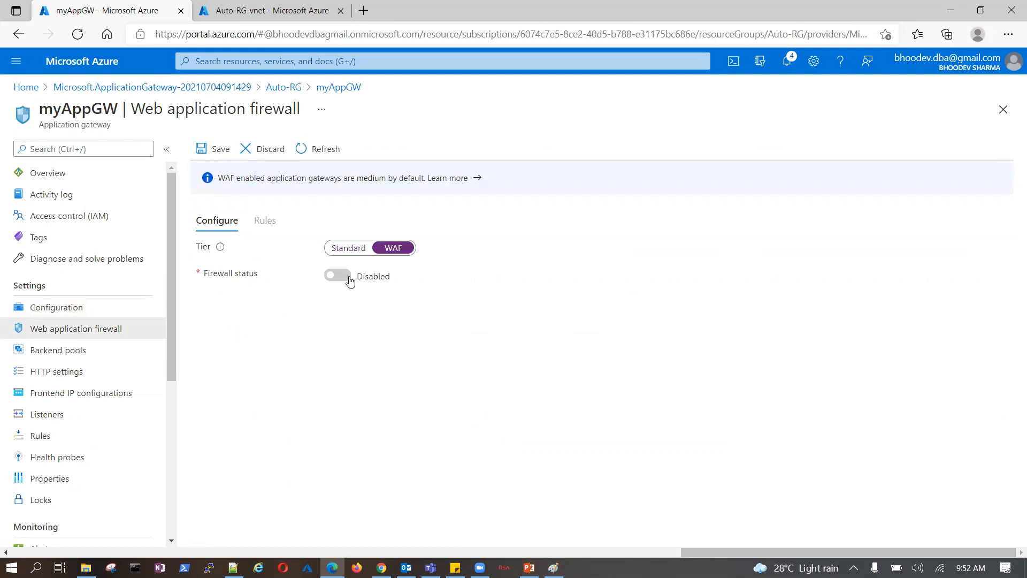
click(56, 308)
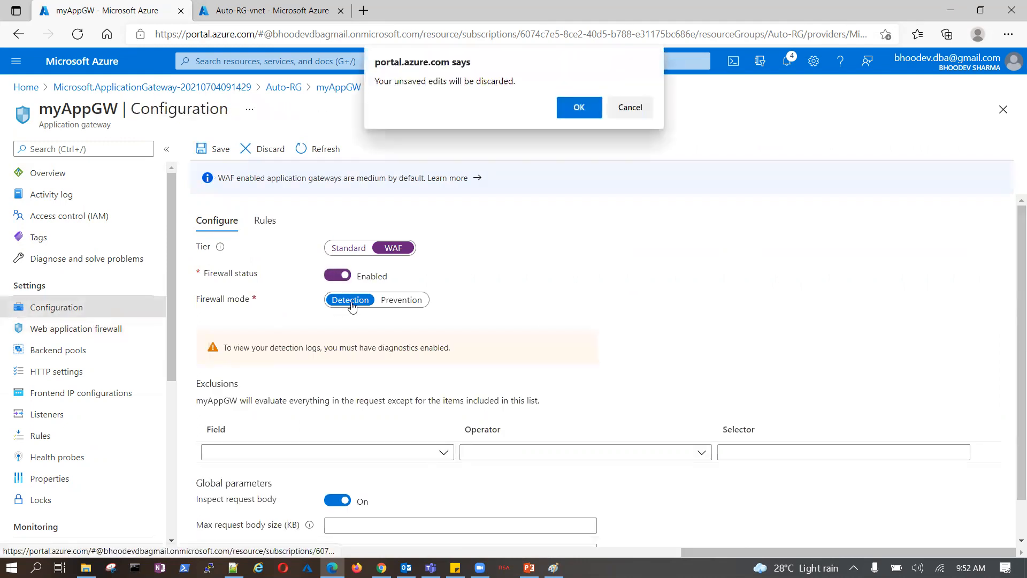
click(576, 110)
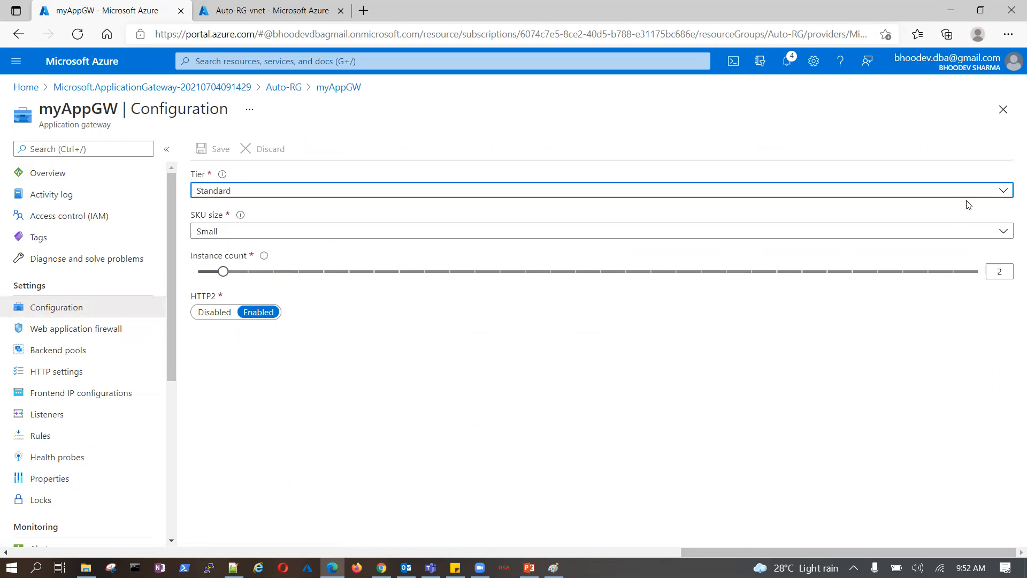
Step: Set myAppGW's tier to WAF and its SKU size to Medium, and save the configuration
click(1002, 193)
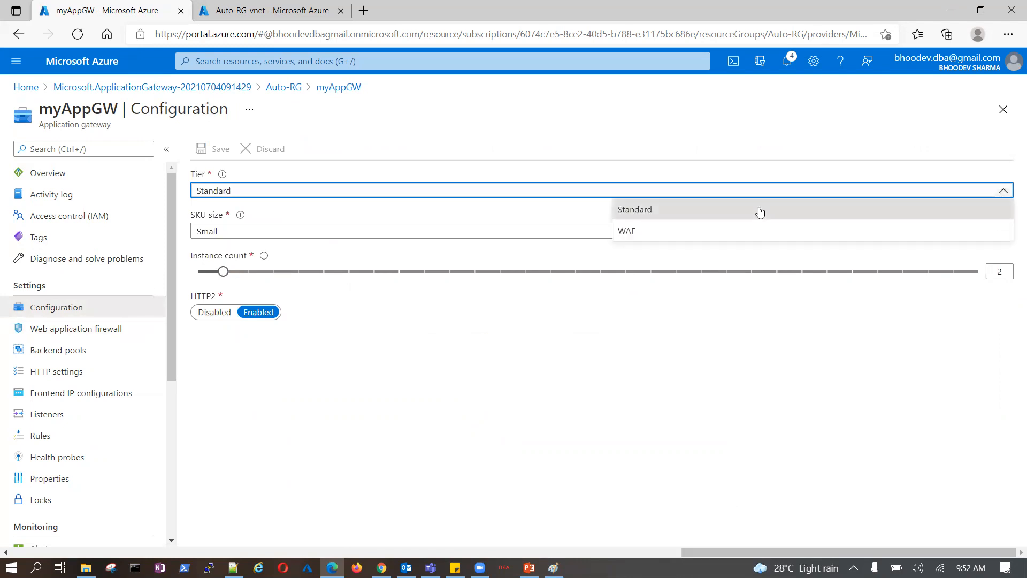
click(626, 232)
click(988, 235)
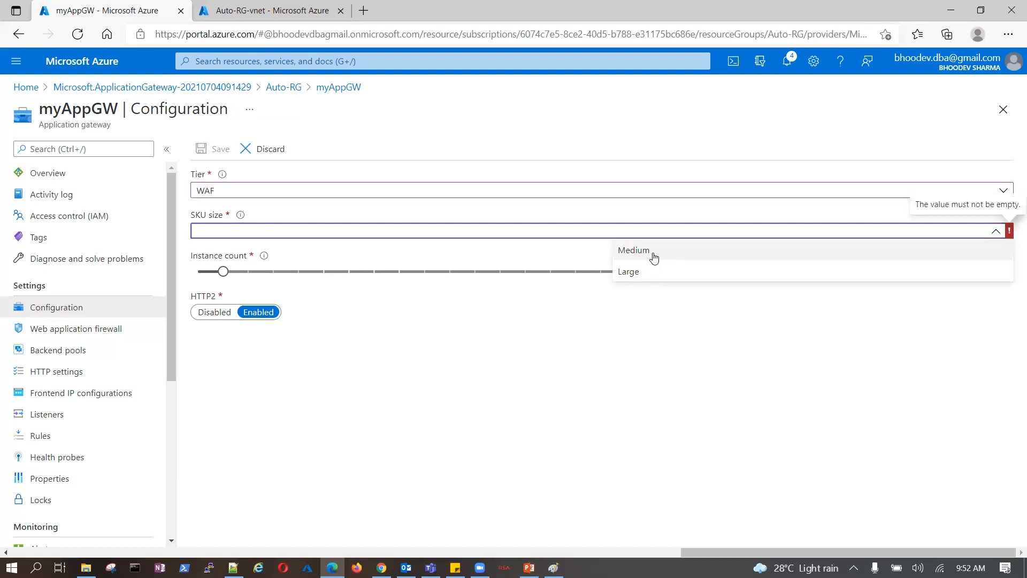
click(624, 252)
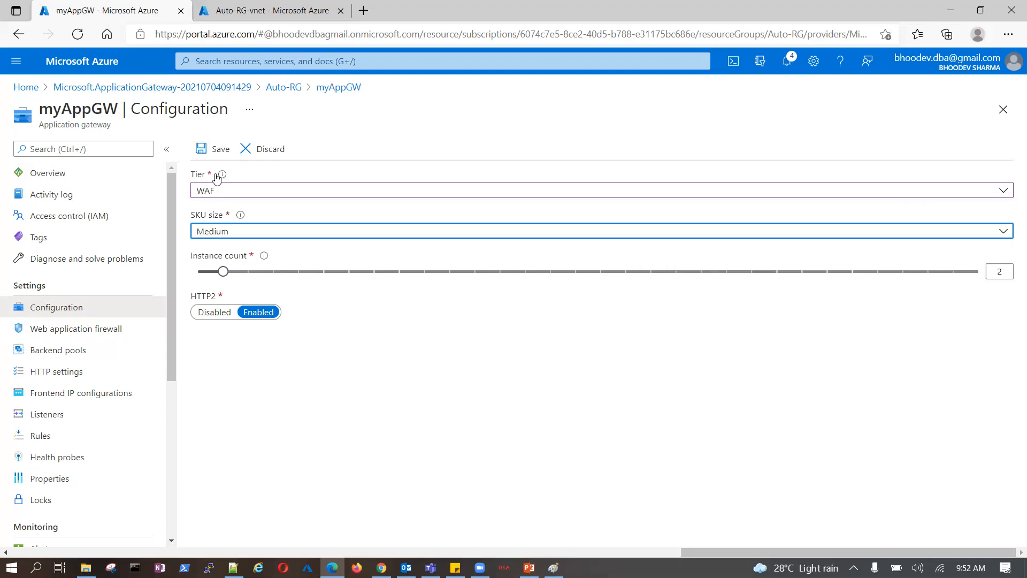
mouse_move(222, 175)
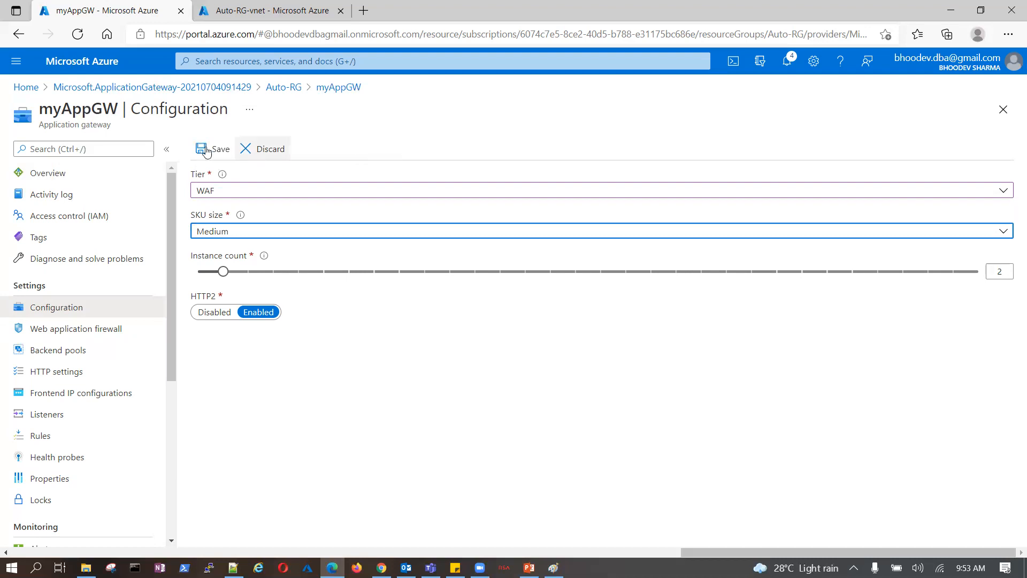
click(214, 150)
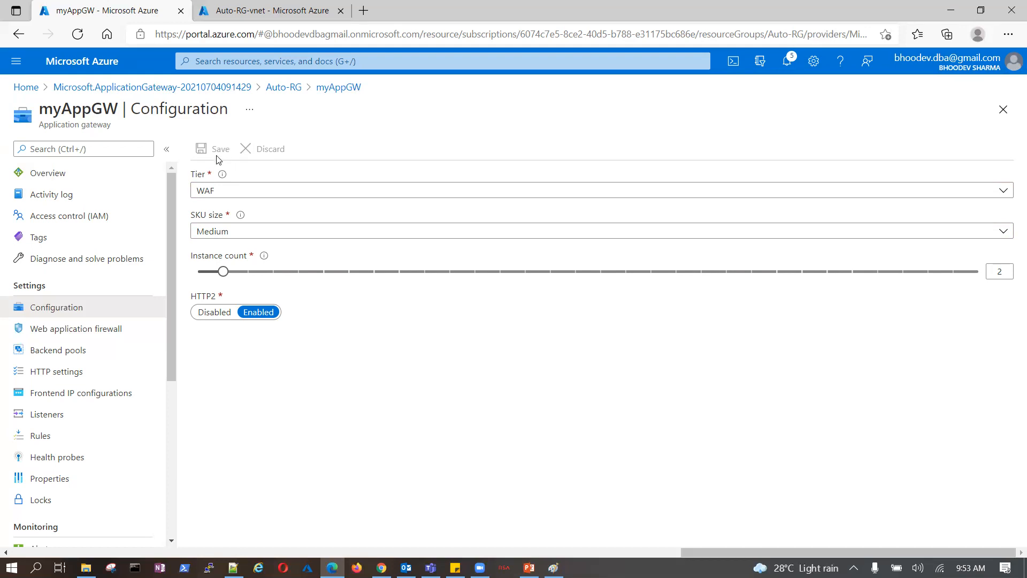
Step: Enable the firewall in myAppGW's web application firewall settings, try Prevention mode, and set the firewall mode back to Detection
click(104, 329)
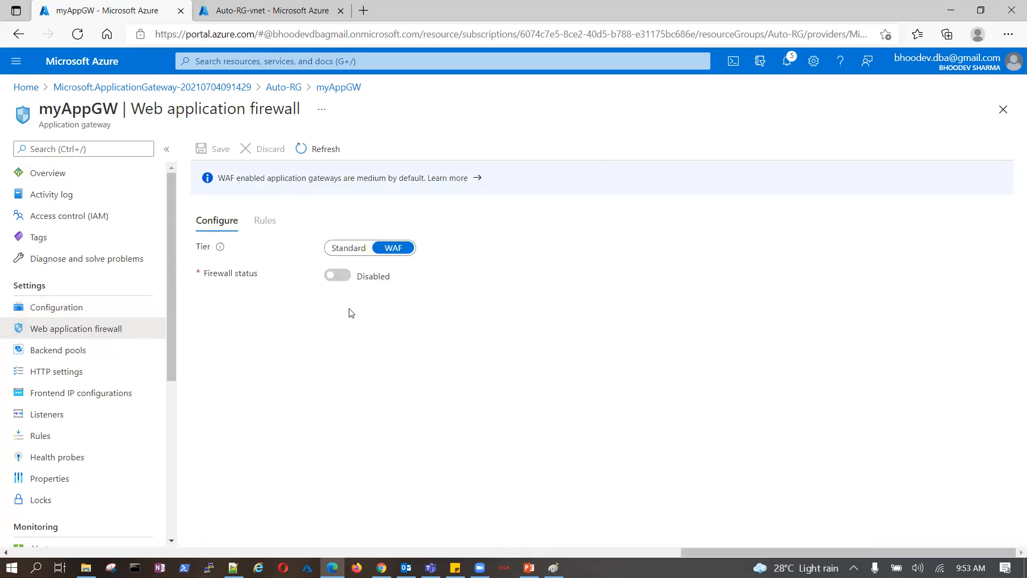
click(338, 275)
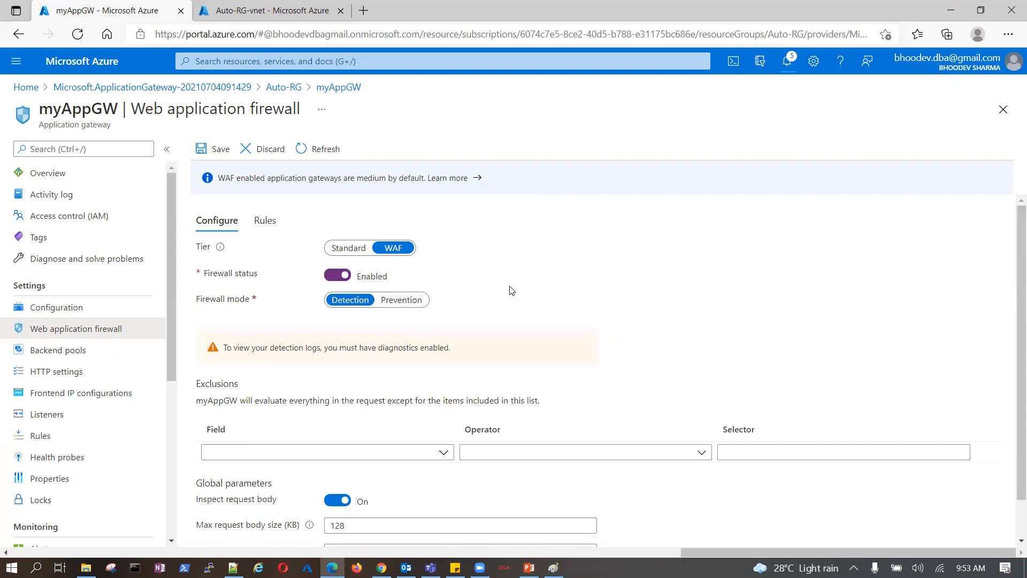
scroll(512, 290, down, 1)
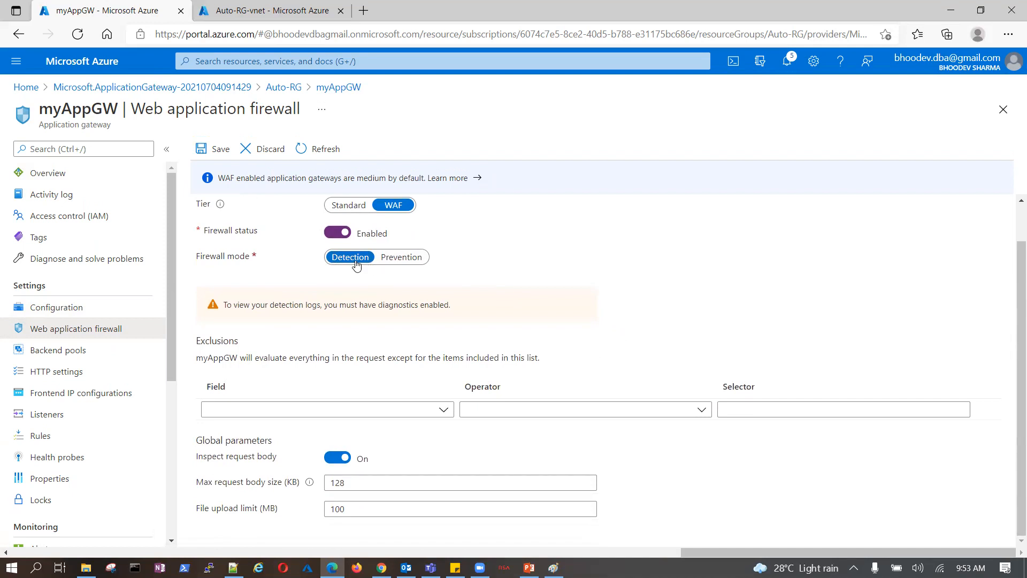
click(386, 260)
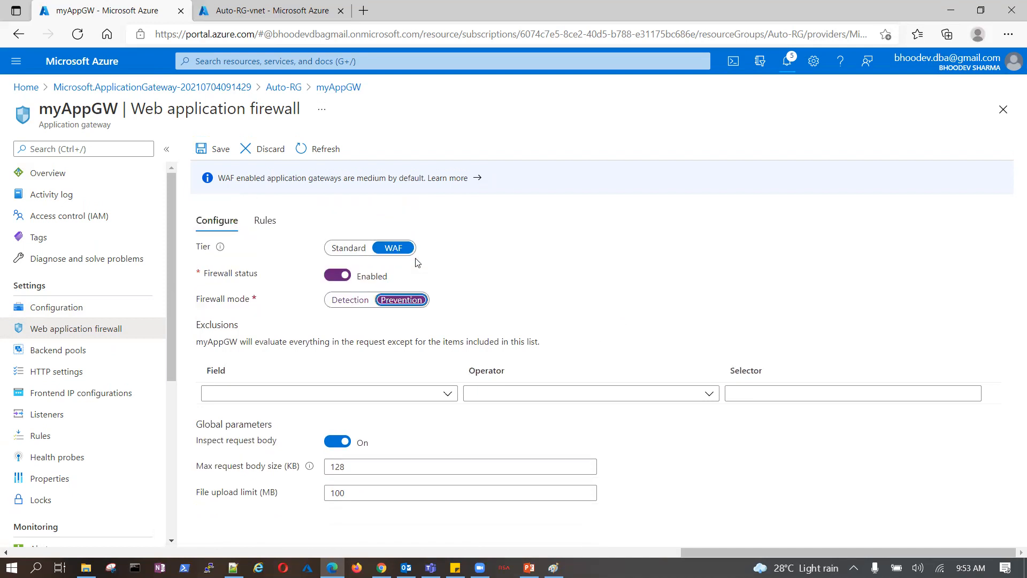
click(359, 299)
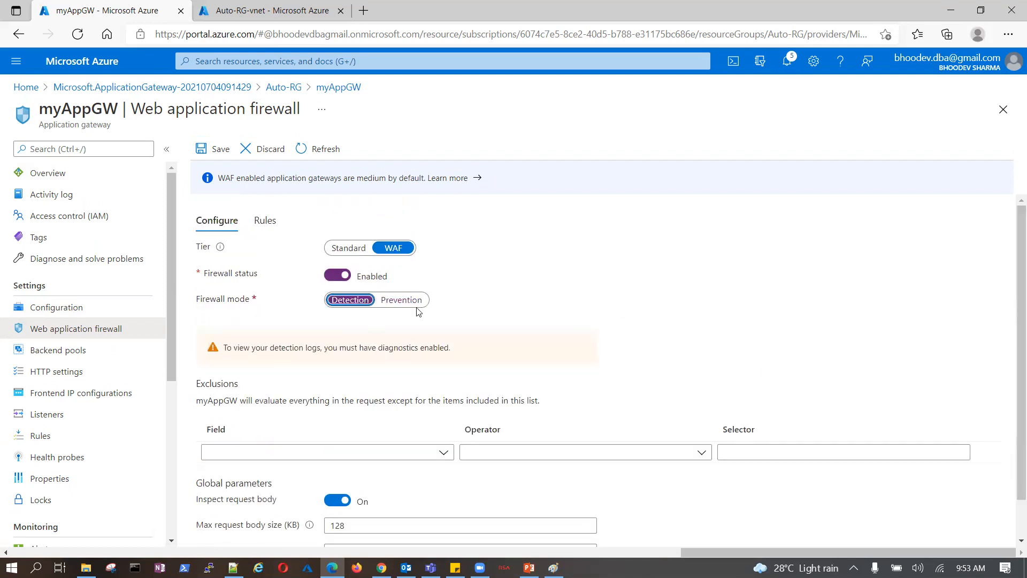
scroll(500, 278, down, 1)
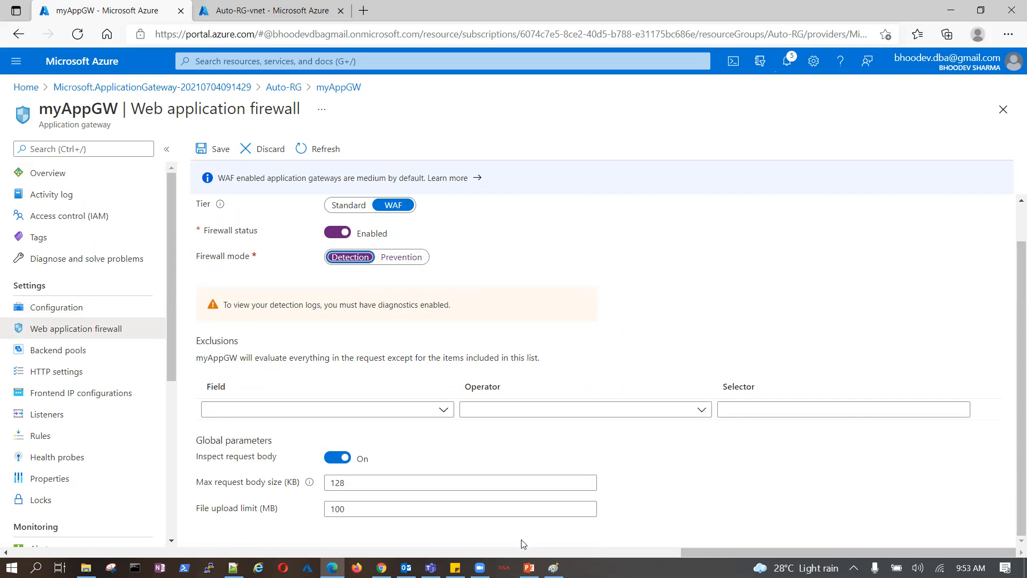
Step: Switch to Paint and annotate the RMAN box with handwritten labels, an oval around the text, and a curved arrow pointing up to it
click(554, 567)
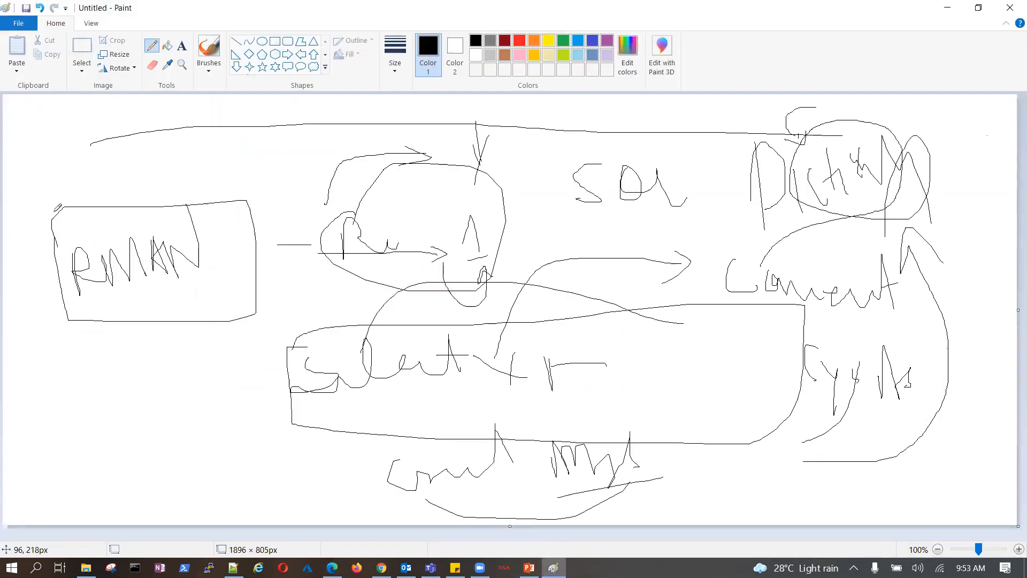
mouse_move(49, 188)
mouse_down()
mouse_move(61, 250)
mouse_move(57, 209)
mouse_up()
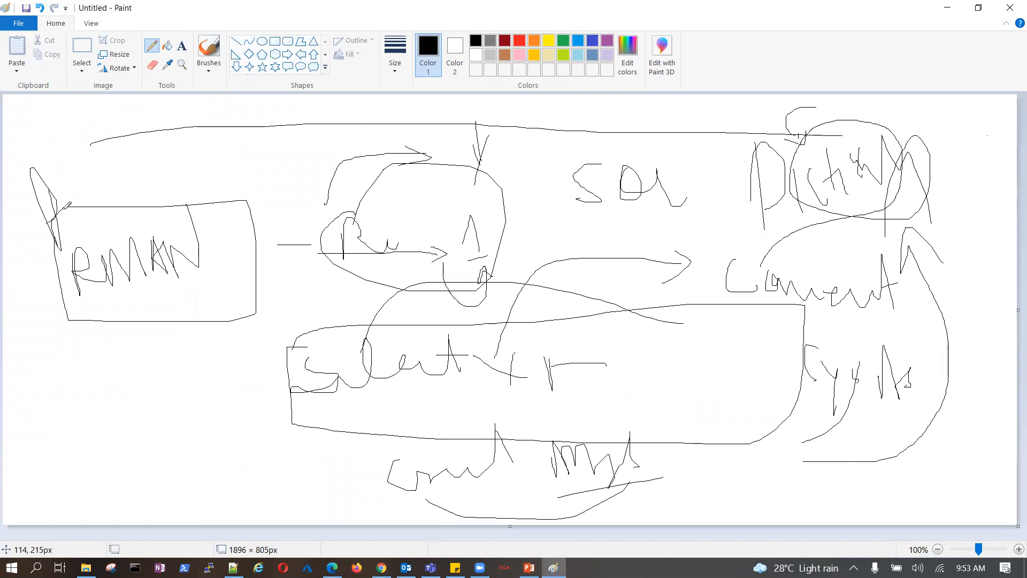
drag(57, 419, 67, 459)
mouse_move(49, 411)
mouse_down()
mouse_move(85, 479)
mouse_move(62, 465)
mouse_up()
mouse_move(118, 472)
mouse_down()
mouse_move(168, 403)
mouse_move(164, 332)
mouse_move(151, 351)
mouse_move(158, 329)
mouse_move(175, 342)
mouse_up()
drag(113, 373, 142, 323)
mouse_move(100, 188)
mouse_down()
mouse_move(116, 226)
mouse_move(99, 217)
mouse_move(154, 206)
mouse_move(160, 178)
mouse_move(171, 210)
mouse_move(191, 202)
mouse_move(178, 203)
mouse_up()
mouse_move(137, 232)
mouse_down()
mouse_move(98, 217)
mouse_move(67, 260)
mouse_move(185, 281)
mouse_move(107, 219)
mouse_up()
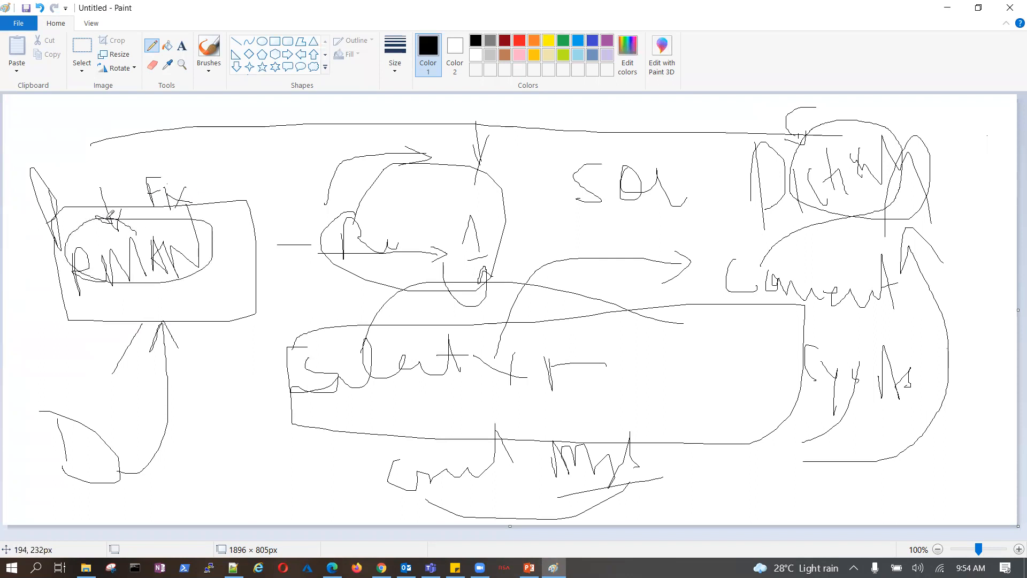
Step: Switch back to the Azure portal and examine the Exclusions section of myAppGW's web application firewall settings
click(382, 567)
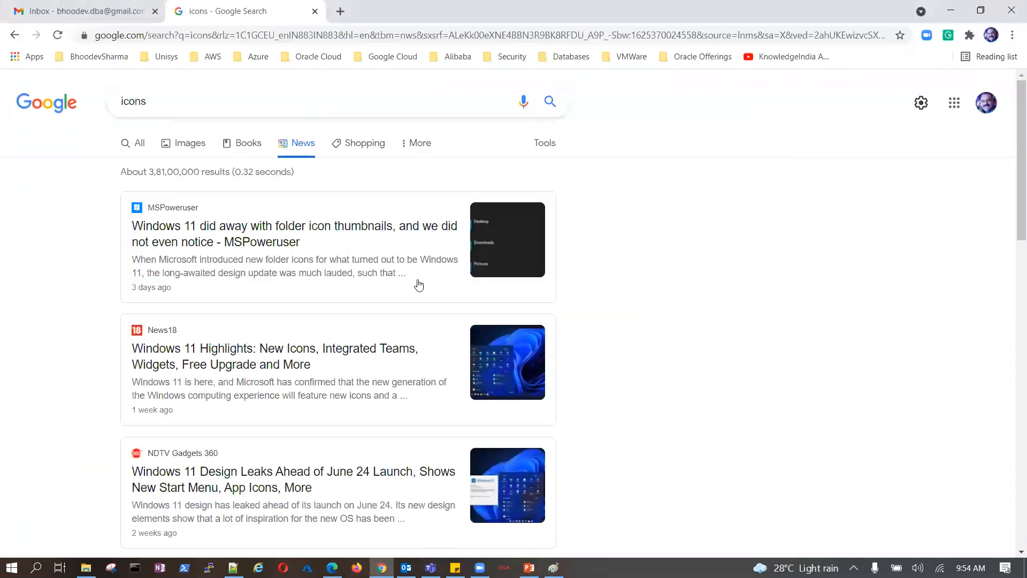
click(331, 568)
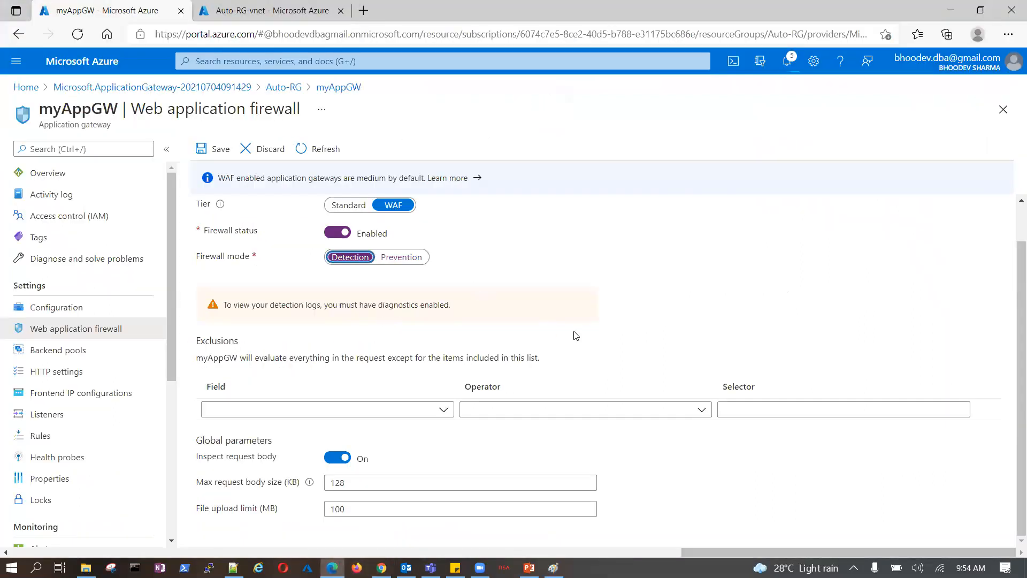
click(207, 359)
drag(206, 360, 398, 363)
drag(480, 368, 748, 297)
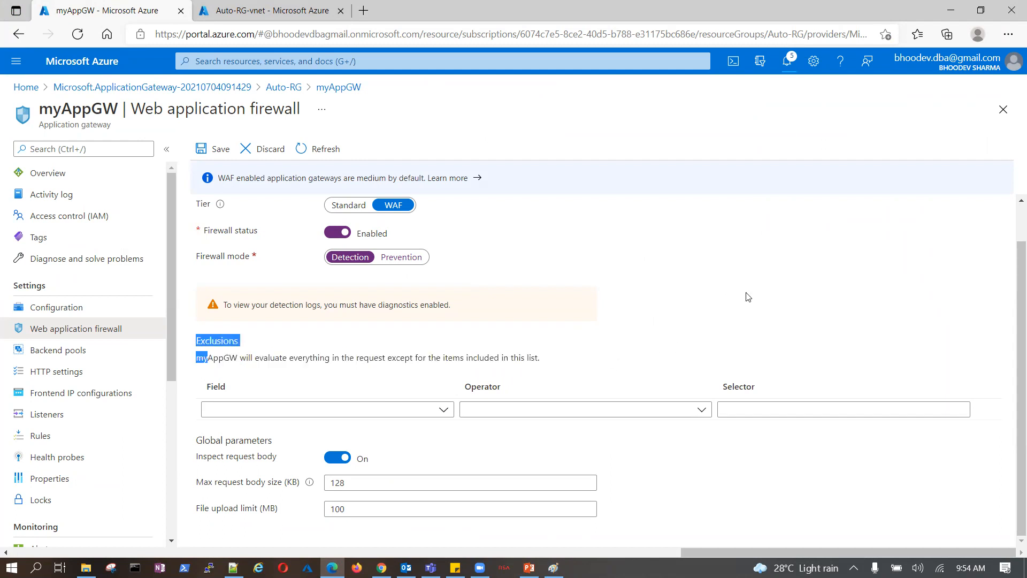
Step: Switch to Paint and start a new blank picture, discarding the current sketch without saving
click(554, 567)
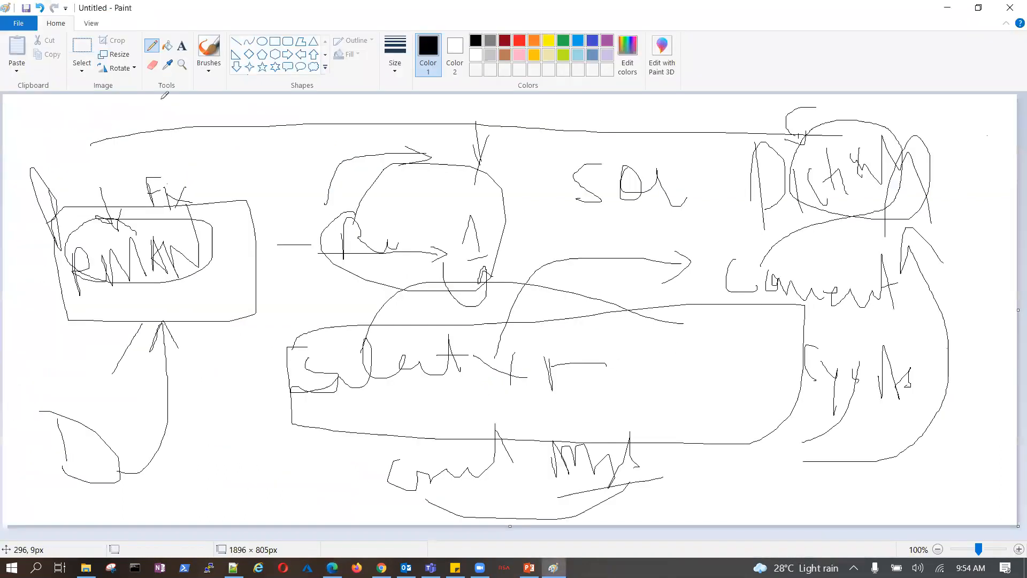
click(18, 24)
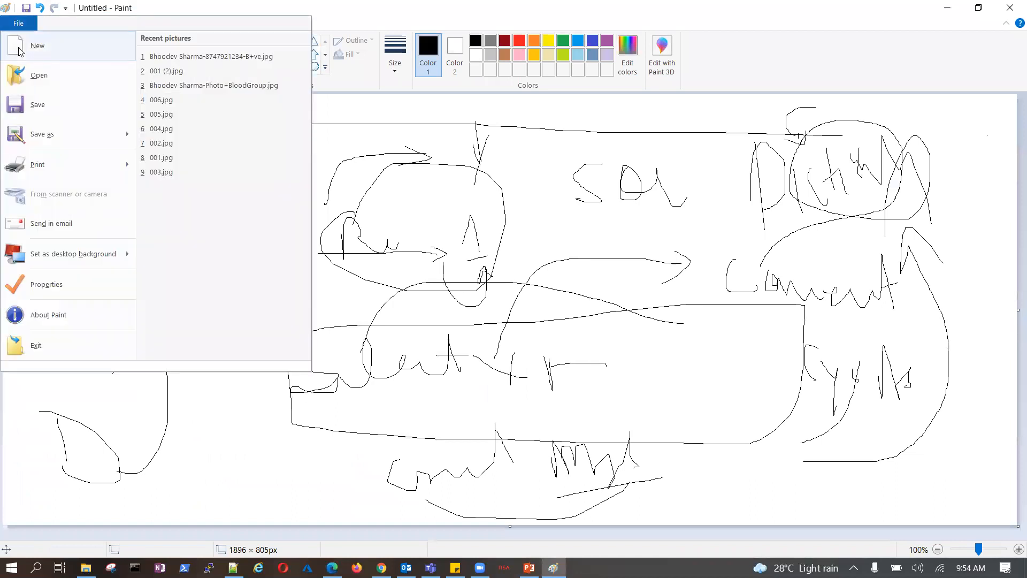
click(20, 51)
click(554, 284)
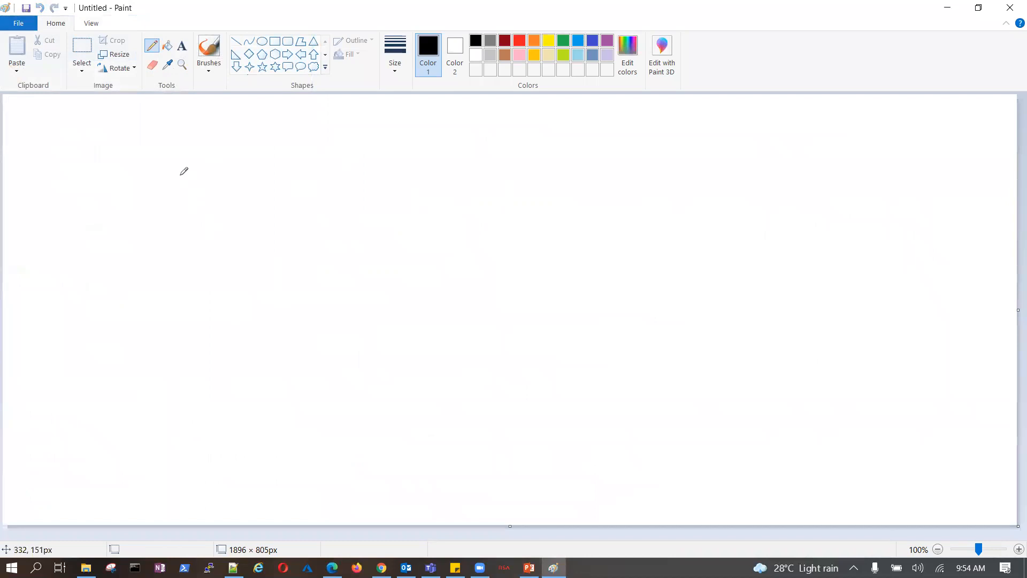
Step: Handwrite the word Block on the empty canvas and draw a box around it
drag(188, 170, 194, 226)
mouse_move(178, 175)
mouse_down()
mouse_move(188, 170)
mouse_move(220, 202)
mouse_move(230, 180)
mouse_move(274, 190)
mouse_move(308, 171)
mouse_up()
drag(320, 184, 340, 209)
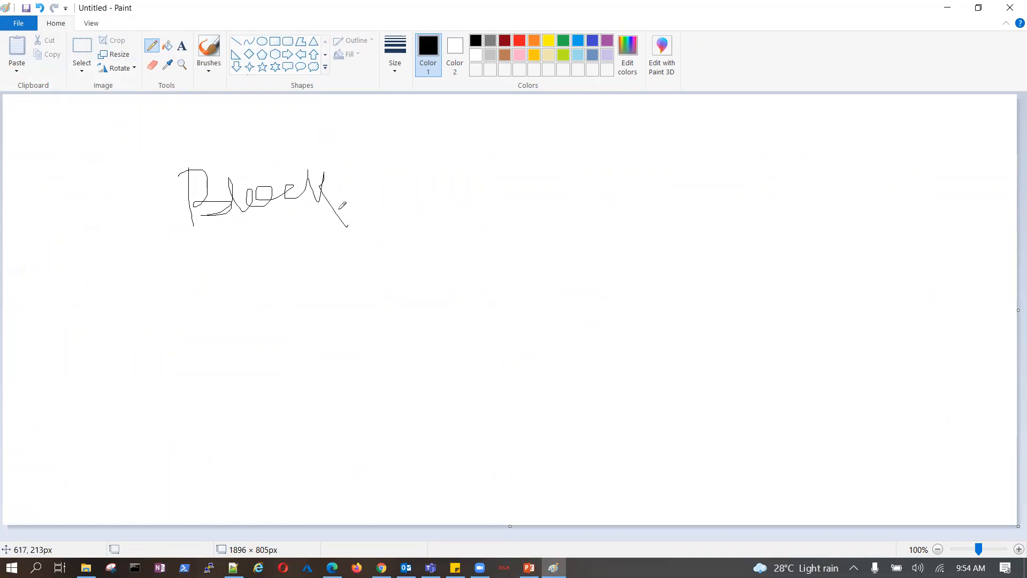
drag(171, 159, 186, 263)
mouse_move(158, 165)
mouse_down()
mouse_move(356, 160)
mouse_move(383, 239)
mouse_up()
drag(166, 266, 415, 234)
Step: Draw an arrow to a boxed second label beside Block, and mark the Block box with a loop and an upward arrow
mouse_move(486, 198)
mouse_down()
mouse_move(517, 199)
mouse_move(511, 216)
mouse_up()
mouse_move(545, 187)
mouse_down()
mouse_move(559, 221)
mouse_move(595, 198)
mouse_move(620, 210)
mouse_up()
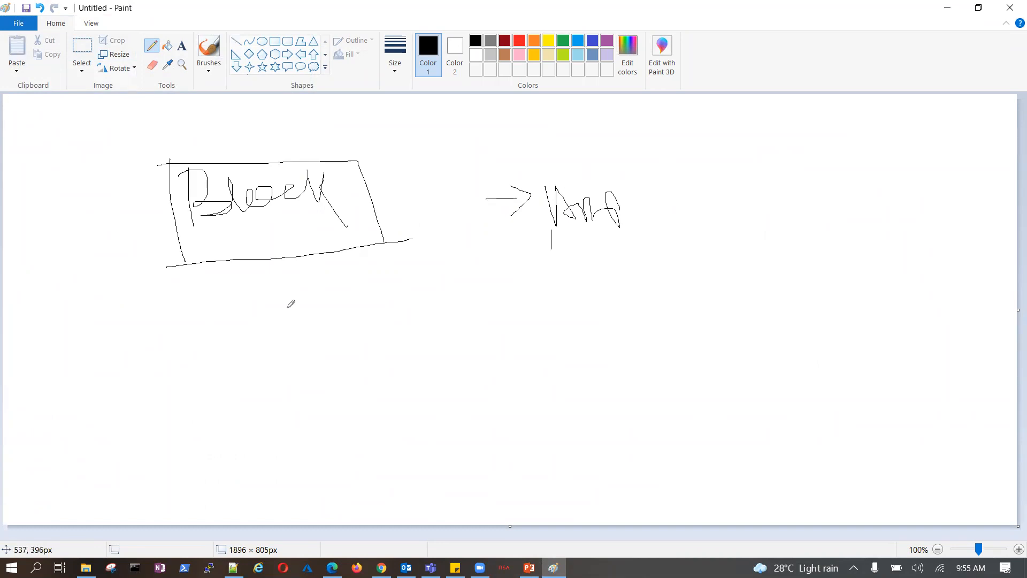
mouse_move(258, 260)
mouse_down()
mouse_move(262, 310)
mouse_move(258, 243)
mouse_move(252, 275)
mouse_move(285, 293)
mouse_up()
mouse_move(349, 196)
mouse_down()
mouse_move(262, 151)
mouse_move(111, 241)
mouse_move(363, 244)
mouse_move(340, 171)
mouse_up()
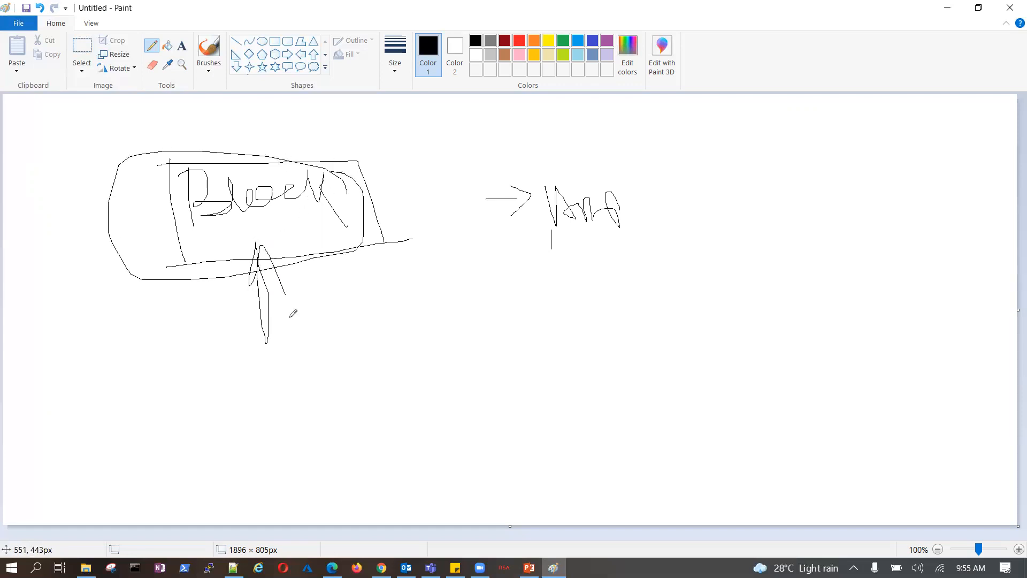
mouse_move(546, 162)
mouse_down()
mouse_move(548, 276)
mouse_move(724, 304)
mouse_move(740, 194)
mouse_move(549, 166)
mouse_up()
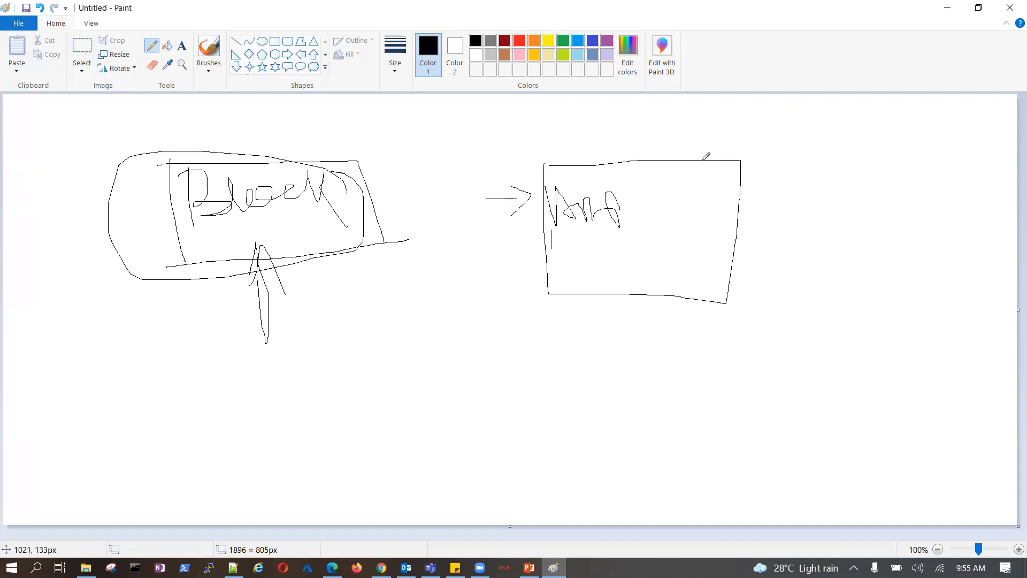
Step: Handwrite FW.AB.COM below the two boxes and frame it with a large rectangle
mouse_move(306, 381)
mouse_down()
mouse_move(343, 369)
mouse_move(362, 409)
mouse_move(384, 381)
mouse_move(453, 390)
mouse_move(466, 379)
mouse_move(468, 400)
mouse_up()
mouse_move(518, 368)
mouse_down()
mouse_move(546, 413)
mouse_move(533, 406)
mouse_move(532, 375)
mouse_move(623, 405)
mouse_up()
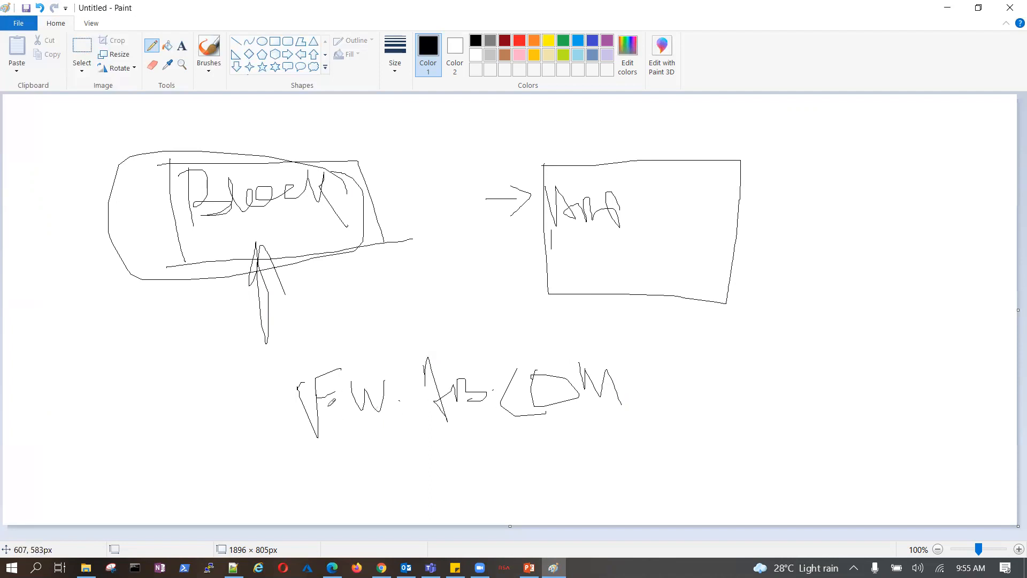
mouse_move(273, 340)
mouse_down()
mouse_move(278, 483)
mouse_move(680, 482)
mouse_move(728, 379)
mouse_move(722, 334)
mouse_move(303, 335)
mouse_up()
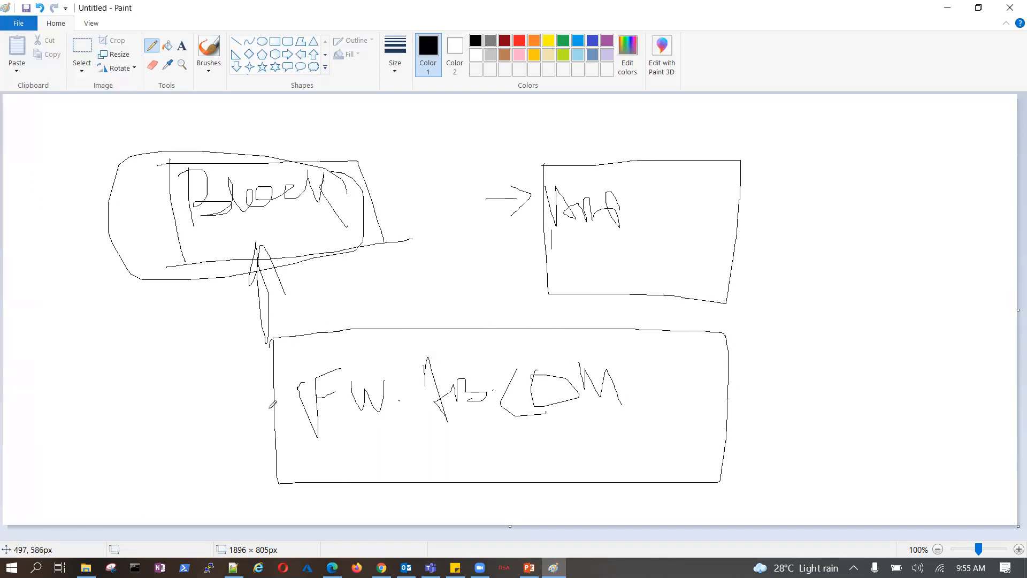
Step: Annotate the FW.AB.COM box with Allow, Admin IP and CEO labels, and write a circled IP address starting with 10 above it
drag(158, 415, 231, 381)
mouse_move(632, 376)
mouse_down()
mouse_move(787, 346)
mouse_move(787, 297)
mouse_move(806, 334)
mouse_up()
mouse_move(808, 289)
mouse_down()
mouse_move(823, 338)
mouse_move(864, 336)
mouse_move(885, 307)
mouse_up()
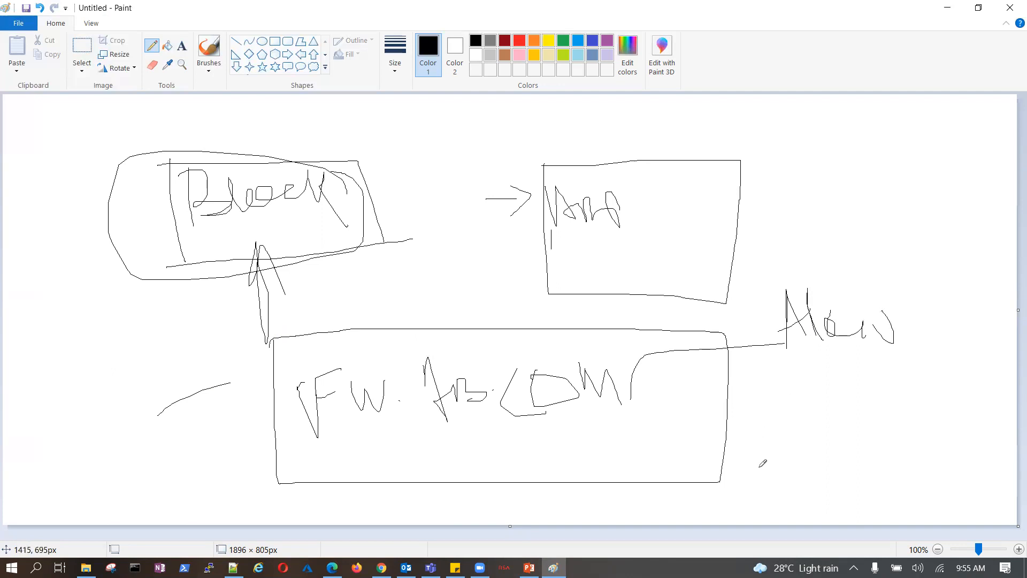
mouse_move(752, 411)
mouse_down()
mouse_move(751, 387)
mouse_move(782, 421)
mouse_move(798, 386)
mouse_move(804, 404)
mouse_move(834, 411)
mouse_move(899, 381)
mouse_move(845, 394)
mouse_up()
mouse_move(699, 468)
mouse_down()
mouse_move(755, 465)
mouse_move(748, 483)
mouse_up()
mouse_move(811, 445)
mouse_down()
mouse_move(787, 455)
mouse_move(804, 473)
mouse_move(836, 466)
mouse_move(849, 440)
mouse_move(877, 464)
mouse_move(851, 444)
mouse_up()
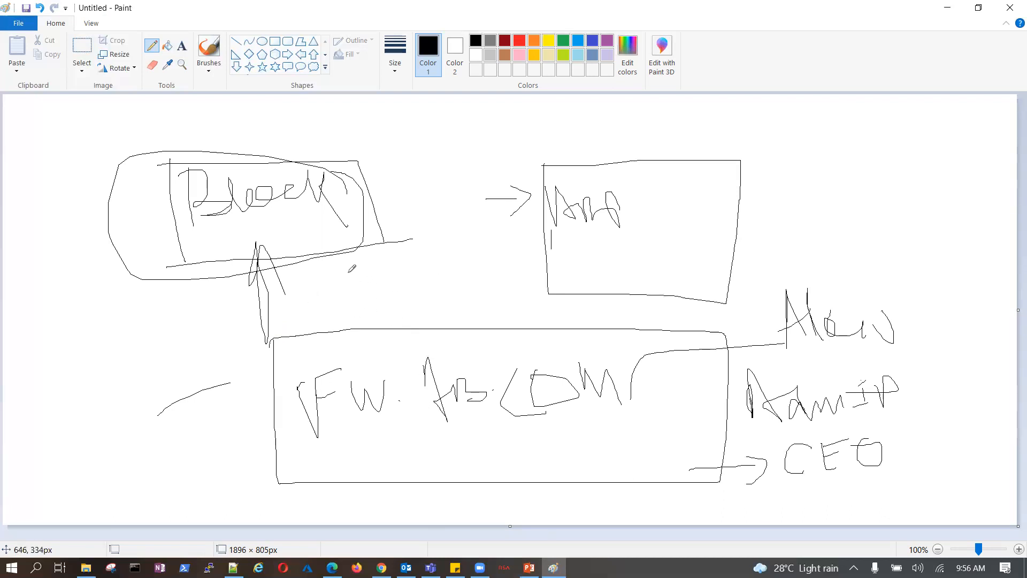
mouse_move(348, 273)
mouse_down()
mouse_move(348, 294)
mouse_move(355, 273)
mouse_move(381, 287)
mouse_up()
mouse_move(440, 265)
mouse_down()
mouse_move(443, 293)
mouse_move(389, 251)
mouse_move(338, 267)
mouse_move(370, 302)
mouse_move(473, 264)
mouse_up()
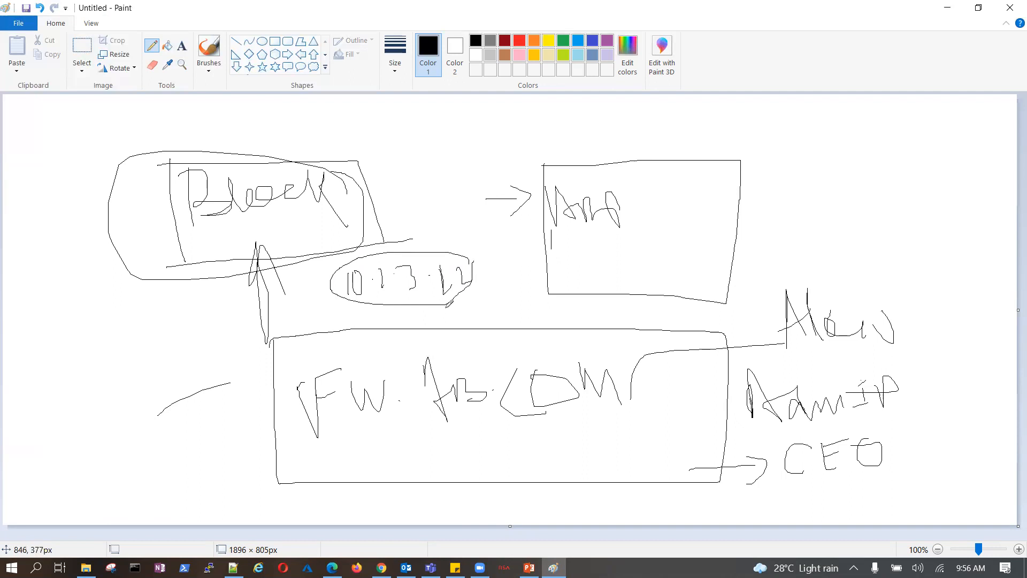
Step: Switch back to the Azure portal, review the global parameters for request body and file upload, and save the web application firewall settings
click(332, 568)
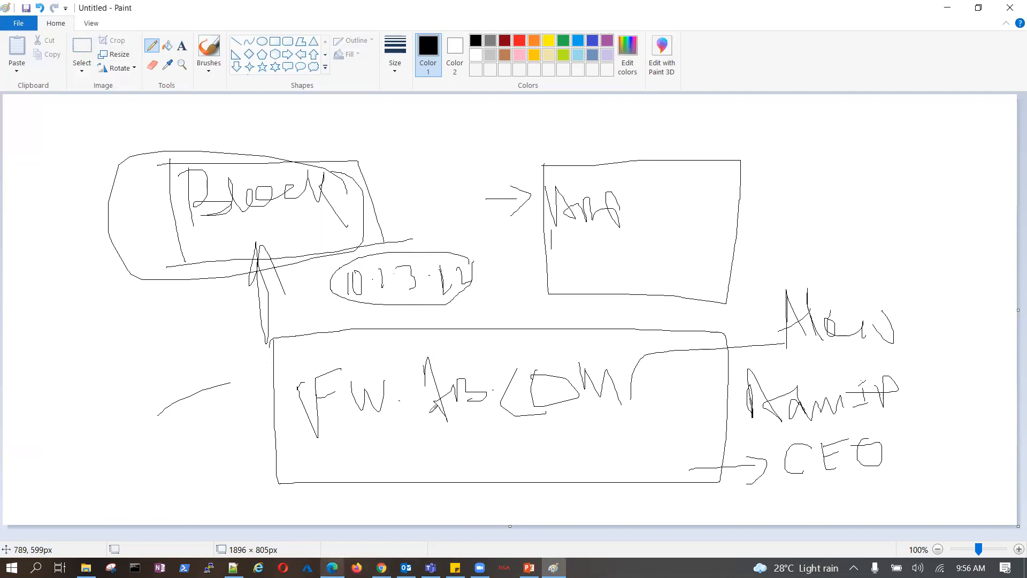
click(332, 568)
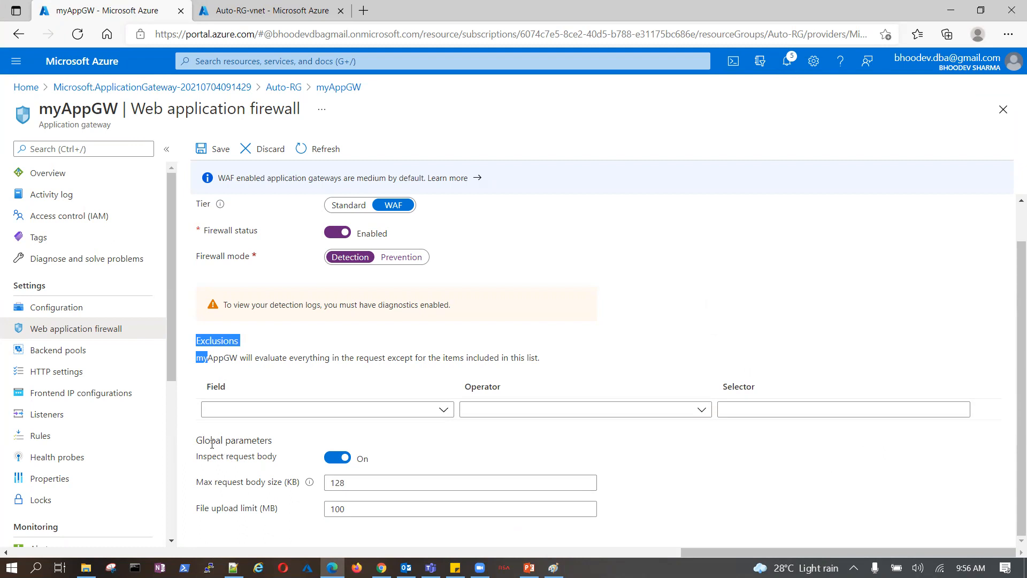
drag(208, 463, 289, 470)
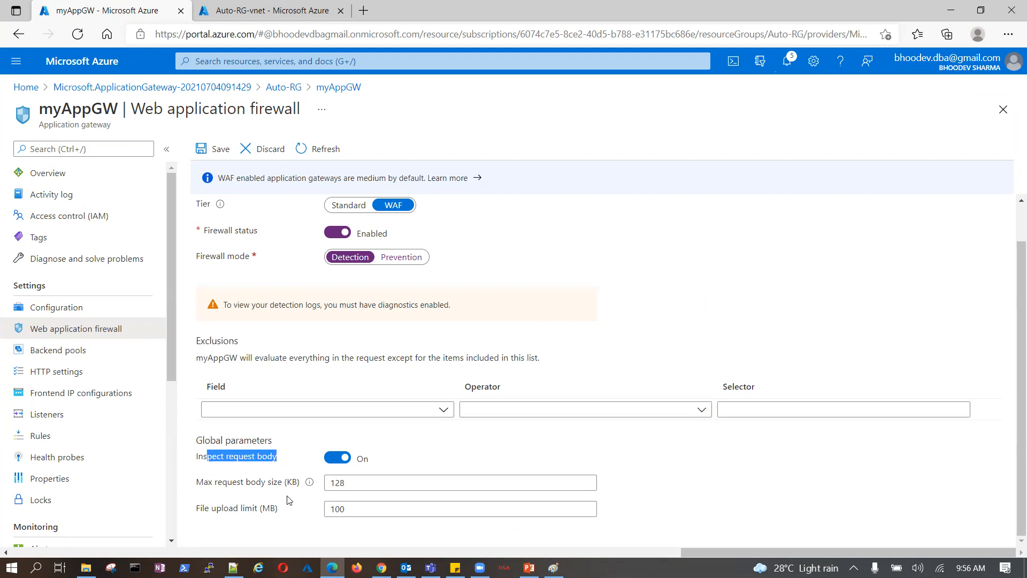
drag(215, 487, 302, 484)
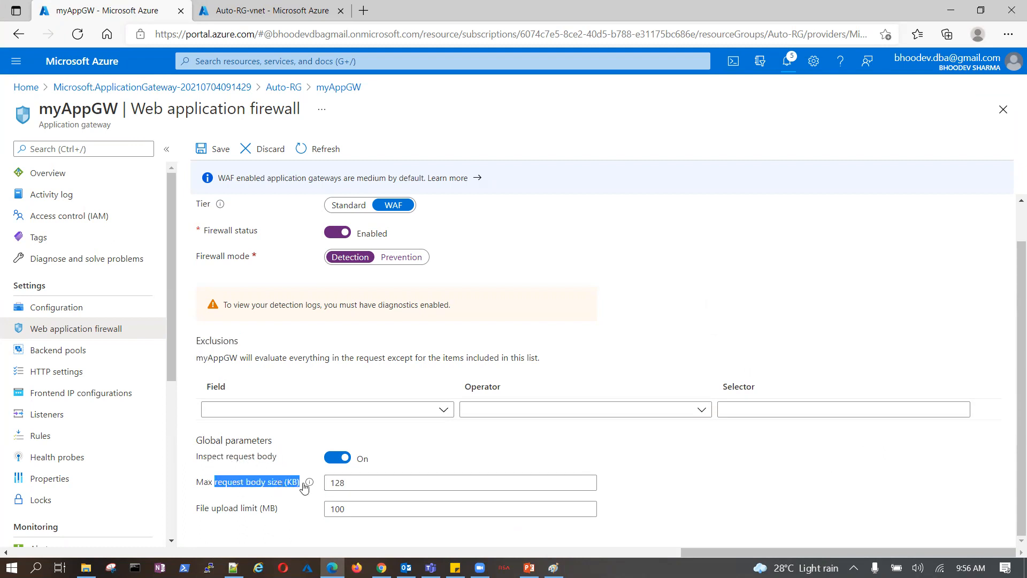
click(216, 512)
drag(216, 513, 281, 511)
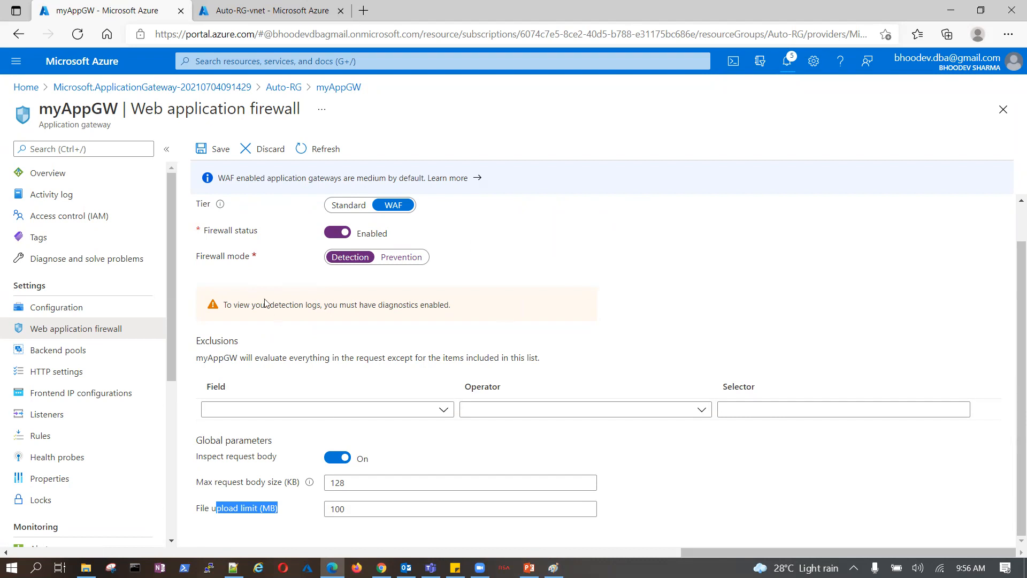
click(219, 155)
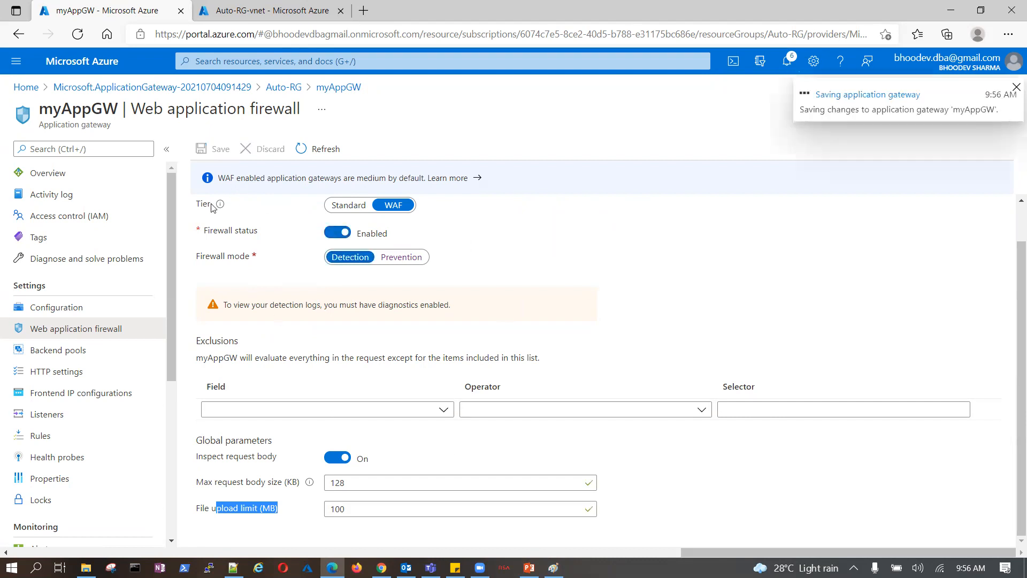
Step: Open the MyAppGW-BP backend pool and change its first target to the virtual machine interface vm12 (10.0.0.4)
click(81, 352)
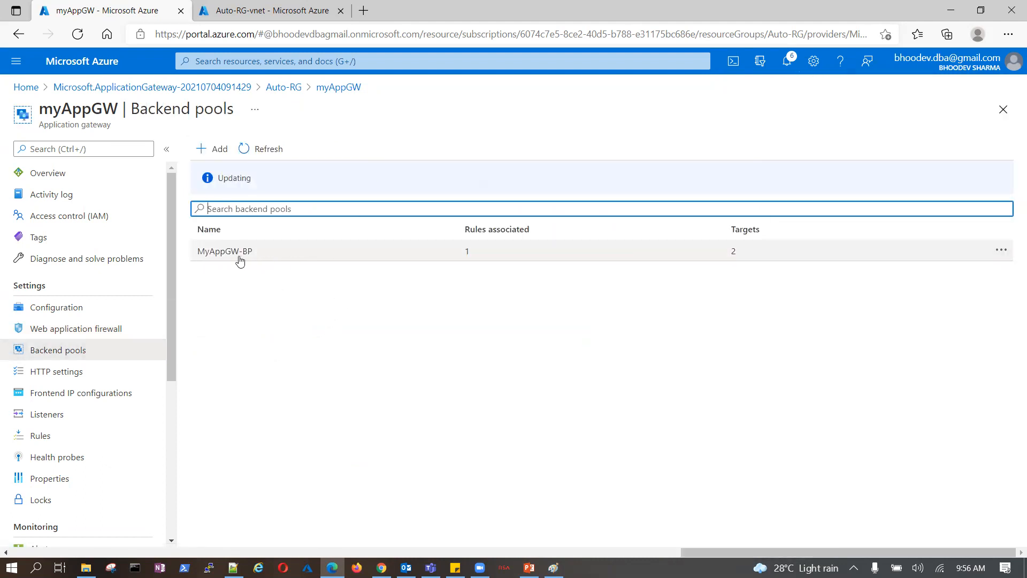
click(248, 259)
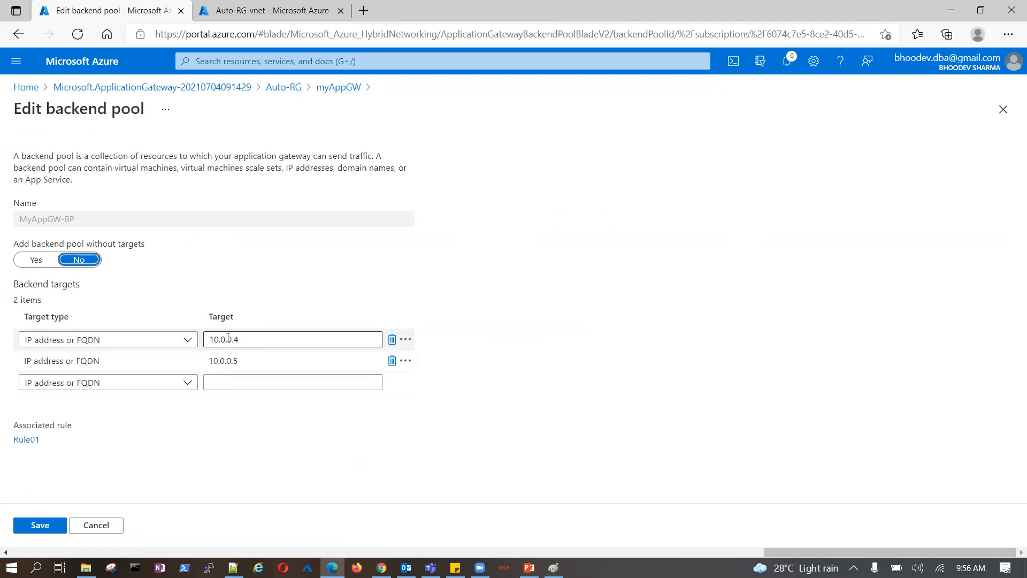
click(186, 340)
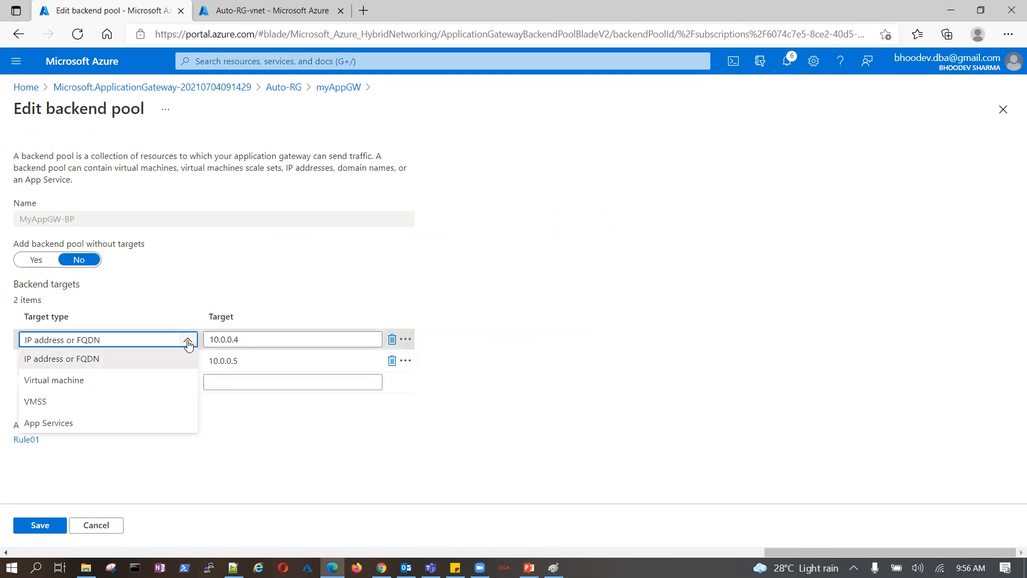
click(125, 380)
click(372, 340)
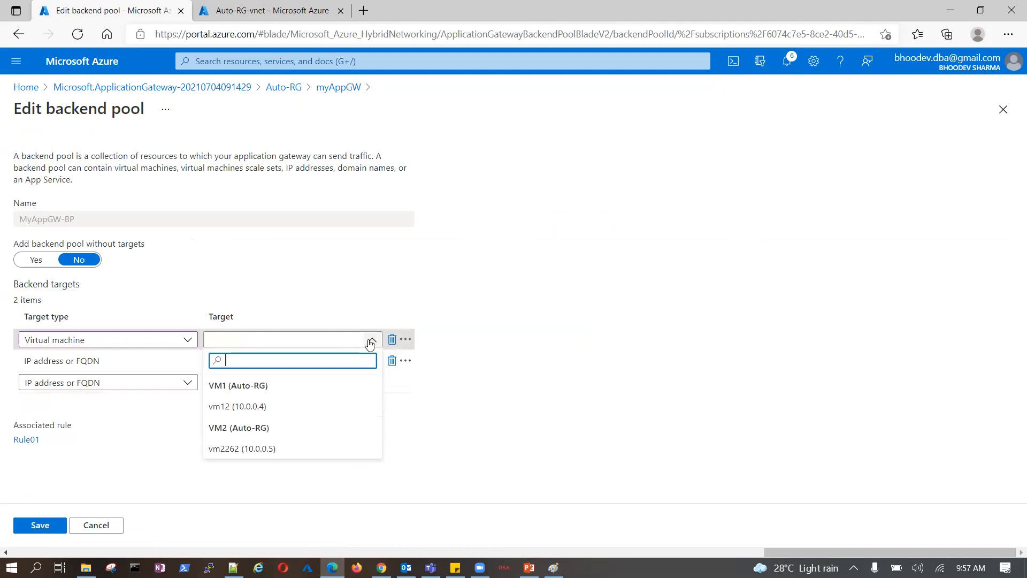
click(262, 406)
Step: Add the virtual machine interface vm2262 (10.0.0.5) as a new backend target and save the pool
click(187, 382)
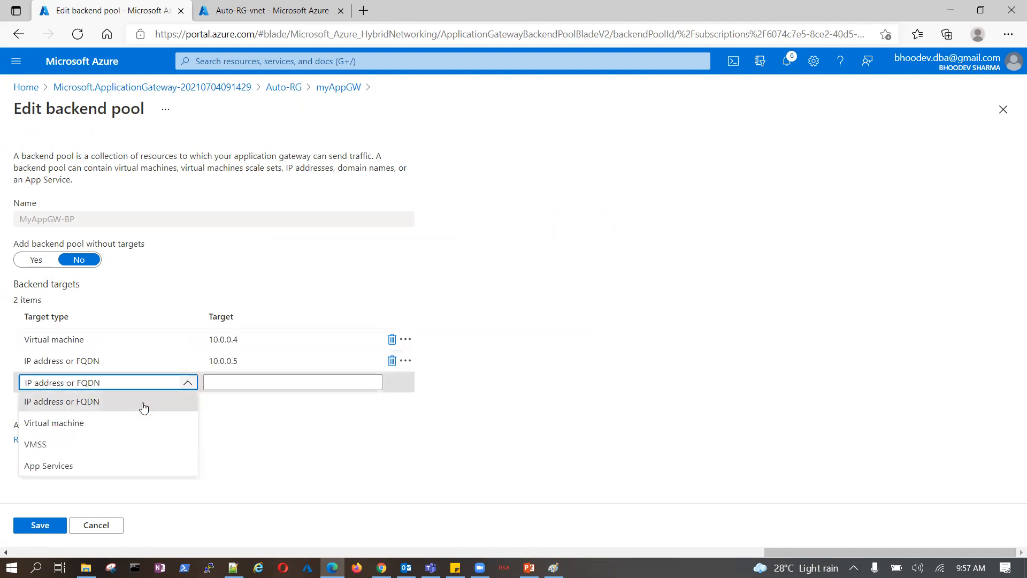
click(115, 423)
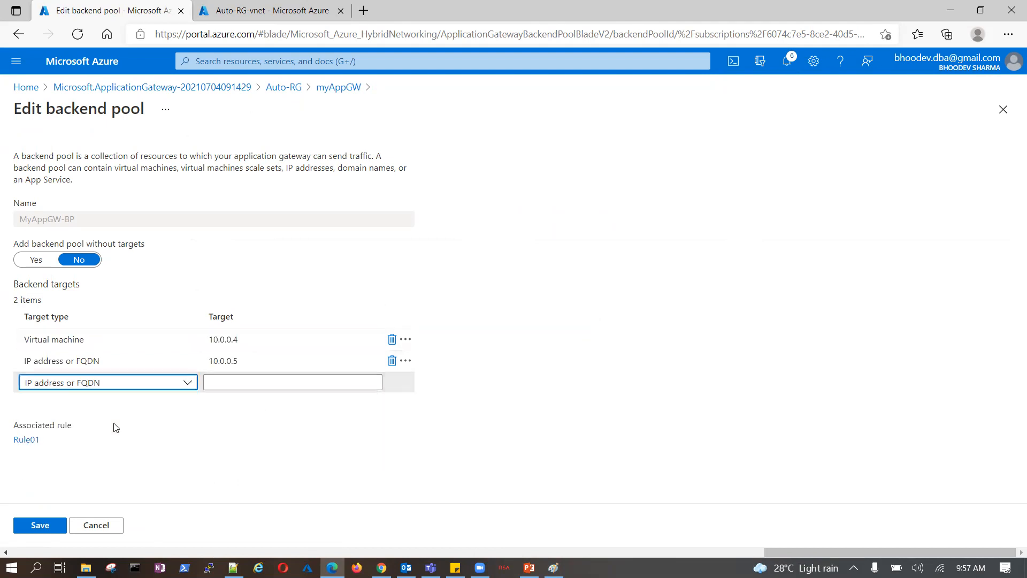
click(372, 383)
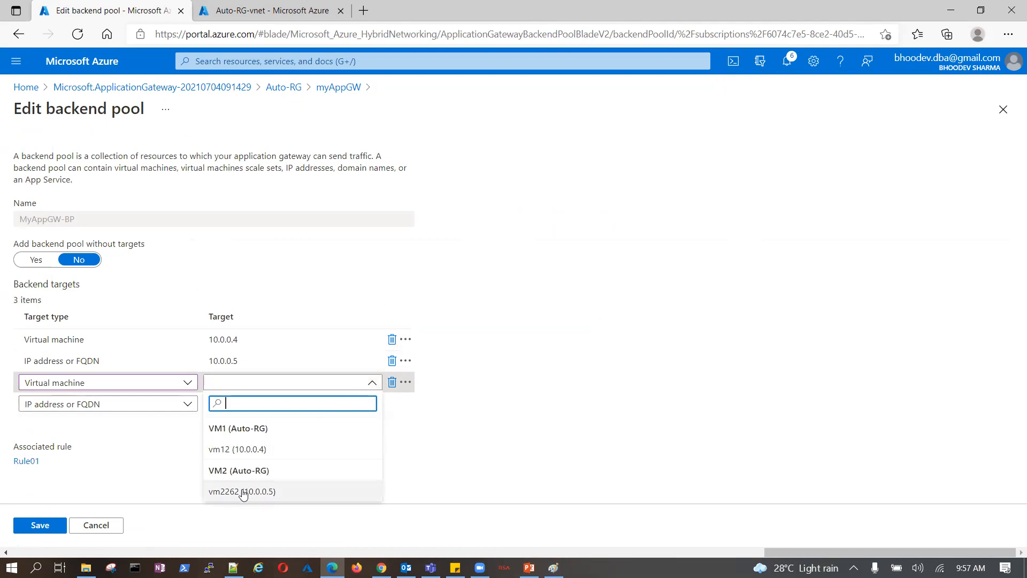
click(242, 492)
click(40, 525)
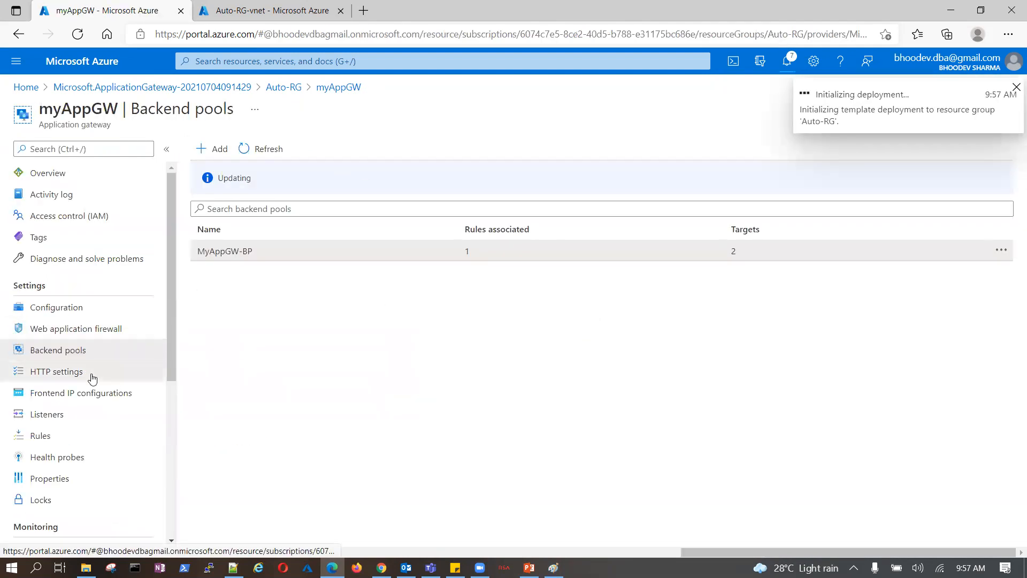
Step: Try enabling cookie-based affinity in the App-HTTP setting with the cookie name ApplicationGatewayAffinity
click(80, 371)
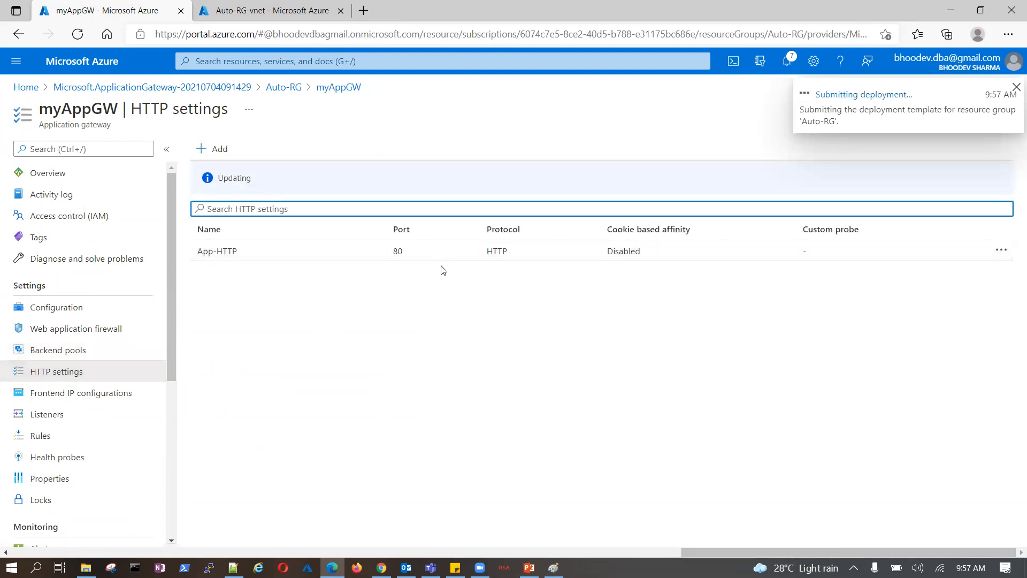
click(213, 148)
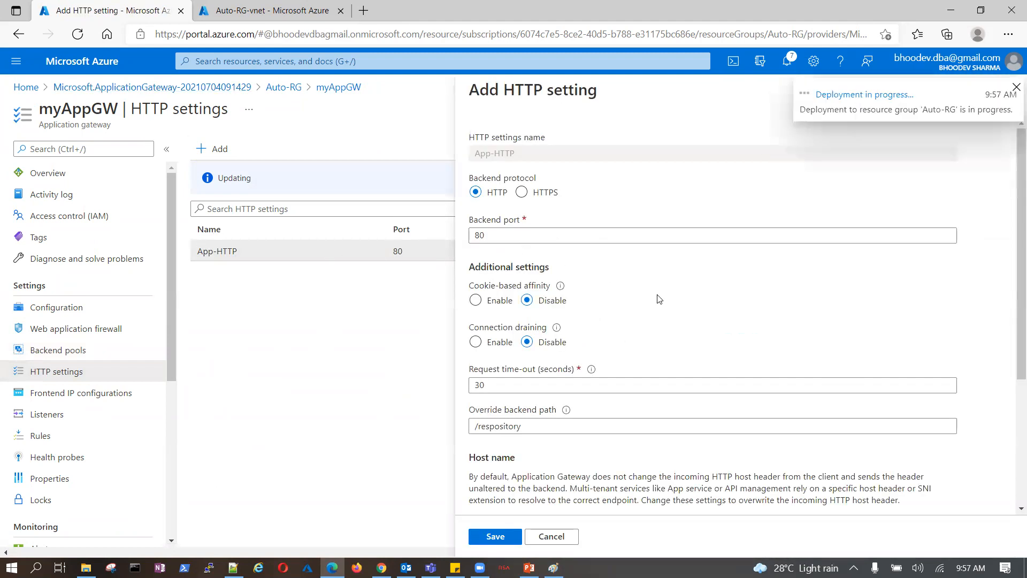
click(477, 300)
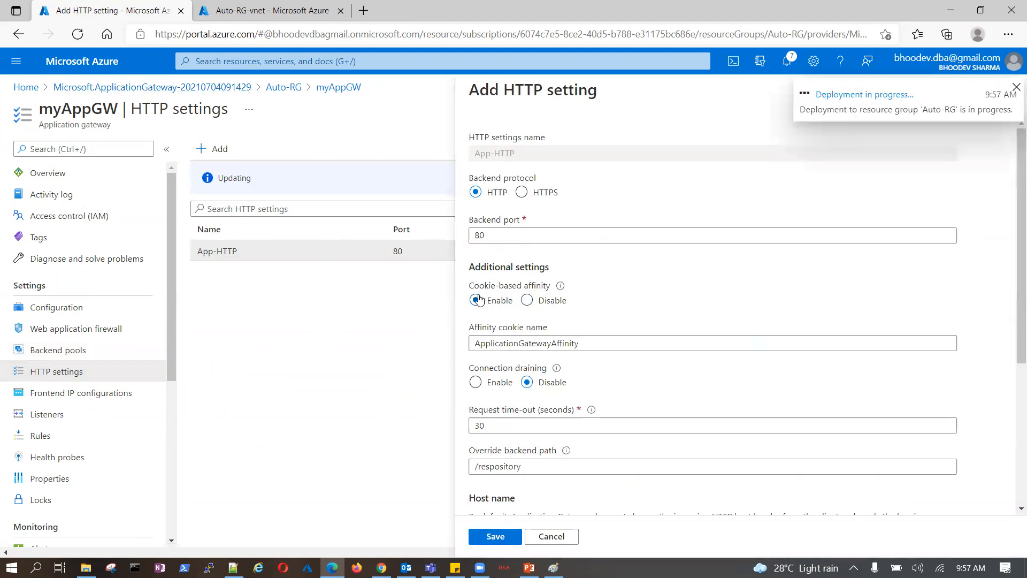
click(651, 345)
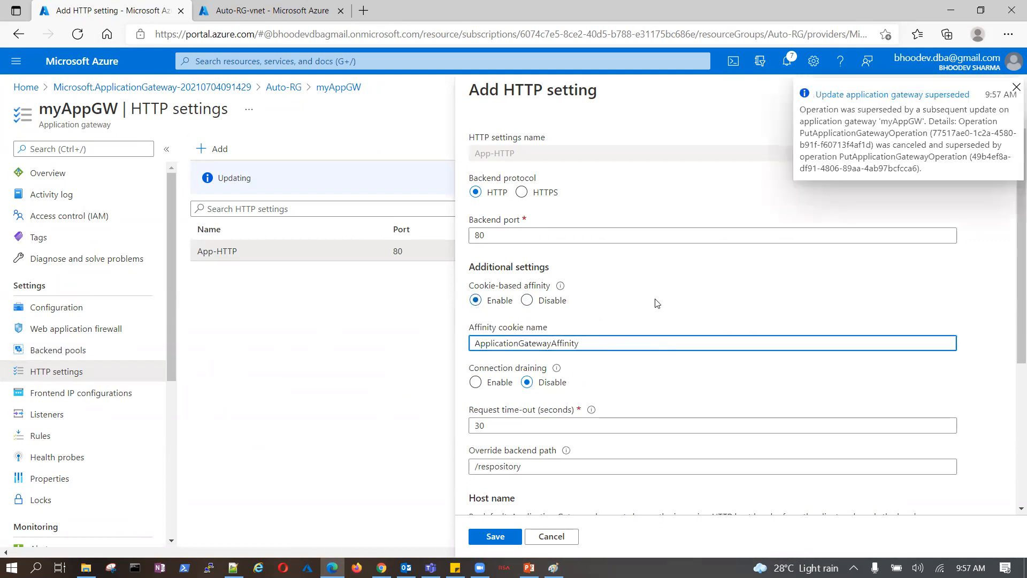
scroll(598, 369, down, 3)
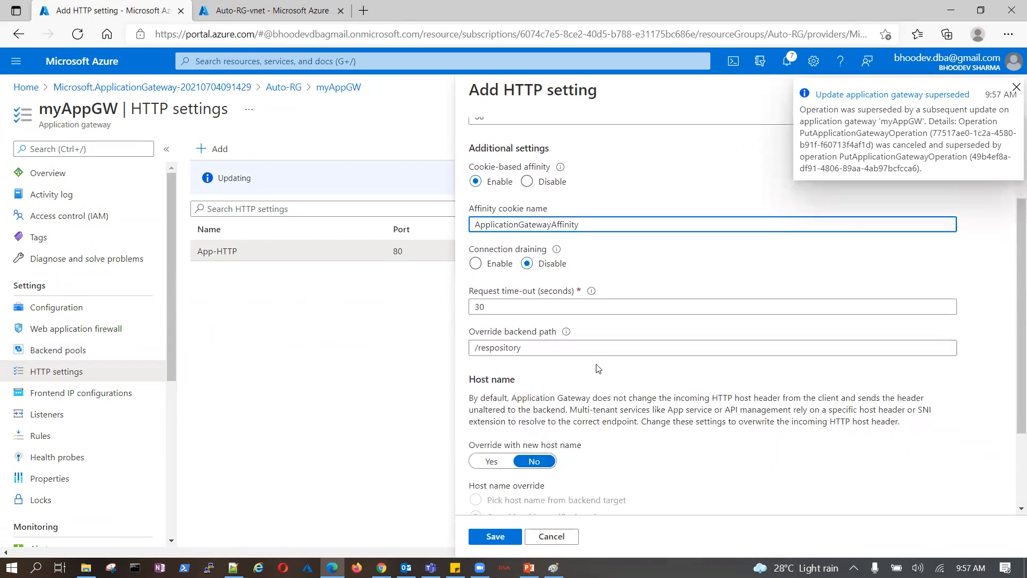
scroll(598, 368, up, 3)
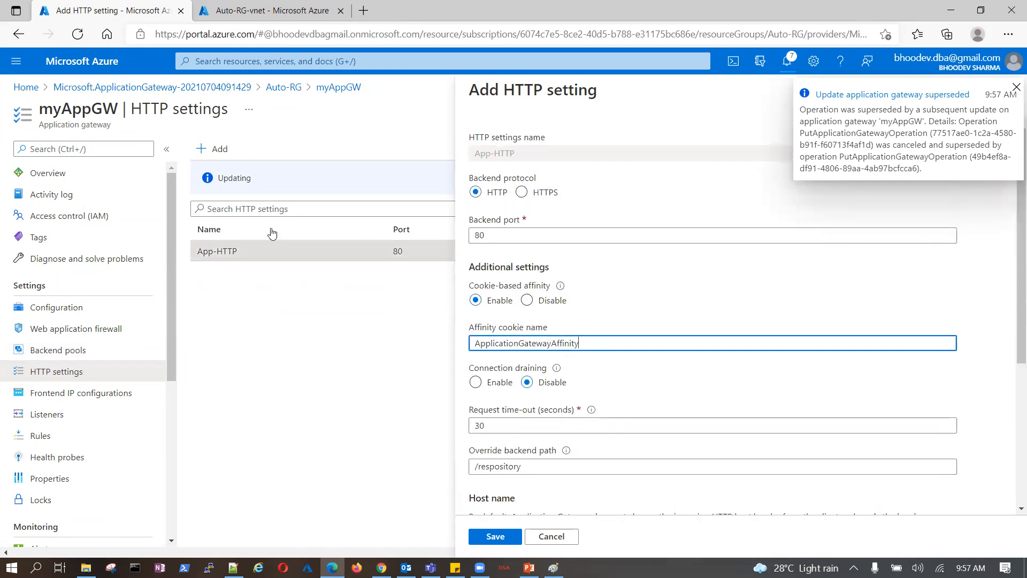
Step: Leave the HTTP setting without saving and review the status and IP address of the frontend IP configurations
click(103, 396)
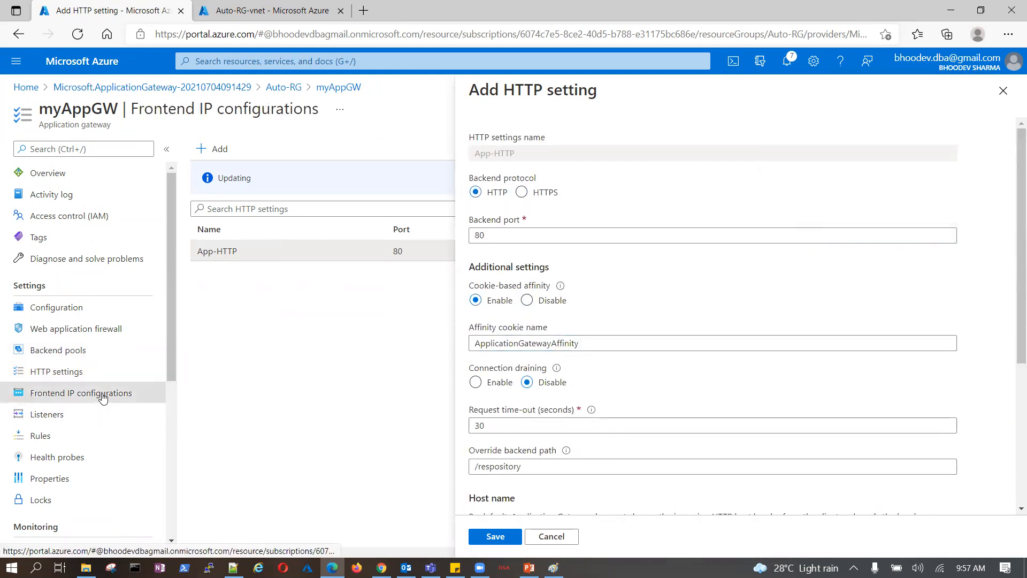
click(578, 109)
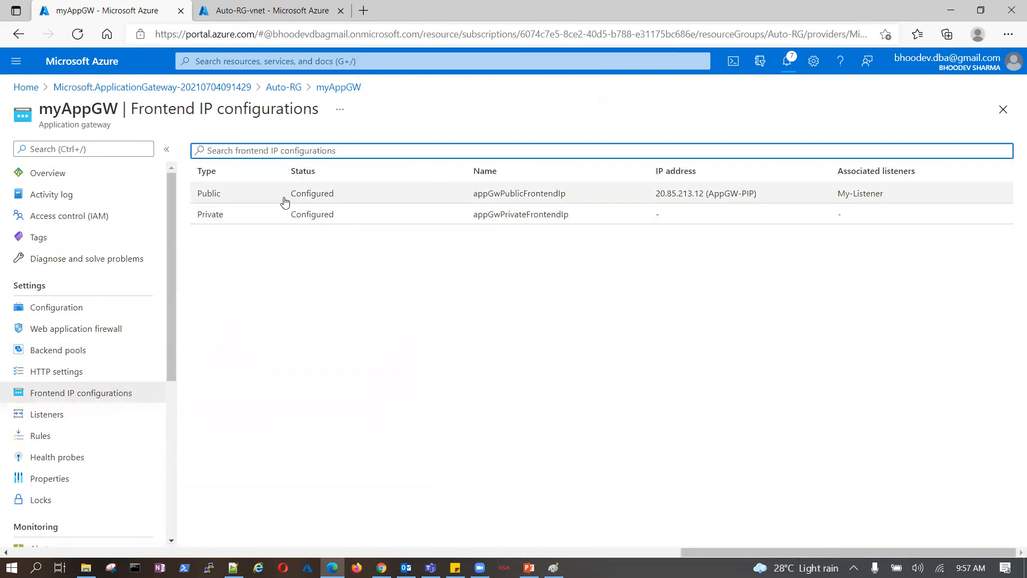
drag(288, 198, 374, 199)
drag(291, 214, 356, 222)
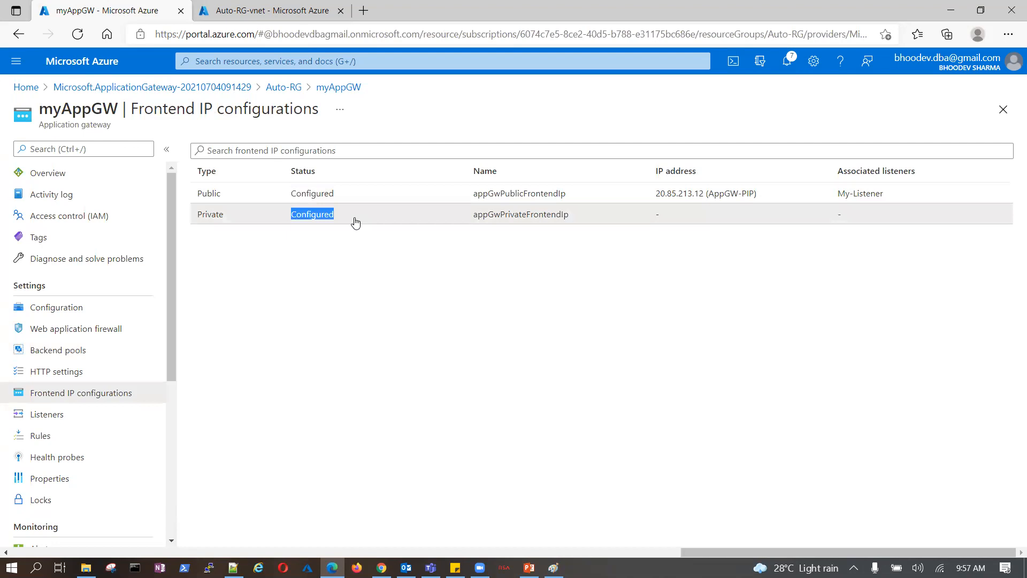
drag(657, 199, 771, 198)
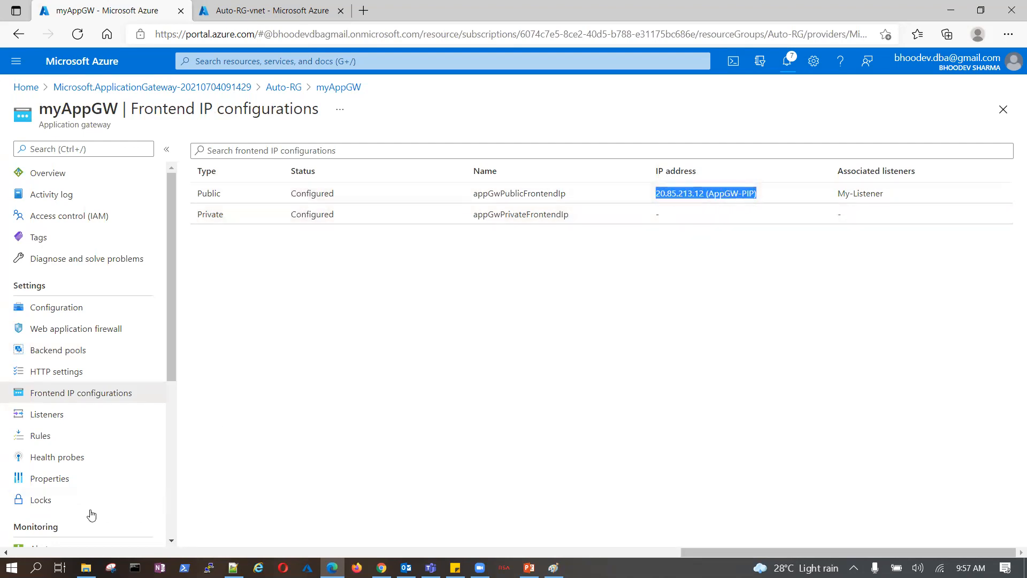
Step: Review the gateway's listeners, including the SSL policy and cipher suites, and its request routing rules
click(50, 418)
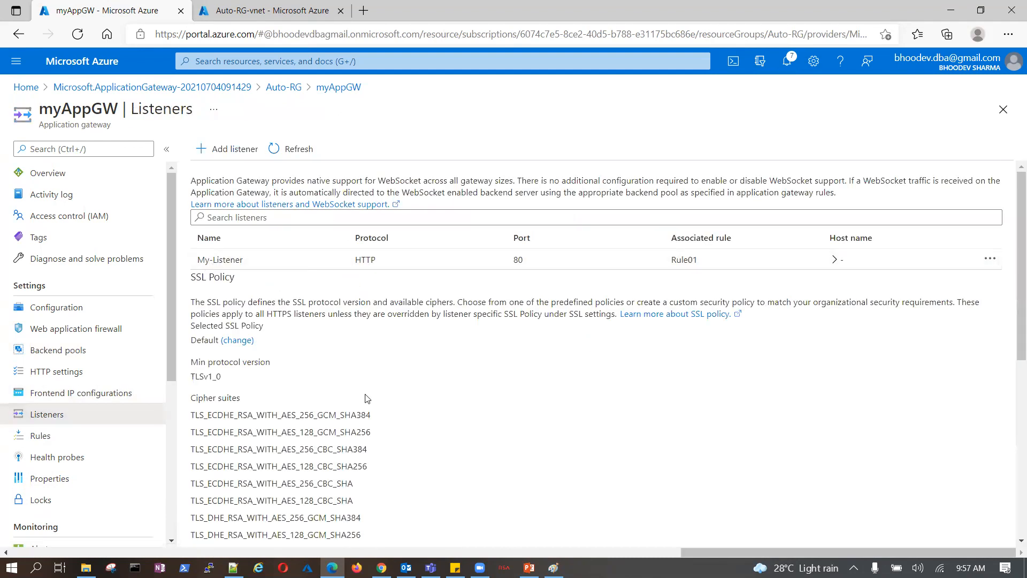
scroll(416, 392, down, 2)
scroll(416, 392, up, 2)
scroll(284, 388, down, 2)
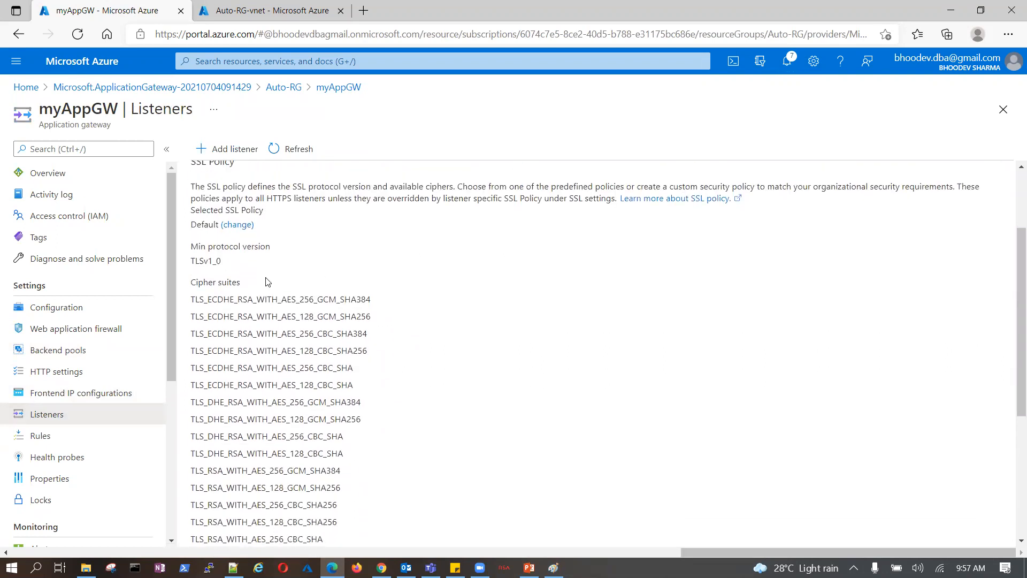
scroll(234, 366, up, 2)
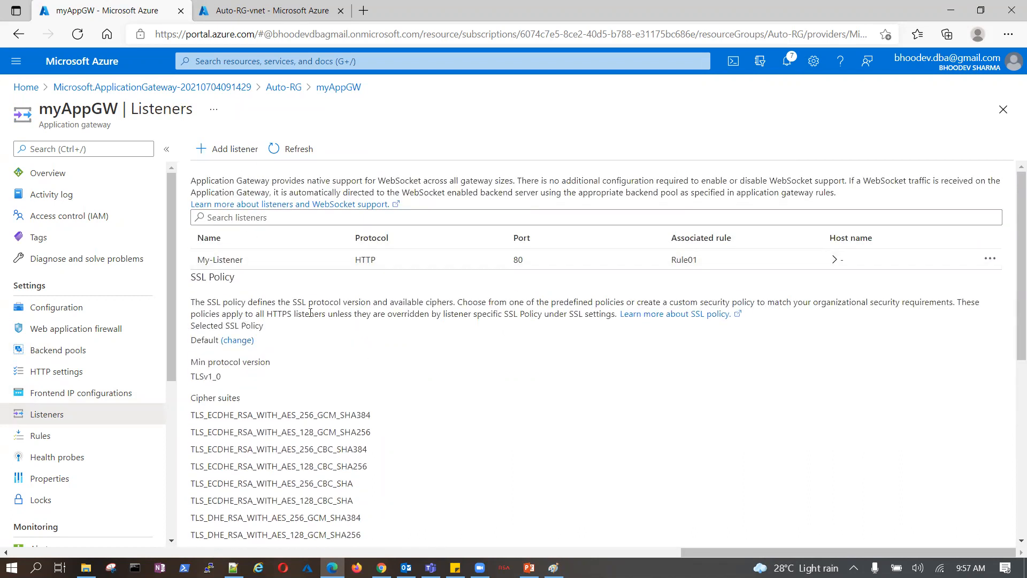
click(67, 436)
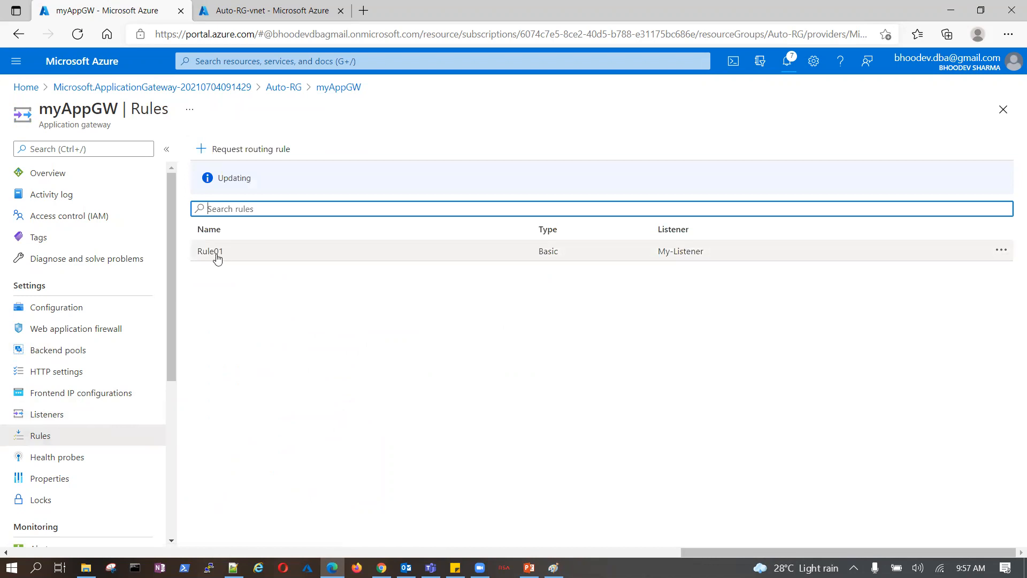
Step: Start a new HTTP health probe for the gateway, named HP, with VM1 as the host
click(74, 457)
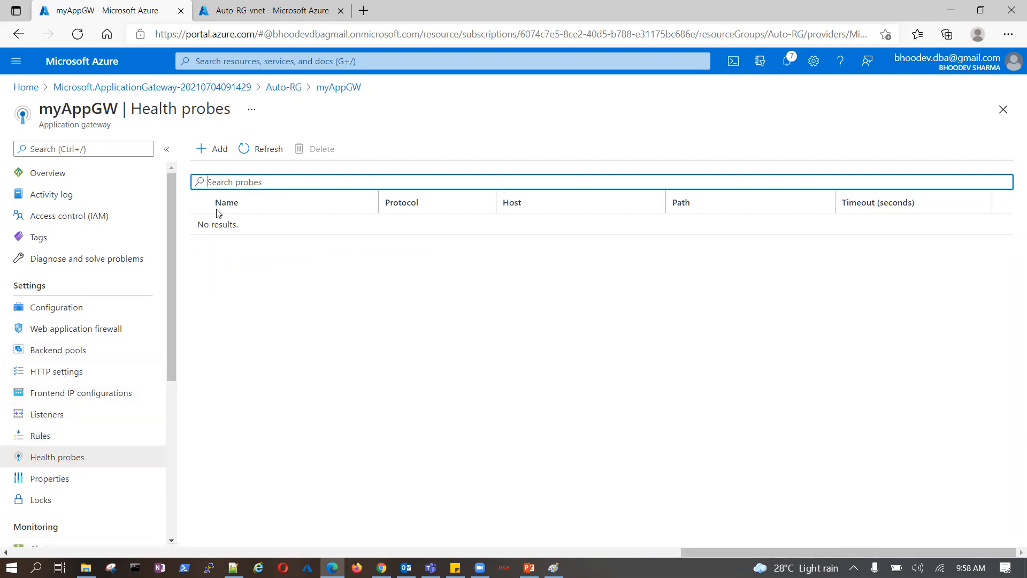
click(215, 149)
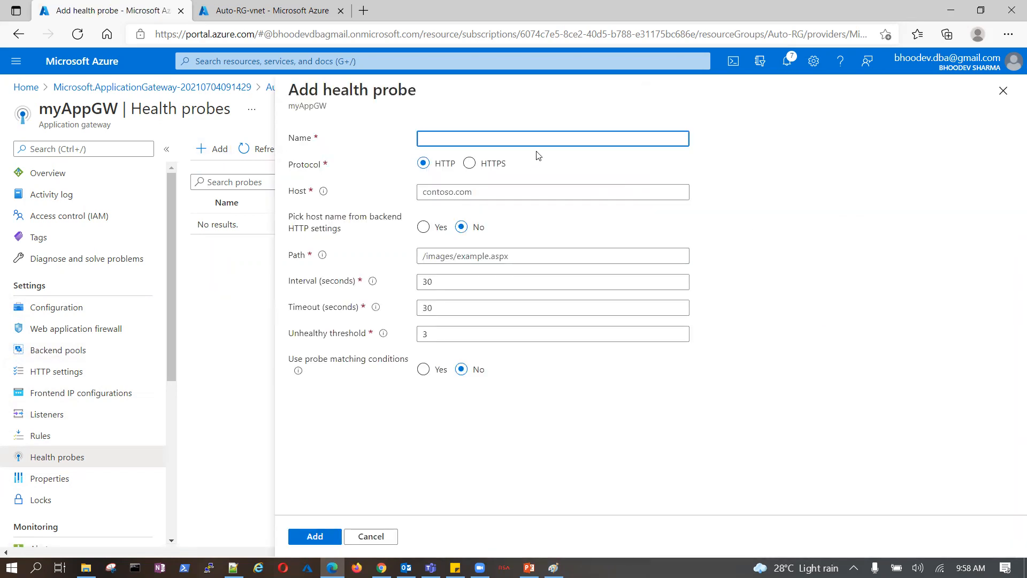
text(HP)
click(526, 187)
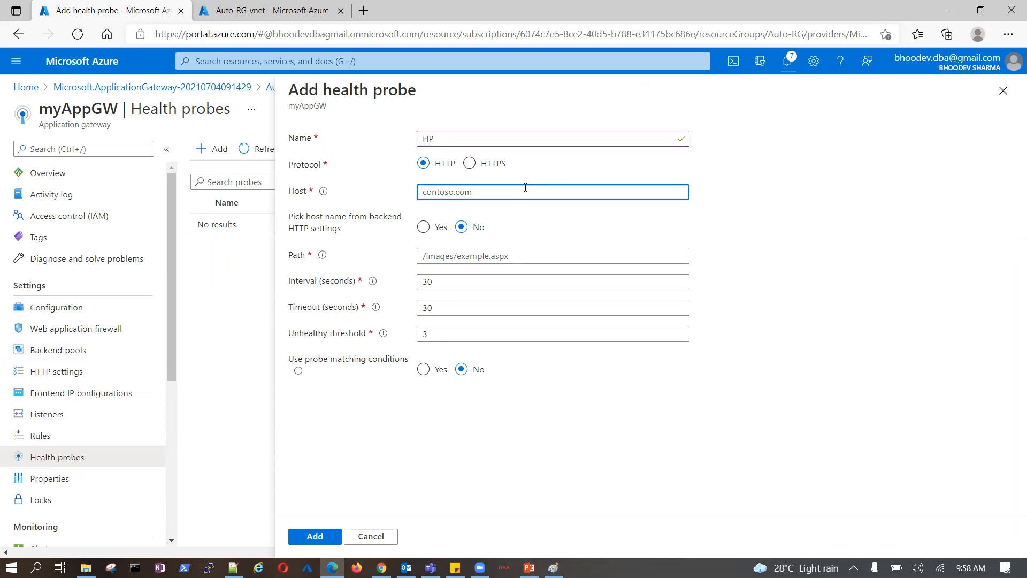
text(VM1)
click(375, 245)
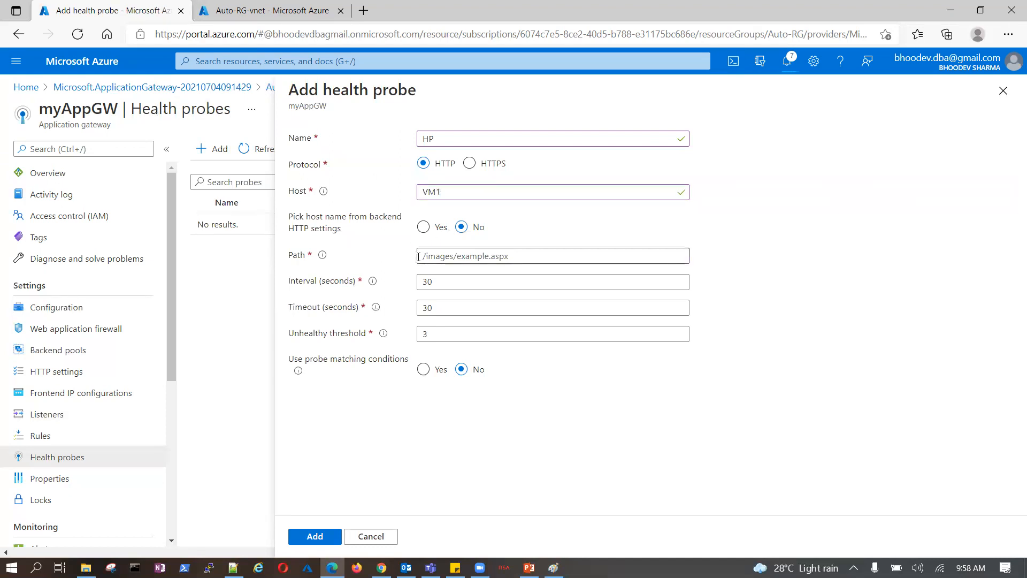
Step: Set the probe's path to a forward slash followed by the account holder's first name, and add the probe
click(515, 256)
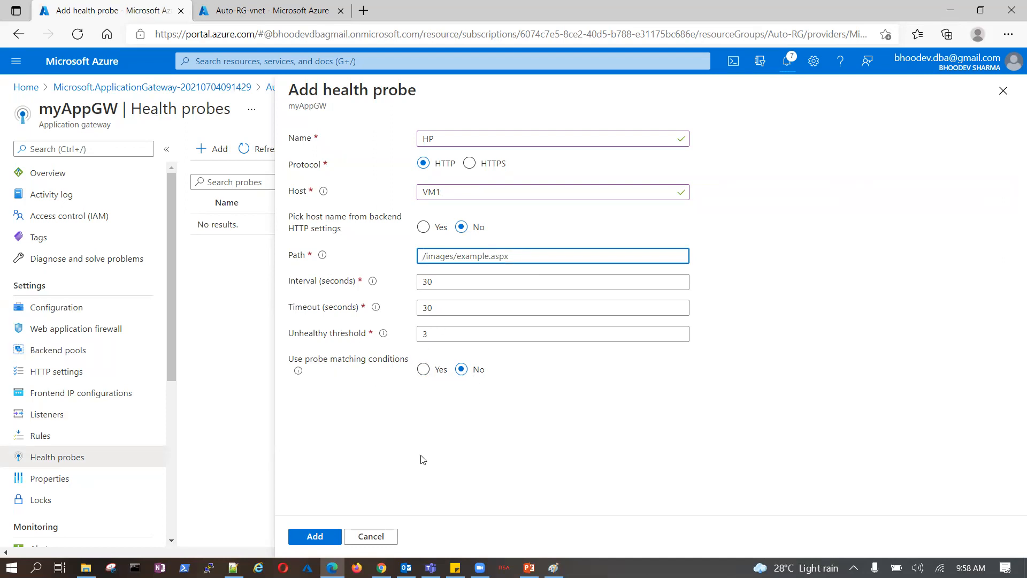
click(321, 537)
click(546, 257)
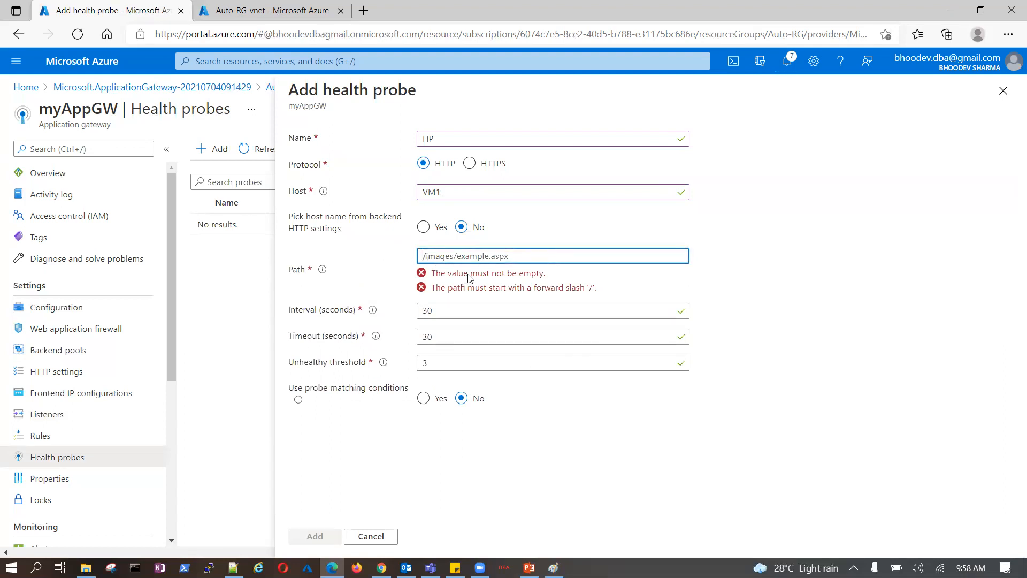
text(/abhoodev)
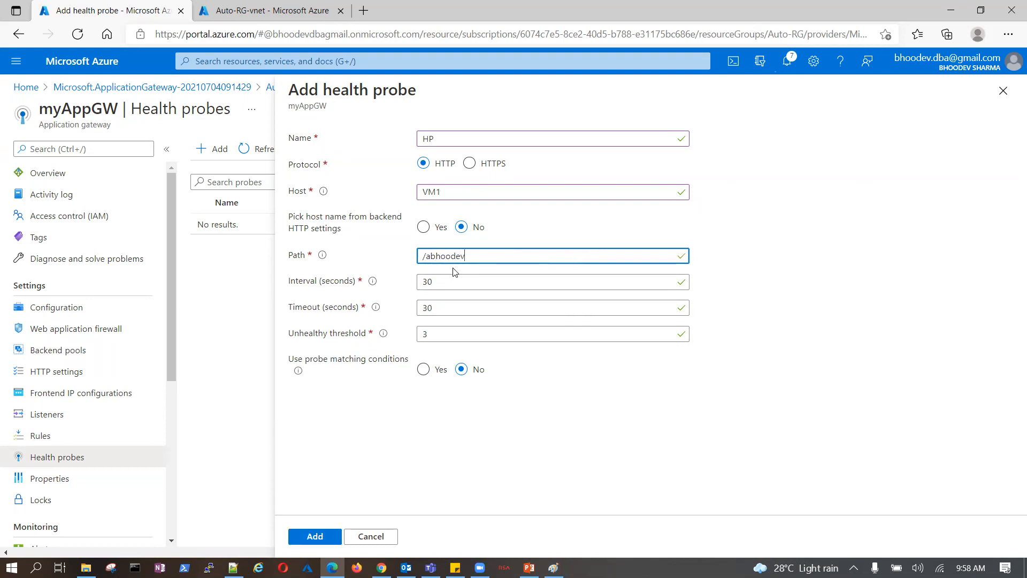
key(BackSpace)
click(501, 403)
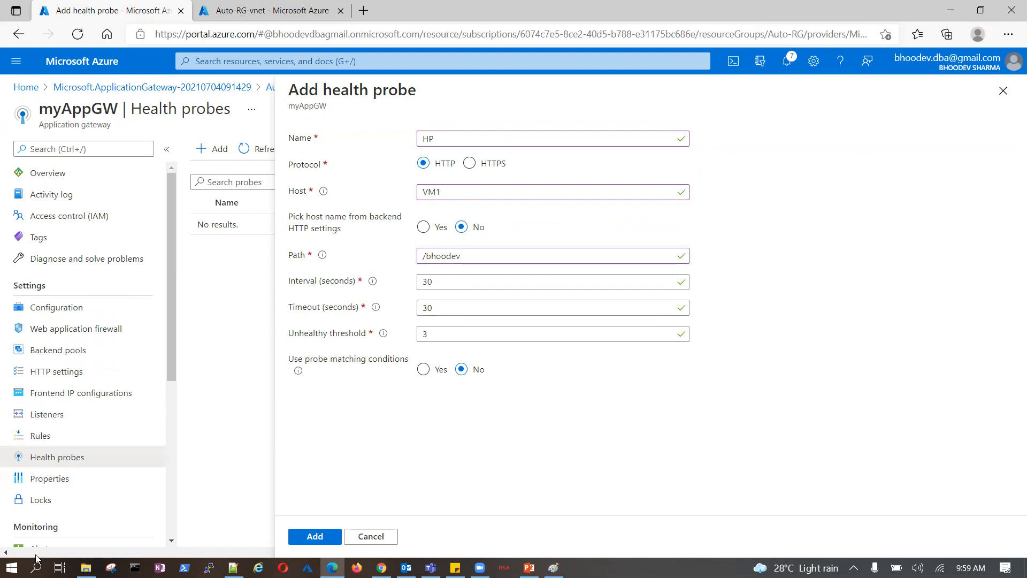
click(315, 537)
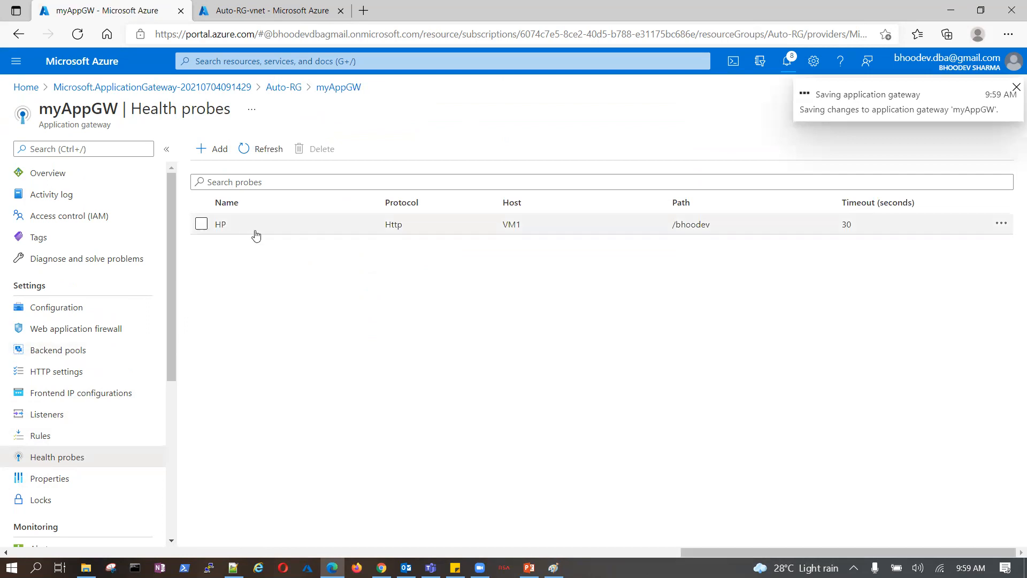
scroll(69, 396, down, 3)
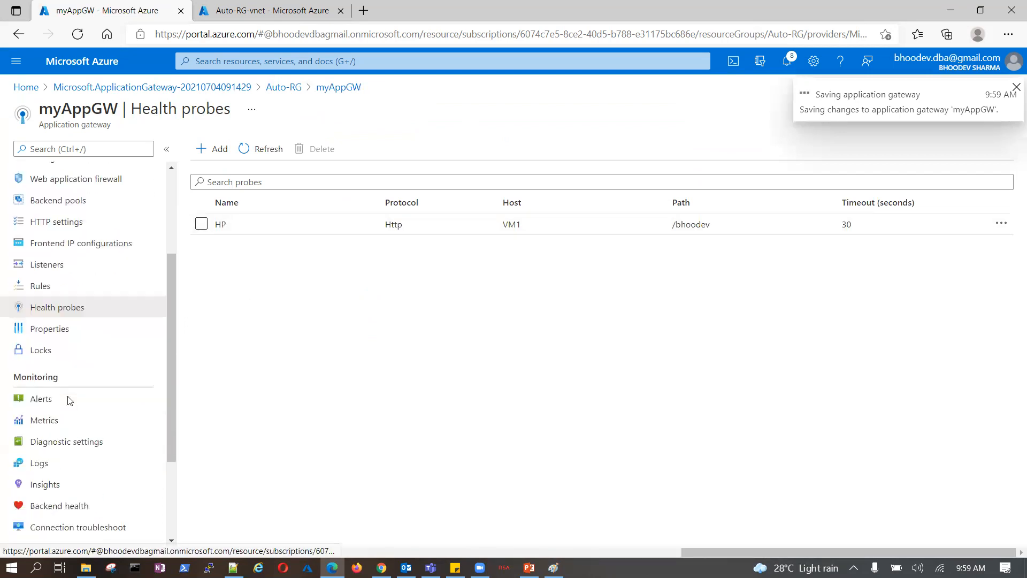
scroll(68, 401, down, 1)
scroll(51, 387, down, 2)
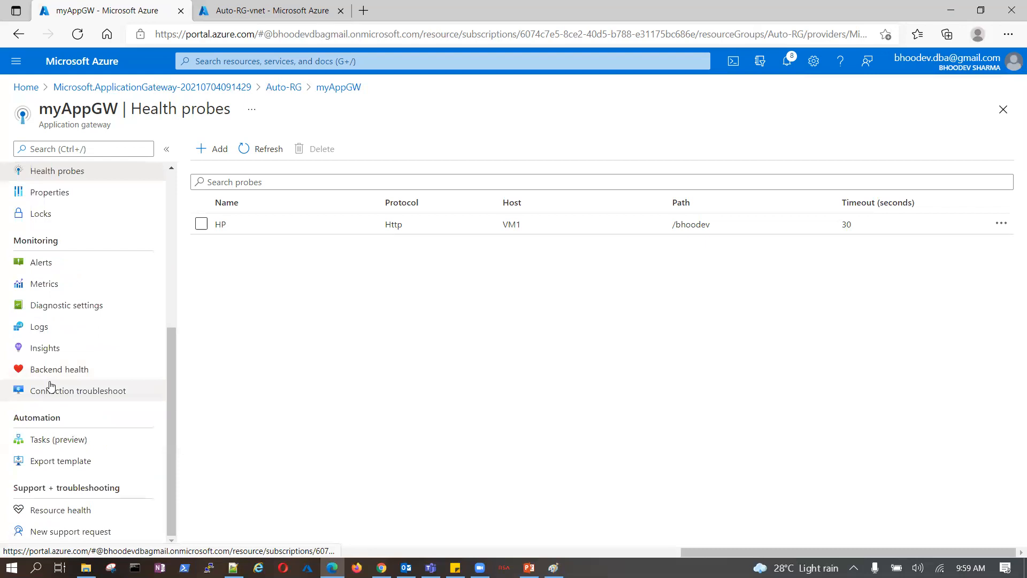
scroll(50, 386, up, 6)
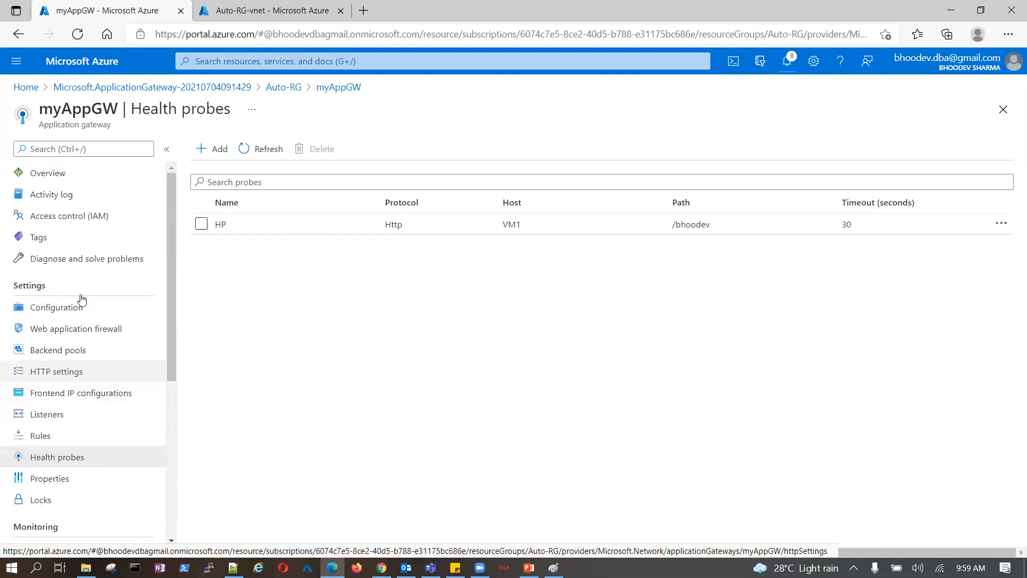
scroll(70, 466, down, 5)
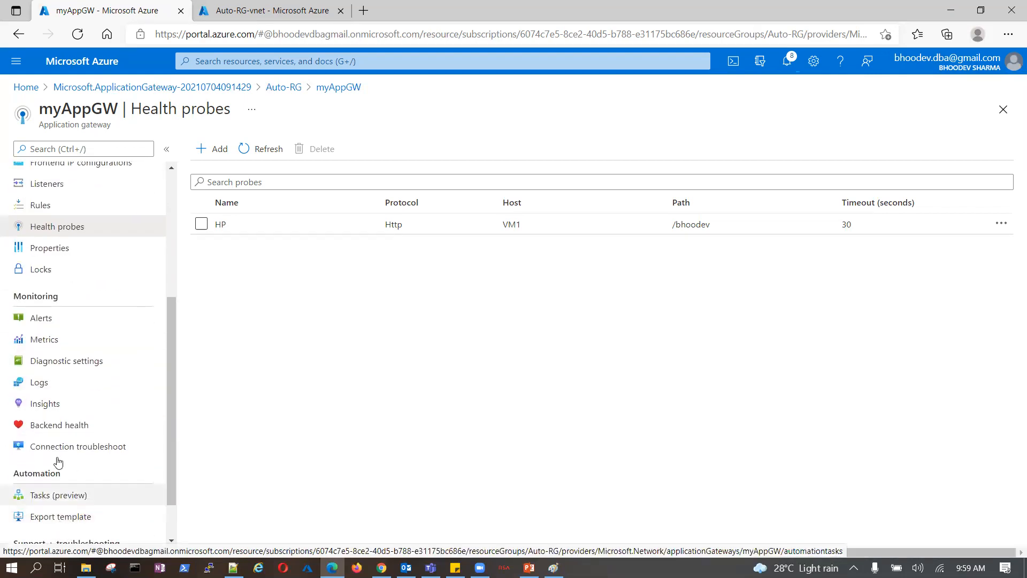
Step: Leave the gateway's health probes for its deployment overview, and list the virtual machines in the other portal session
scroll(65, 355, down, 1)
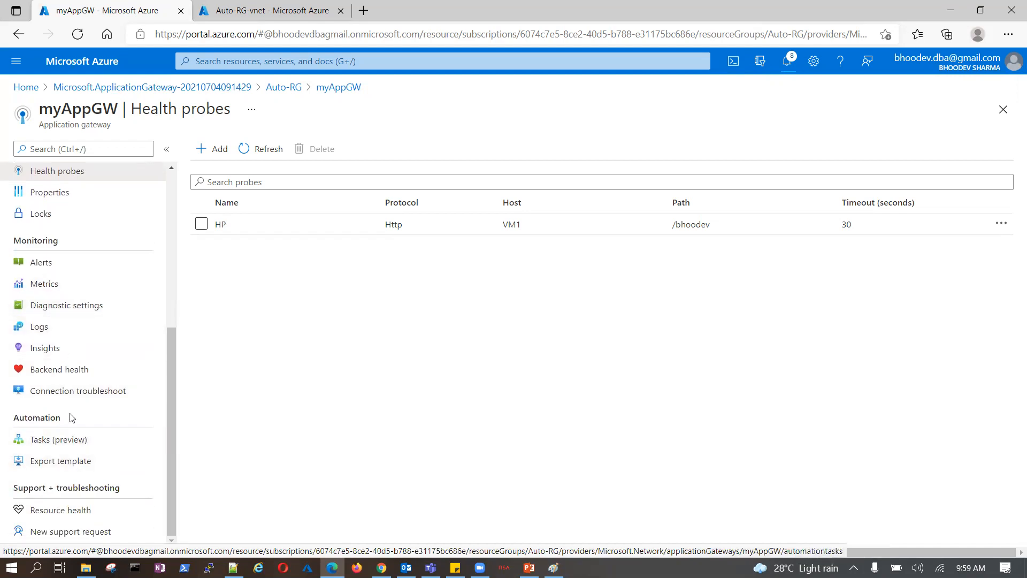
scroll(104, 324, up, 6)
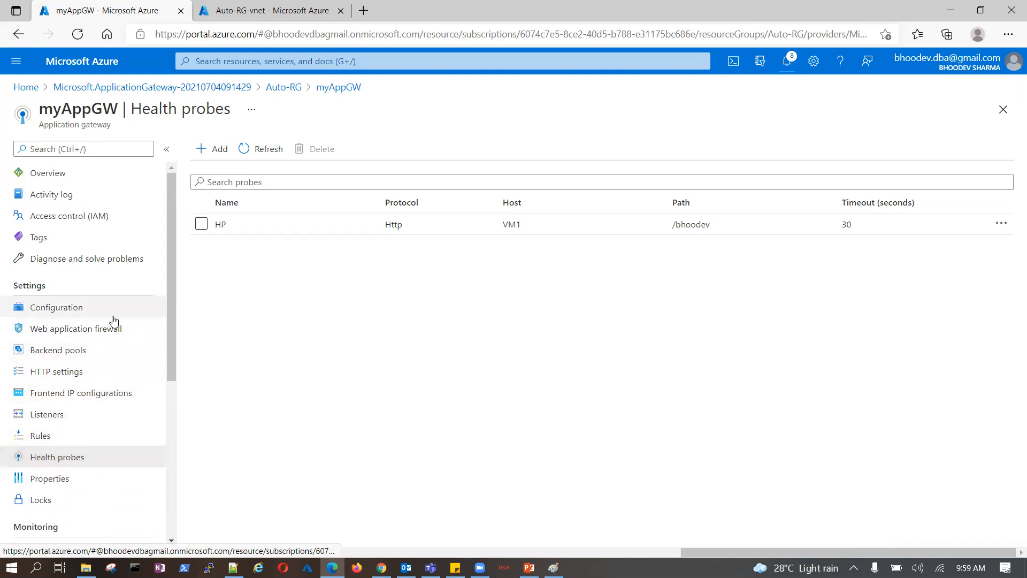
click(211, 96)
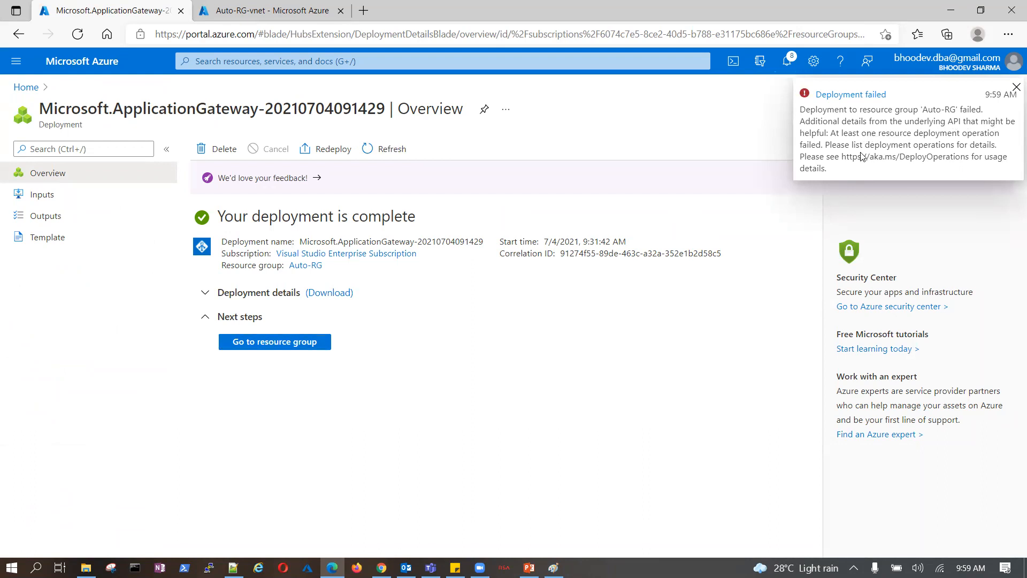
click(282, 12)
click(317, 62)
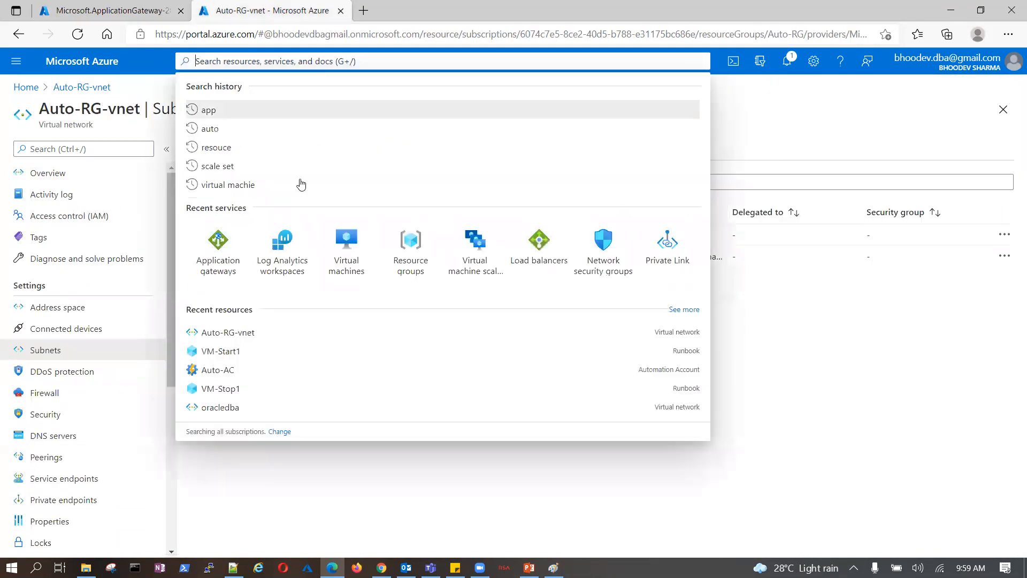
click(337, 256)
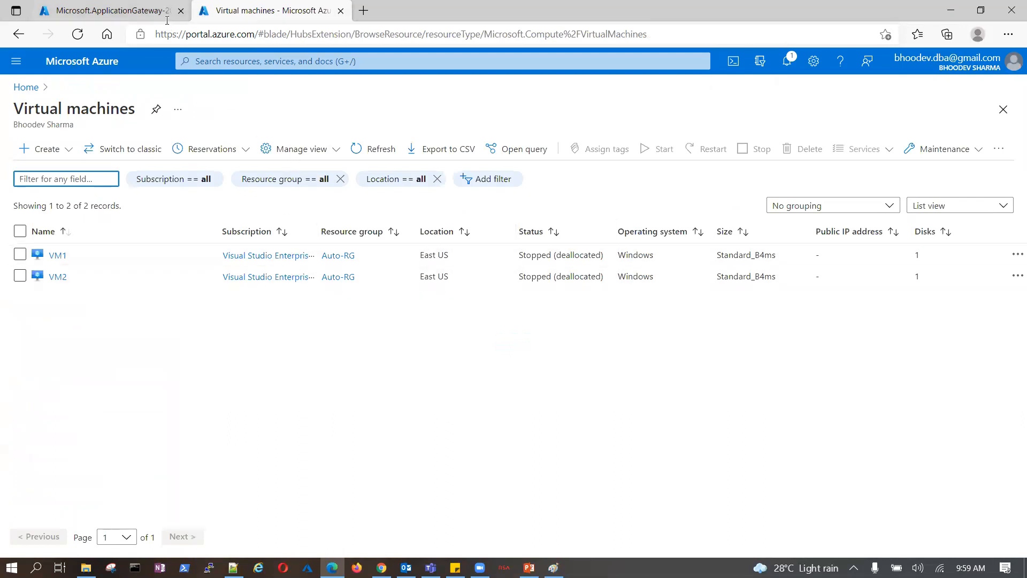
Step: Return to the first portal session's home page and review the recent notifications
click(127, 13)
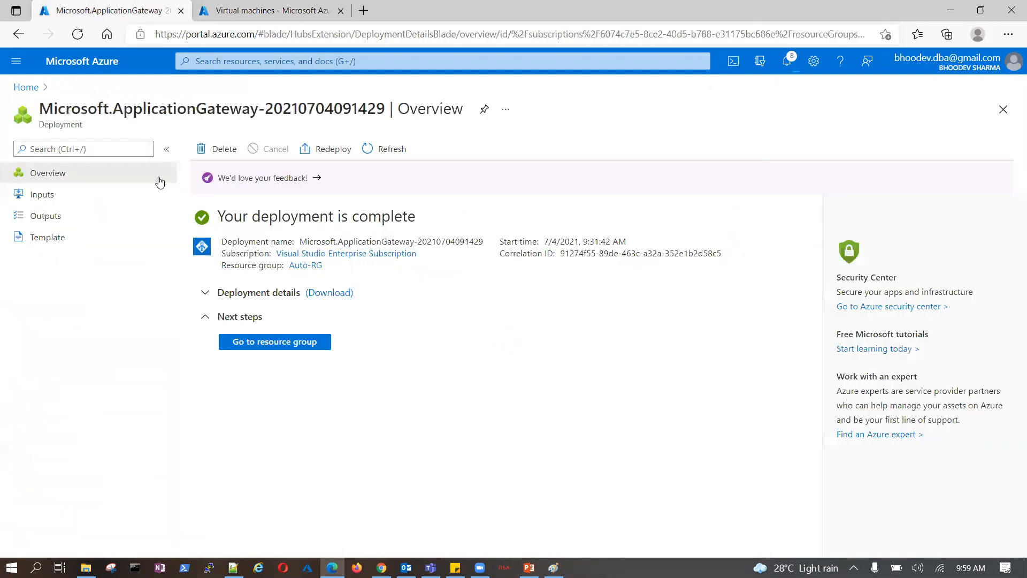
click(26, 88)
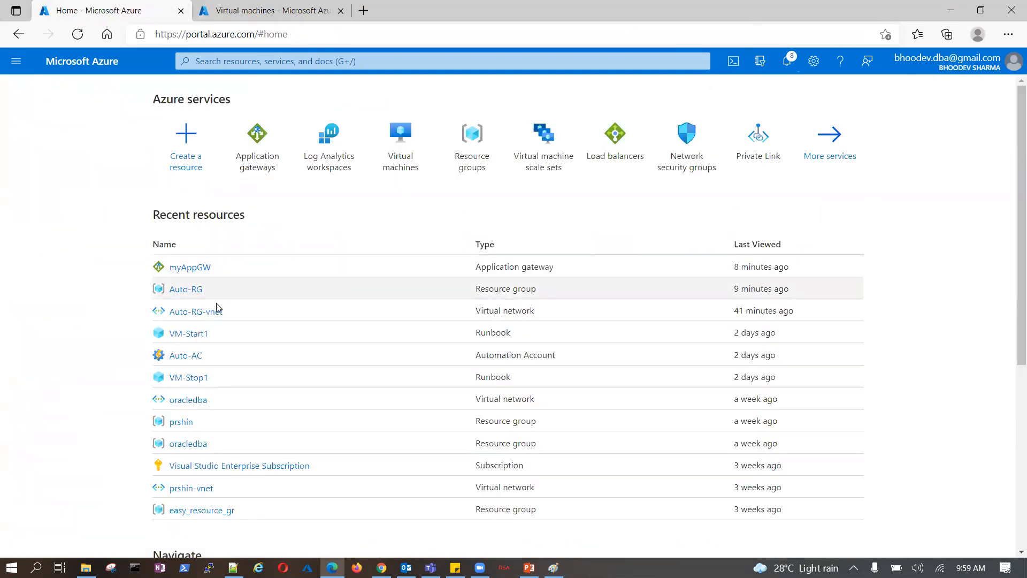
click(787, 61)
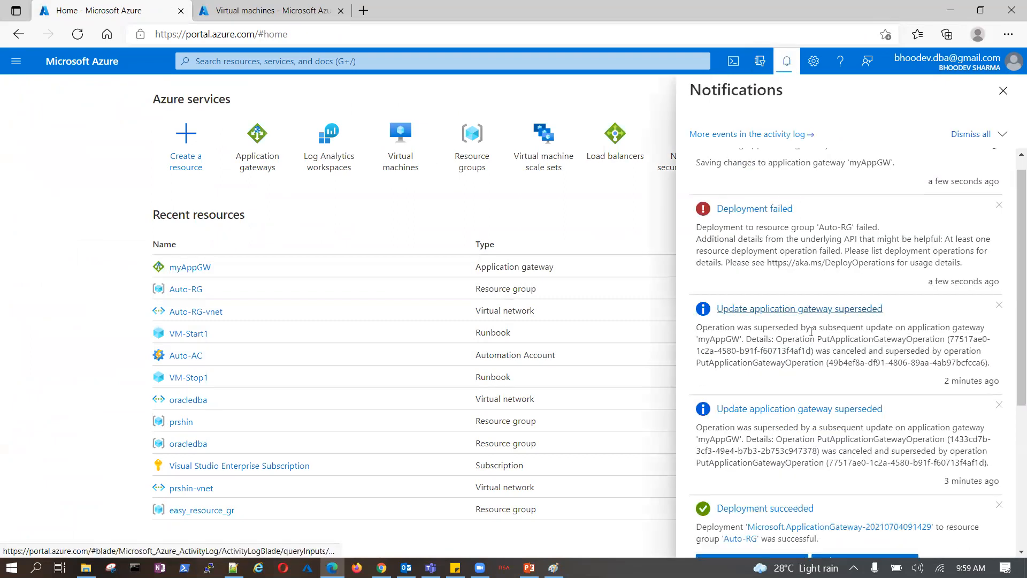
scroll(813, 362, down, 5)
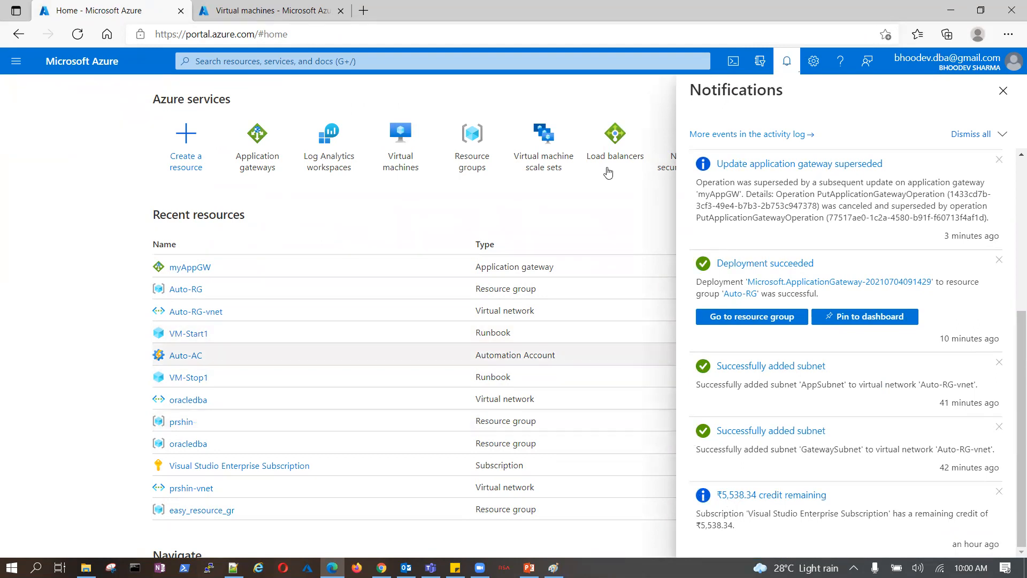
click(1005, 92)
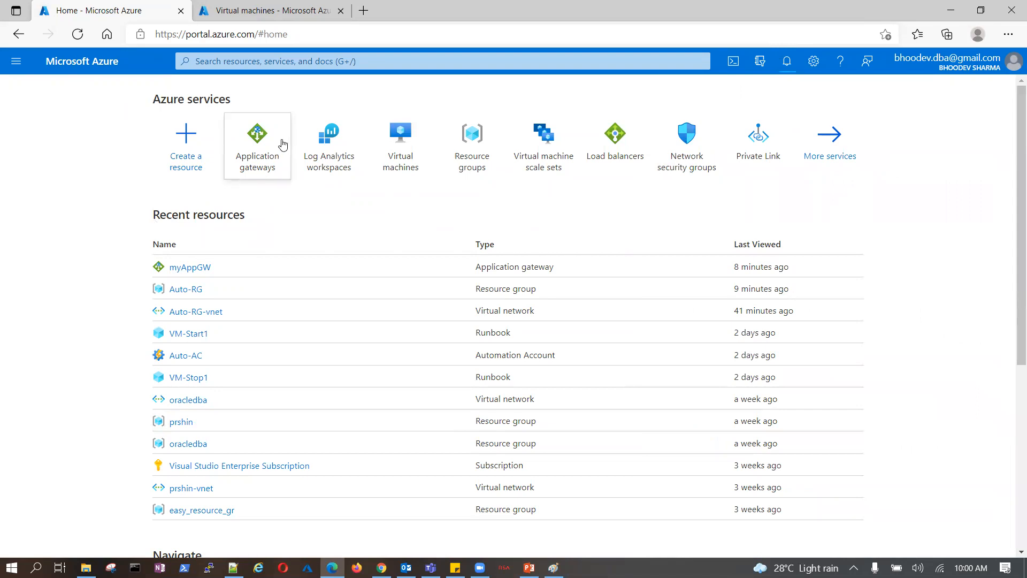
Step: Switch to Paint and close the untitled drawing without saving it
click(279, 12)
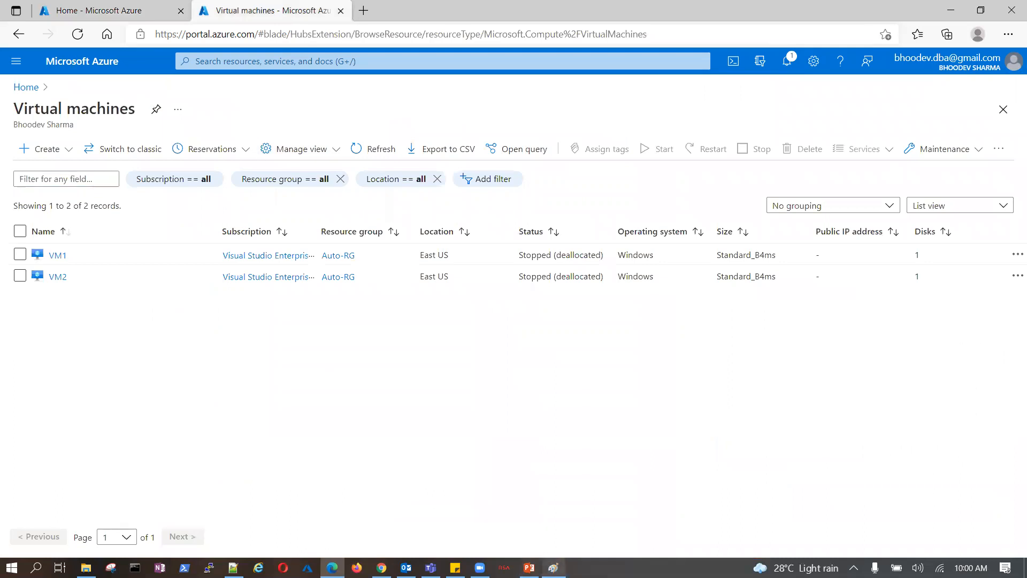
click(554, 568)
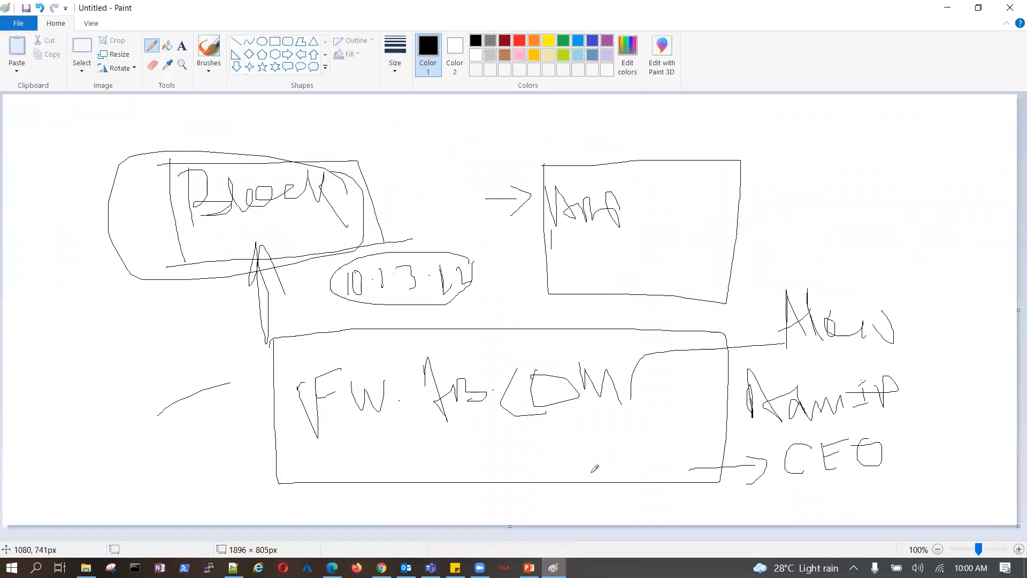
click(1010, 9)
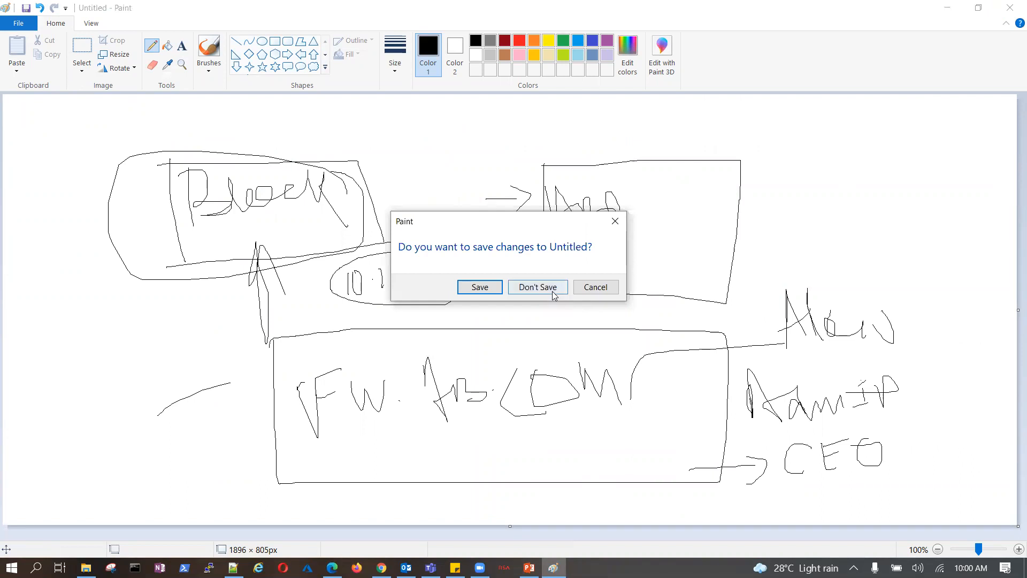
click(551, 291)
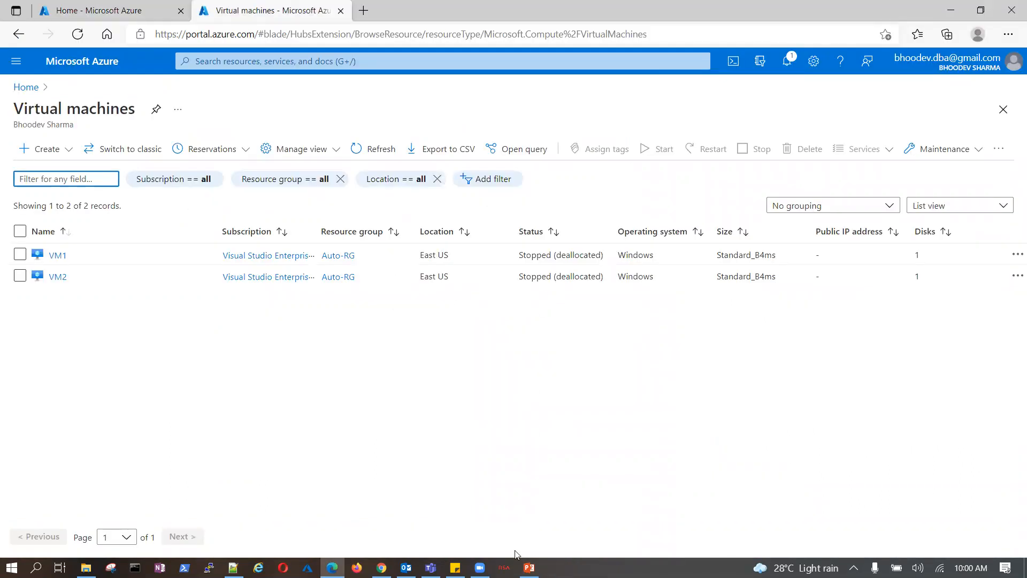
Step: Close the AZ-104T00A-ENU-PowerPoint_06.pptx presentation and open AZ-104T00A-ENU-PowerPoint_07.pptx from the course folder
click(528, 567)
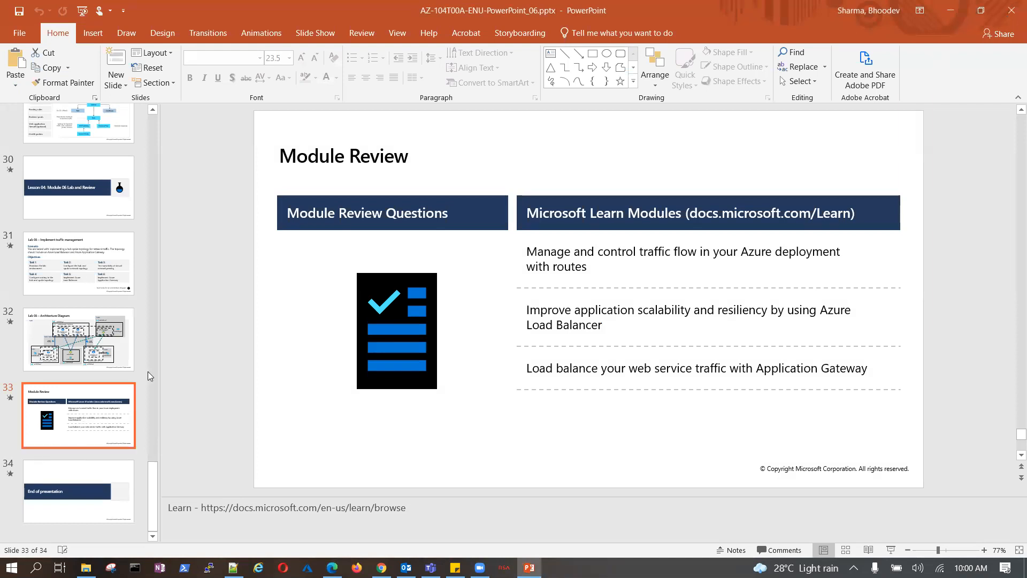
click(1012, 11)
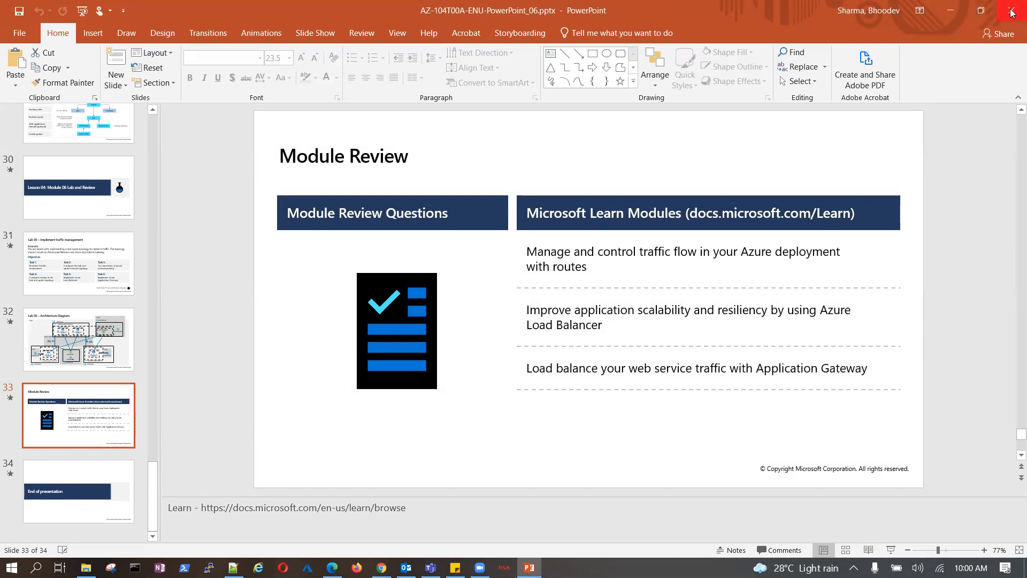
click(85, 567)
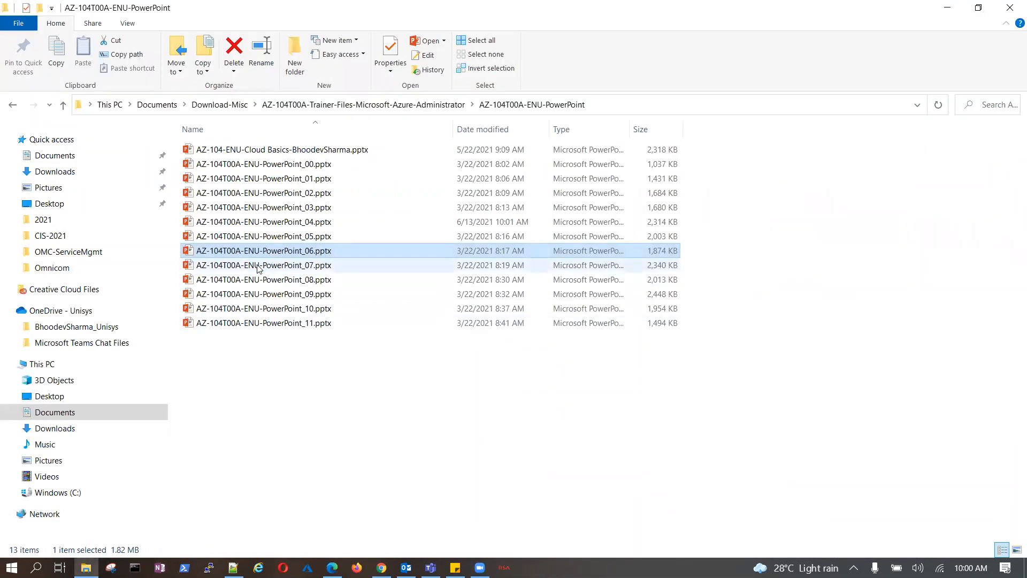
double_click(260, 266)
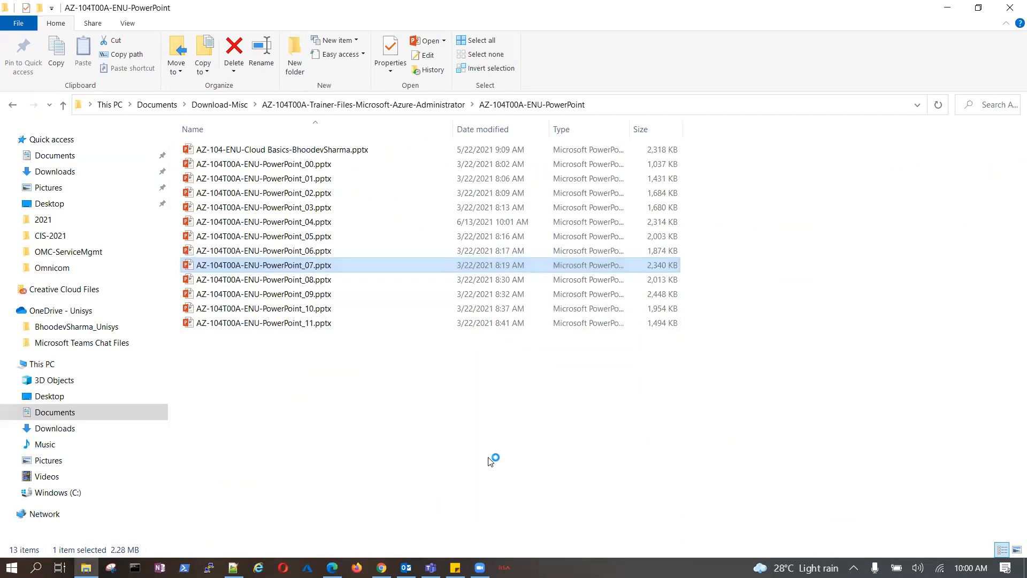
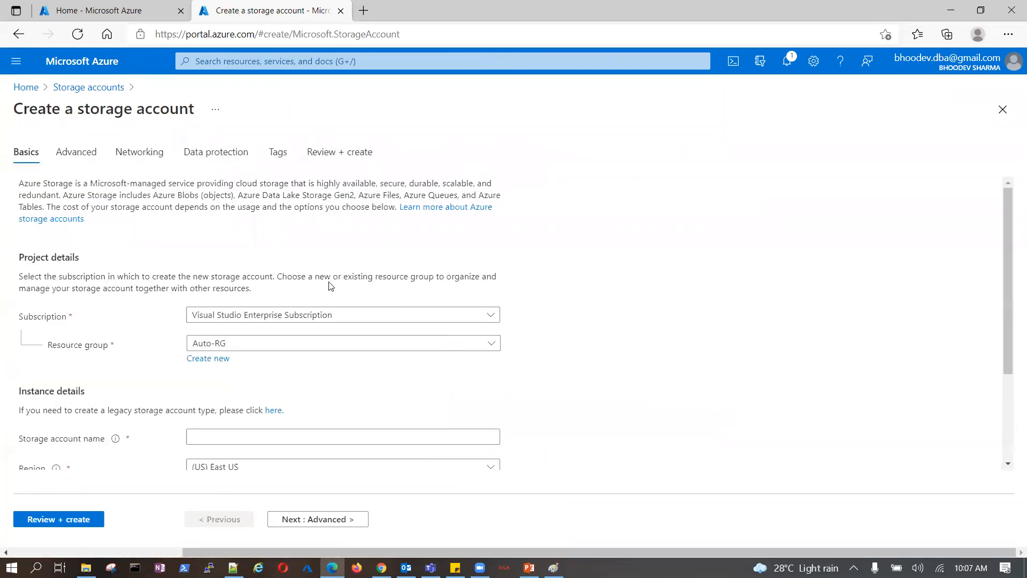
Step: Review the basic settings of the new storage account and the rules for its name
scroll(322, 280, down, 2)
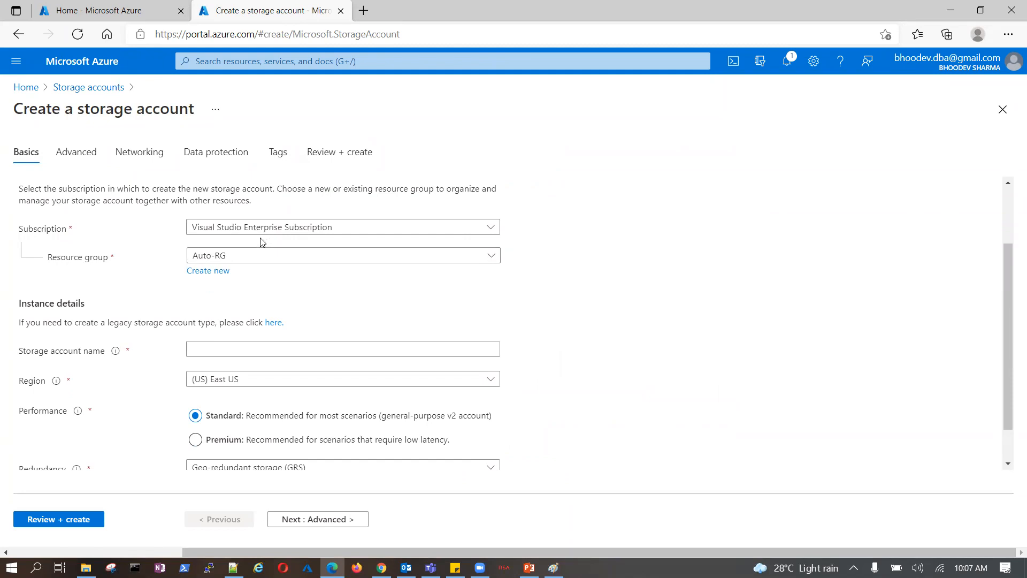
scroll(303, 301, down, 1)
click(300, 305)
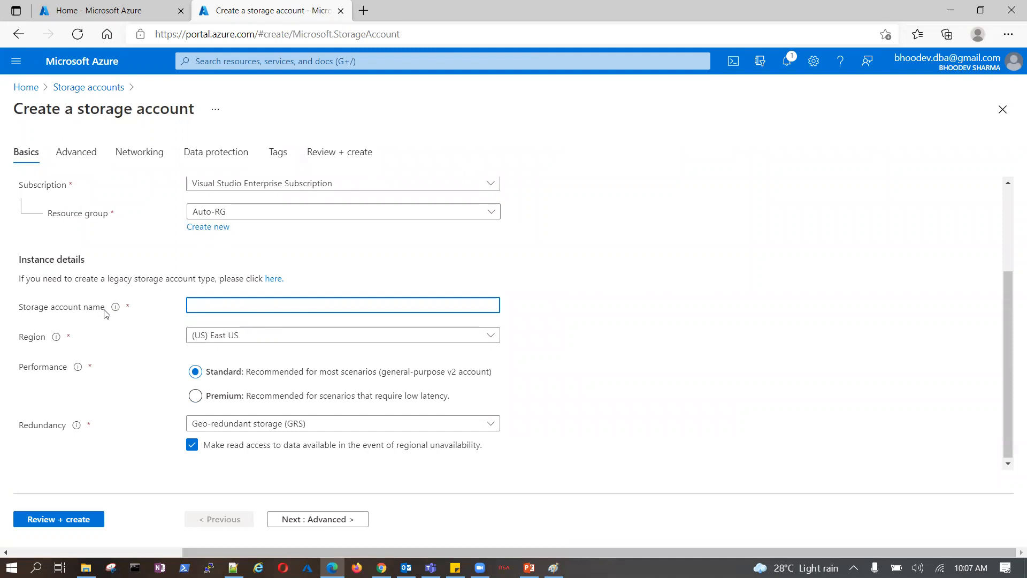
mouse_move(119, 311)
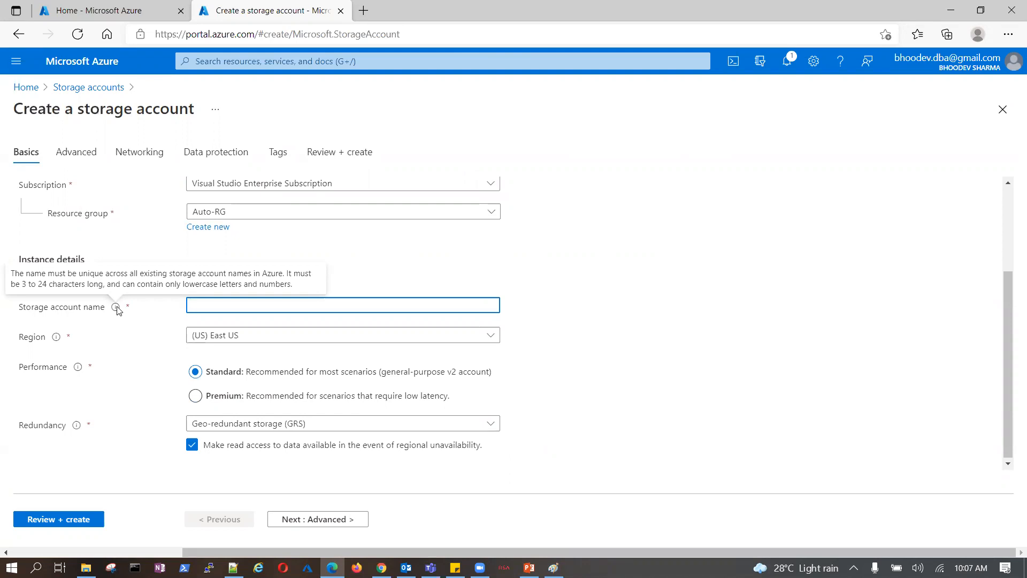
Step: Try naming the storage account with the account holder's capitalized first name followed by SA
text(Bhoodev)
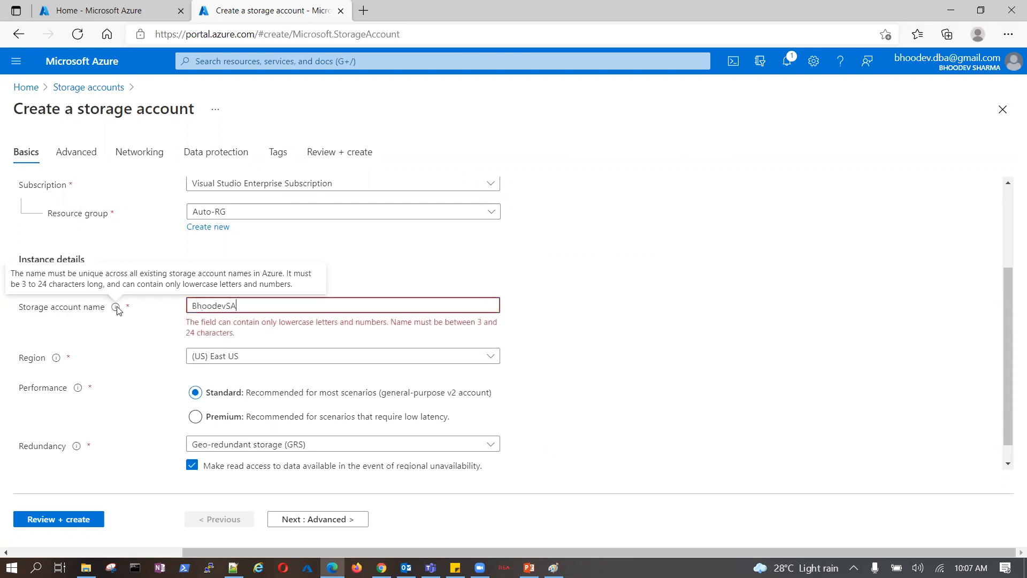
text(SA)
key(BackSpace)
key(BackSpace)
text(s)
key(BackSpace)
key(BackSpace)
key(BackSpace)
key(BackSpace)
key(BackSpace)
key(BackSpace)
key(BackSpace)
key(BackSpace)
key(BackSpace)
Step: Name the storage account with the account holder's first name followed by sa, all in lowercase
text(bhoodevsa)
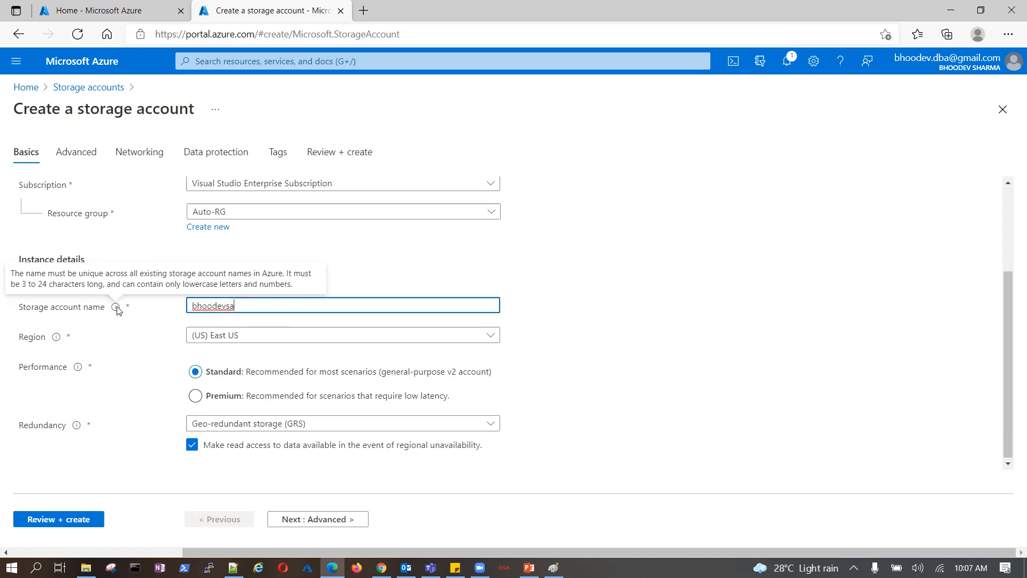
click(550, 341)
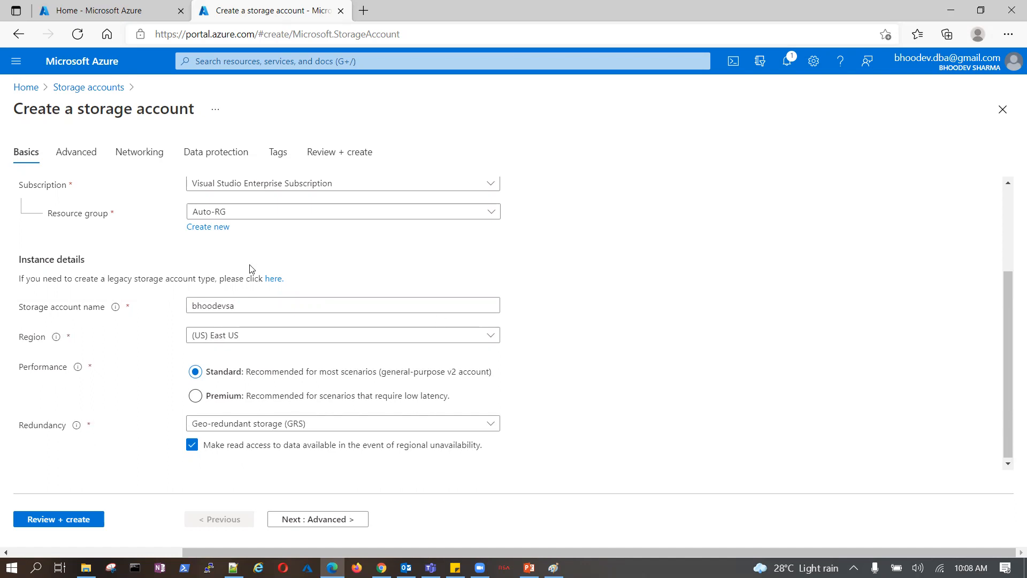
click(244, 305)
drag(242, 305, 178, 311)
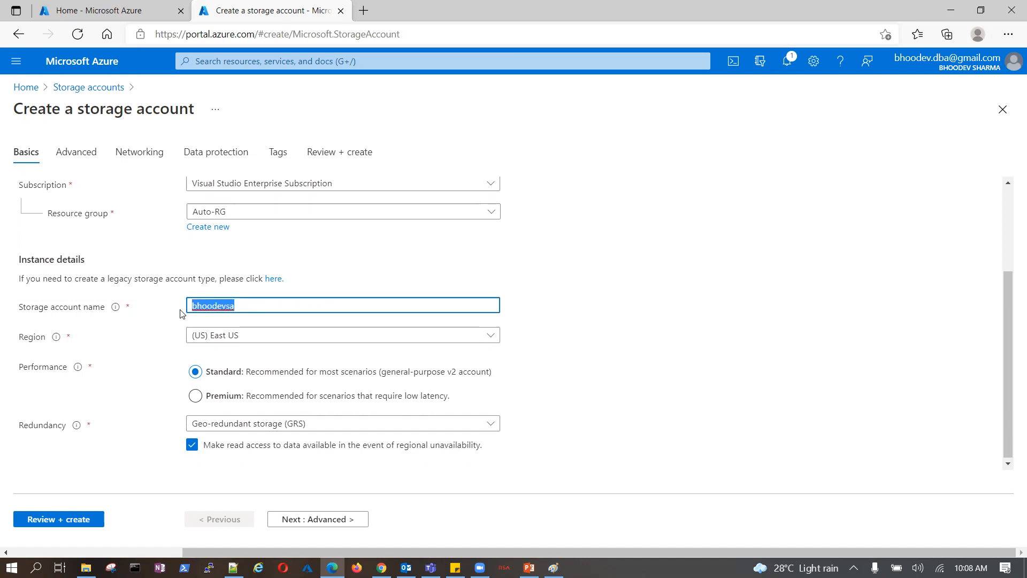
click(254, 305)
drag(193, 306, 236, 307)
scroll(264, 307, down, 1)
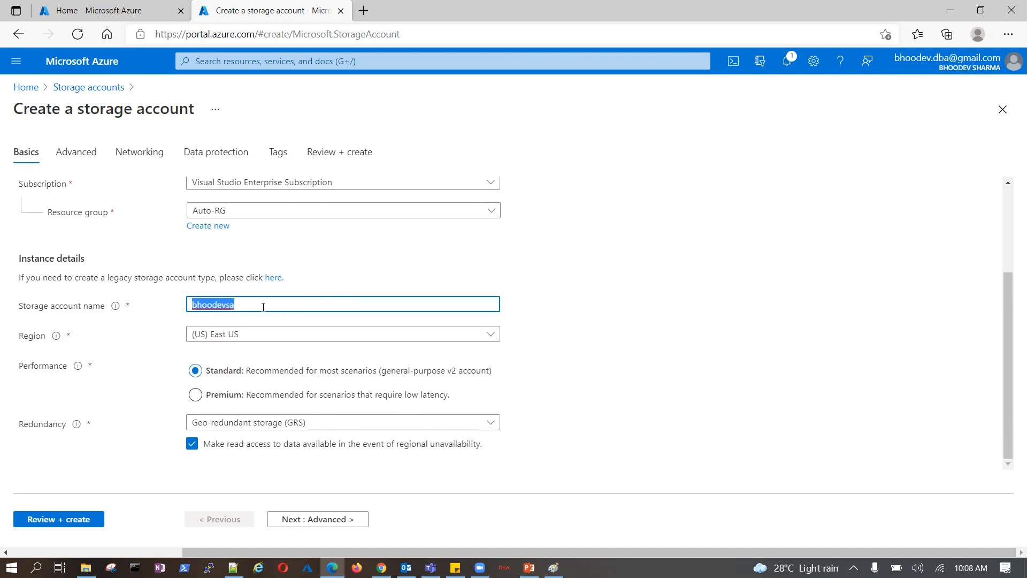
Step: Keep the (US) East US region and Standard performance for the storage account, and view its redundancy options
click(487, 341)
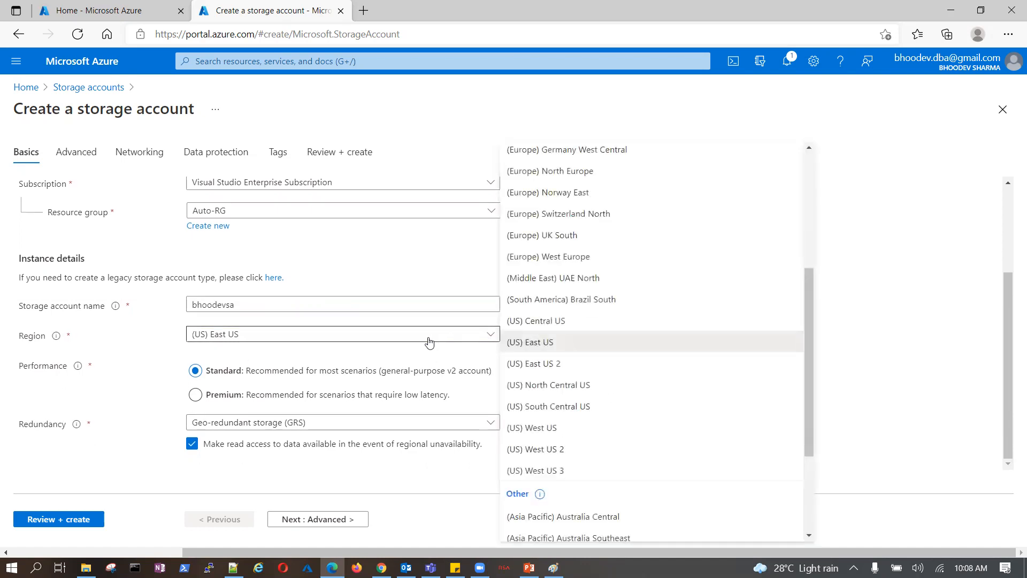
click(209, 343)
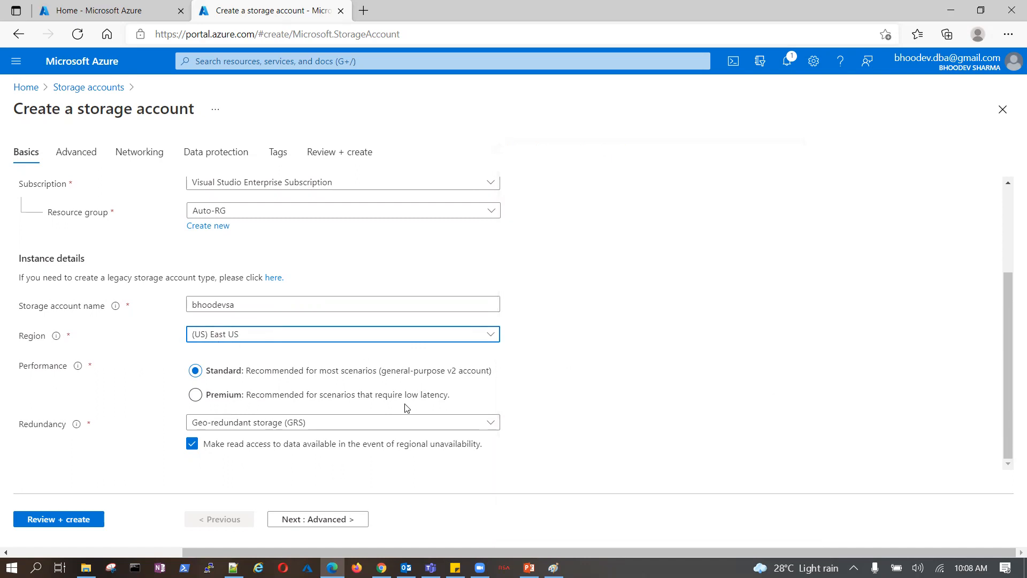
click(211, 375)
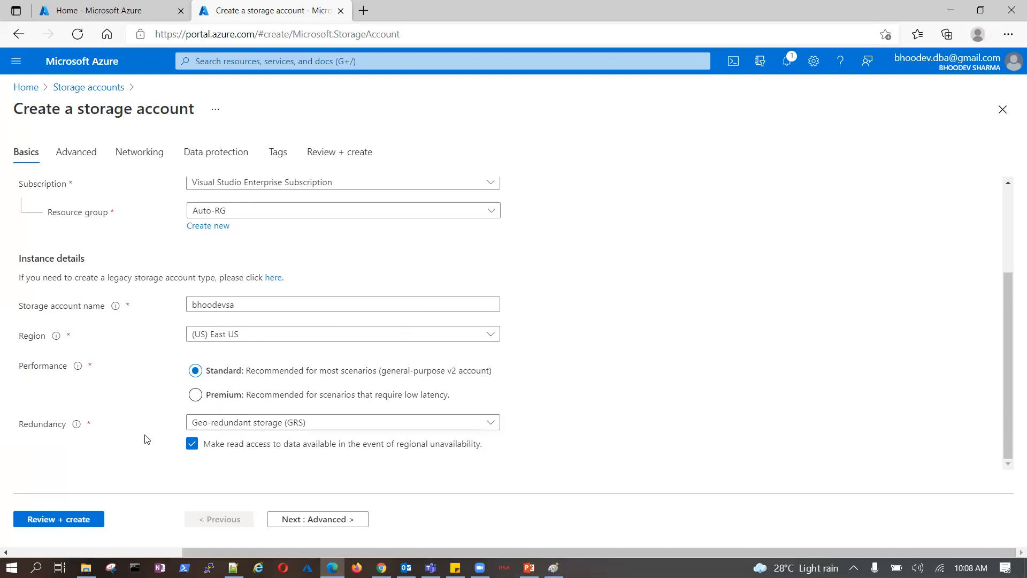
scroll(145, 405, down, 1)
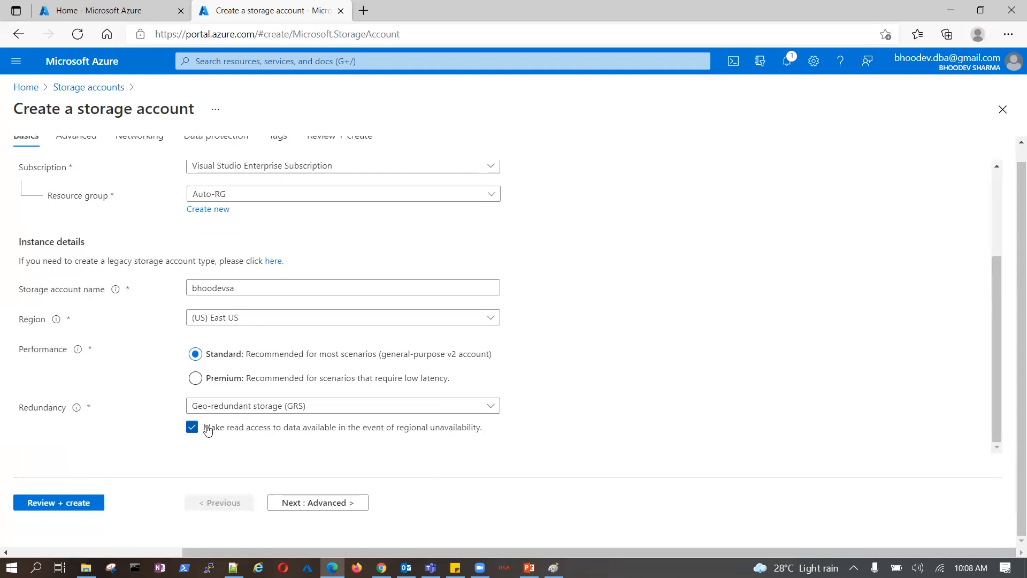
click(491, 406)
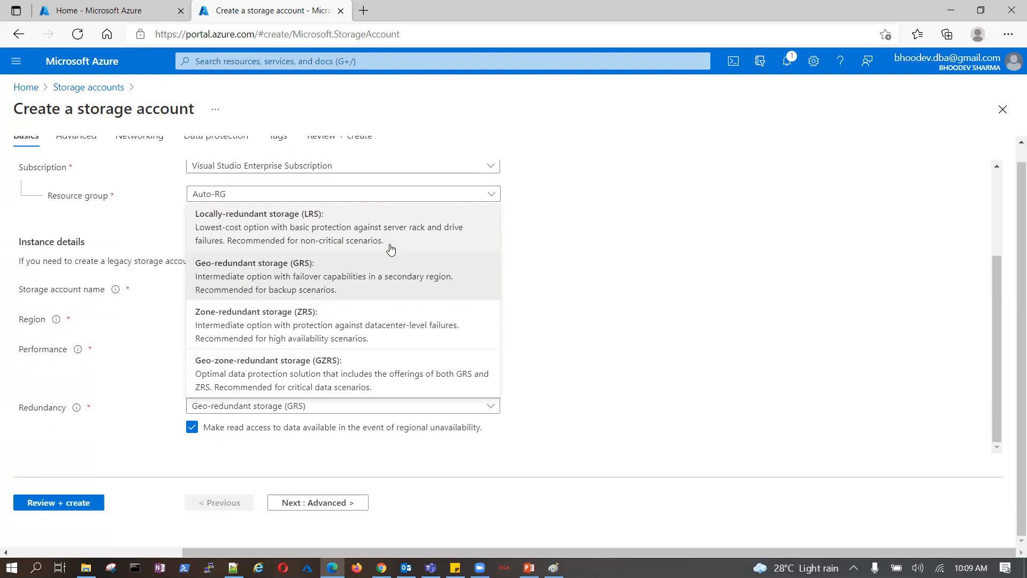
Step: Switch to Paint and draw two tall rounded rectangles, about 101 × 345 px and 105 × 340 px, inside the large red rectangle
click(554, 568)
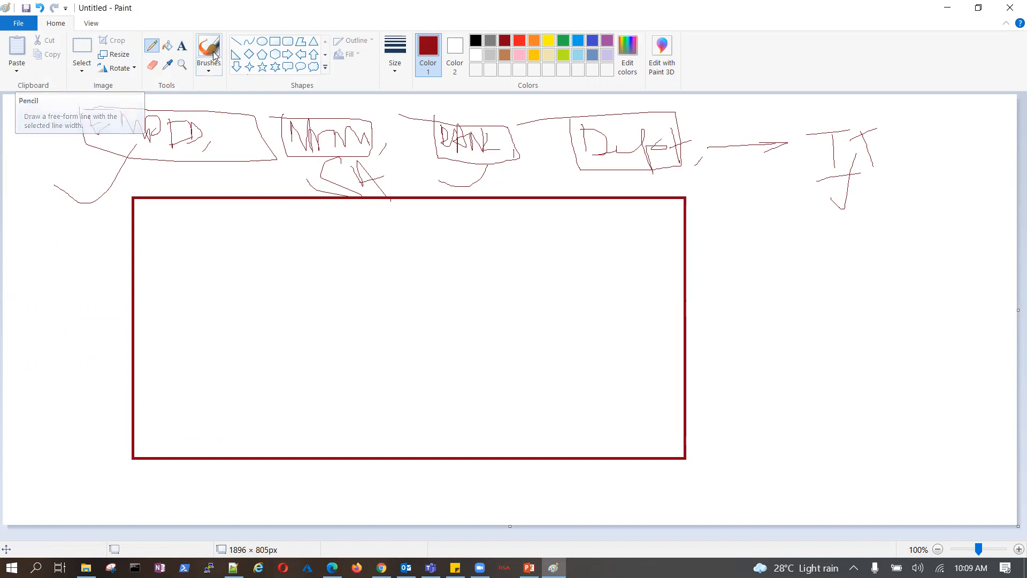
click(285, 44)
mouse_move(154, 259)
mouse_down()
mouse_move(172, 427)
mouse_move(208, 442)
mouse_up()
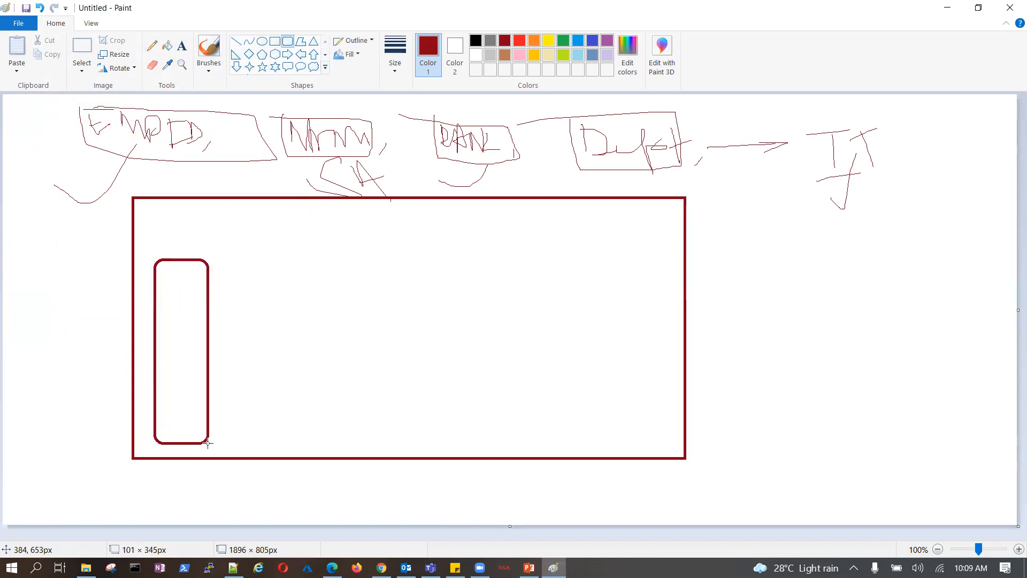
drag(326, 259, 382, 441)
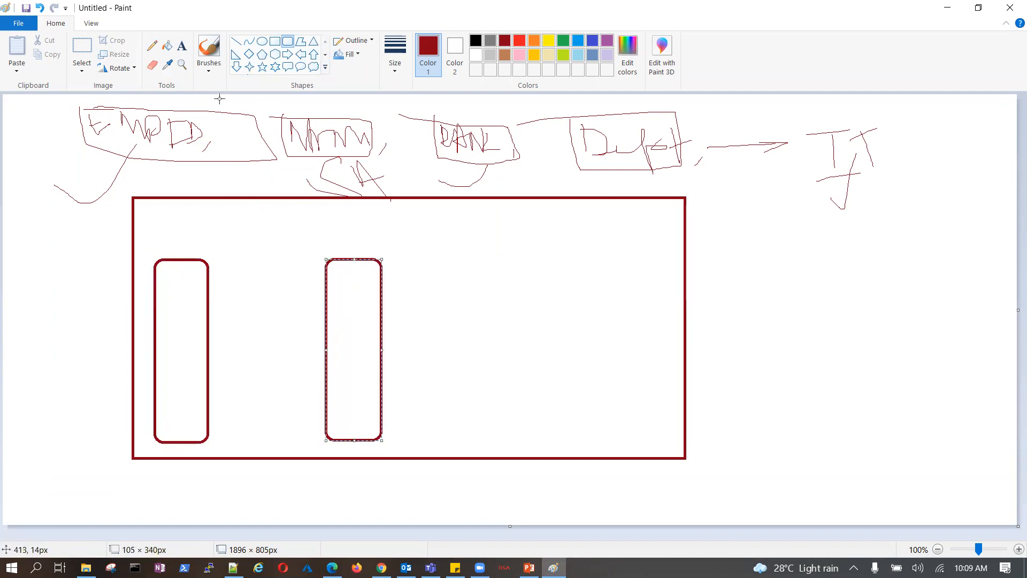
Step: Sketch a small box labelled SA inside the first rounded rectangle, and an arrow leading from that rounded rectangle to the second one
click(155, 47)
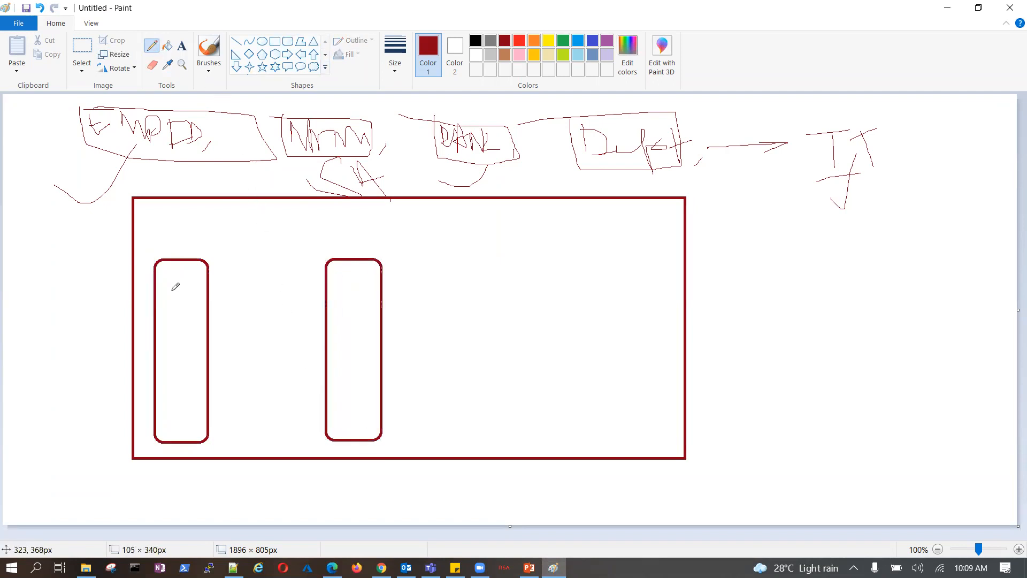
mouse_move(154, 285)
mouse_down()
mouse_move(205, 282)
mouse_move(184, 347)
mouse_move(160, 350)
mouse_move(155, 287)
mouse_up()
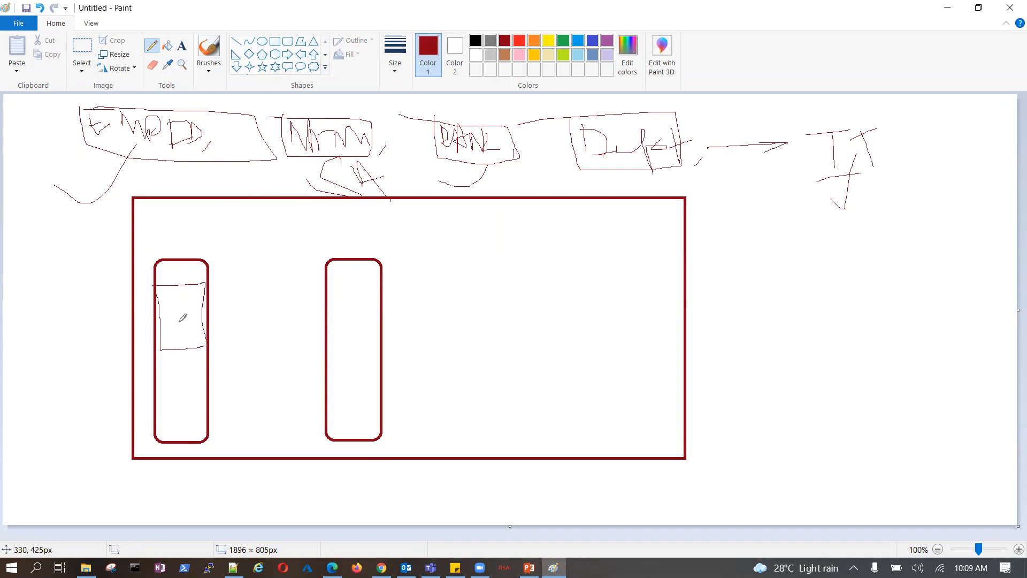
mouse_move(171, 305)
mouse_down()
mouse_move(179, 325)
mouse_move(170, 327)
mouse_move(184, 311)
mouse_move(195, 325)
mouse_up()
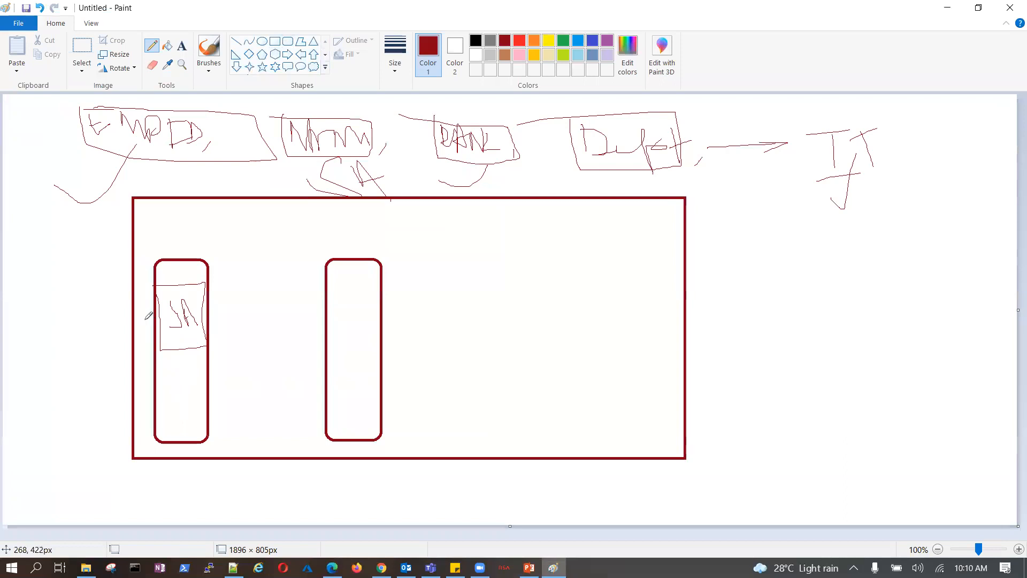
mouse_move(204, 374)
mouse_down()
mouse_move(325, 385)
mouse_move(320, 400)
mouse_up()
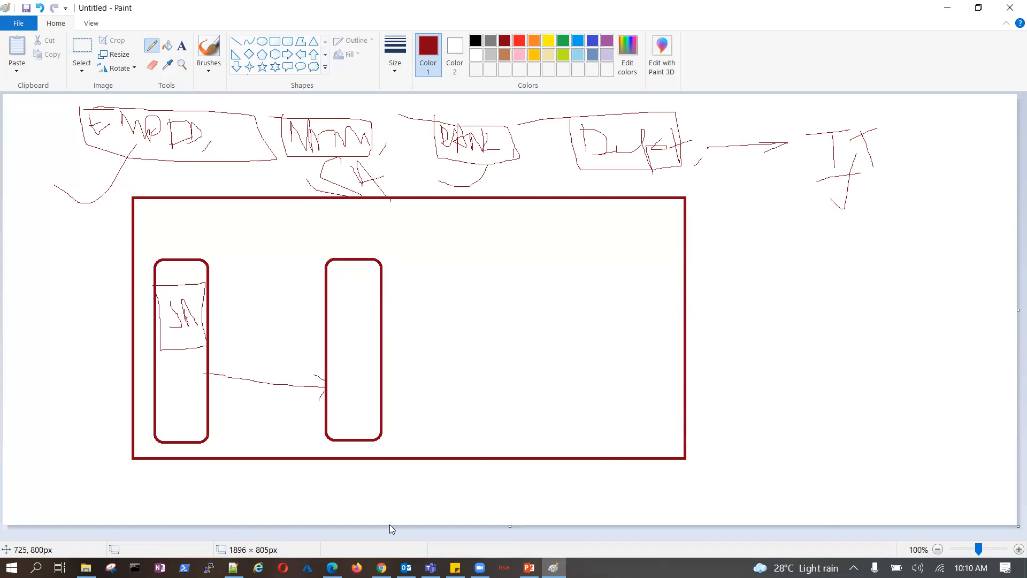
Step: Recheck the redundancy options in the Azure portal, and in Paint write AZ above the large rectangle and loop around its contents
click(333, 568)
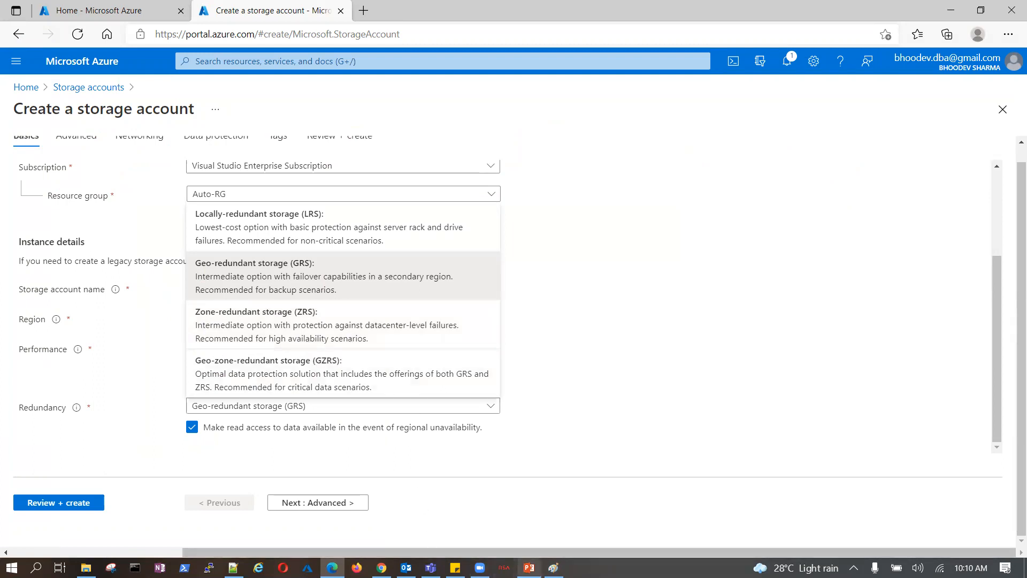
click(553, 567)
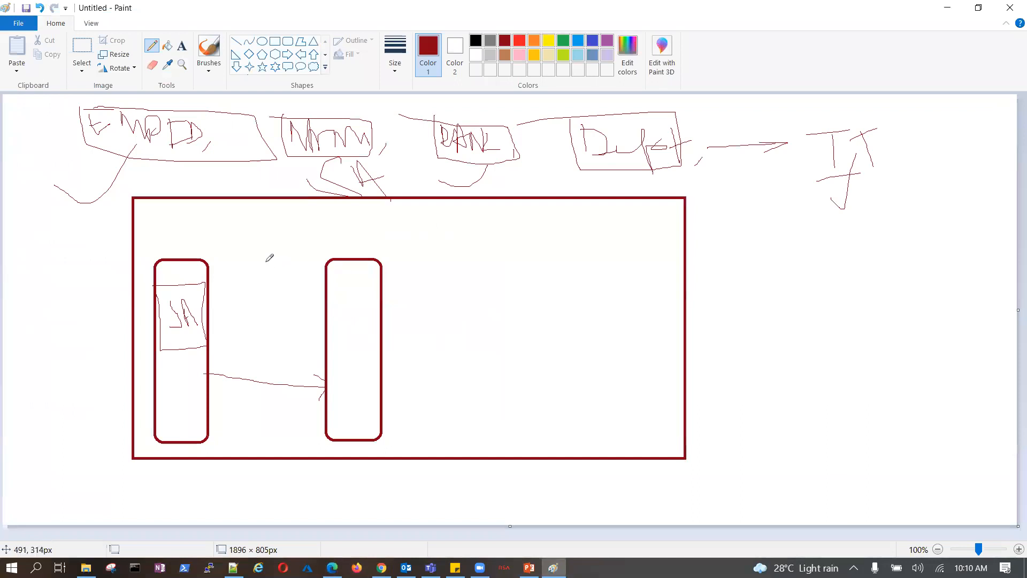
mouse_move(216, 207)
mouse_down()
mouse_move(212, 185)
mouse_move(235, 205)
mouse_move(230, 191)
mouse_move(248, 180)
mouse_move(254, 195)
mouse_move(124, 250)
mouse_move(244, 421)
mouse_move(698, 354)
mouse_move(489, 228)
mouse_move(227, 225)
mouse_up()
mouse_move(110, 320)
mouse_down()
mouse_move(143, 340)
mouse_move(125, 351)
mouse_up()
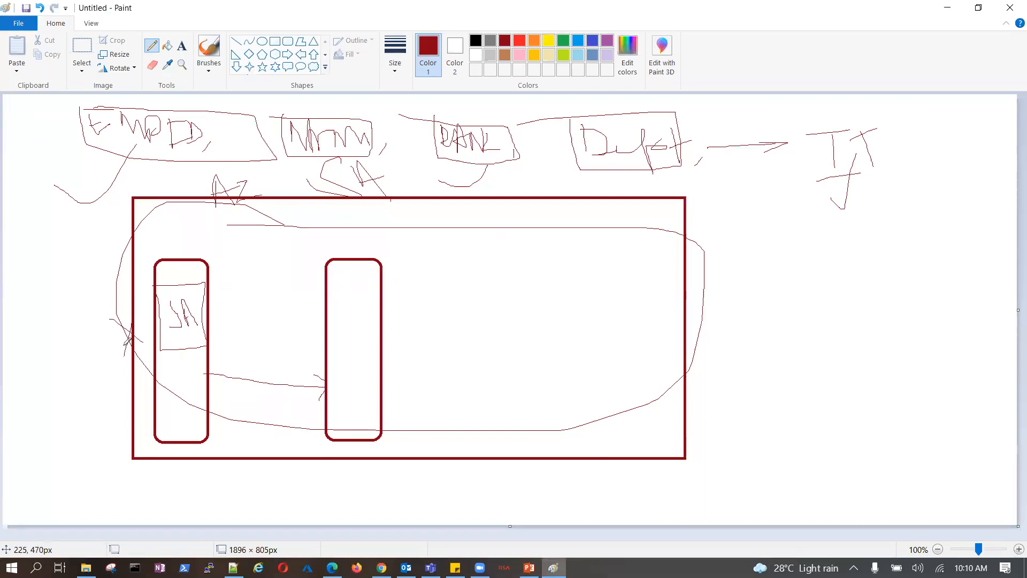
Step: Add tick marks at both rounded rectangles and the AZ label, and sketch another large freehand loop around the diagram
drag(170, 272, 199, 210)
drag(332, 299, 373, 244)
mouse_move(271, 199)
mouse_down()
mouse_move(286, 214)
mouse_move(293, 184)
mouse_up()
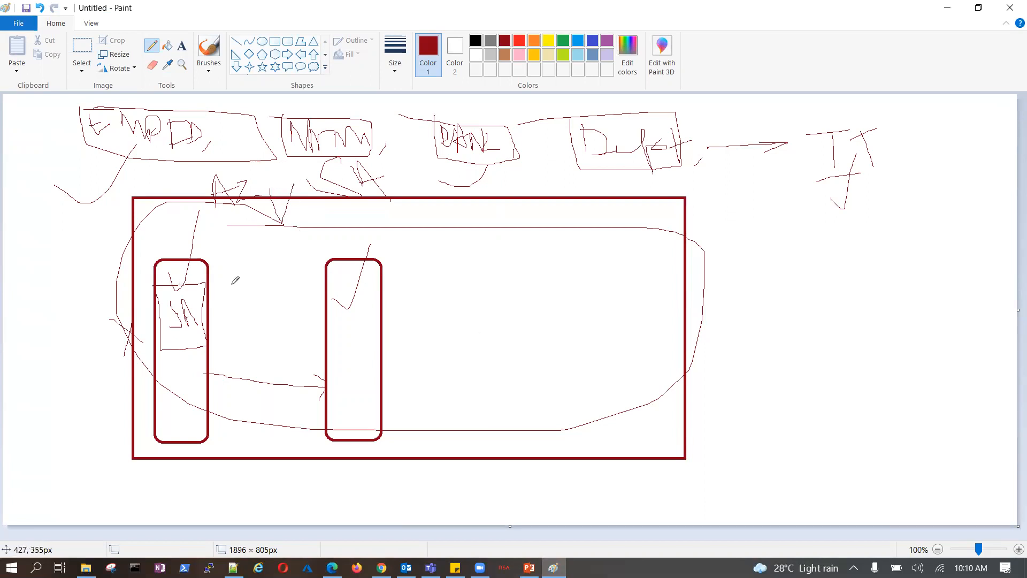
mouse_move(167, 239)
mouse_down()
mouse_move(297, 227)
mouse_move(516, 232)
mouse_move(645, 487)
mouse_move(199, 503)
mouse_move(138, 297)
mouse_move(175, 237)
mouse_up()
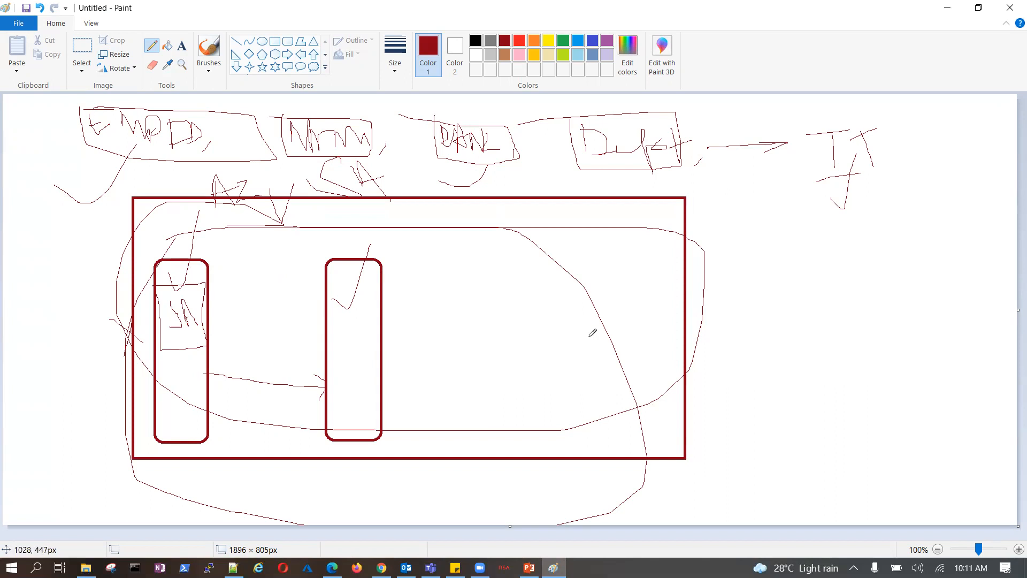
Step: Sketch a separate tall region box with a labelled inner box, and connect the second rounded rectangle to it with a curved arrow
mouse_move(787, 207)
mouse_down()
mouse_move(827, 485)
mouse_move(994, 482)
mouse_move(1000, 366)
mouse_move(973, 167)
mouse_move(774, 211)
mouse_up()
mouse_move(885, 361)
mouse_down()
mouse_move(887, 316)
mouse_move(911, 384)
mouse_move(901, 354)
mouse_move(930, 323)
mouse_move(919, 369)
mouse_move(945, 352)
mouse_up()
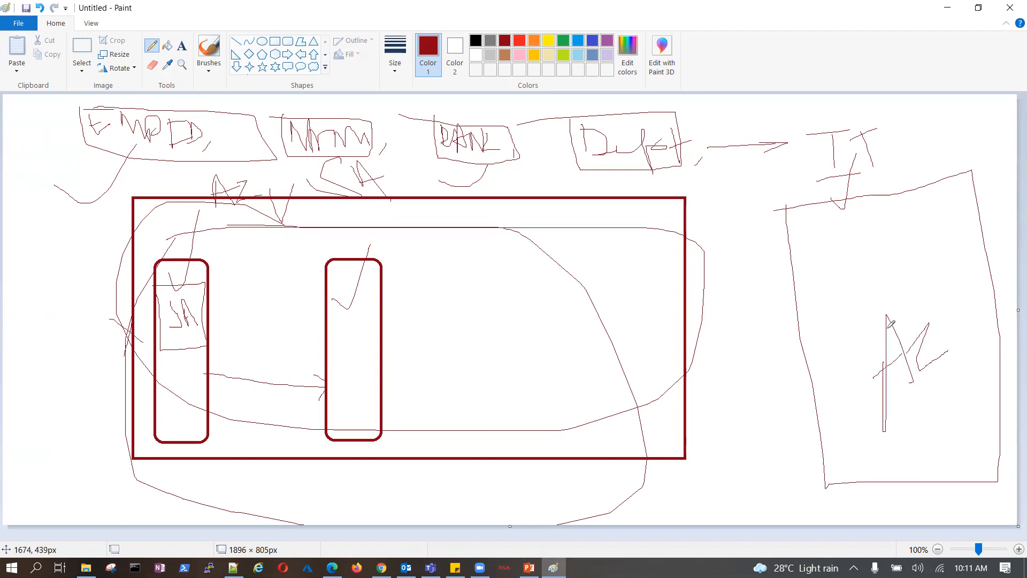
drag(335, 355, 339, 371)
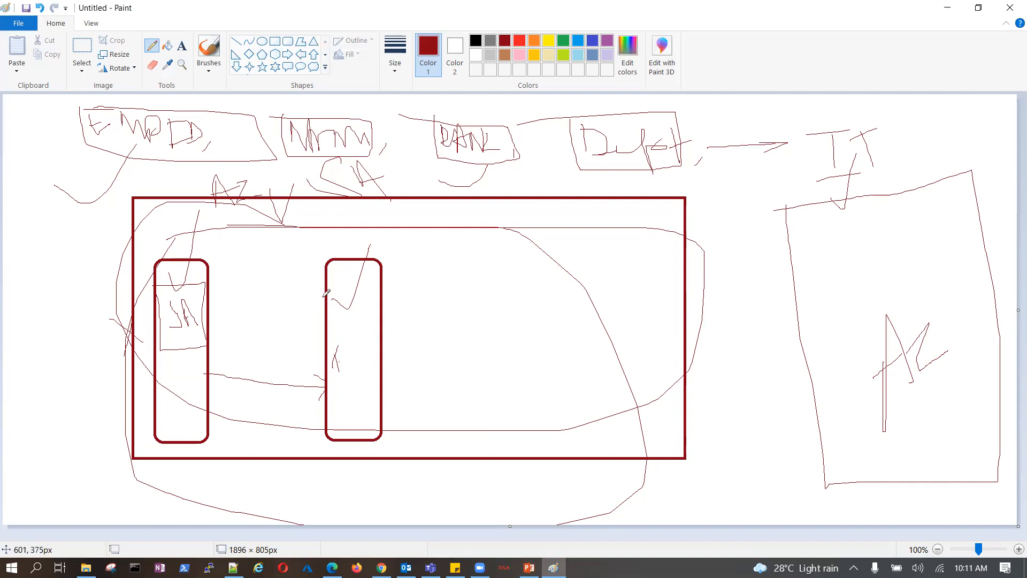
mouse_move(353, 360)
mouse_down()
mouse_move(485, 266)
mouse_move(662, 260)
mouse_move(881, 352)
mouse_move(871, 358)
mouse_up()
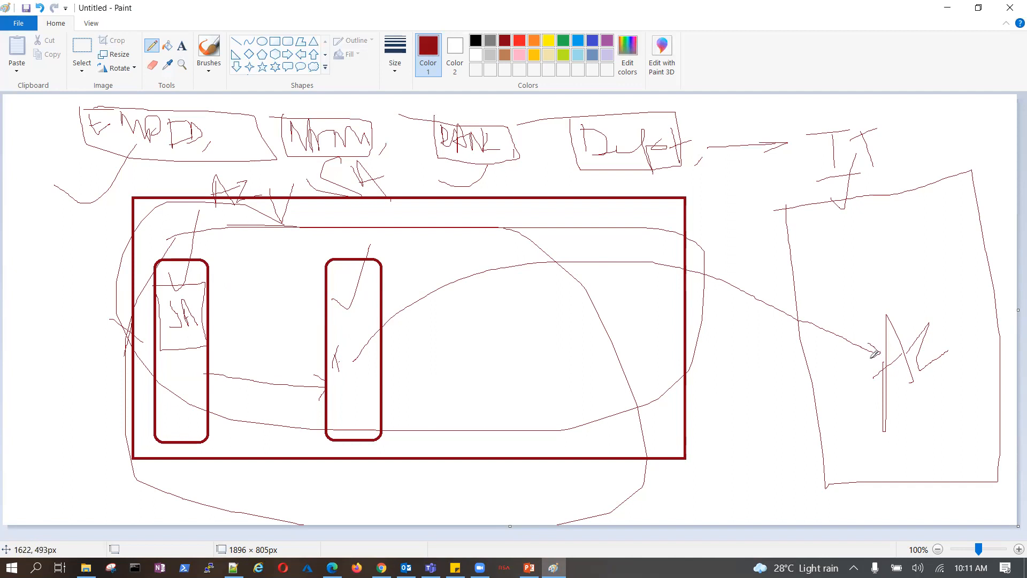
mouse_move(868, 306)
mouse_down()
mouse_move(883, 435)
mouse_move(971, 401)
mouse_move(963, 306)
mouse_move(867, 307)
mouse_up()
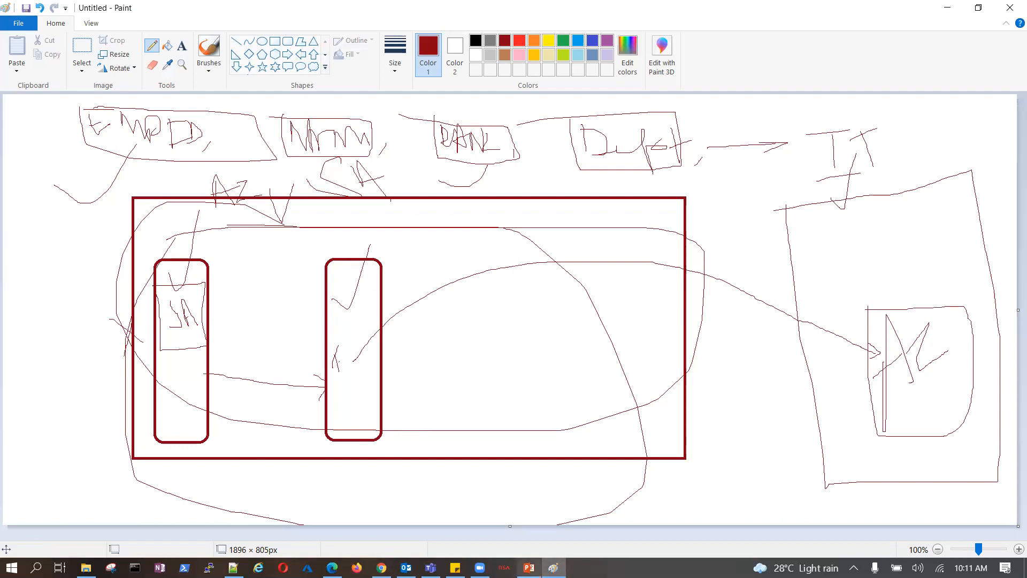
Step: Review the redundancy options in the Azure portal, and start a blank picture in Paint without saving the current drawing
mouse_move(332, 567)
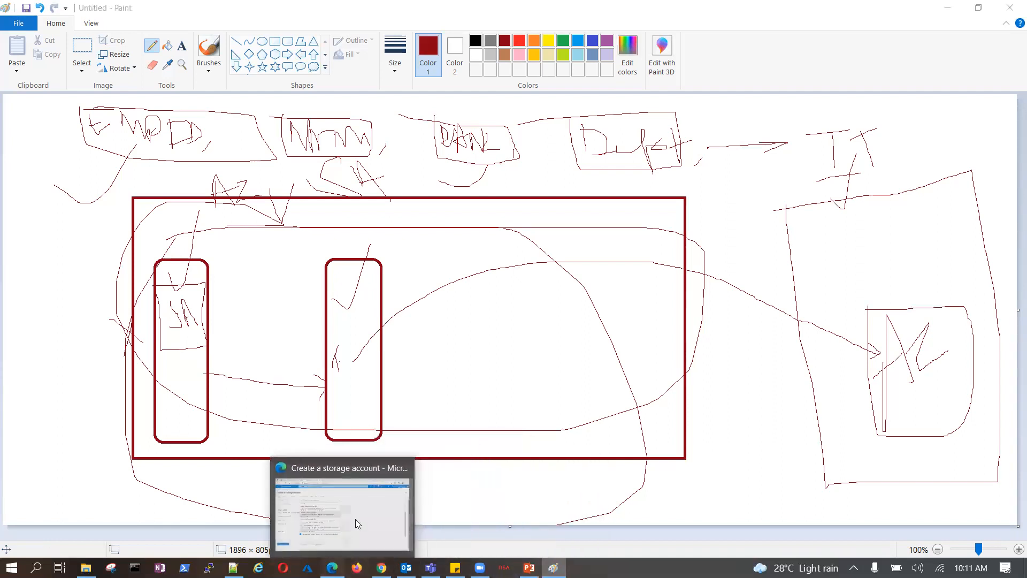
click(358, 524)
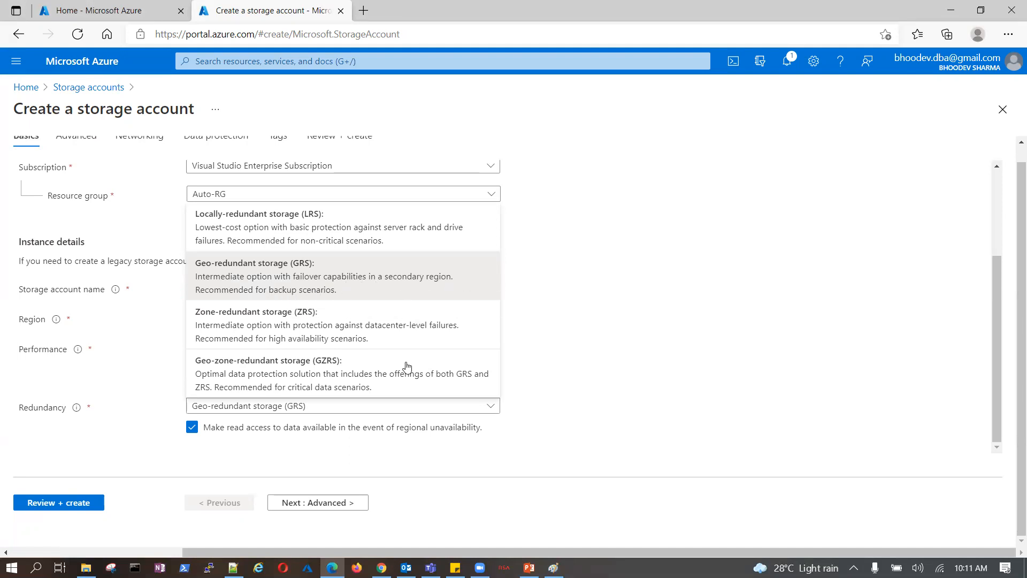
click(553, 567)
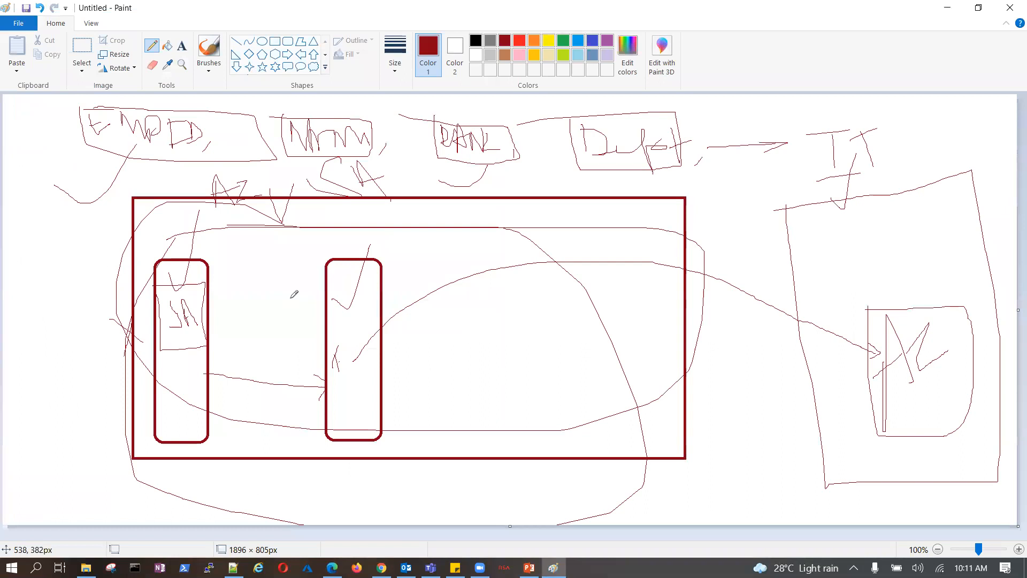
click(18, 23)
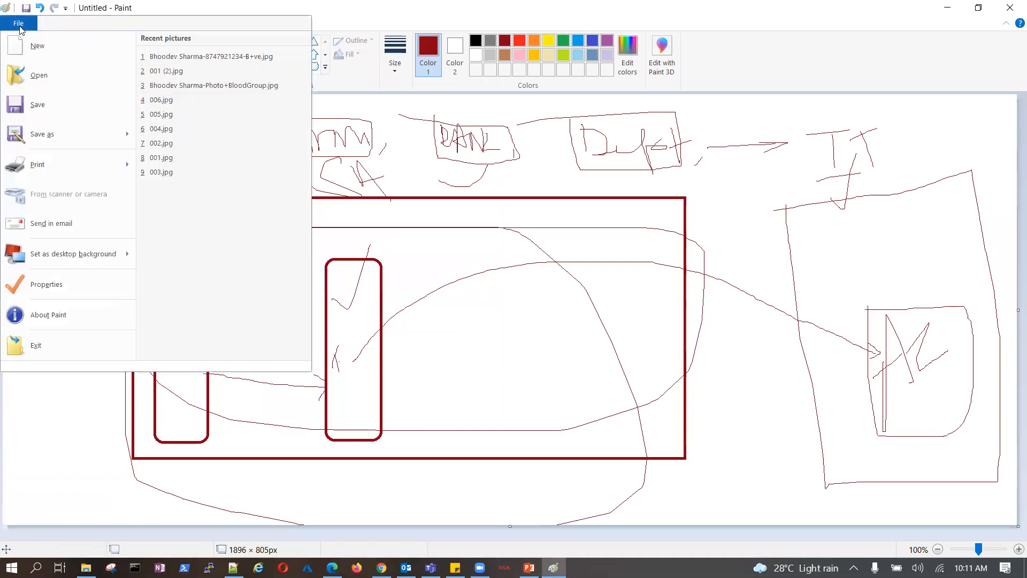
click(18, 45)
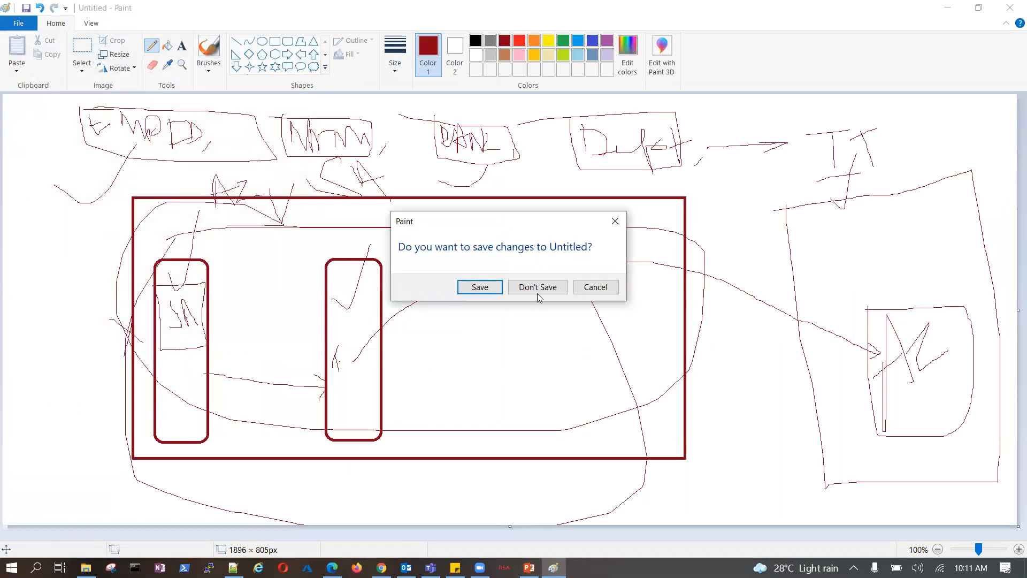
click(538, 290)
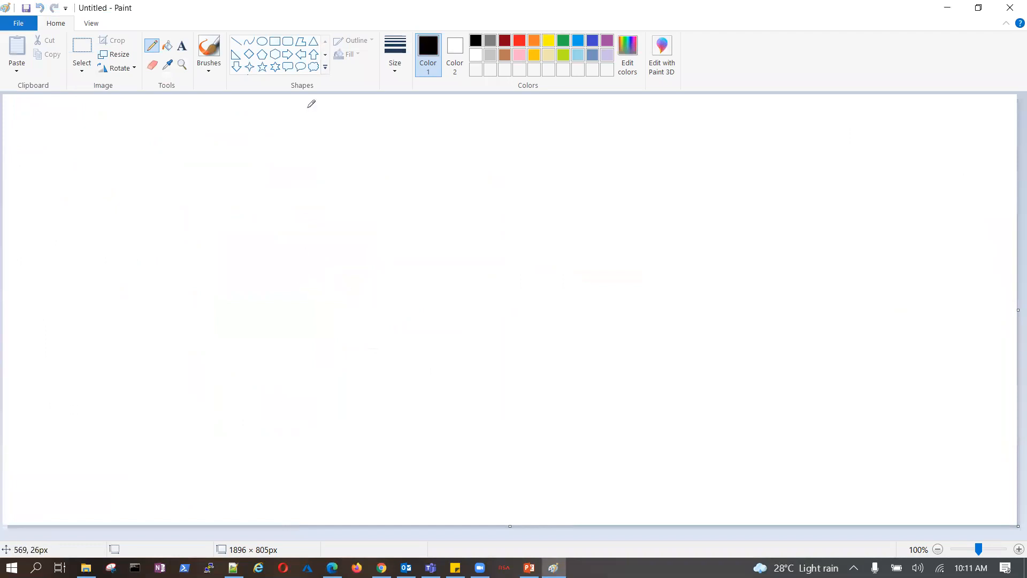
Step: Draw a black rectangle about 338 × 220 px on the blank canvas and handwrite AZ1 inside it
click(276, 43)
drag(99, 166, 279, 284)
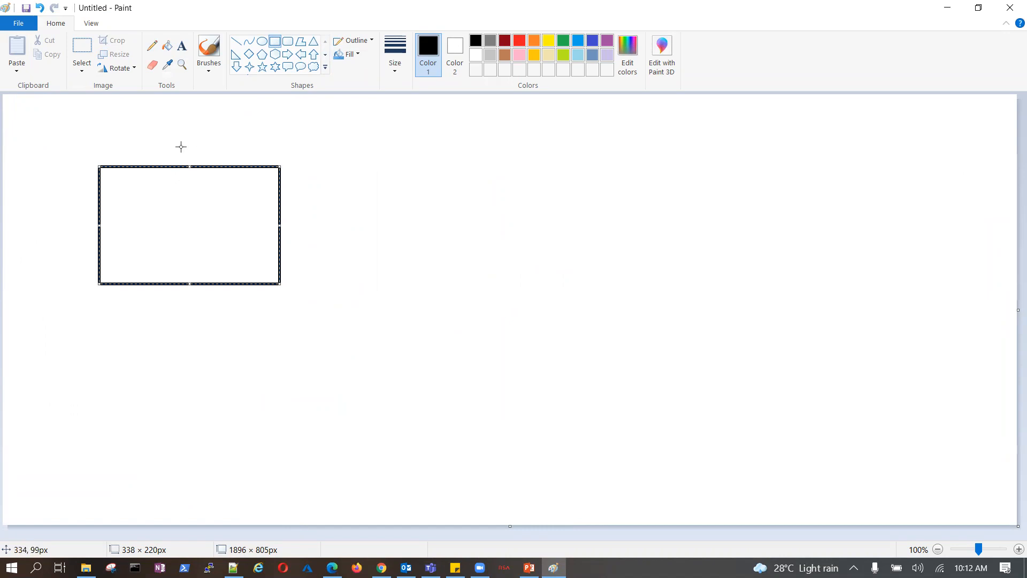
click(159, 50)
mouse_move(137, 210)
mouse_down()
mouse_move(146, 239)
mouse_move(155, 216)
mouse_move(161, 233)
mouse_move(178, 214)
mouse_move(196, 222)
mouse_up()
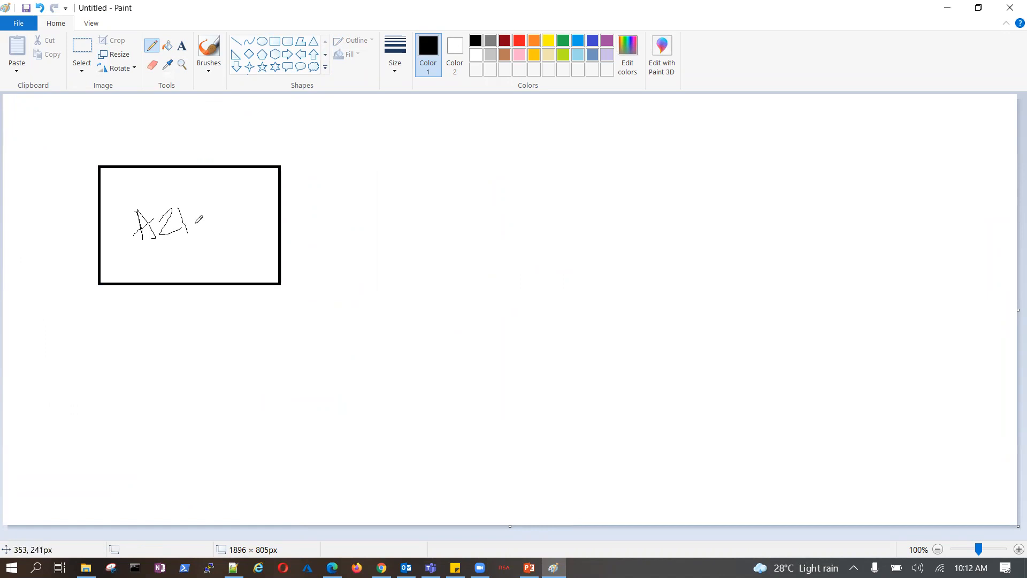
Step: Draw a second black rectangle beside the first and handwrite AZ2 inside it
click(275, 42)
mouse_move(303, 164)
mouse_down()
mouse_move(314, 246)
mouse_move(333, 282)
mouse_move(454, 281)
mouse_up()
click(152, 46)
mouse_move(329, 235)
mouse_down()
mouse_move(352, 263)
mouse_move(371, 212)
mouse_move(371, 229)
mouse_move(381, 213)
mouse_move(421, 228)
mouse_up()
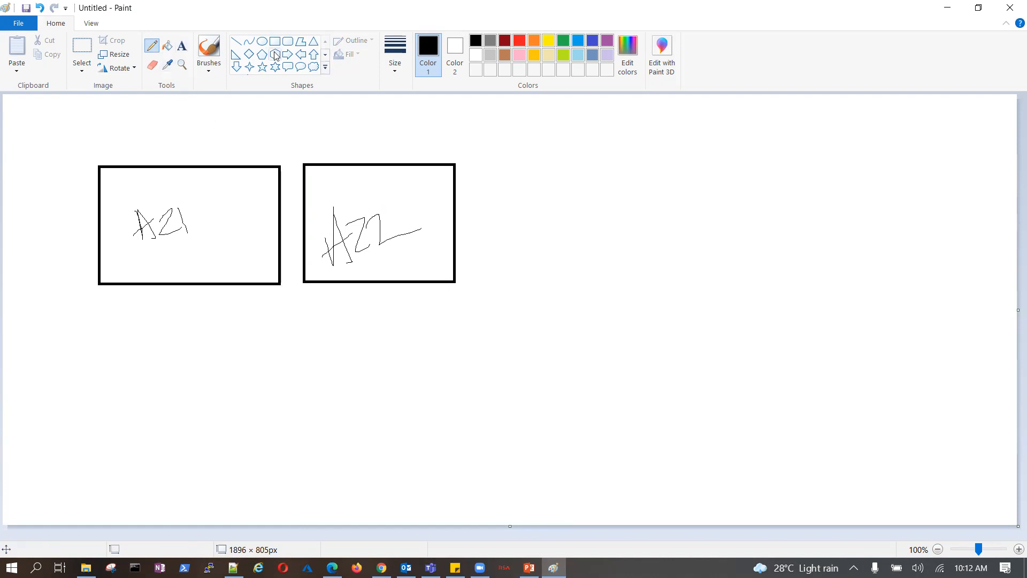
Step: Enclose both availability zone rectangles in a red rounded rectangle of about 811 × 364 px
click(288, 41)
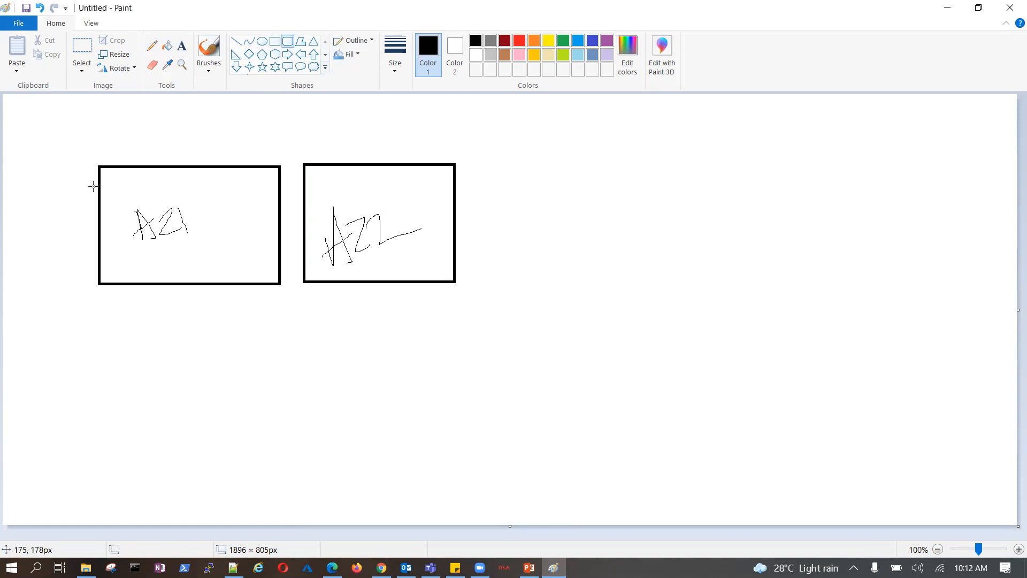
drag(59, 127, 493, 321)
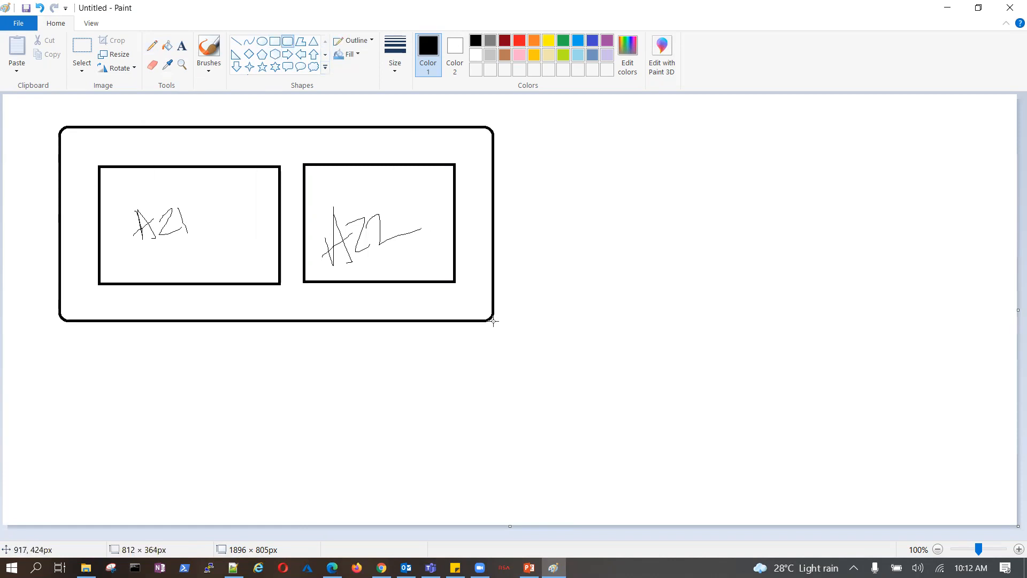
click(520, 41)
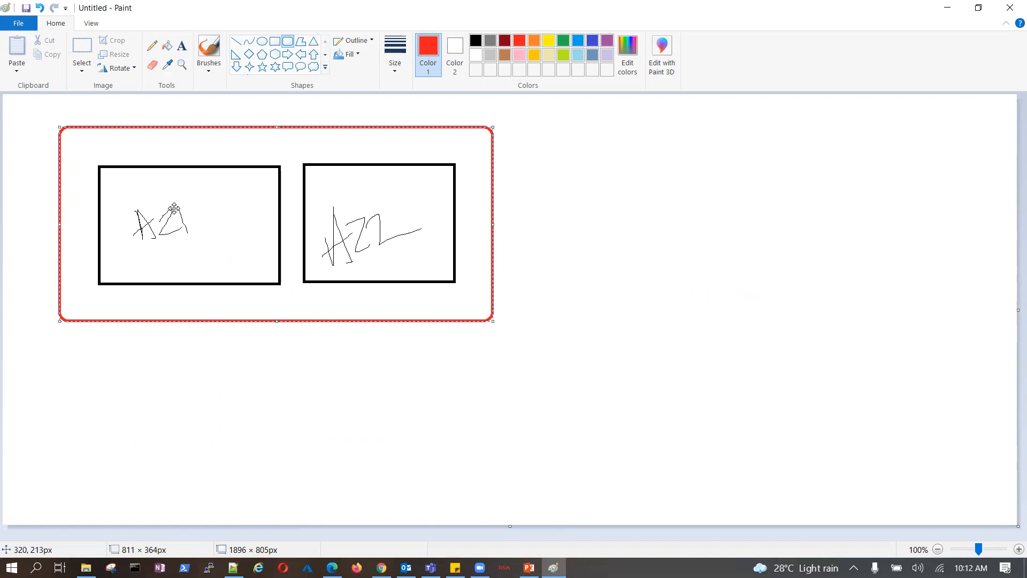
Step: Add a small red freehand tick mark above each of the AZ1 and AZ2 labels
click(152, 46)
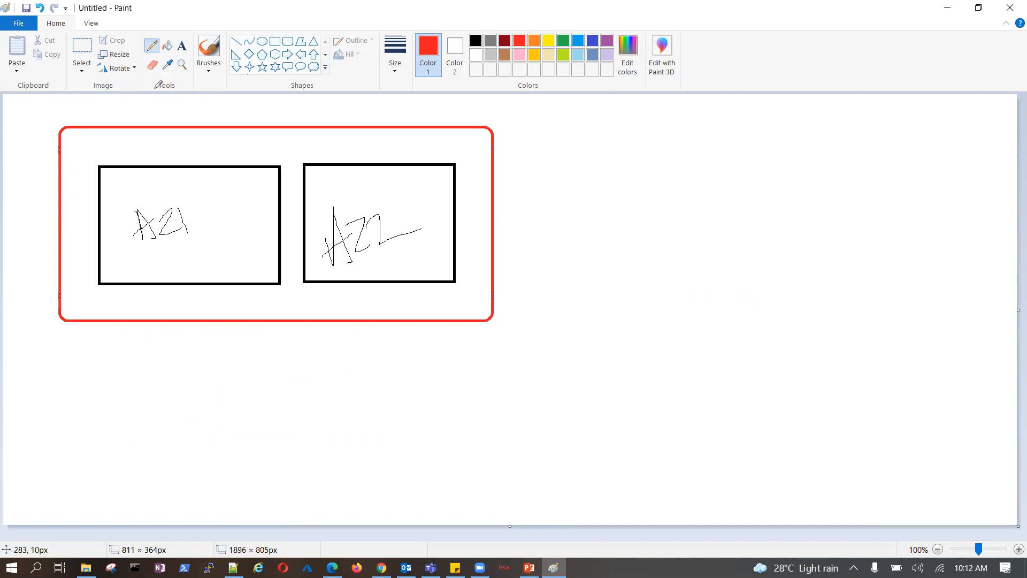
drag(150, 196, 167, 187)
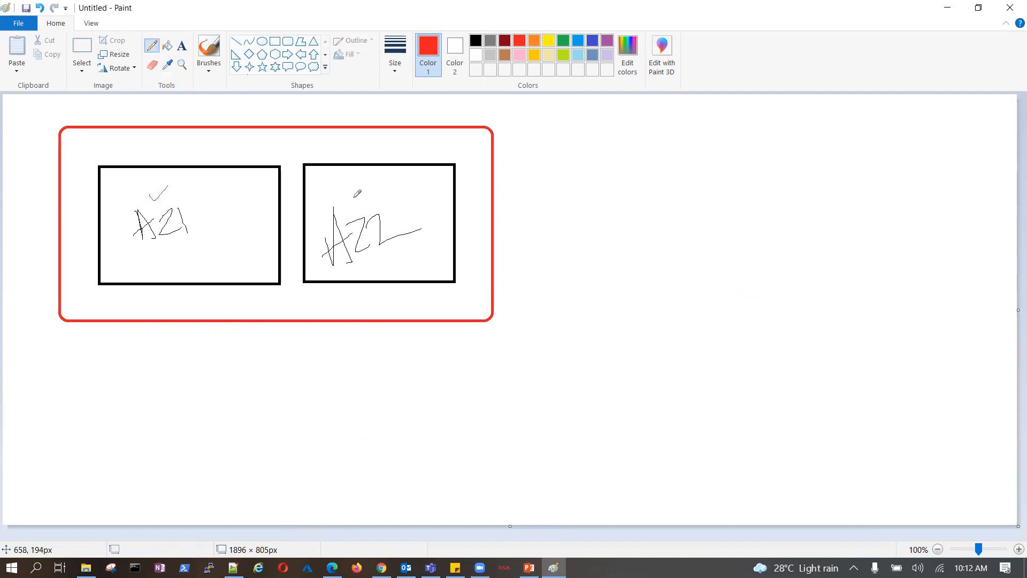
drag(343, 199, 352, 212)
Step: Draw a separate red rectangle about 634 × 359 px for the second region, and cross out the first region with two straight red lines
click(275, 41)
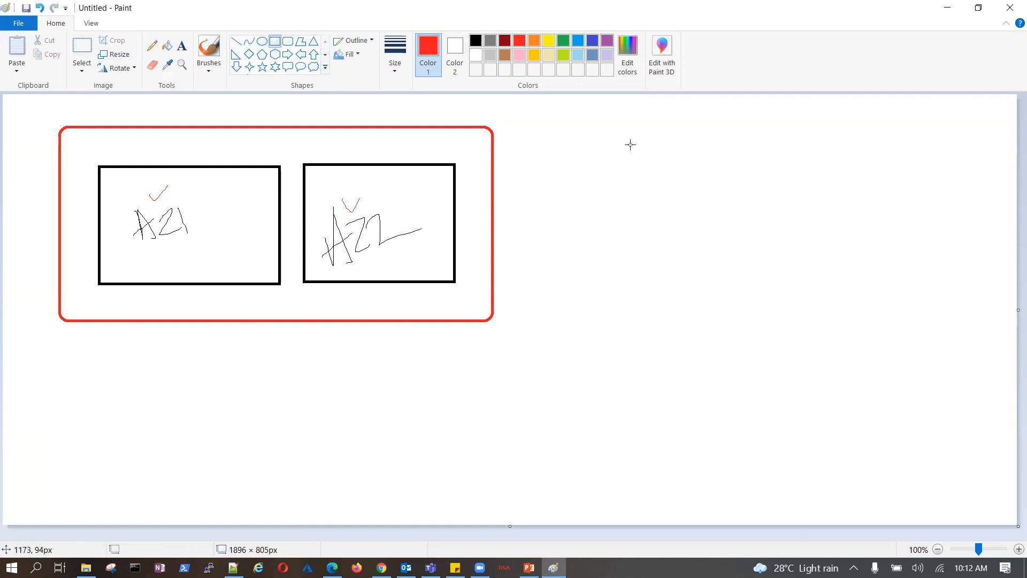
drag(611, 126, 950, 317)
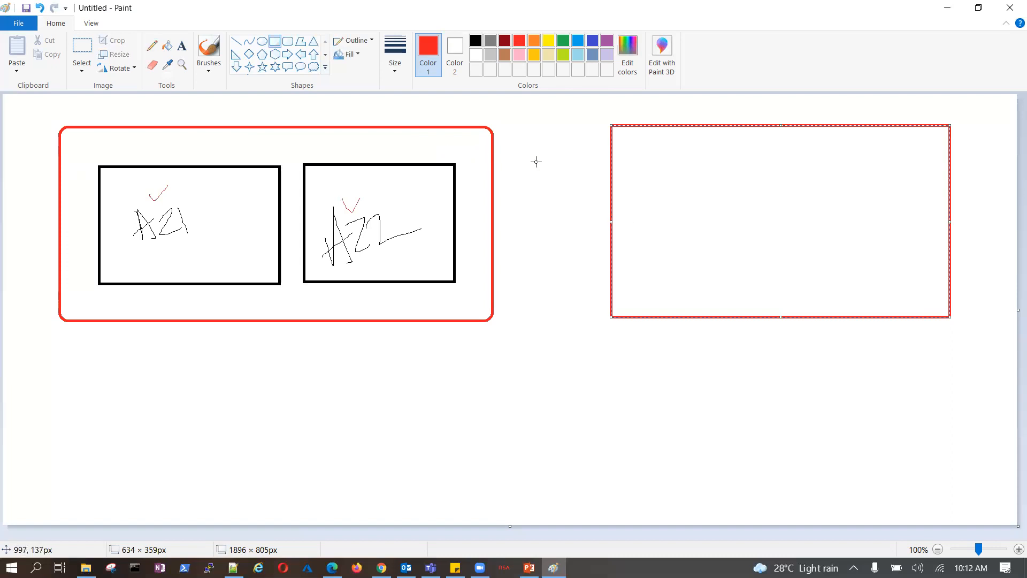
click(238, 45)
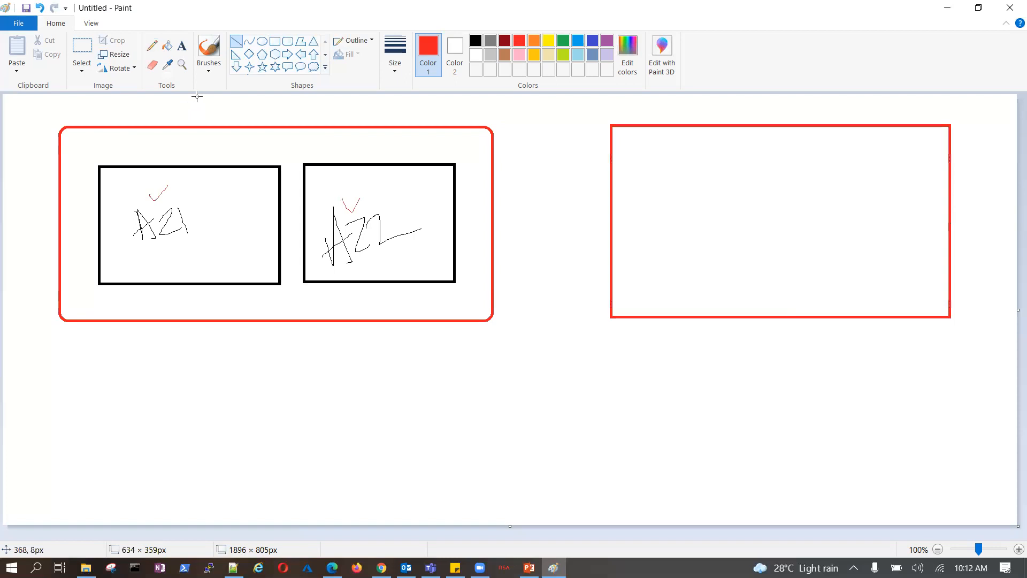
drag(191, 98, 340, 367)
mouse_move(321, 112)
mouse_down()
mouse_move(261, 194)
mouse_move(171, 373)
mouse_up()
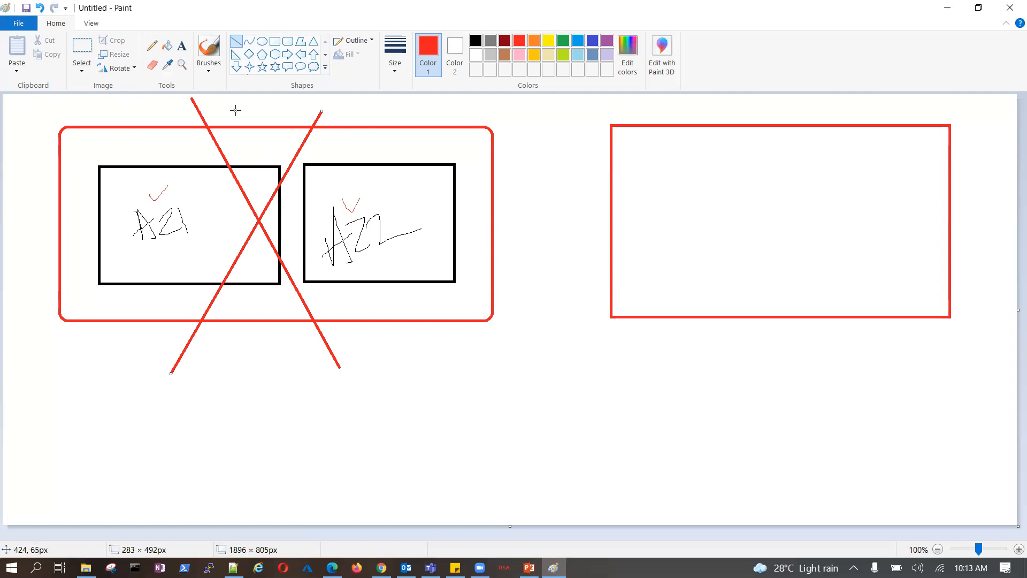
Step: Sketch freehand red curves from AZ1 and AZ2 across to the second region's rectangle
click(152, 46)
mouse_move(199, 236)
mouse_down()
mouse_move(216, 199)
mouse_move(338, 122)
mouse_move(546, 112)
mouse_move(605, 154)
mouse_up()
mouse_move(401, 240)
mouse_down()
mouse_move(543, 174)
mouse_move(623, 213)
mouse_up()
Step: Sketch an inner outline in the second region's rectangle, and handwrite EUS below the first region and EUS2 below the second
mouse_move(641, 141)
mouse_down()
mouse_move(643, 273)
mouse_move(789, 294)
mouse_move(922, 289)
mouse_move(937, 224)
mouse_move(937, 148)
mouse_move(642, 149)
mouse_up()
mouse_move(205, 394)
mouse_down()
mouse_move(221, 409)
mouse_move(223, 384)
mouse_move(260, 376)
mouse_move(284, 386)
mouse_up()
mouse_move(717, 346)
mouse_down()
mouse_move(731, 368)
mouse_move(755, 335)
mouse_move(796, 358)
mouse_move(846, 345)
mouse_up()
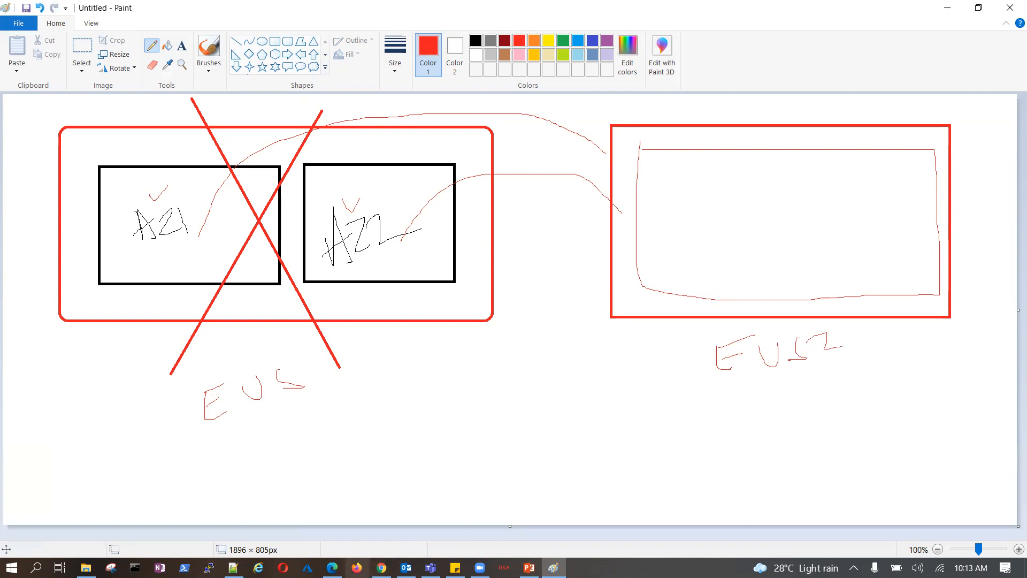
Step: Recheck the redundancy options in the Azure portal, and add larger red tick marks over AZ1 and AZ2 in Paint
click(332, 568)
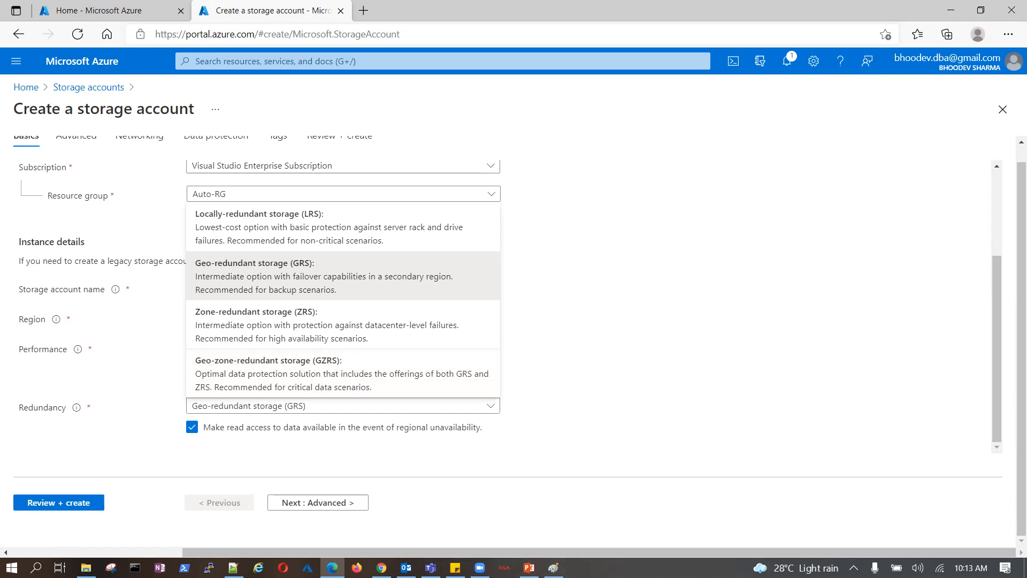
click(553, 567)
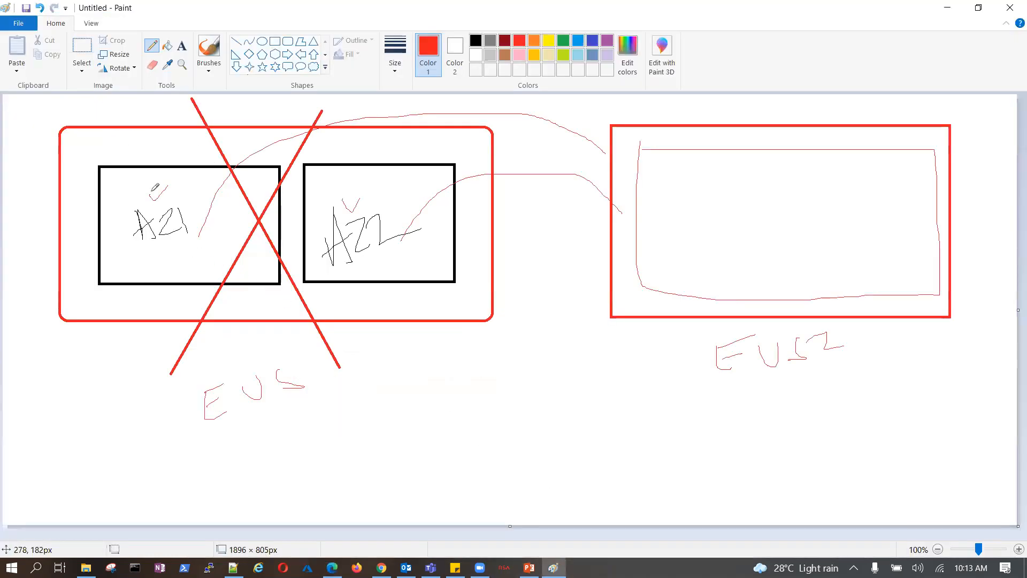
mouse_move(140, 191)
mouse_down()
mouse_move(156, 212)
mouse_move(178, 161)
mouse_up()
drag(318, 193, 355, 154)
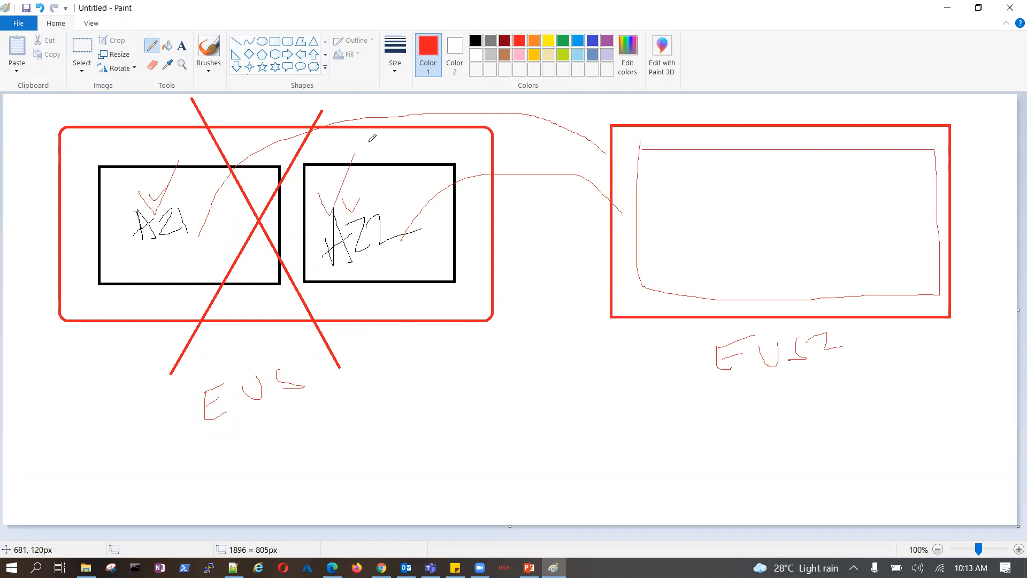
Step: Sketch two more red curves from the first region to the second, and a large freehand outline around both regions
mouse_move(479, 153)
mouse_down()
mouse_move(511, 129)
mouse_move(626, 140)
mouse_up()
mouse_move(479, 164)
mouse_down()
mouse_move(583, 143)
mouse_move(640, 145)
mouse_up()
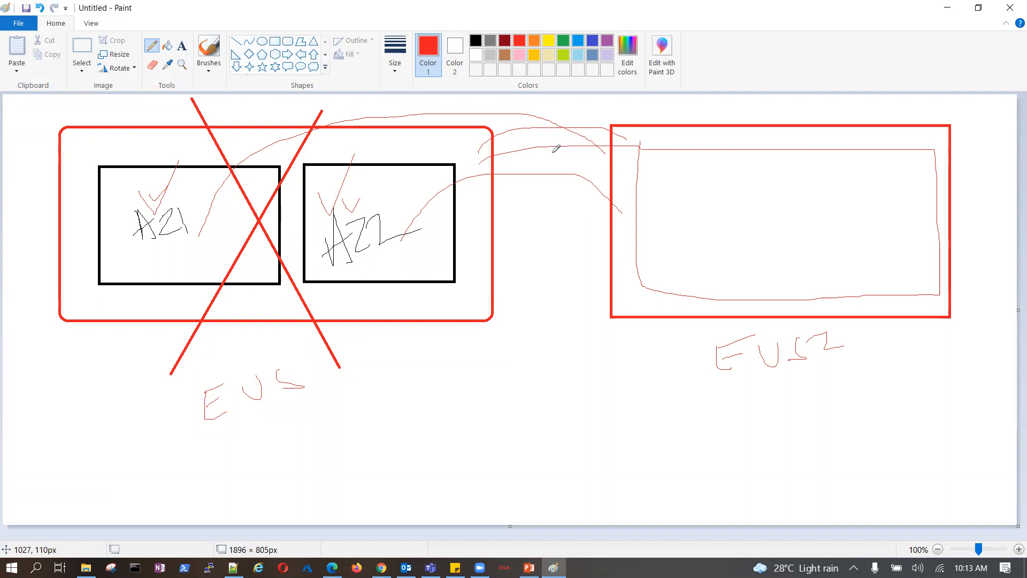
mouse_move(32, 107)
mouse_down()
mouse_move(41, 396)
mouse_move(787, 413)
mouse_move(985, 395)
mouse_move(974, 91)
mouse_up()
drag(564, 106, 34, 112)
Step: Handwrite a red zone/geo label between the EUS and EUS2 labels
mouse_move(389, 354)
mouse_down()
mouse_move(407, 364)
mouse_move(398, 380)
mouse_move(442, 358)
mouse_move(485, 383)
mouse_move(499, 372)
mouse_up()
click(512, 328)
mouse_move(512, 329)
mouse_down()
mouse_move(512, 380)
mouse_move(560, 362)
mouse_move(605, 364)
mouse_move(591, 355)
mouse_up()
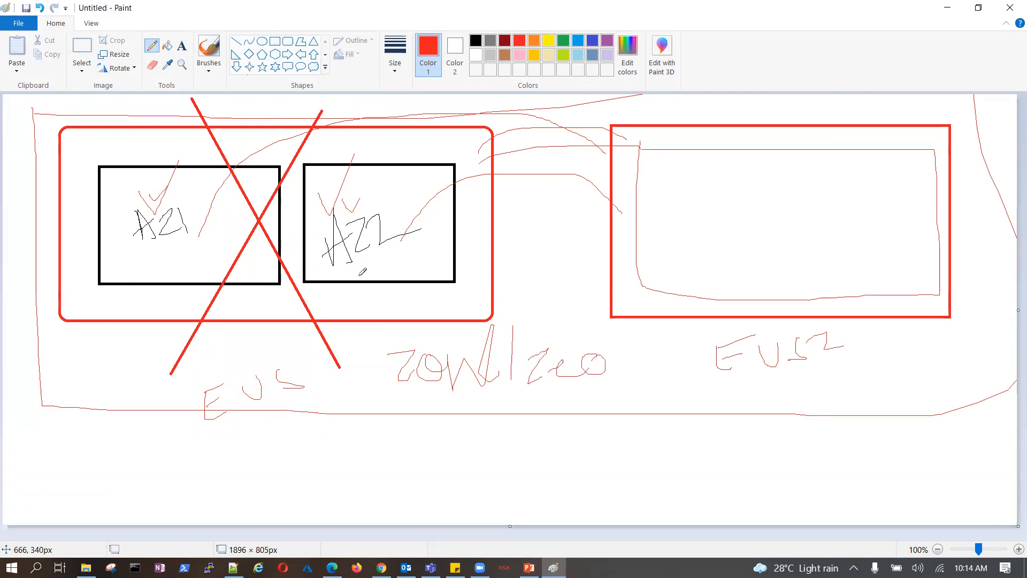
Step: Sketch a red curve from AZ2 to the second region, circle AZ2, and sketch two curves from AZ2 back to AZ1
mouse_move(443, 267)
mouse_down()
mouse_move(477, 223)
mouse_move(623, 213)
mouse_up()
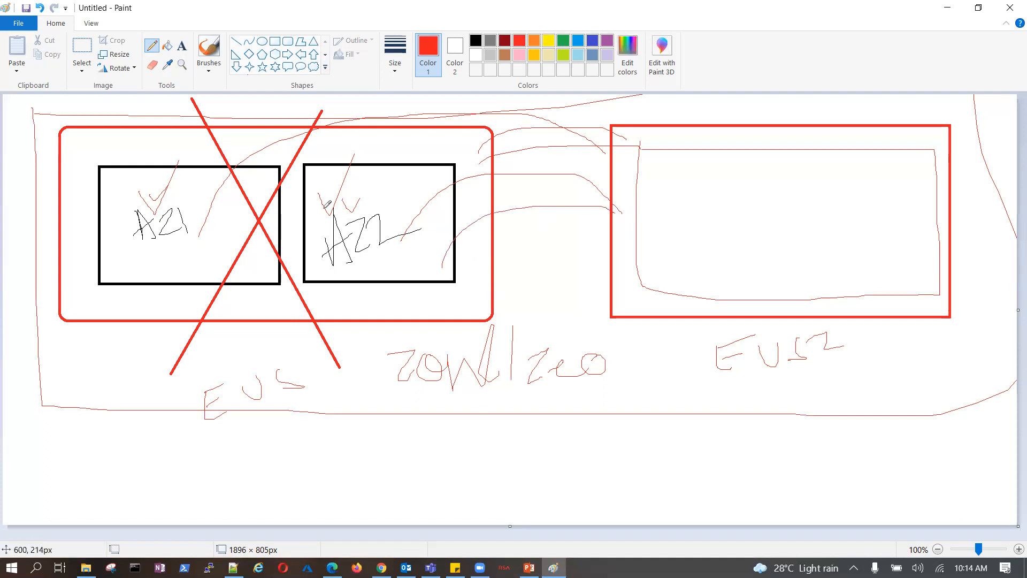
mouse_move(320, 172)
mouse_down()
mouse_move(314, 245)
mouse_move(339, 269)
mouse_move(428, 225)
mouse_move(413, 184)
mouse_move(340, 170)
mouse_up()
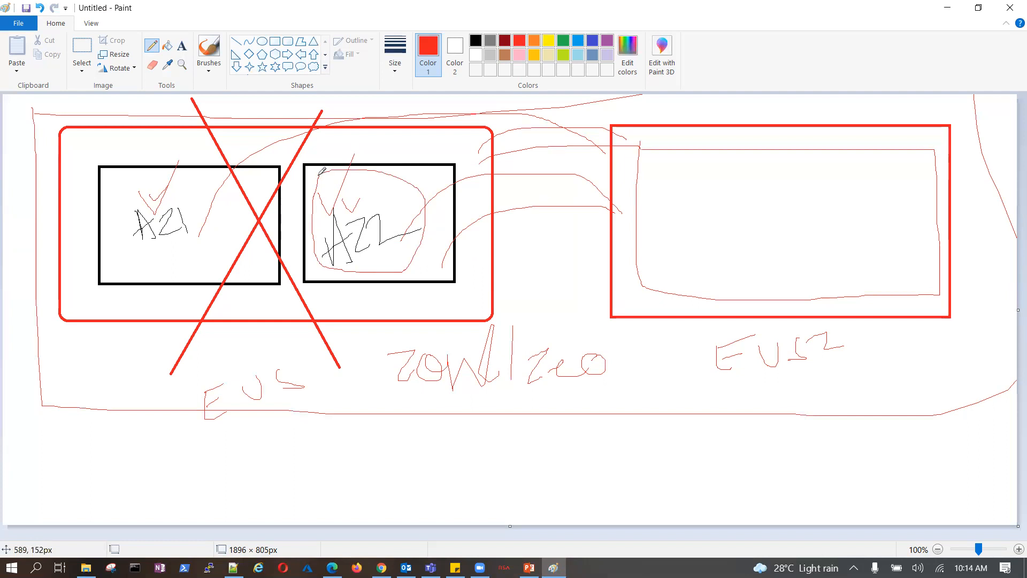
mouse_move(313, 244)
mouse_down()
mouse_move(311, 217)
mouse_move(255, 206)
mouse_move(227, 252)
mouse_move(226, 231)
mouse_move(235, 259)
mouse_move(254, 258)
mouse_up()
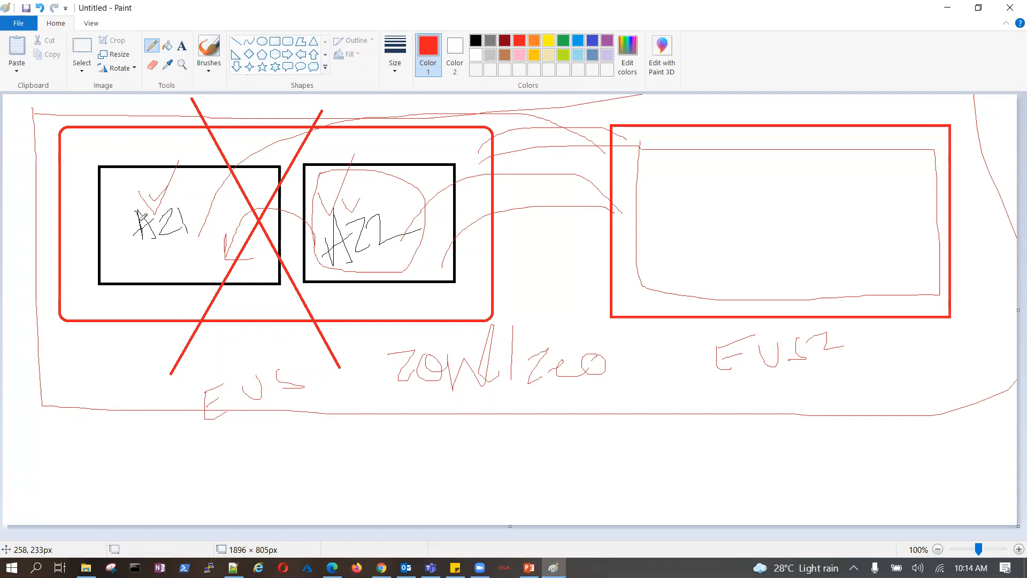
drag(324, 183, 264, 180)
Step: Sketch a small inner box in the EUS2 region, and a short red line from the first region's edge into AZ2
drag(678, 189, 672, 239)
mouse_move(686, 189)
mouse_down()
mouse_move(800, 185)
mouse_move(733, 248)
mouse_move(651, 252)
mouse_move(677, 213)
mouse_up()
drag(489, 214, 421, 218)
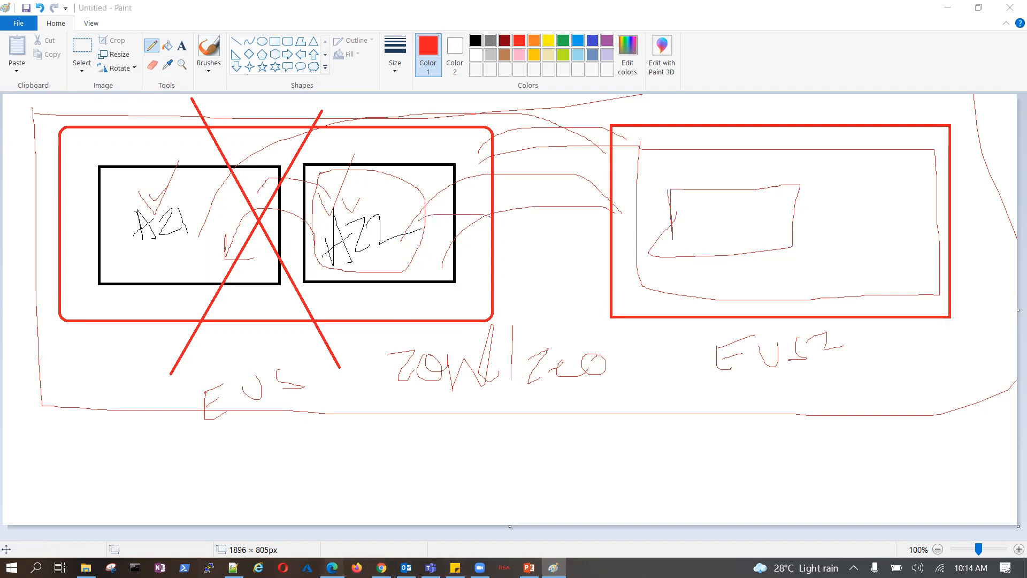
Step: Switch to the Azure portal, keep Geo-redundant storage (GRS), and continue to the storage account's Advanced settings
click(332, 567)
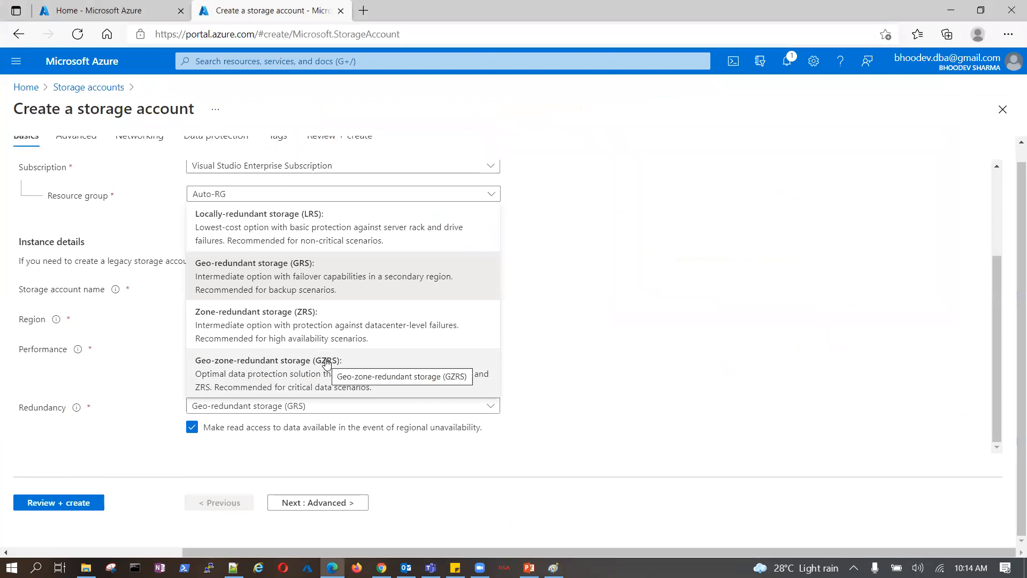
click(632, 333)
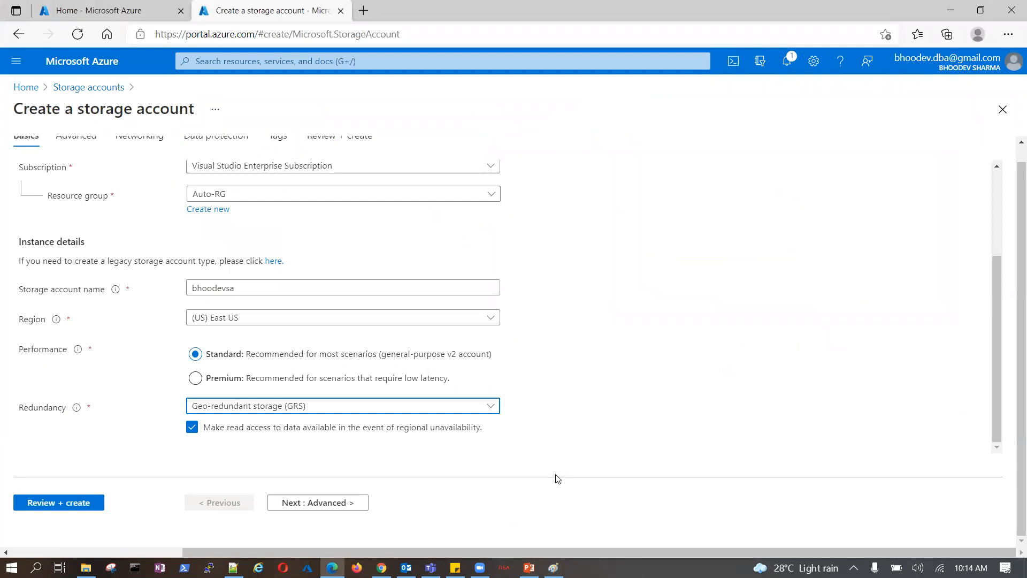
click(318, 505)
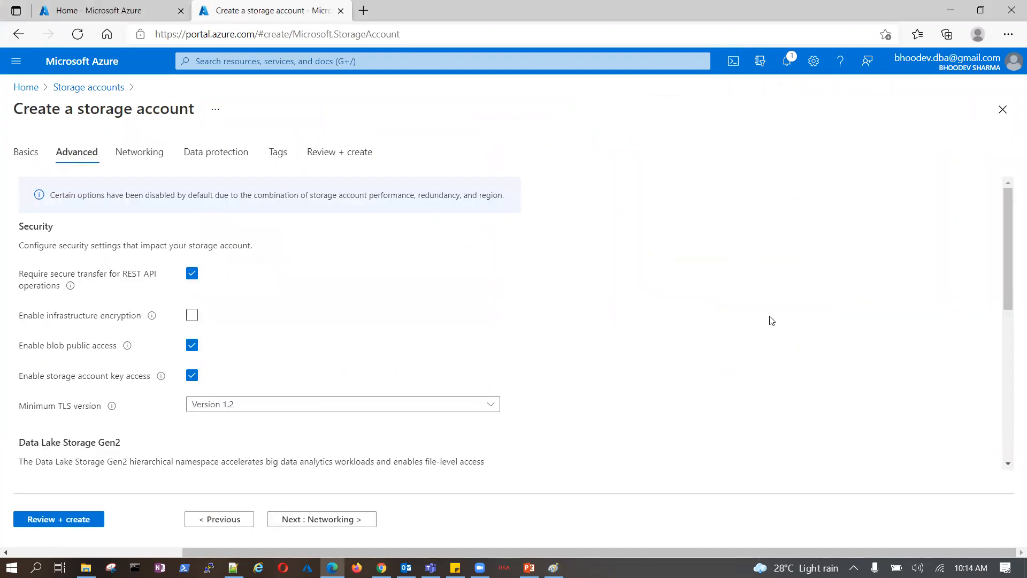
Step: Enable infrastructure encryption, and highlight its notice and the blob public access setting
scroll(325, 229, down, 1)
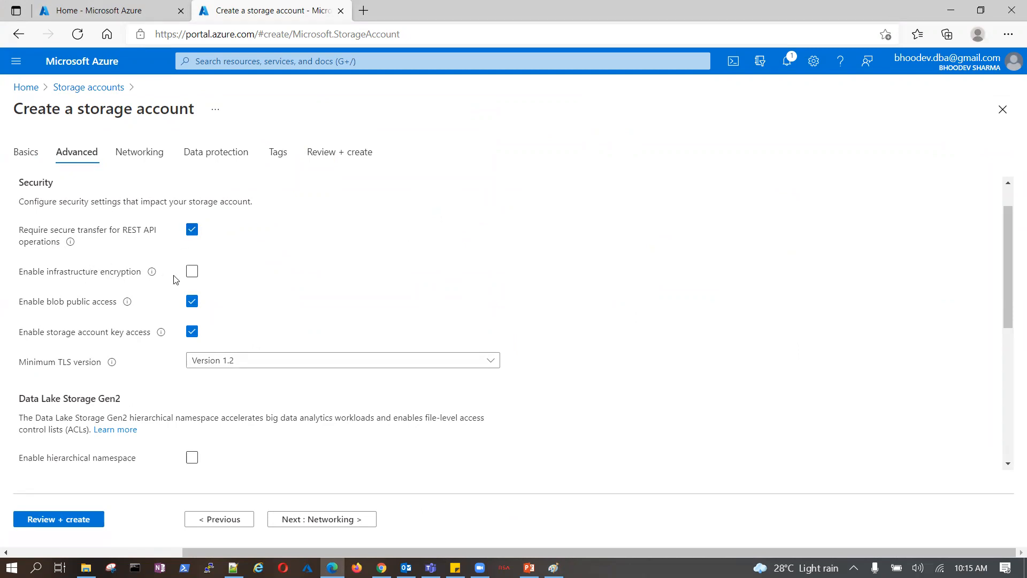
click(194, 271)
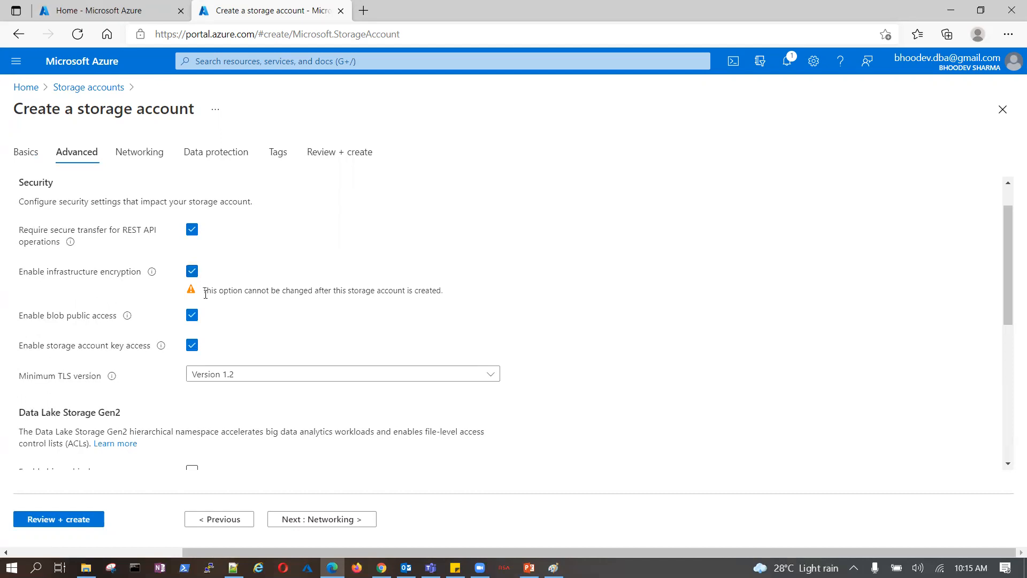
drag(205, 292, 468, 295)
click(559, 279)
drag(61, 319, 188, 313)
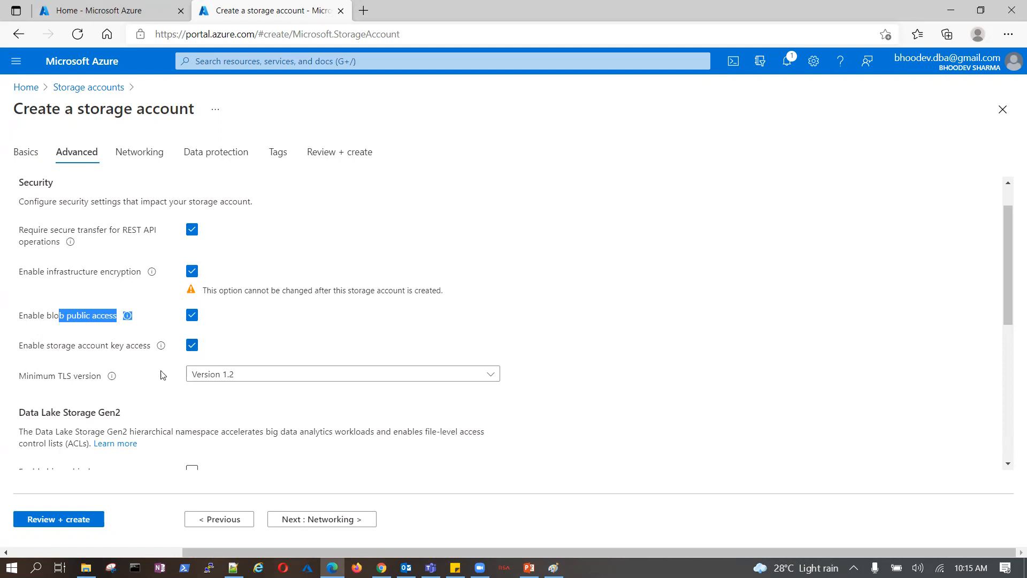
Step: Review the minimum TLS version choices, keeping Version 1.2
scroll(123, 370, down, 2)
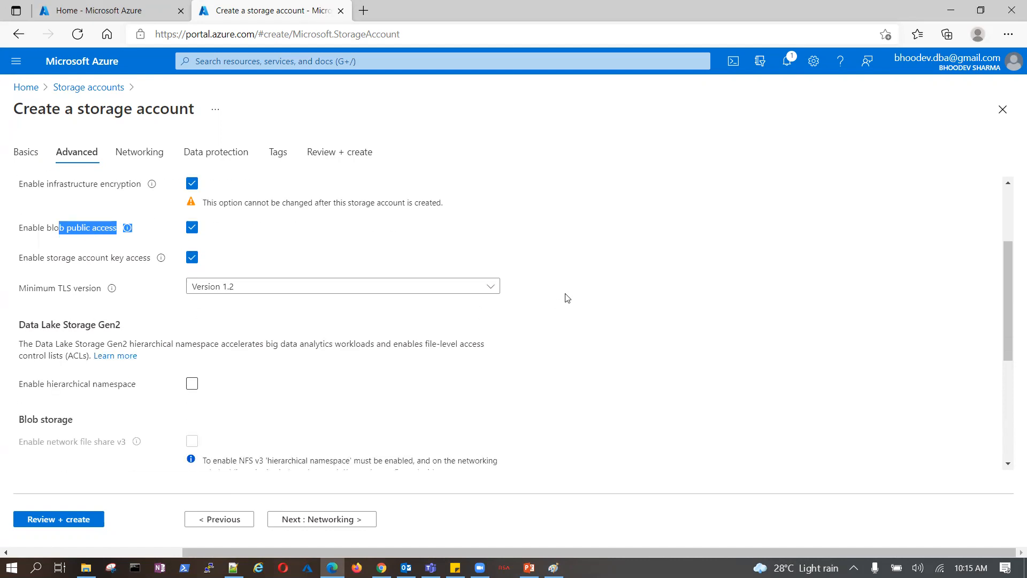
click(497, 288)
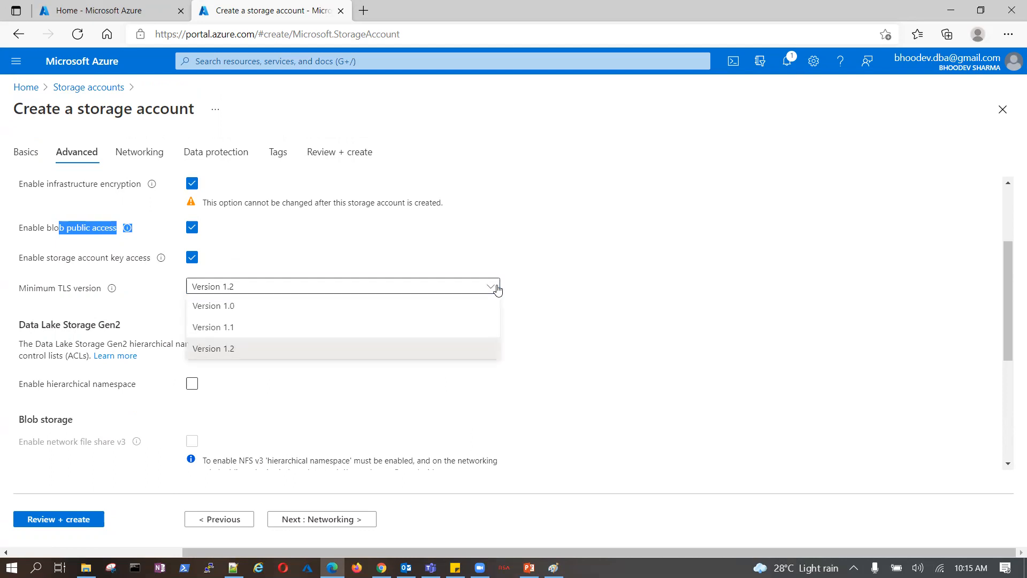
click(518, 281)
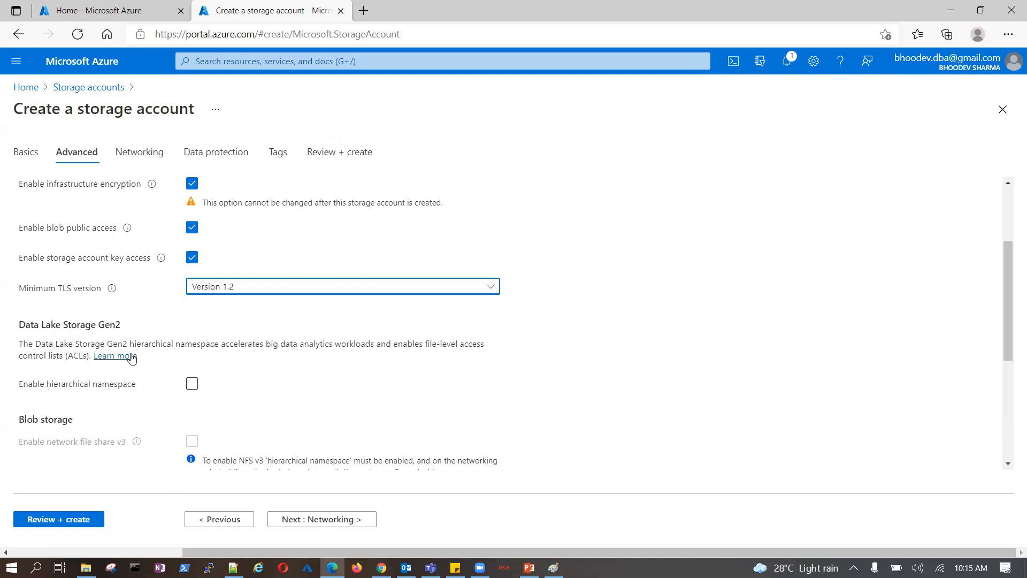
click(477, 290)
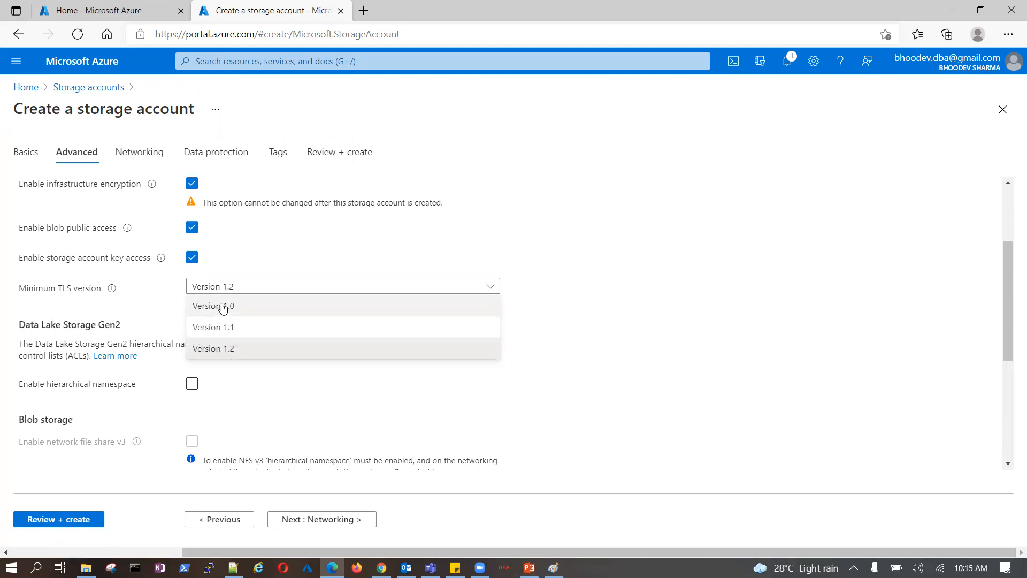
click(729, 276)
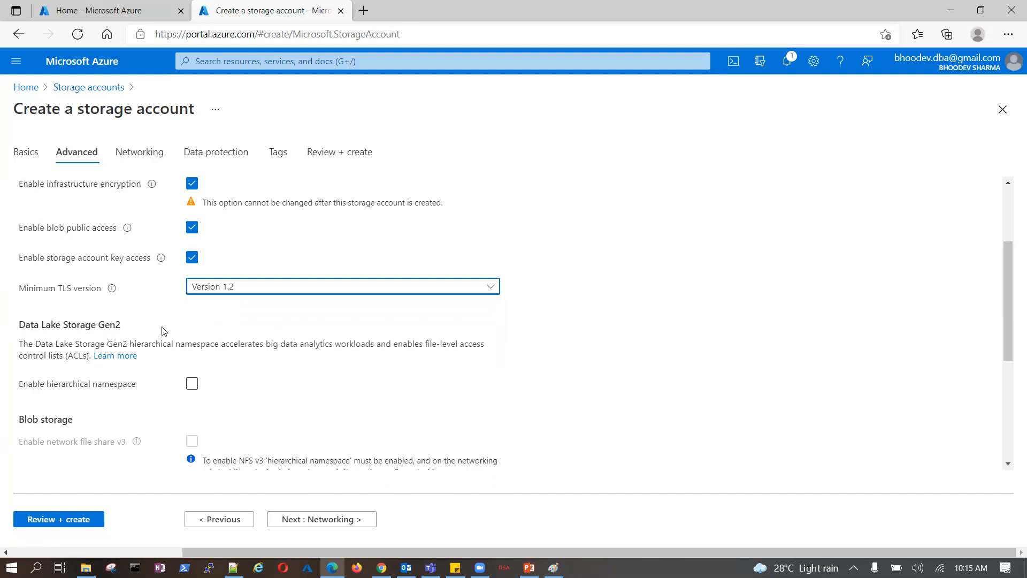
Step: Highlight the Data Lake Storage Gen2 heading and review the hierarchical namespace option below it
drag(53, 324, 123, 326)
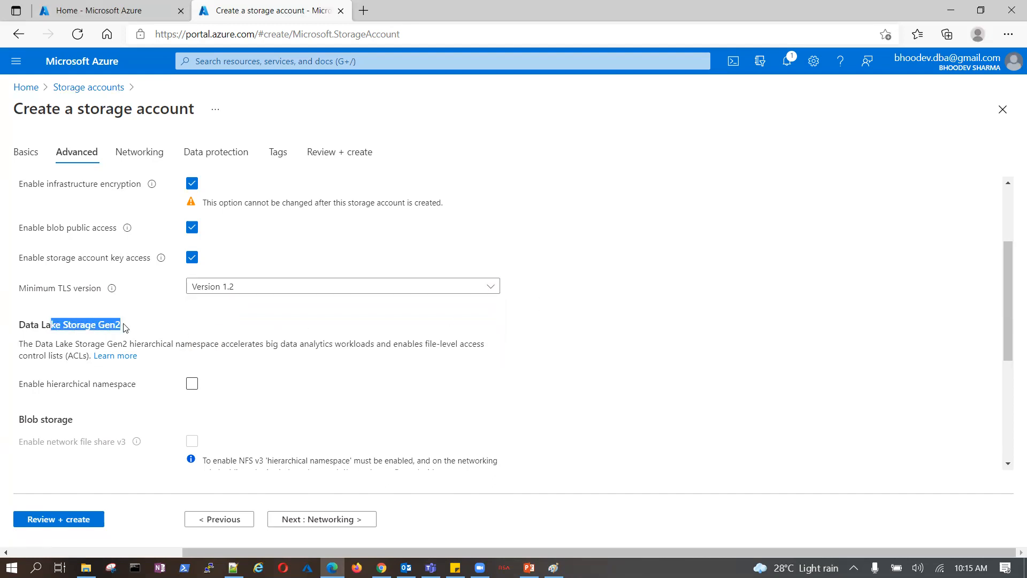
scroll(353, 305, down, 2)
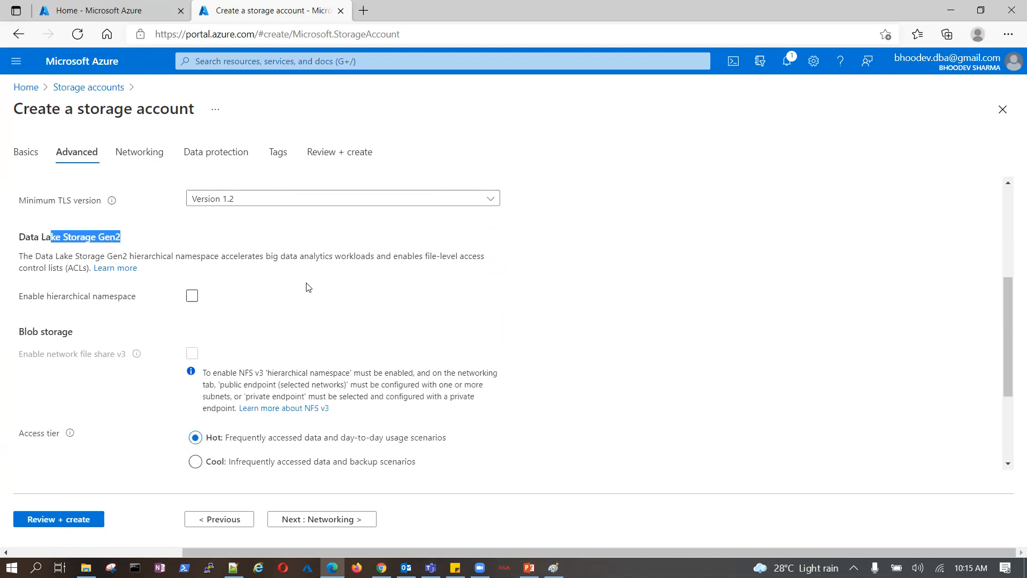
click(26, 240)
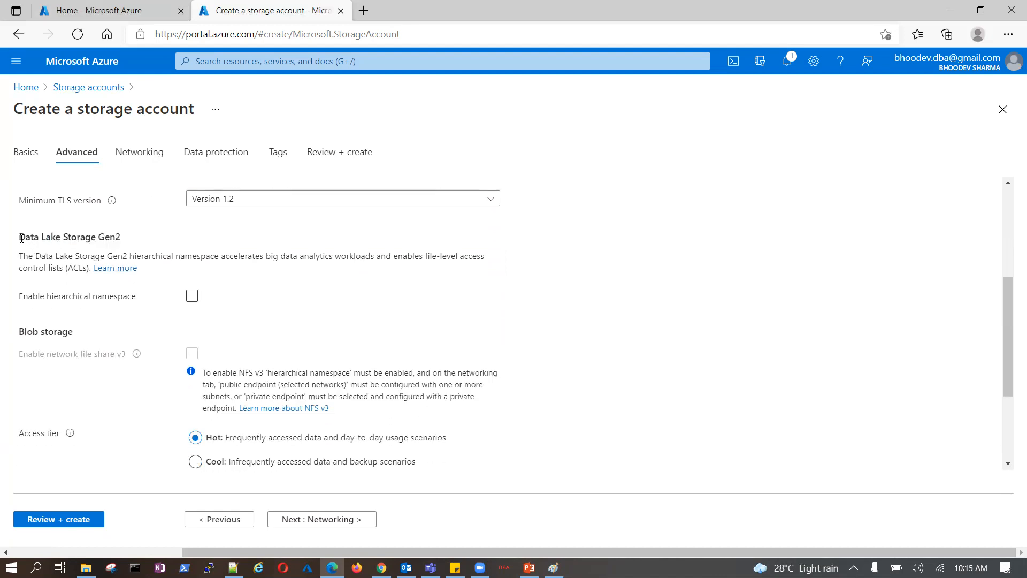
triple_click(29, 238)
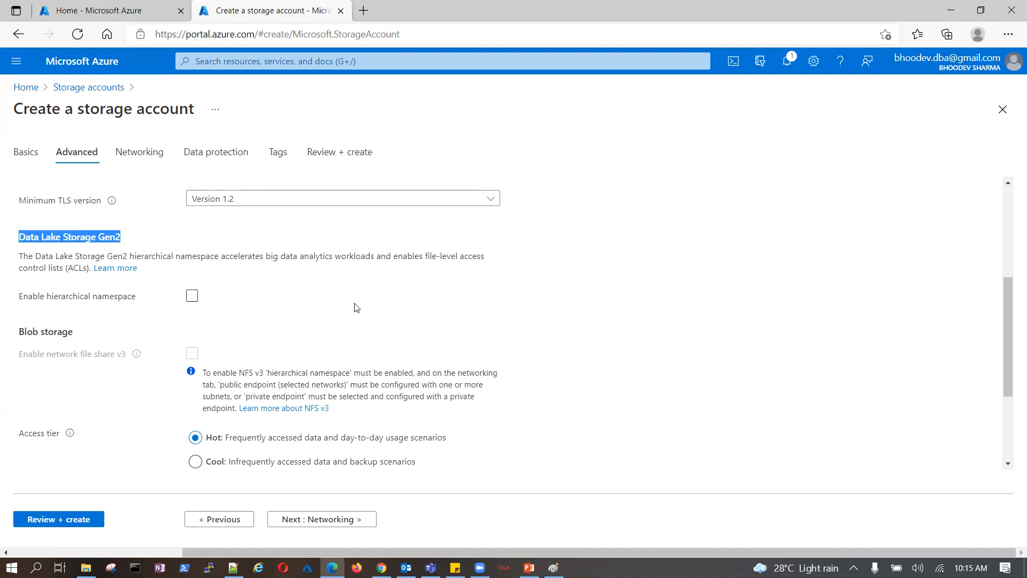
Step: Return to the security settings and show the available minimum TLS versions again
scroll(624, 323, up, 1)
scroll(623, 324, up, 2)
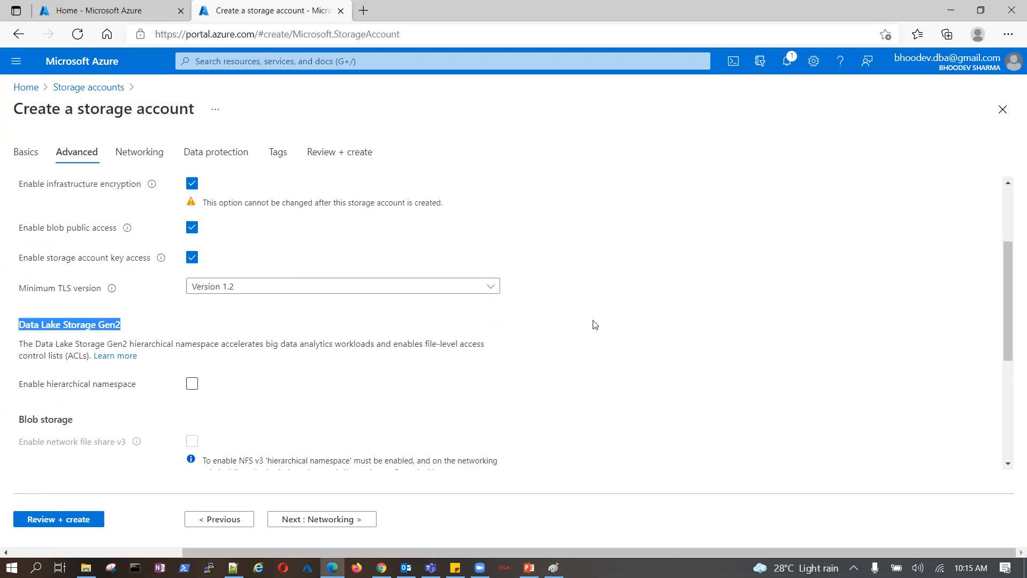
click(493, 289)
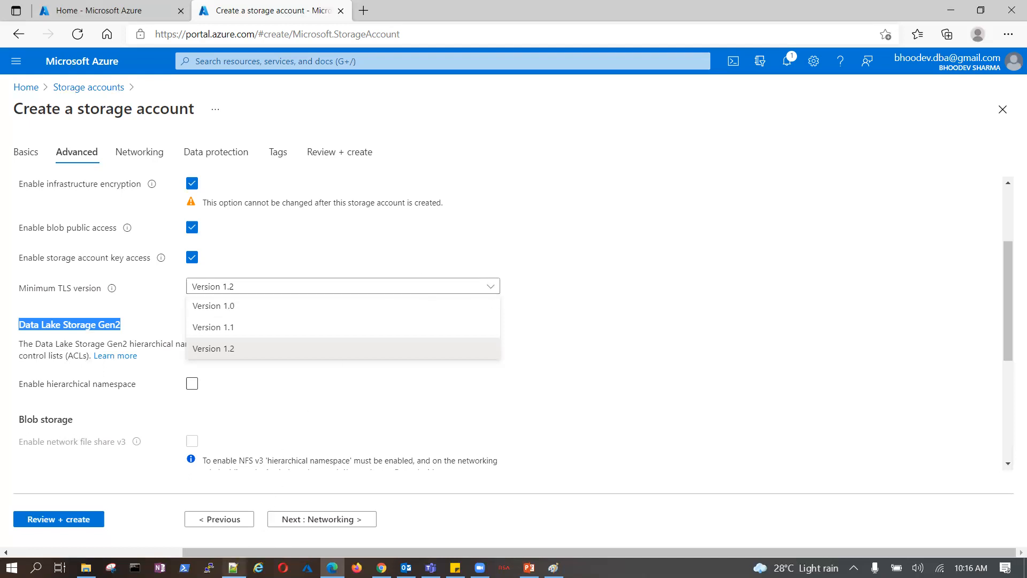
Step: Switch to Notepad++ and look through the load balancer and cluster notes in OMC-Migration.txt
click(233, 567)
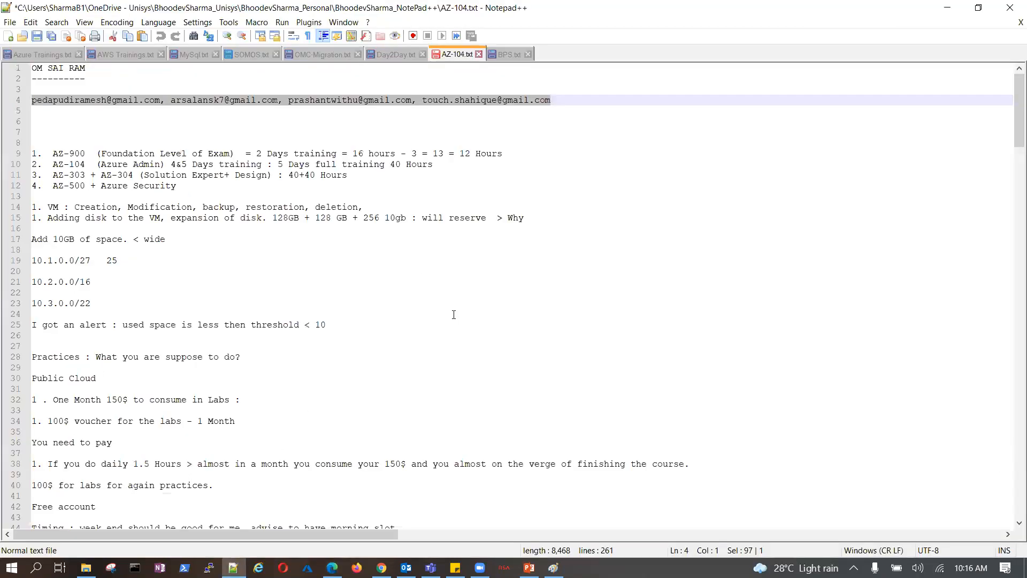
click(316, 55)
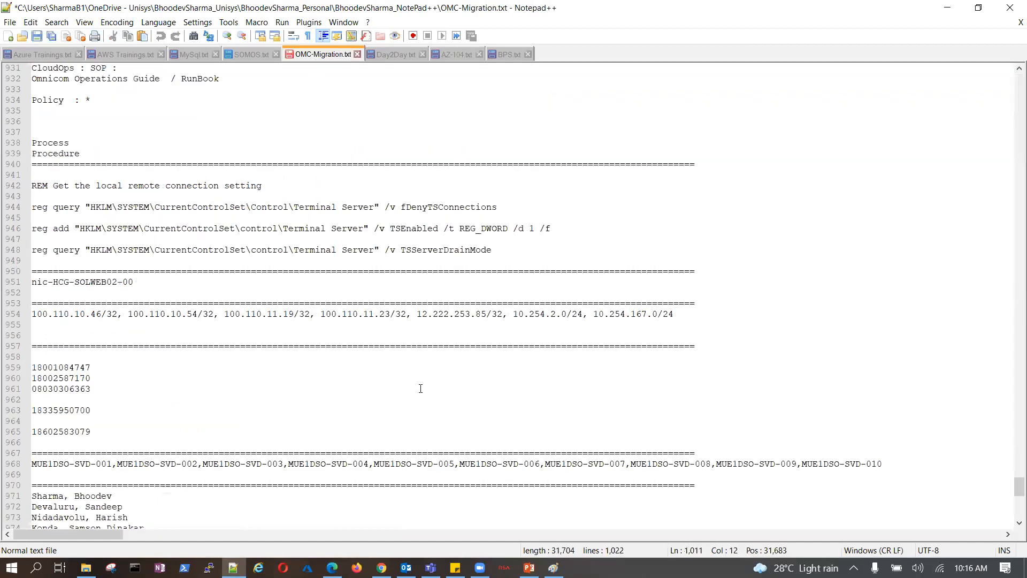
scroll(233, 417, down, 16)
scroll(233, 417, up, 16)
scroll(233, 417, up, 20)
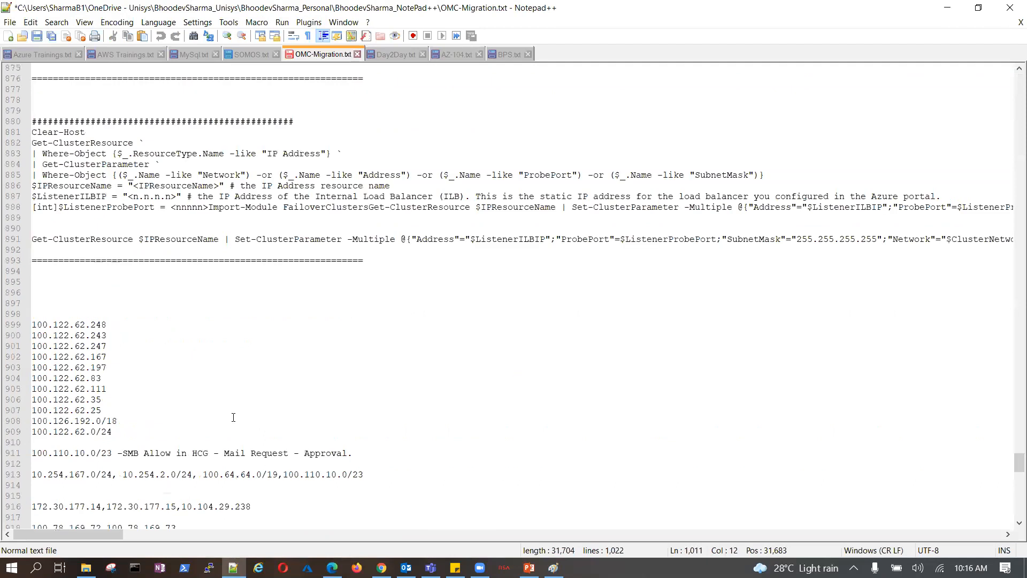
scroll(233, 417, up, 6)
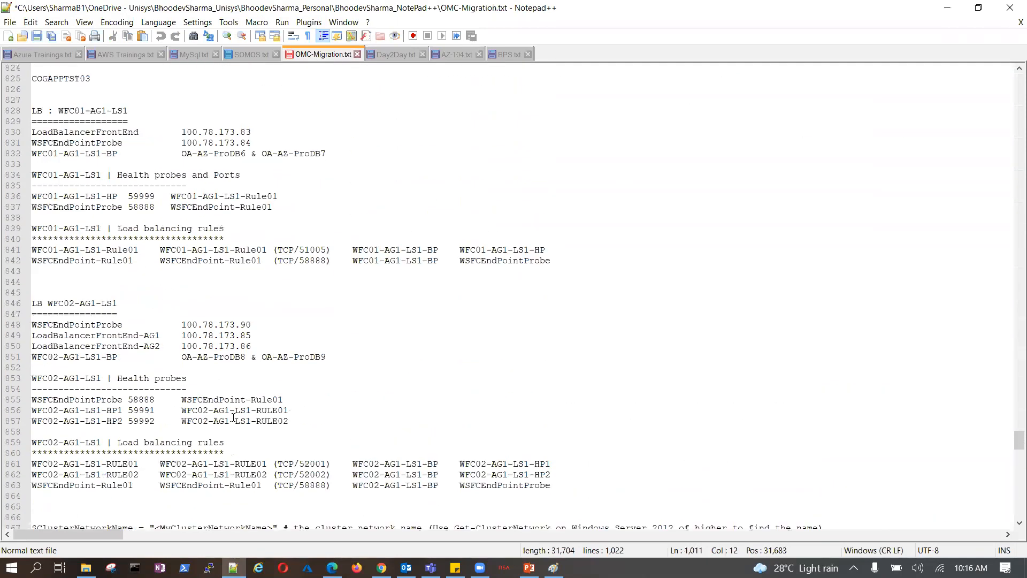
scroll(233, 417, up, 2)
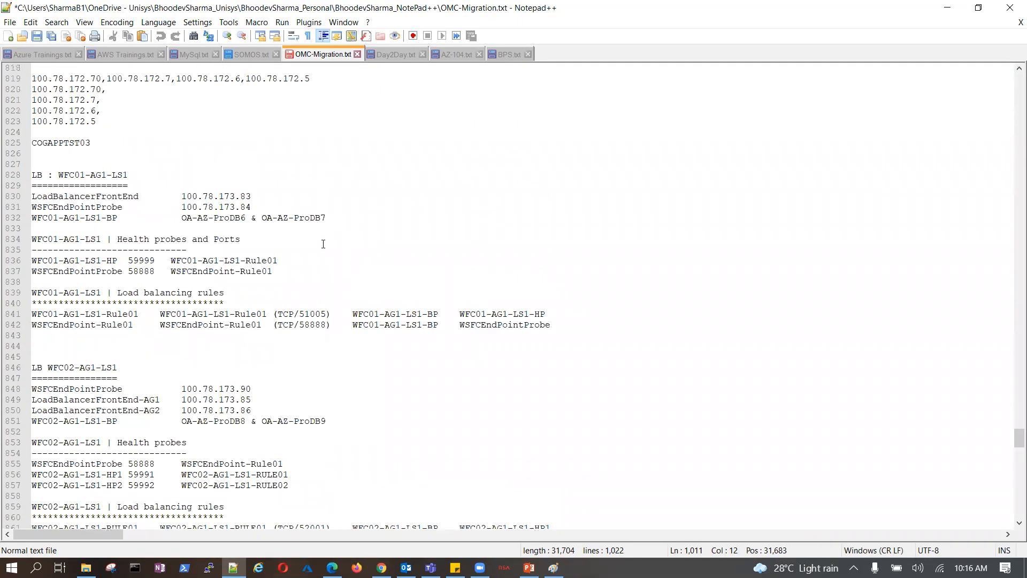
Step: Open Day2Day.txt and highlight the New-Cluster command under the OA-AZ-WFC02 heading
click(397, 54)
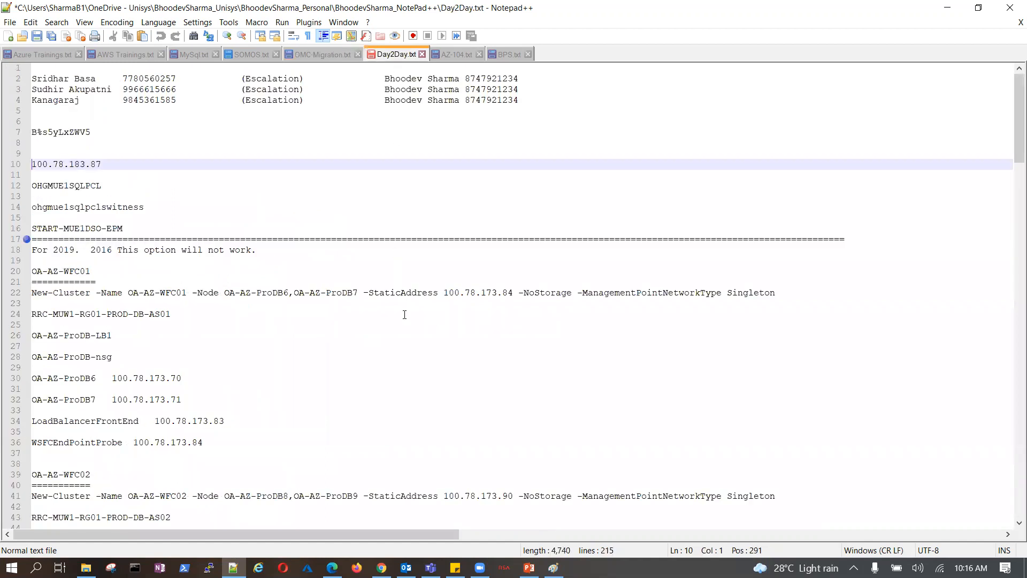
scroll(370, 351, down, 20)
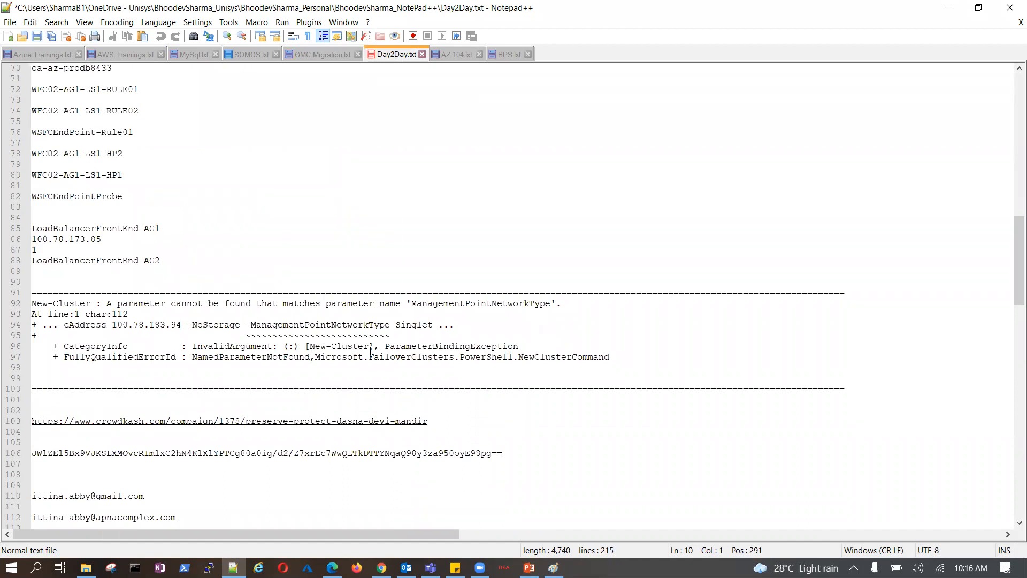
scroll(370, 350, down, 6)
scroll(368, 351, up, 3)
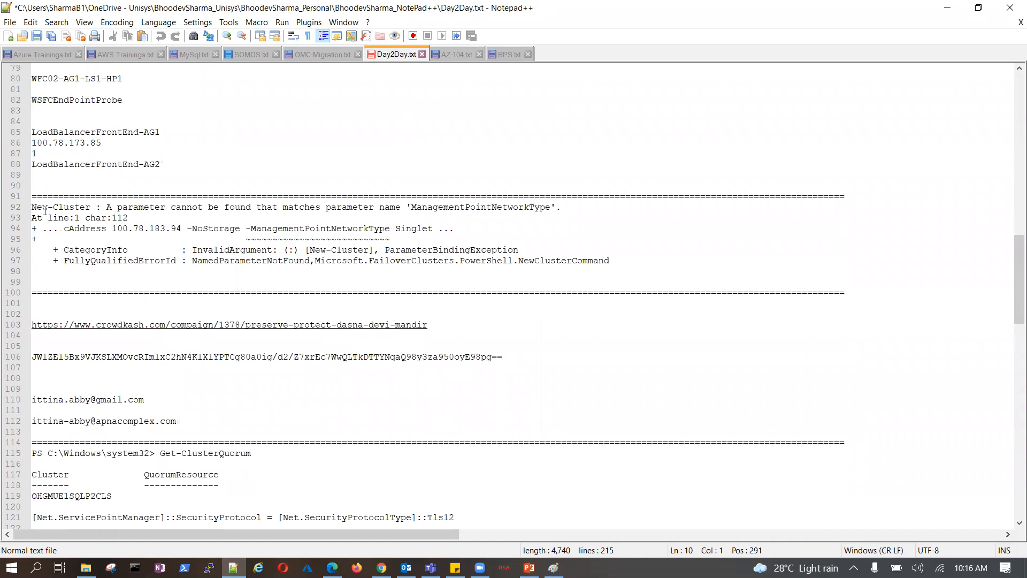
scroll(35, 206, up, 11)
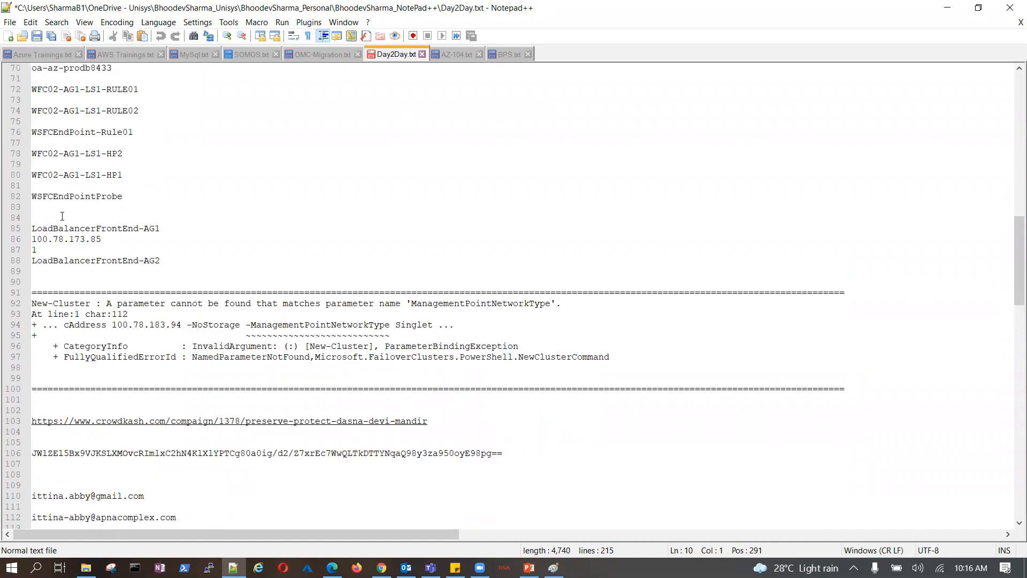
scroll(75, 200, up, 3)
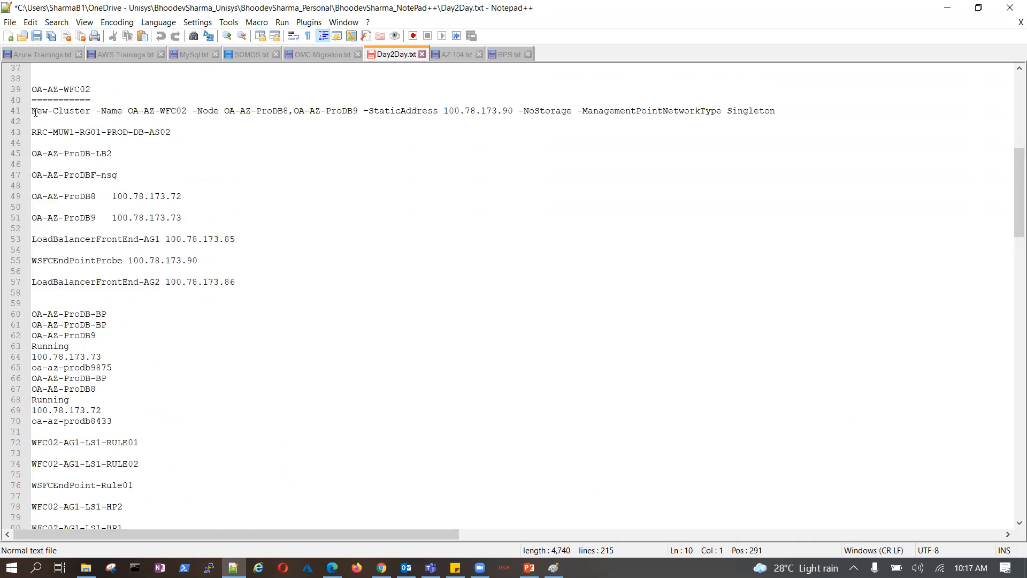
drag(33, 116, 156, 117)
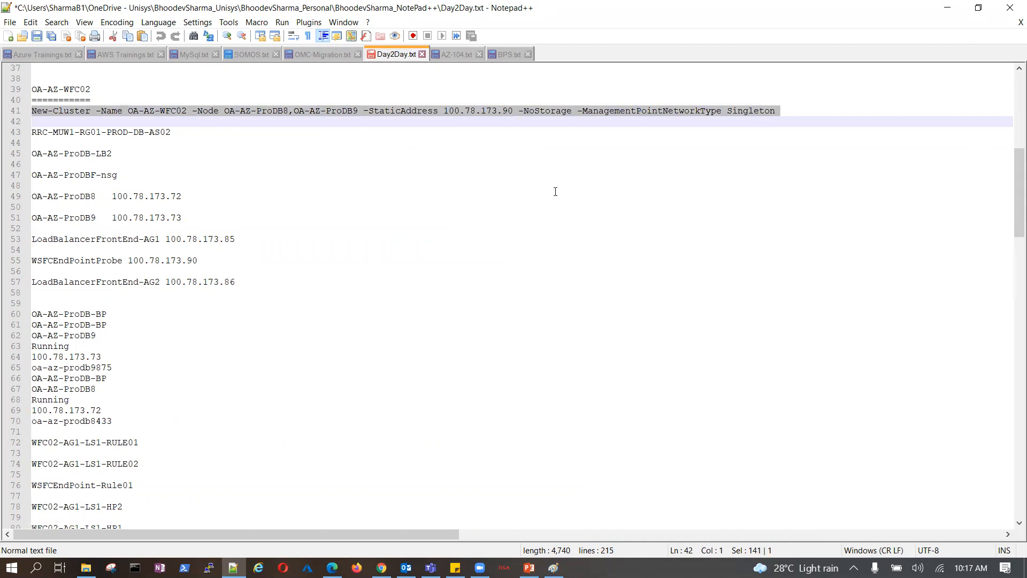
Step: Highlight the New-Cluster error text and its ManagementPointNetworkType parameter, including -ManagementPointNetworkType Singleton in the OA-AZ-WFC02 command
scroll(555, 192, down, 11)
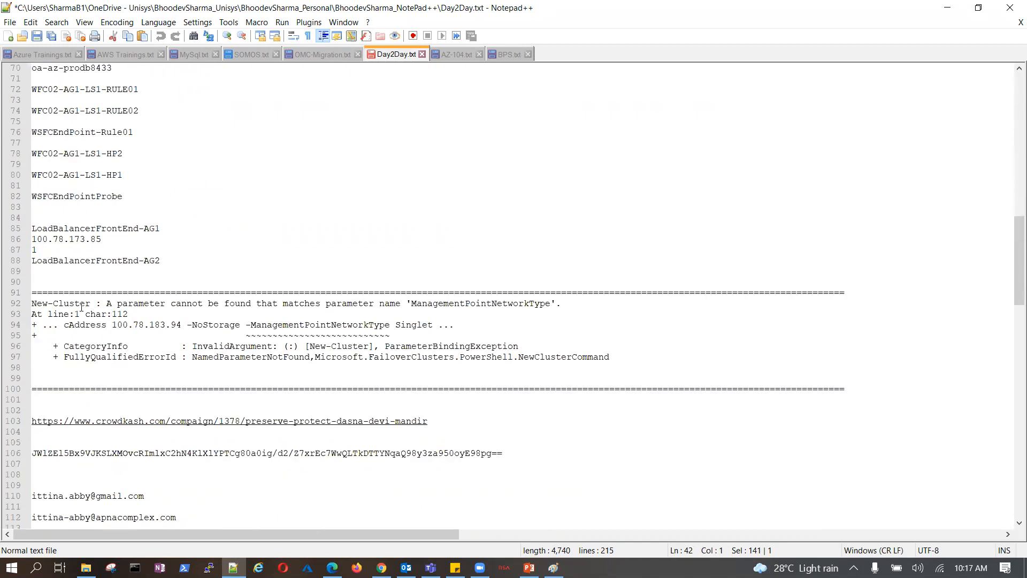
drag(34, 304, 611, 355)
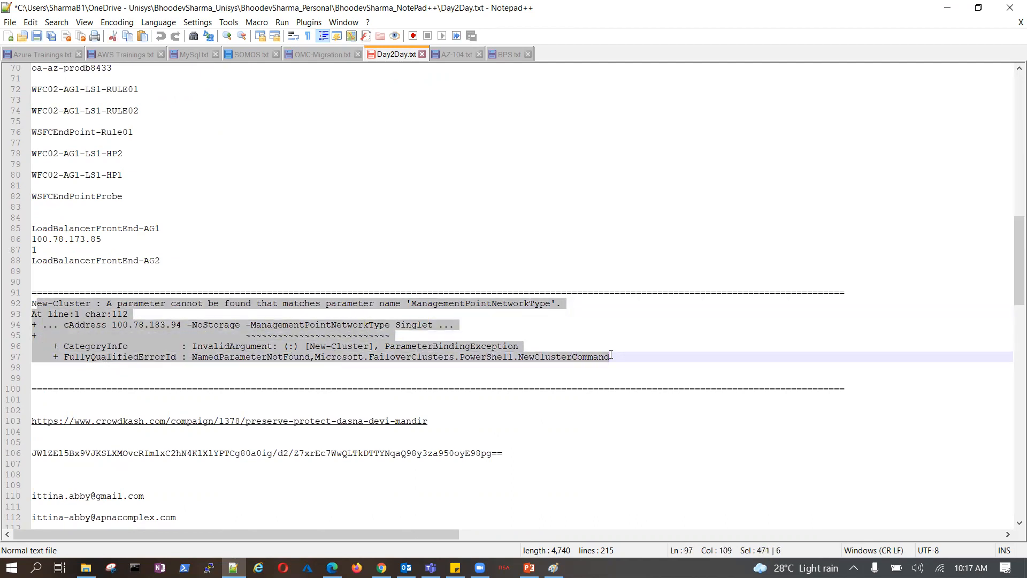
click(594, 335)
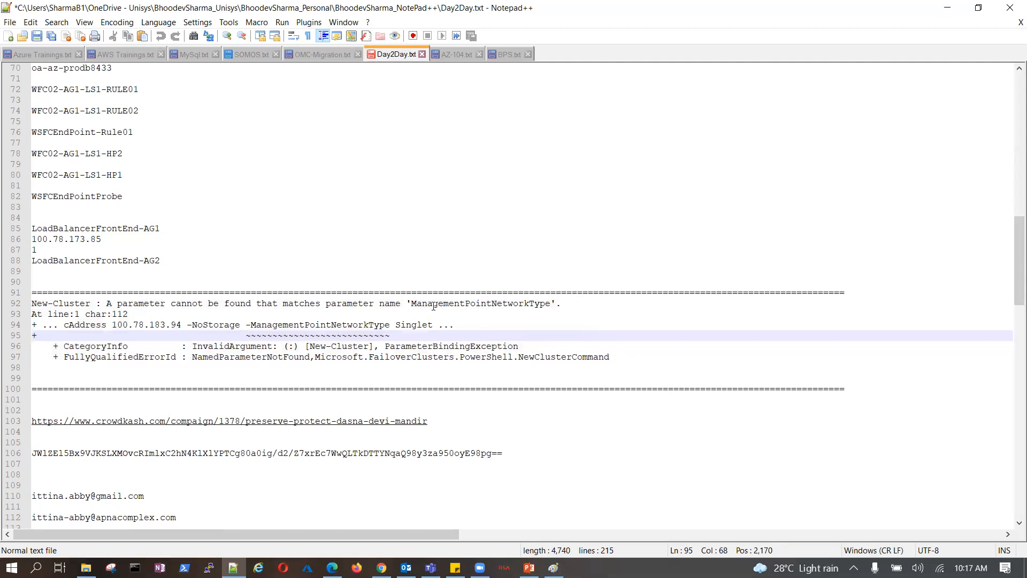
drag(411, 303, 576, 308)
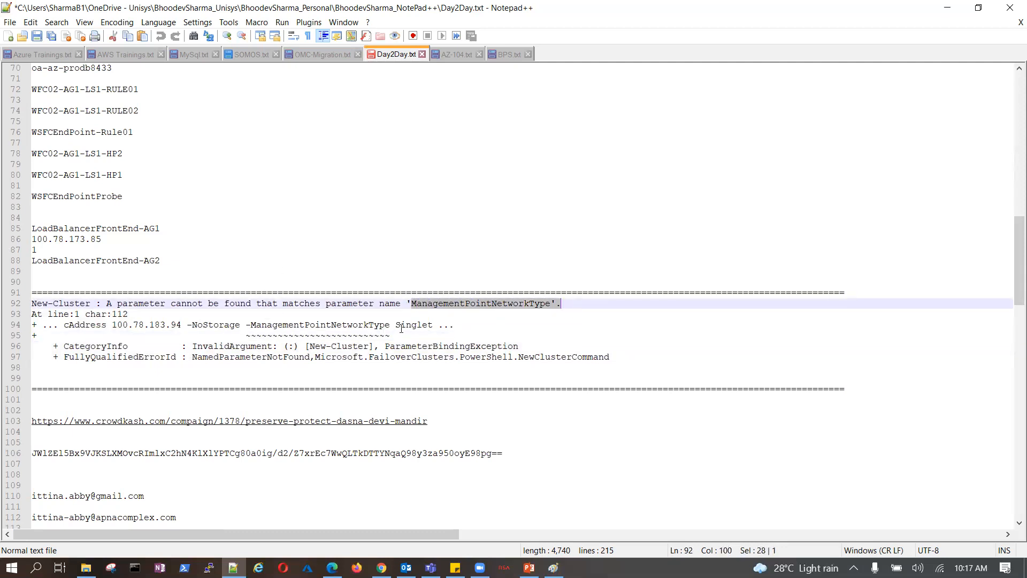
scroll(402, 328, up, 16)
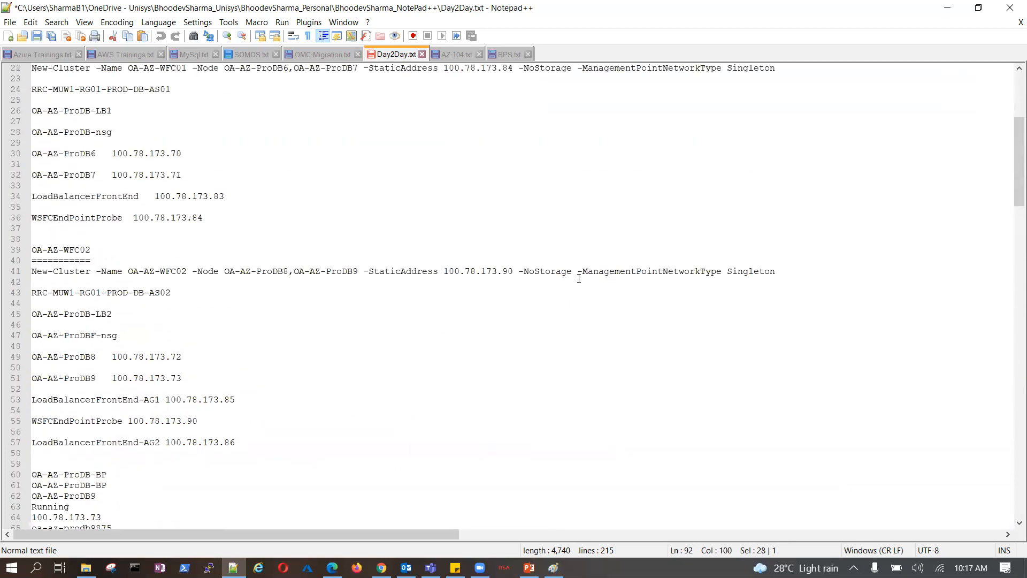
drag(579, 273, 775, 272)
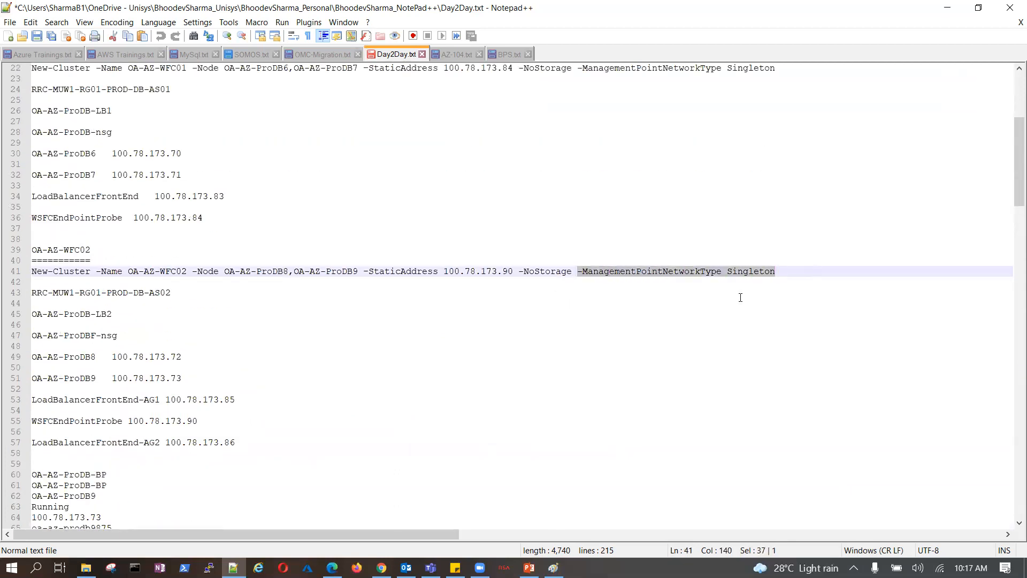
Step: Find the SecurityProtocol assignment below the first Get-ClusterQuorum output and highlight its Tls12 value
scroll(233, 442, down, 20)
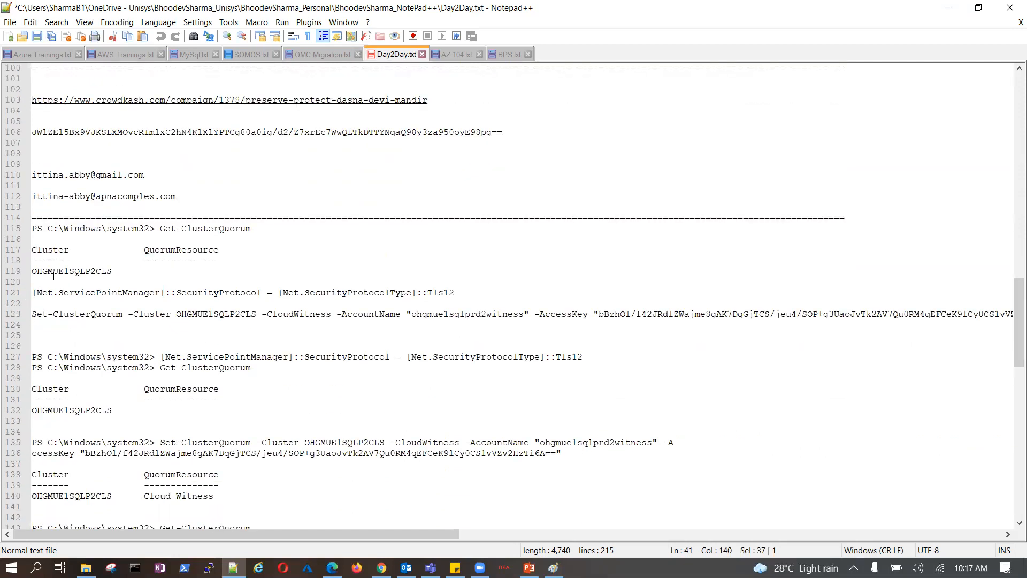
drag(35, 291, 456, 291)
click(467, 295)
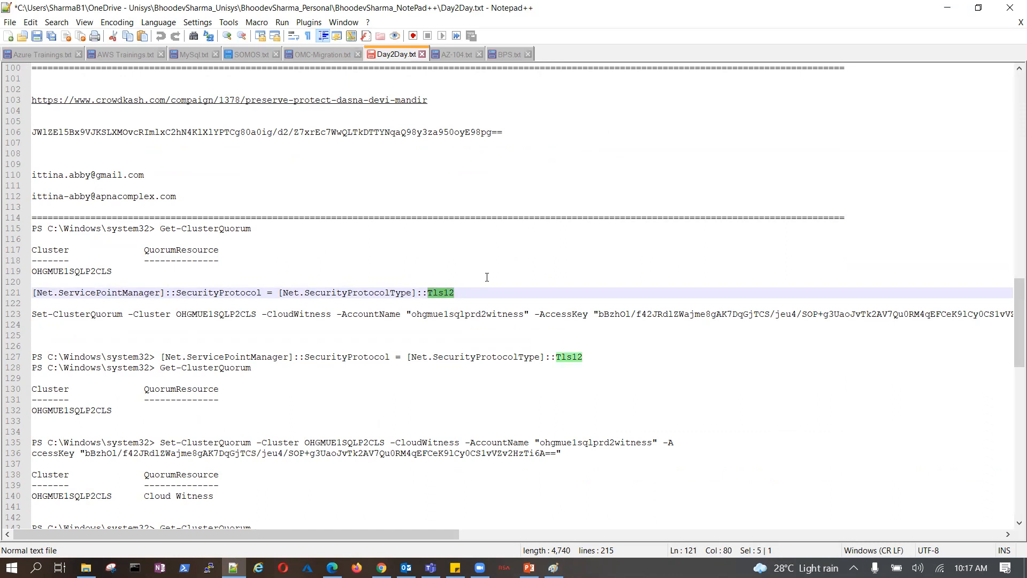
click(486, 277)
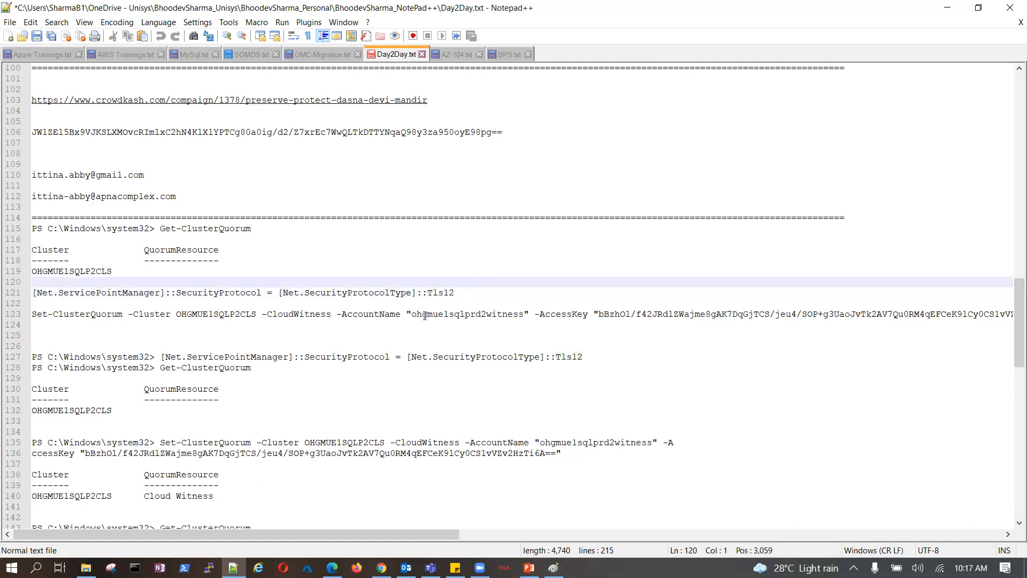
drag(427, 293, 451, 293)
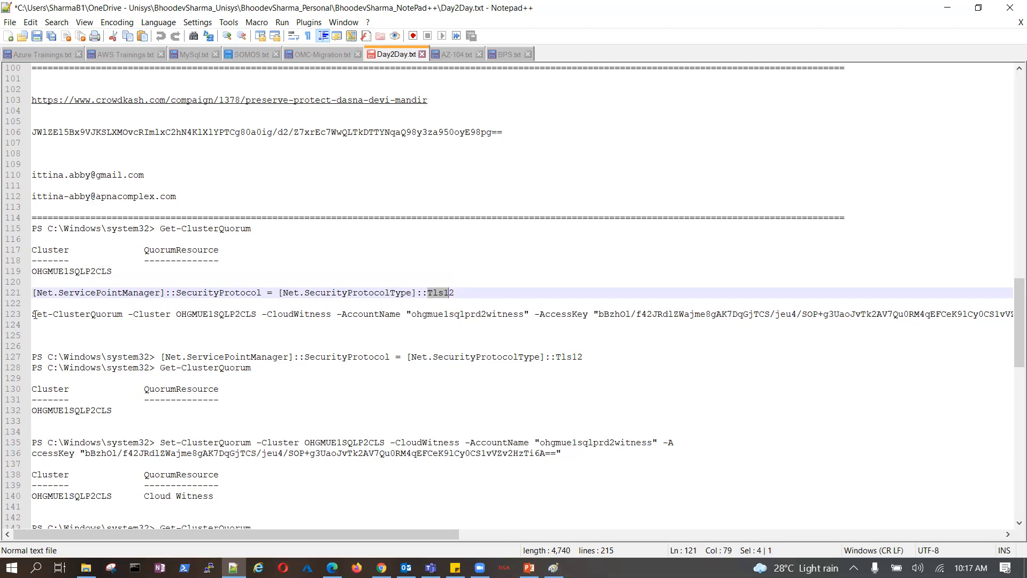
Step: Highlight the Set-ClusterQuorum cloud witness command on line 123 and examine its AccountName and AccessKey parameters
drag(33, 314, 34, 326)
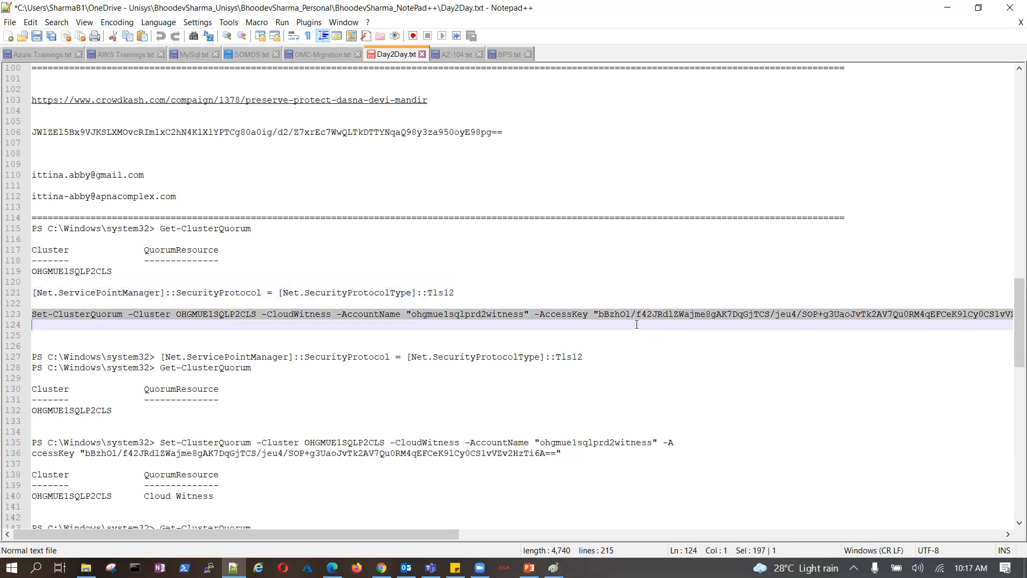
click(592, 321)
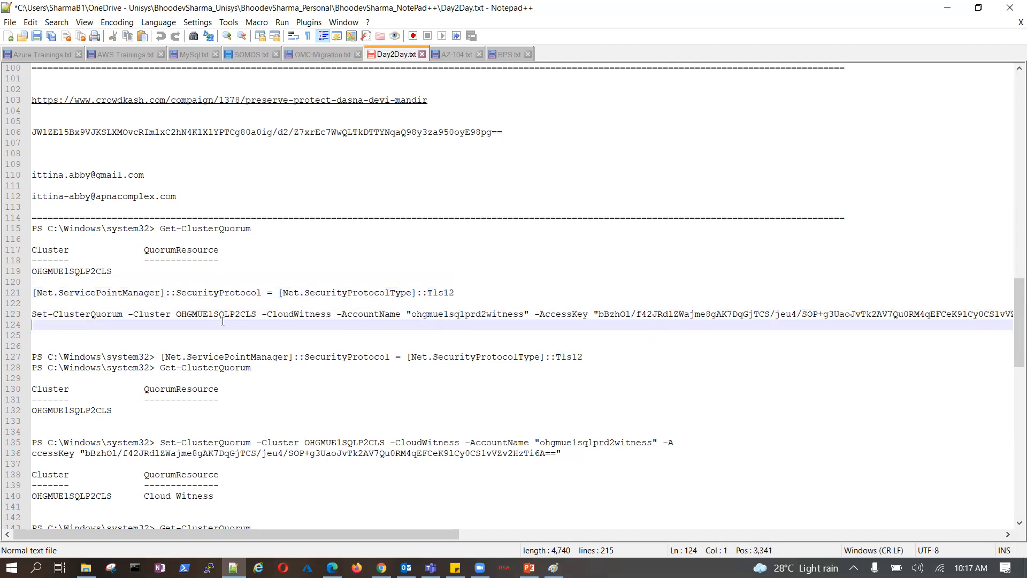
drag(344, 315, 604, 314)
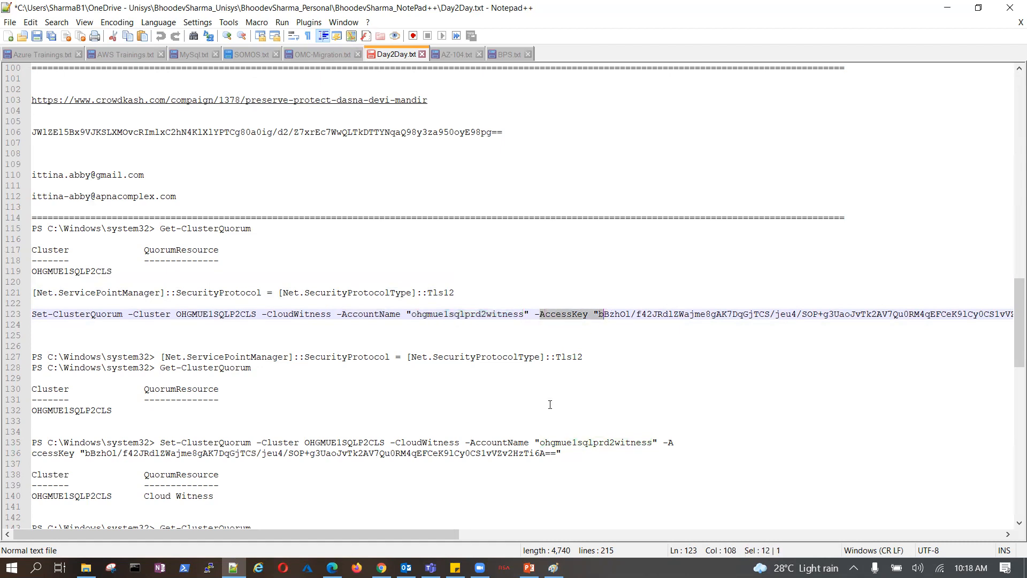
drag(448, 533, 358, 522)
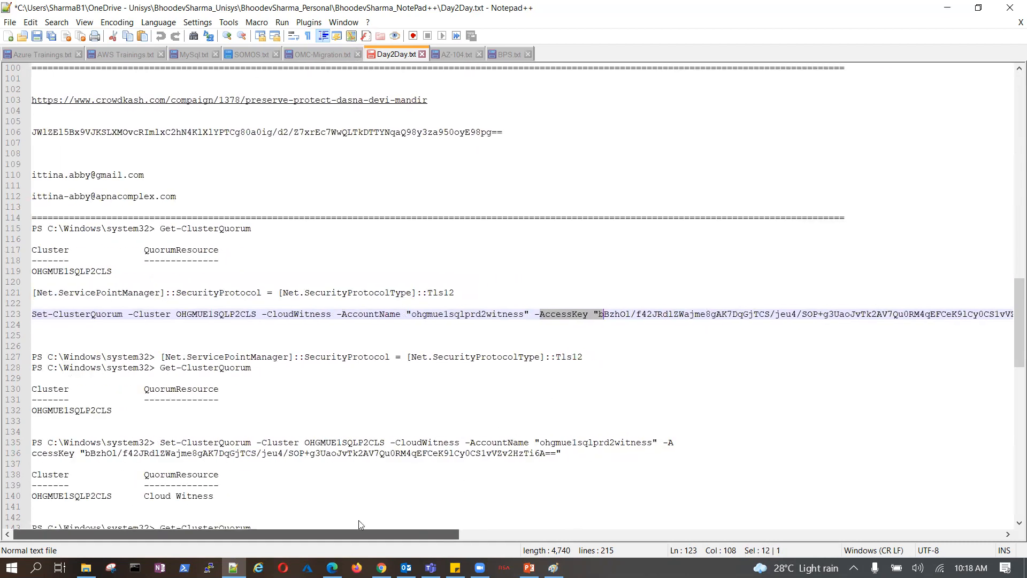
Step: Highlight Tls12 on line 121 and the Get-ClusterQuorum command above it, ending on the word Quorum
click(430, 293)
drag(431, 294, 456, 293)
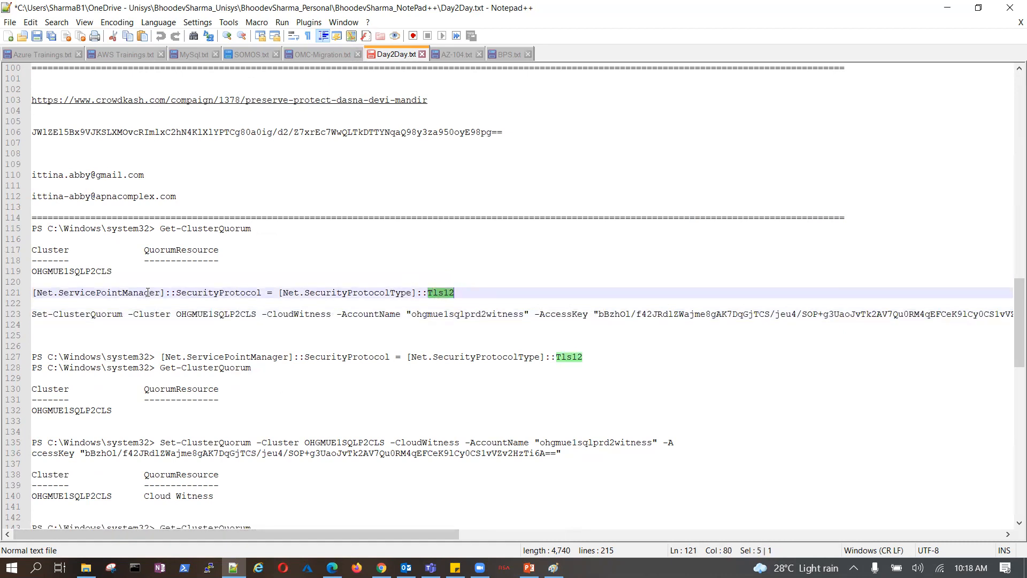
scroll(147, 292, up, 1)
drag(160, 260, 257, 260)
click(257, 285)
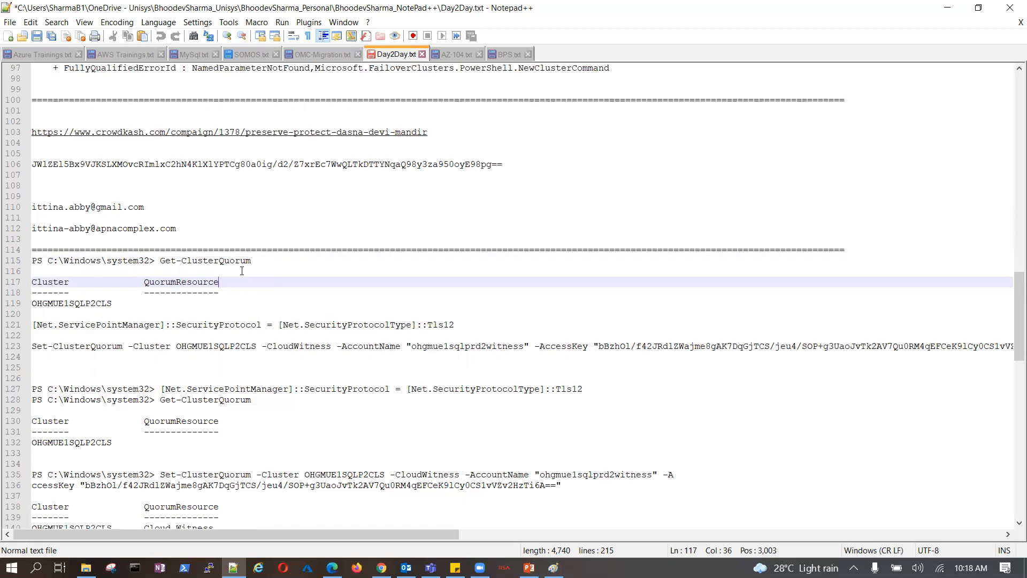
drag(220, 262, 251, 262)
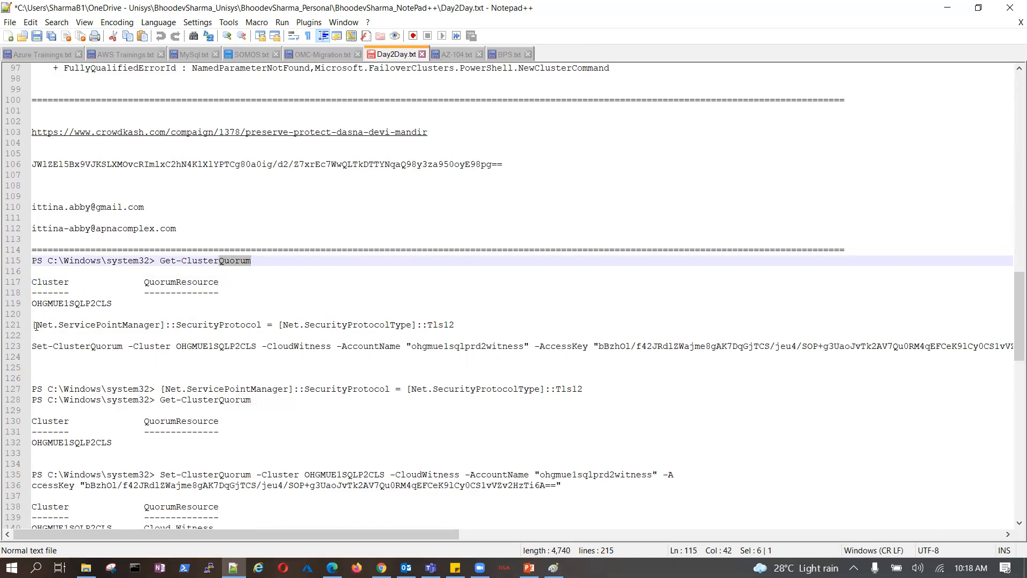
Step: Highlight the full SecurityProtocol assignment on line 121, followed by the Get-ClusterQuorum command on line 115
drag(36, 326, 323, 326)
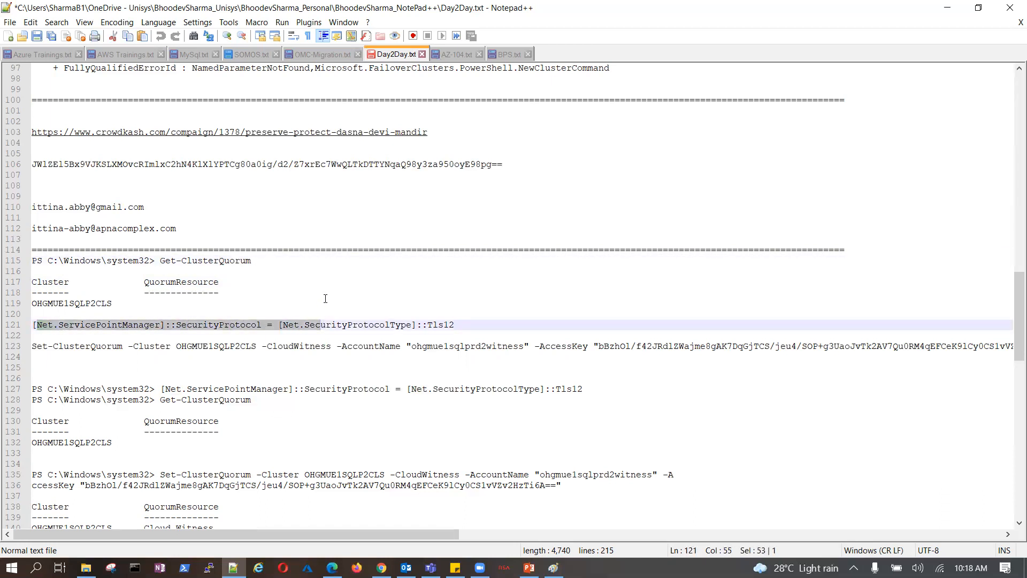
click(328, 303)
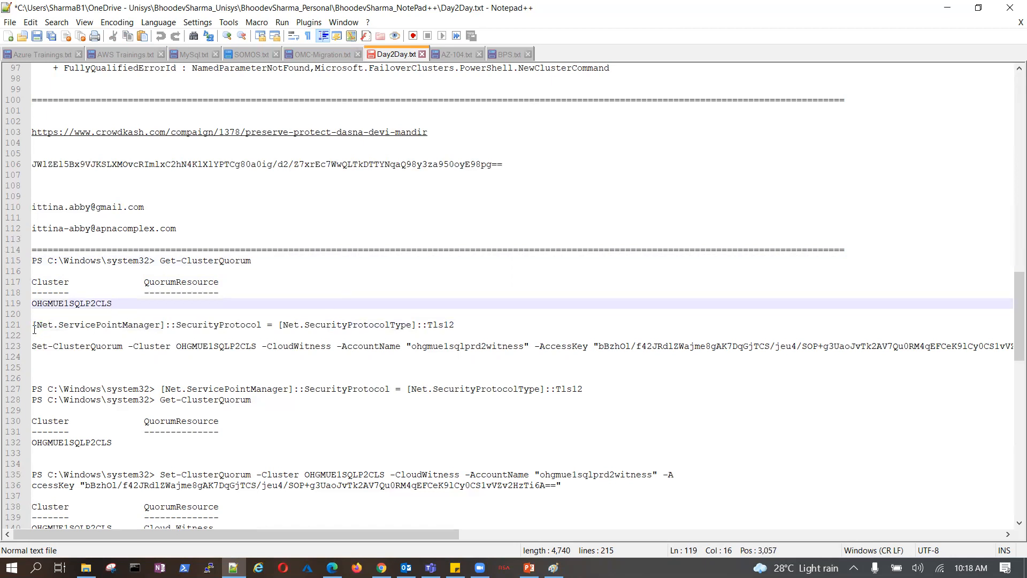
drag(34, 326, 451, 327)
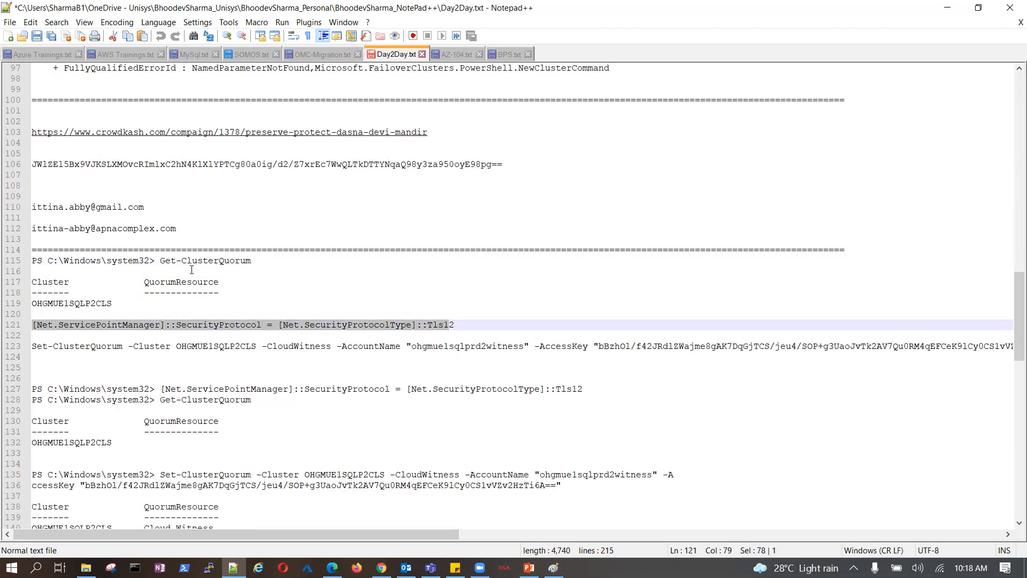
drag(161, 260, 250, 262)
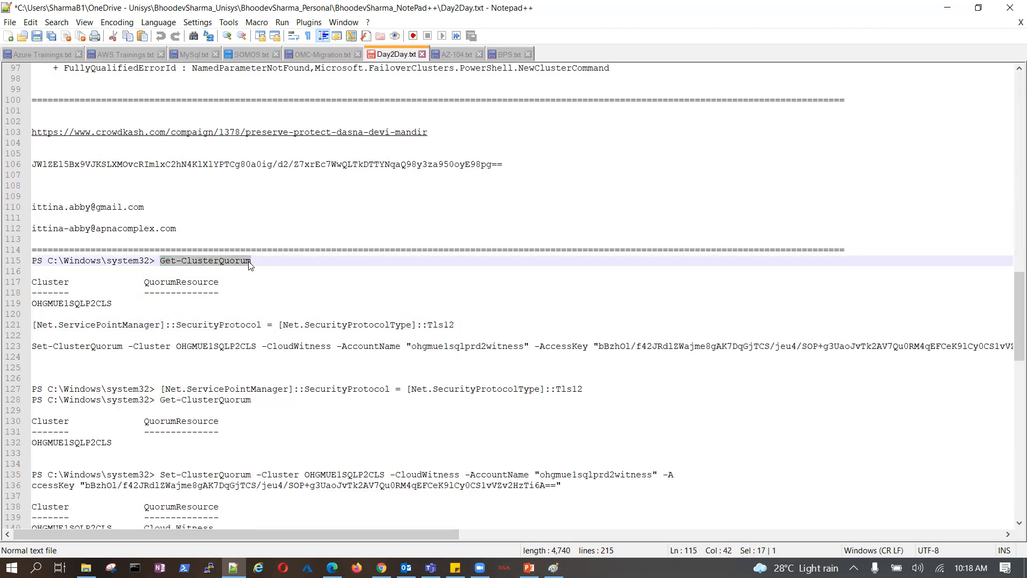
click(255, 277)
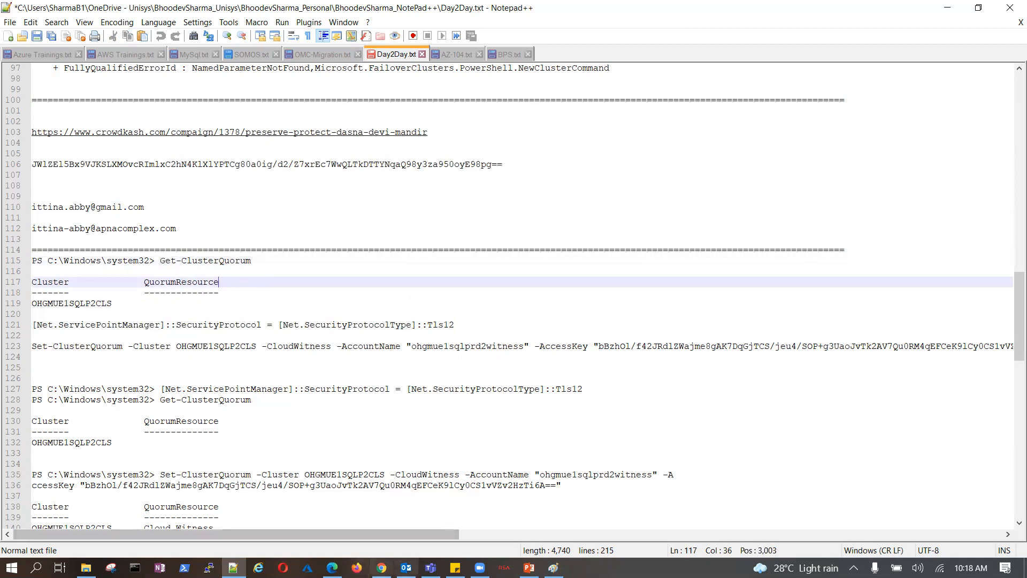
Step: Switch to the Azure portal to check the minimum TLS version choices, and return to Day2Day.txt in Notepad++
click(332, 568)
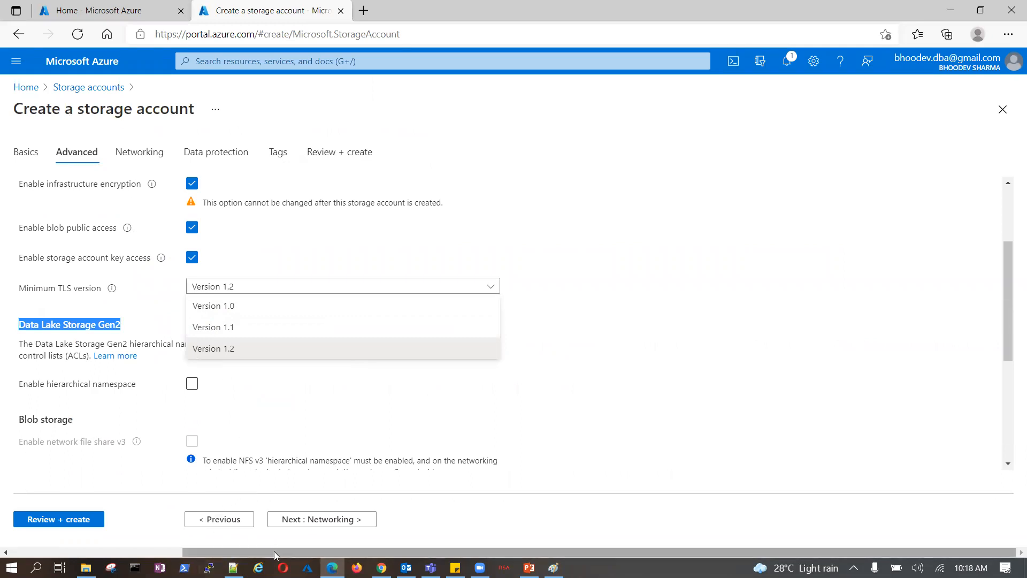
click(234, 568)
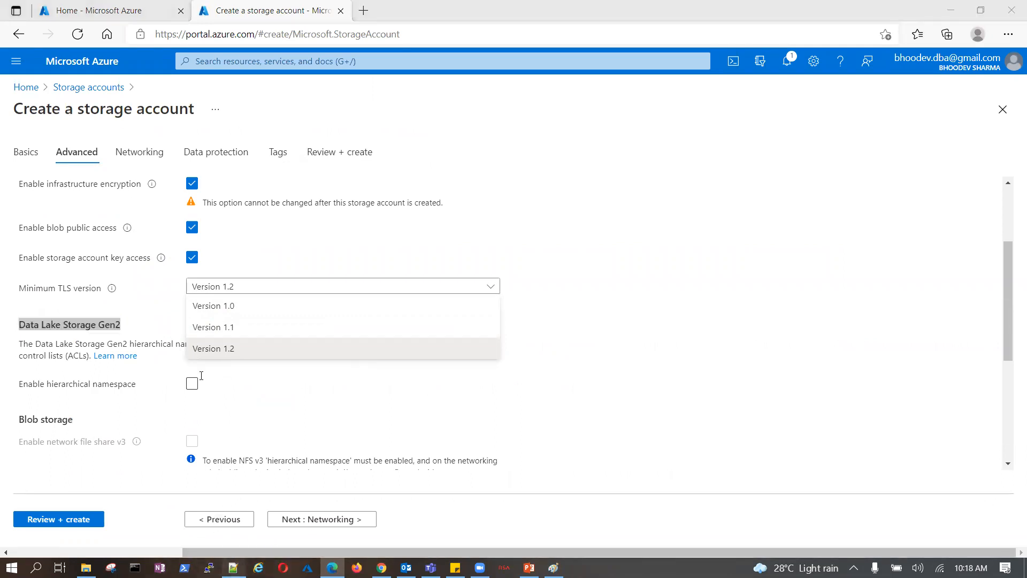
click(167, 309)
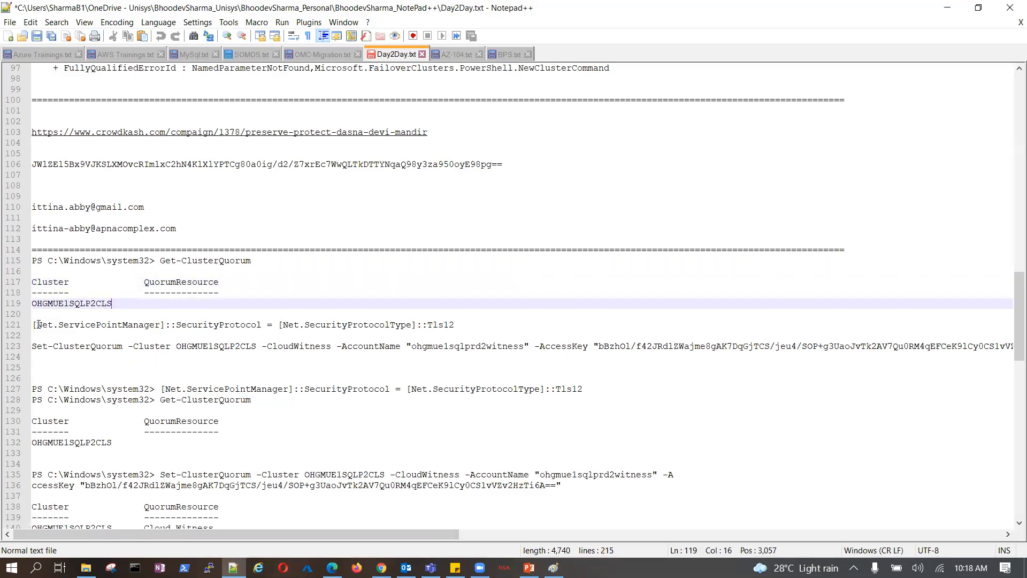
Step: Highlight the SecurityProtocol assignment on line 121 and the Set-ClusterQuorum command on line 123
drag(35, 324, 416, 325)
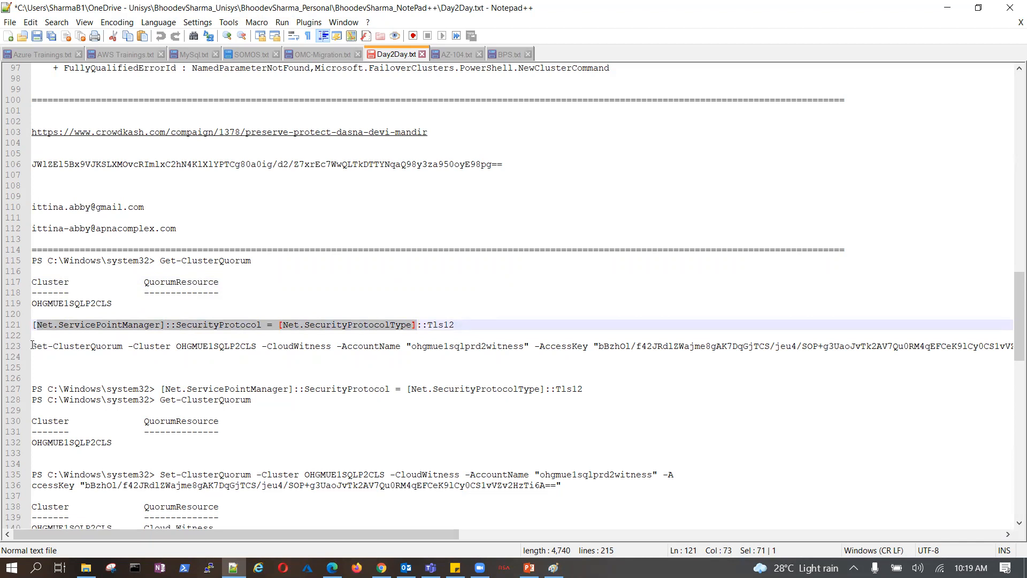
drag(32, 346, 42, 368)
Step: In the PowerShell transcript from line 127, highlight Tls12, the Get-ClusterQuorum command, and the whole SecurityProtocol line
scroll(57, 369, down, 2)
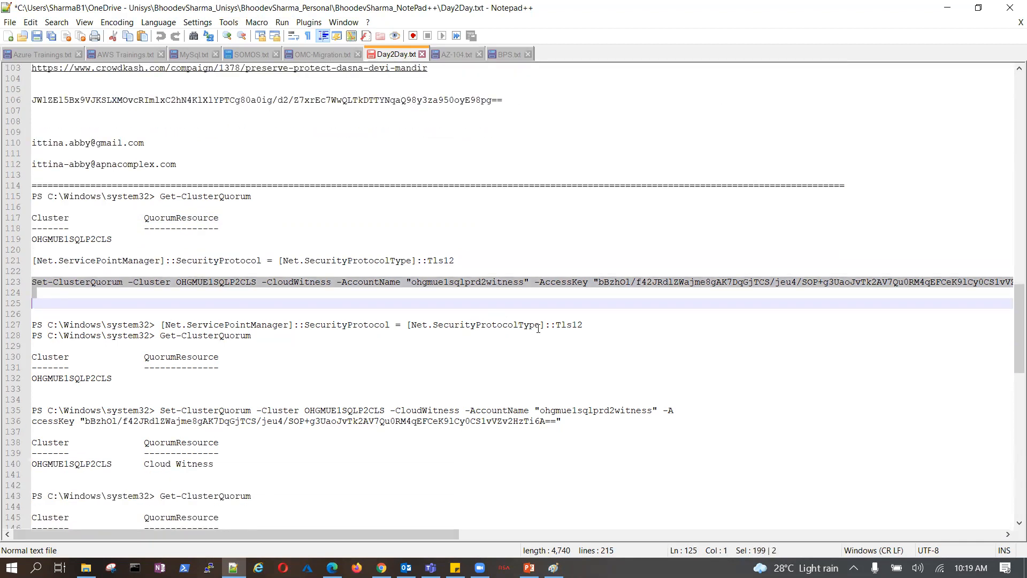
drag(554, 328, 588, 328)
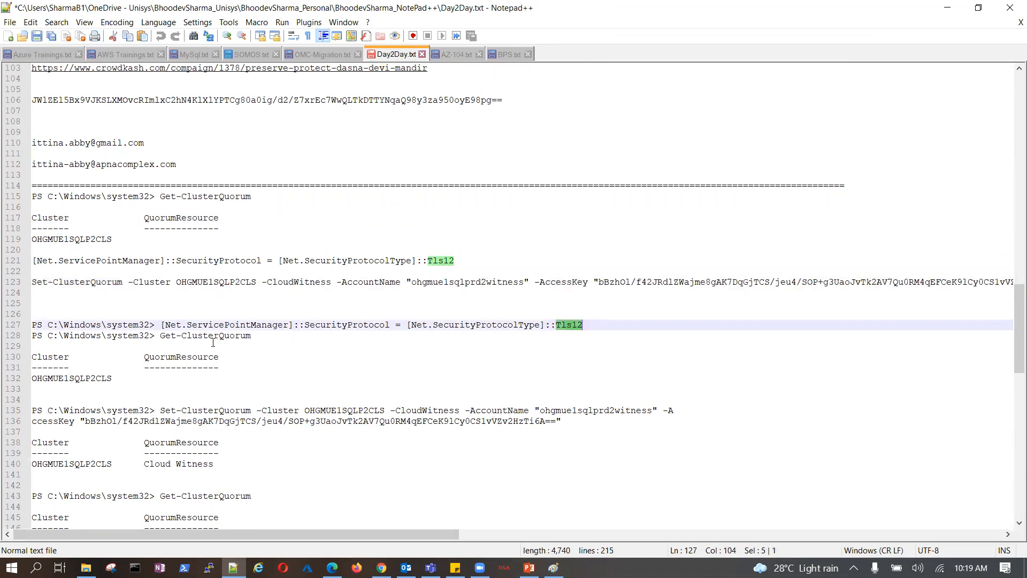
drag(161, 336, 253, 340)
scroll(252, 341, down, 1)
drag(586, 298, 33, 282)
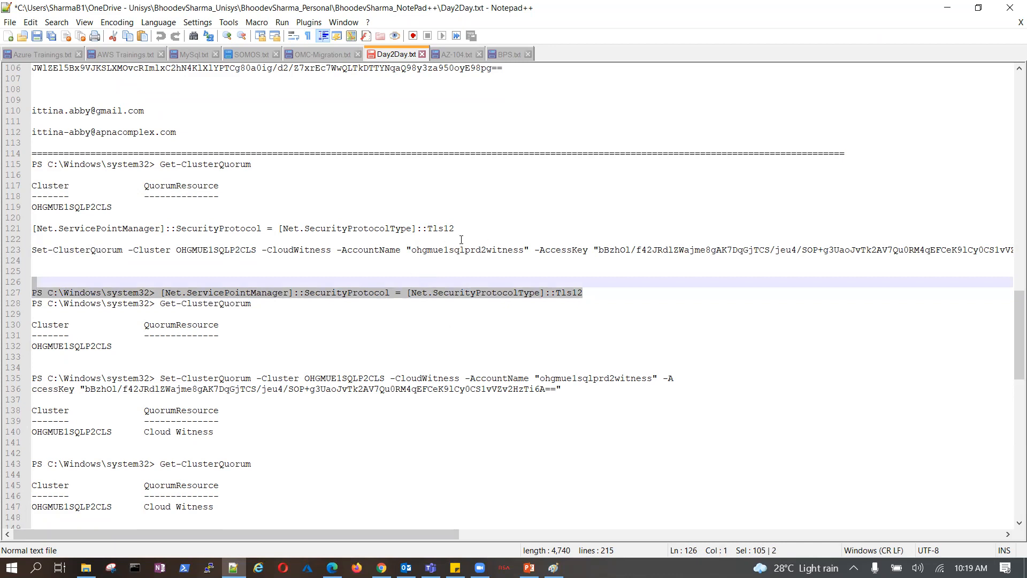
Step: Highlight the SecurityProtocol assignment on line 121 and look through the remaining cluster quorum notes below it
drag(461, 229, 25, 230)
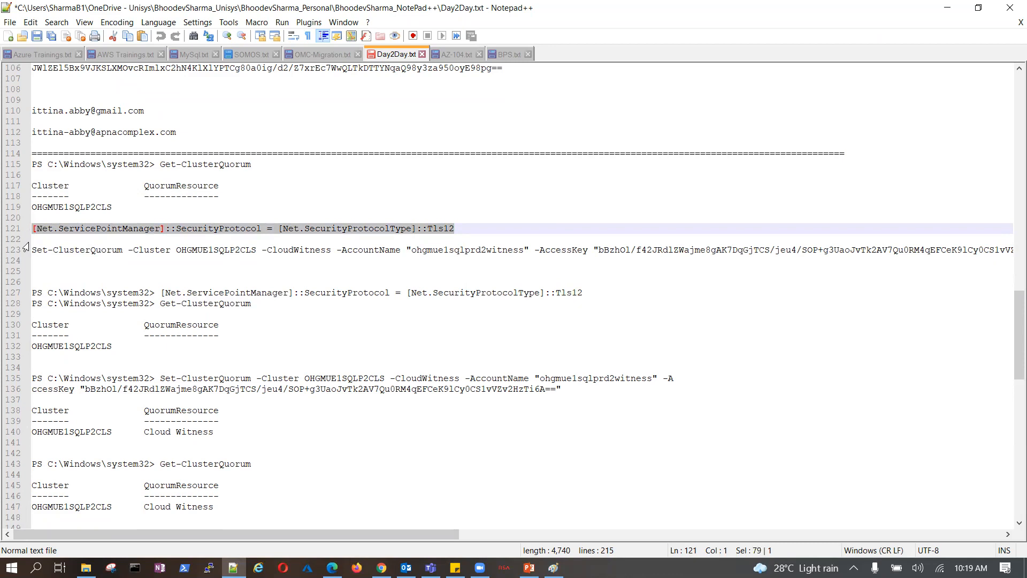
scroll(177, 236, down, 3)
scroll(195, 235, down, 3)
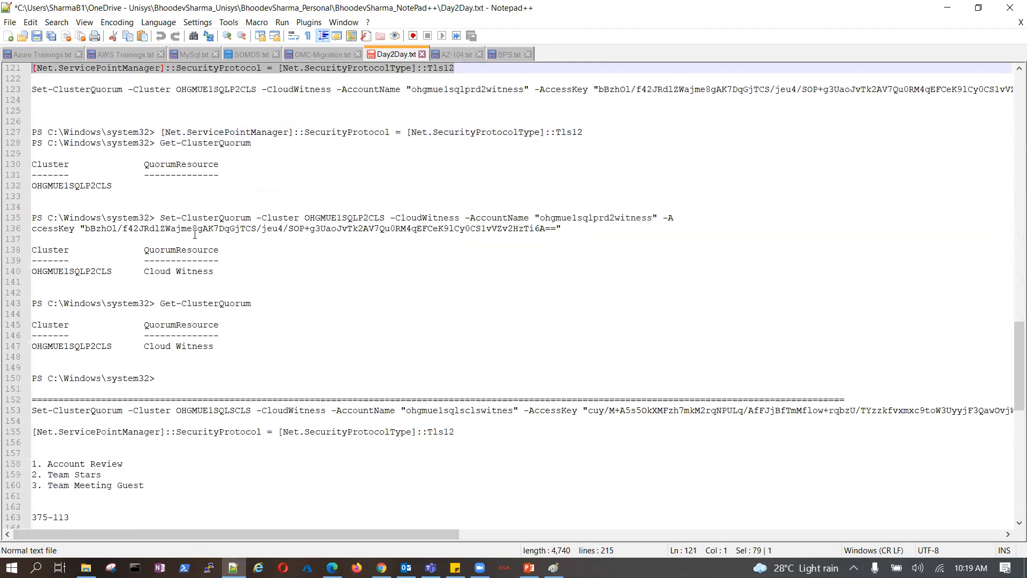
scroll(195, 235, down, 5)
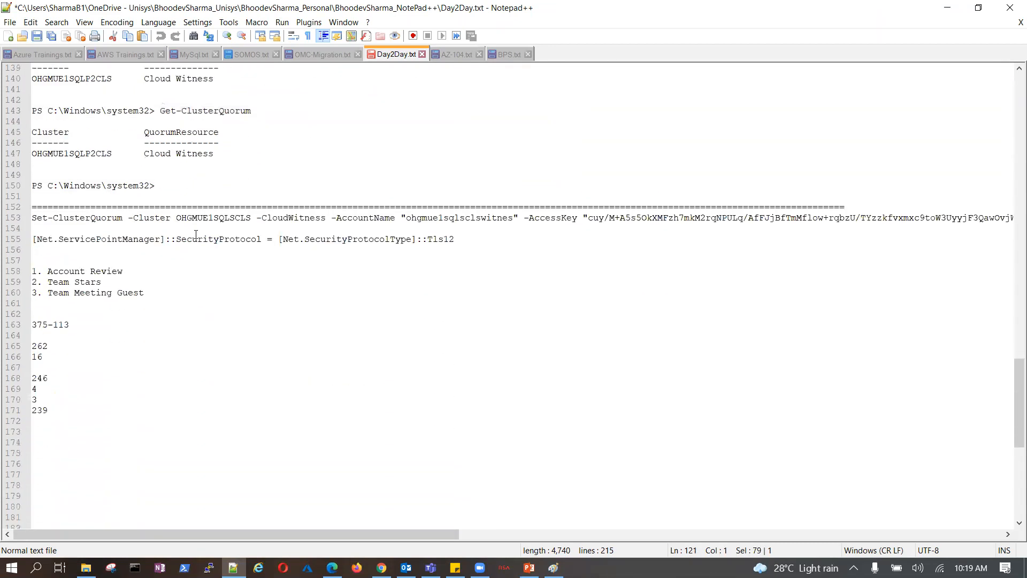
scroll(195, 235, up, 6)
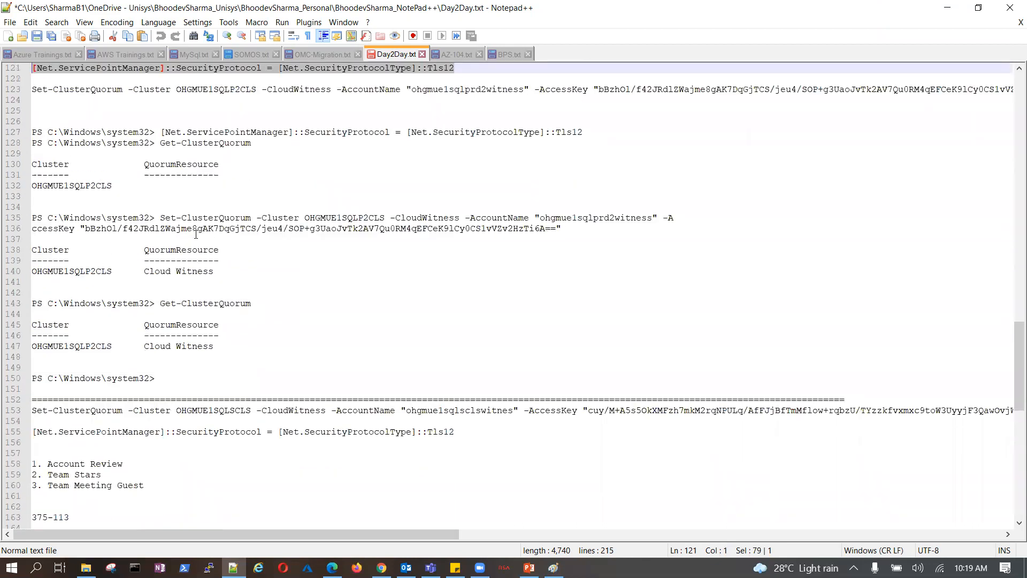
Step: Switch to the Azure portal, close the minimum TLS version choices, and examine the Blob storage settings, highlighting the Access tier label
click(332, 568)
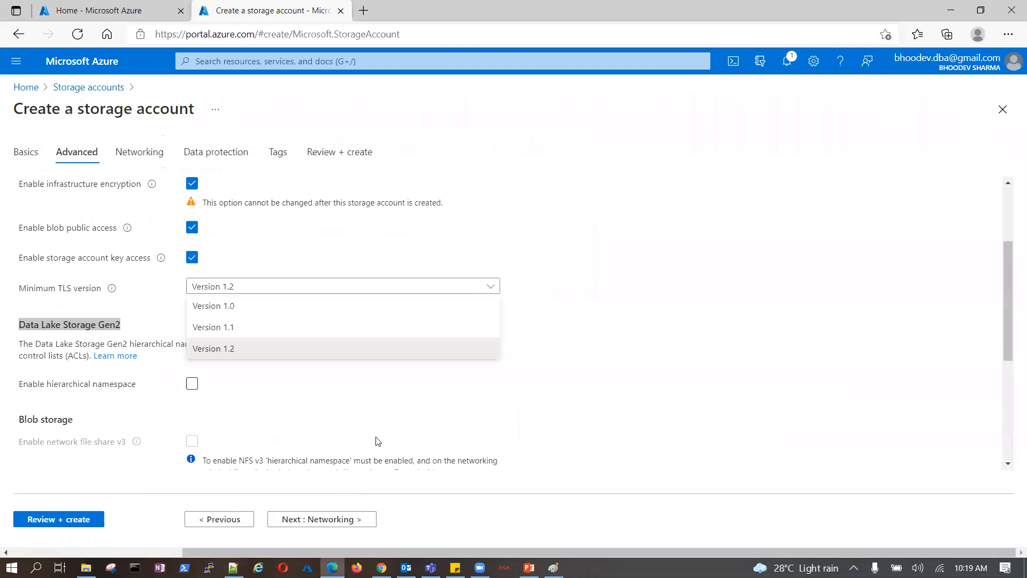
click(397, 422)
scroll(465, 413, down, 2)
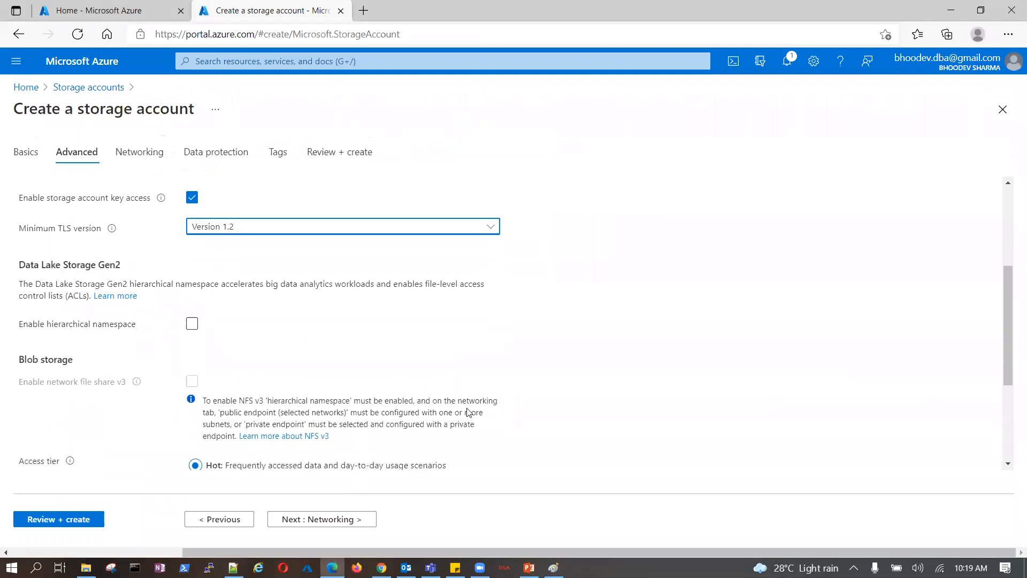
scroll(563, 325, down, 2)
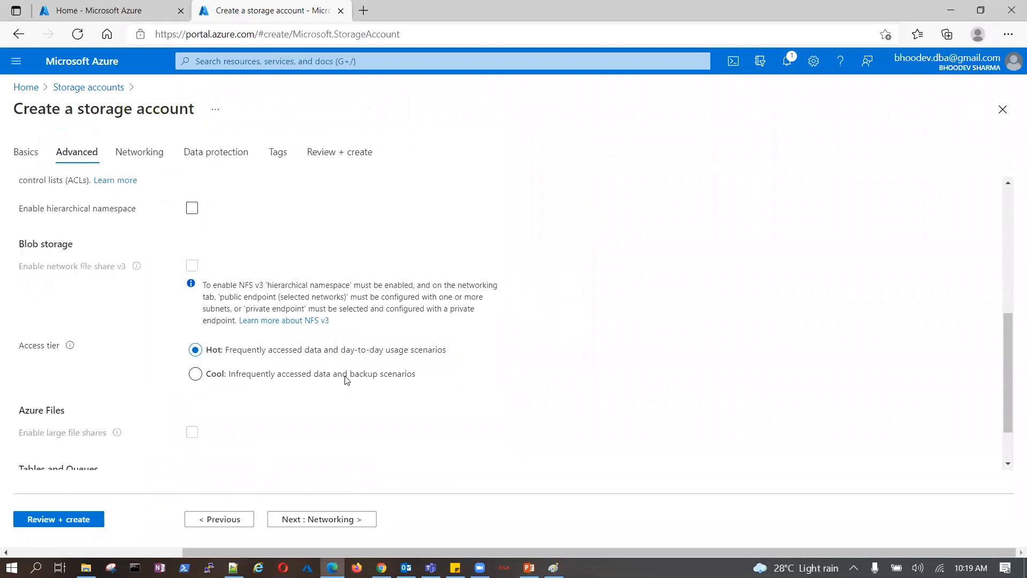
scroll(58, 303, up, 1)
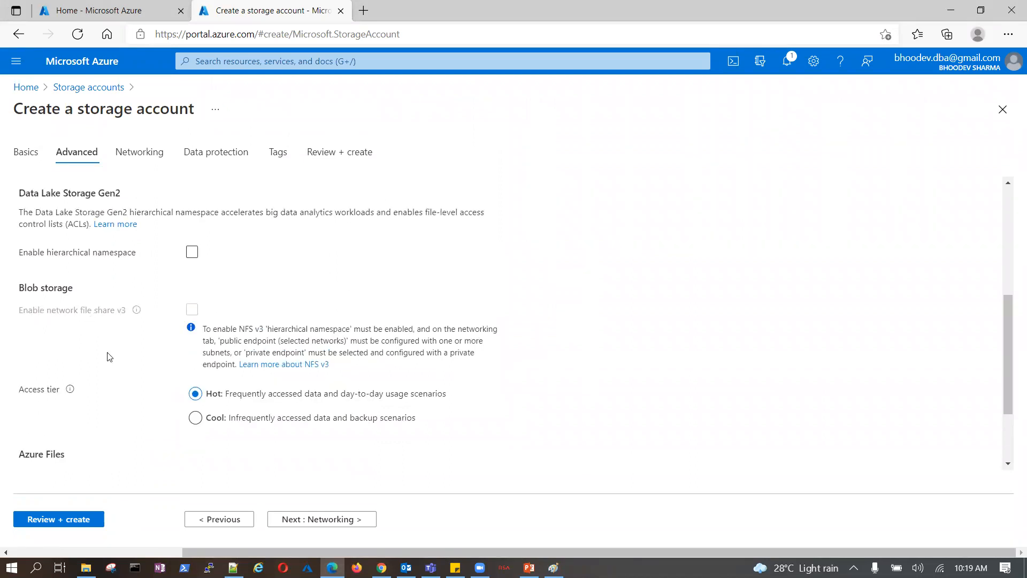
drag(20, 394, 59, 396)
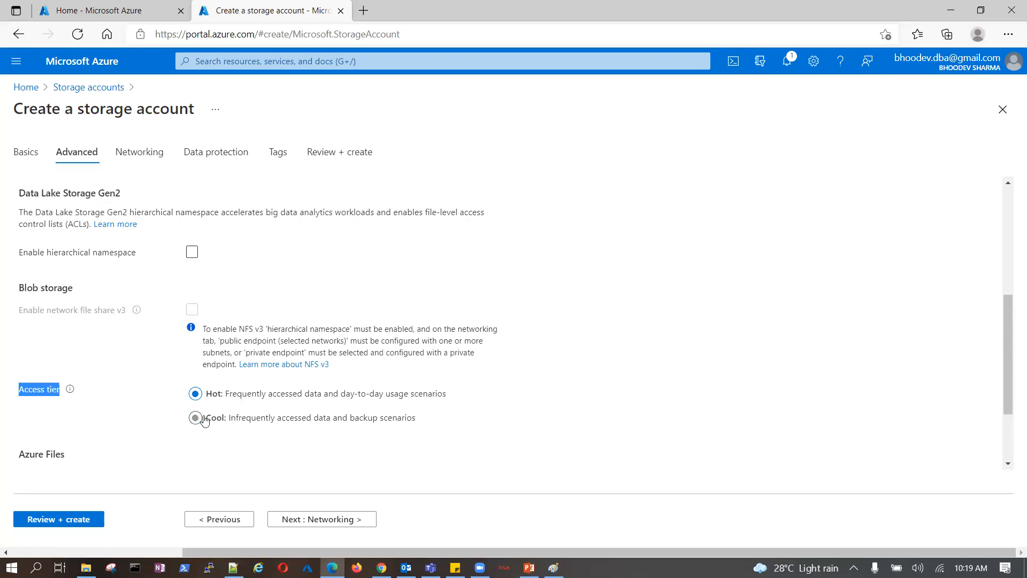
scroll(233, 399, down, 1)
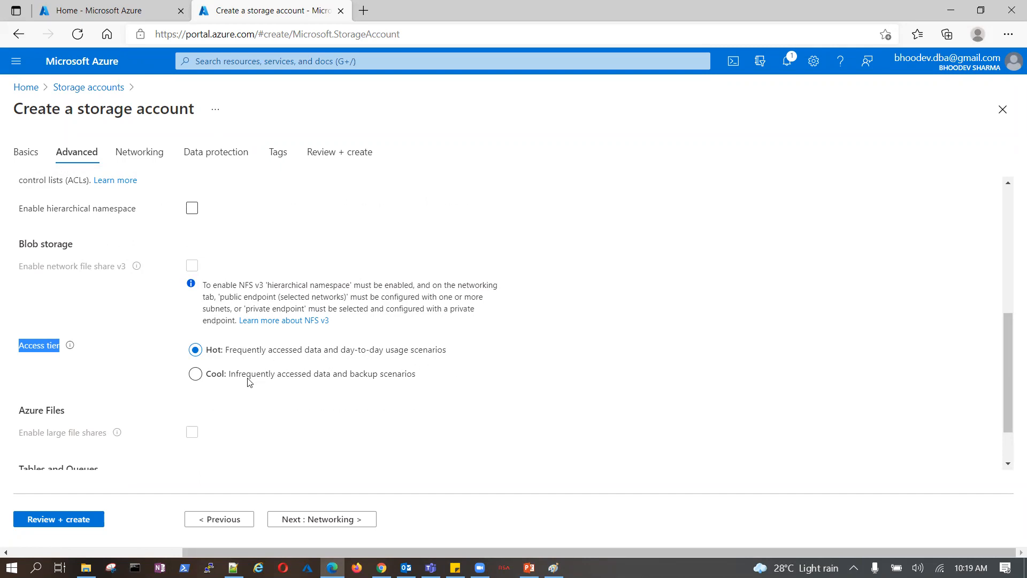
Step: Review the remaining Advanced settings of the storage account and continue to the Networking settings
scroll(473, 367, down, 1)
scroll(353, 299, up, 4)
scroll(238, 236, up, 2)
scroll(237, 225, down, 6)
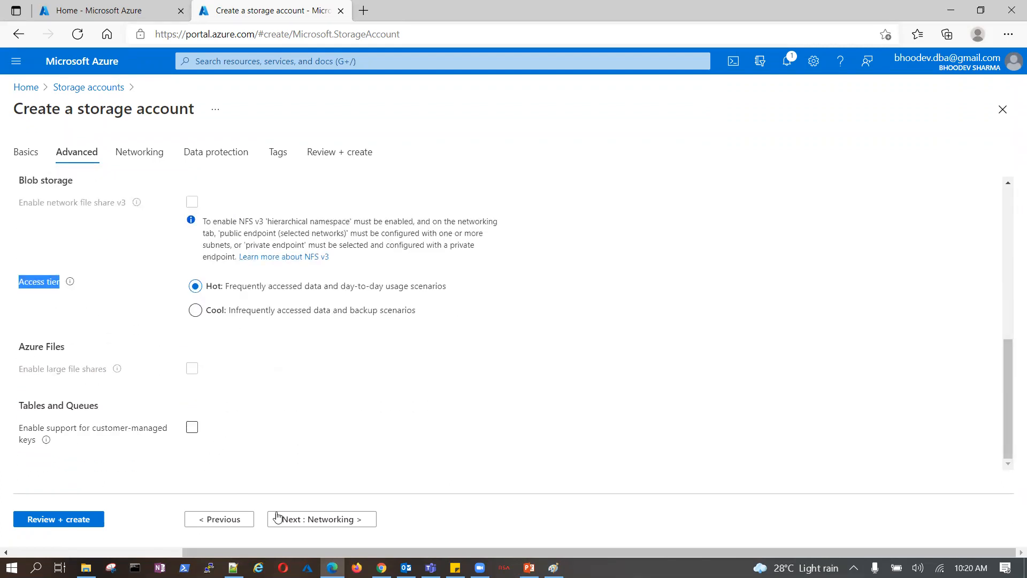
click(318, 518)
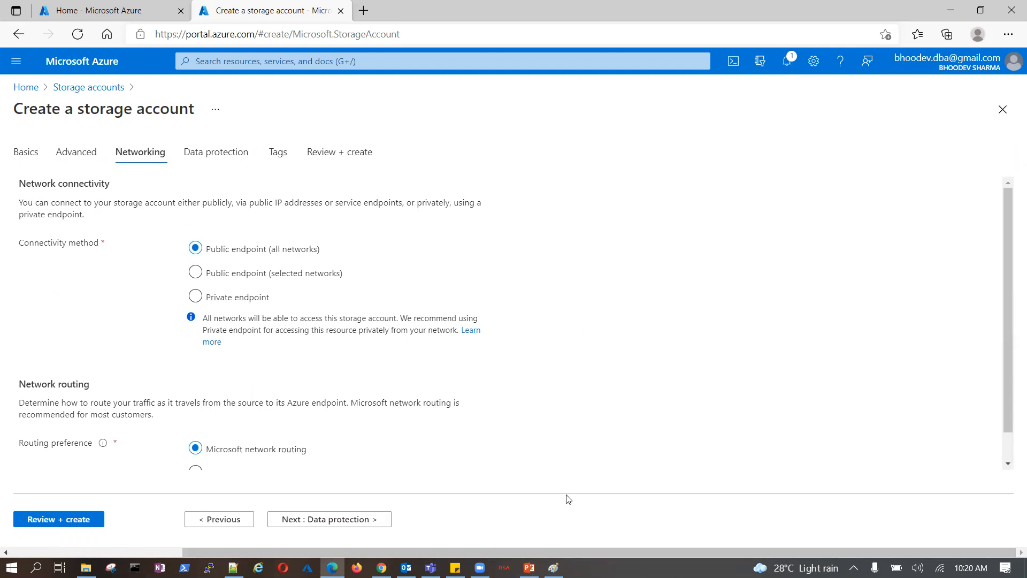
Step: Switch to the AZ-104 slides in PowerPoint, browse slides 4 to 6, and highlight "Securing a Storage Endpoint" on the Storage accounts overview slide
click(528, 567)
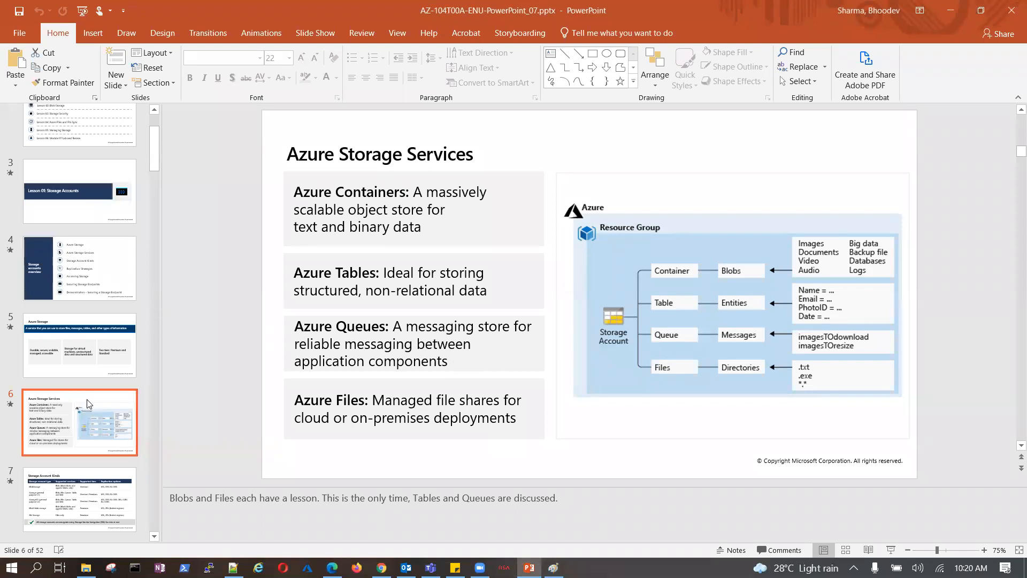
click(109, 347)
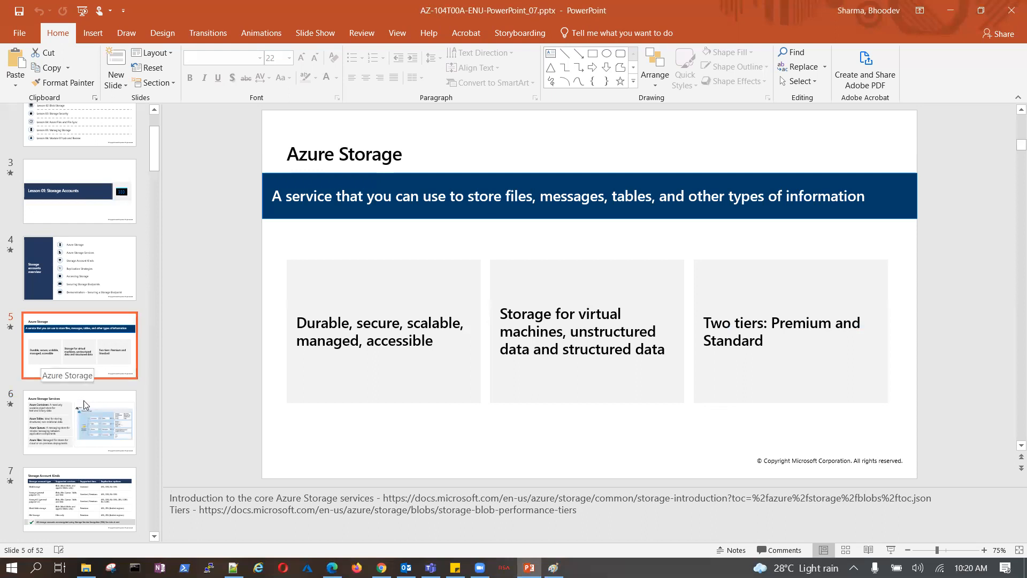
click(72, 433)
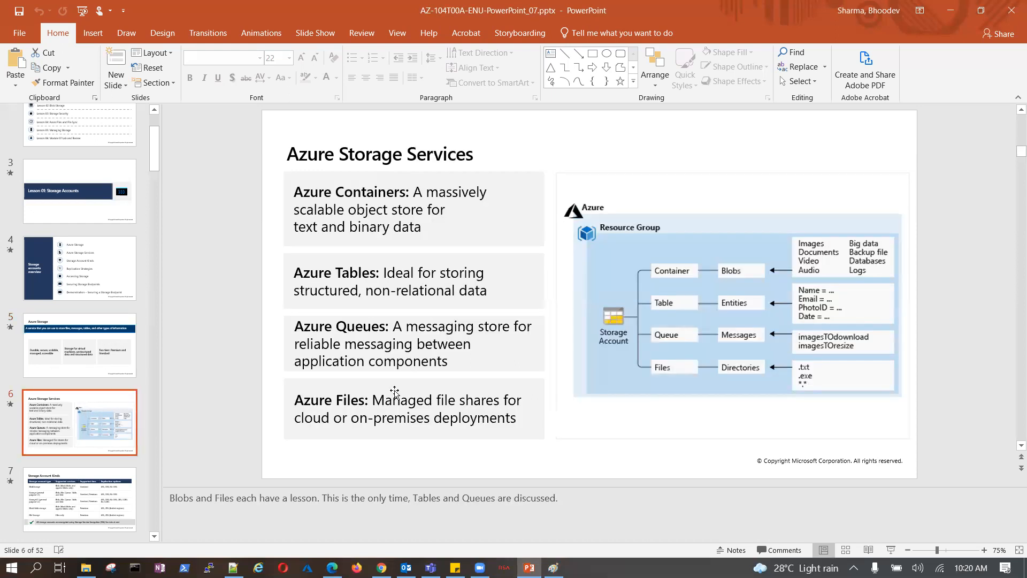
scroll(88, 378, up, 3)
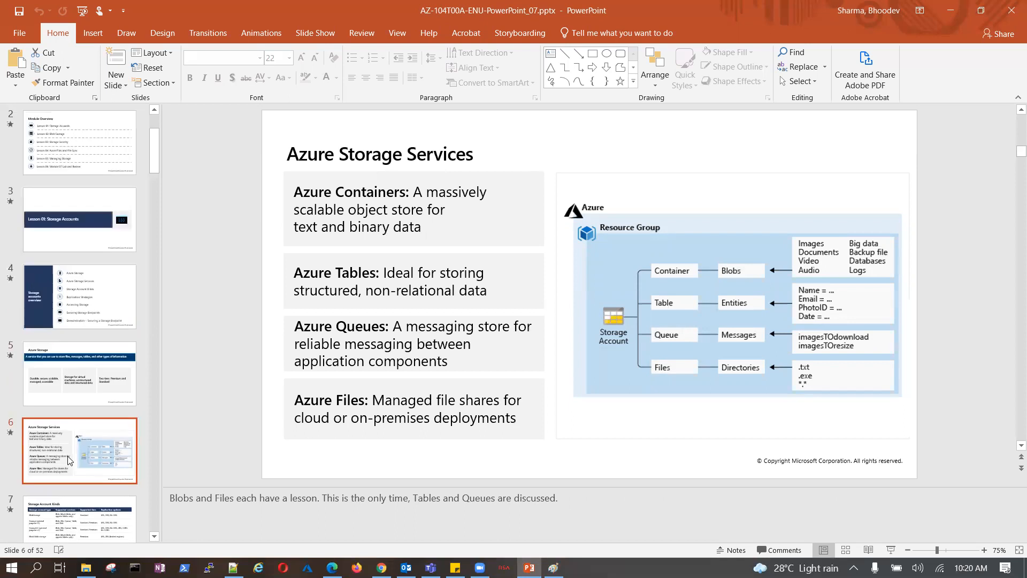
click(87, 330)
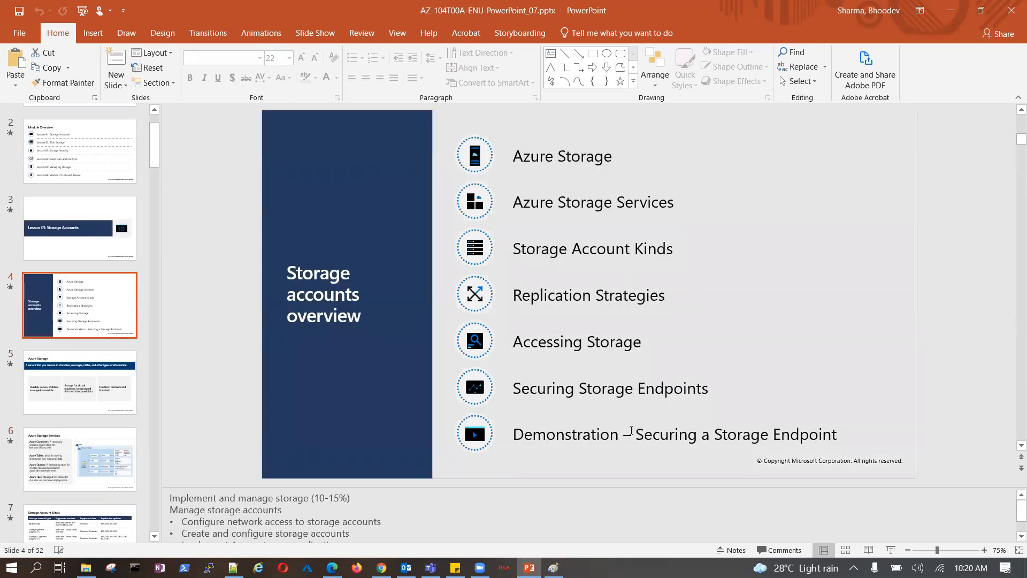
drag(636, 436, 869, 439)
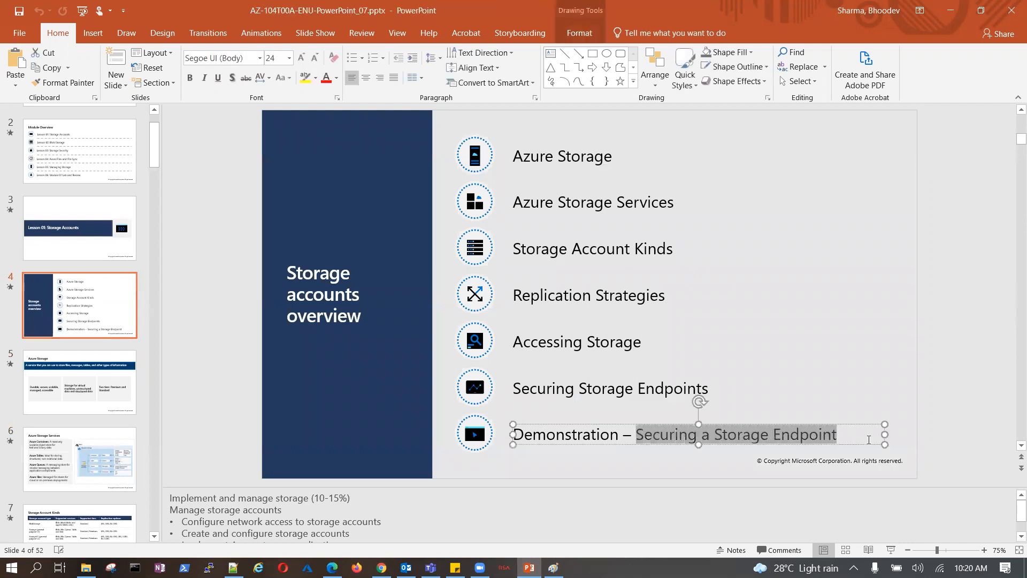
Step: Switch back to the Azure portal and try the public endpoint connectivity methods, examining the virtual network and routing options for selected networks
click(331, 567)
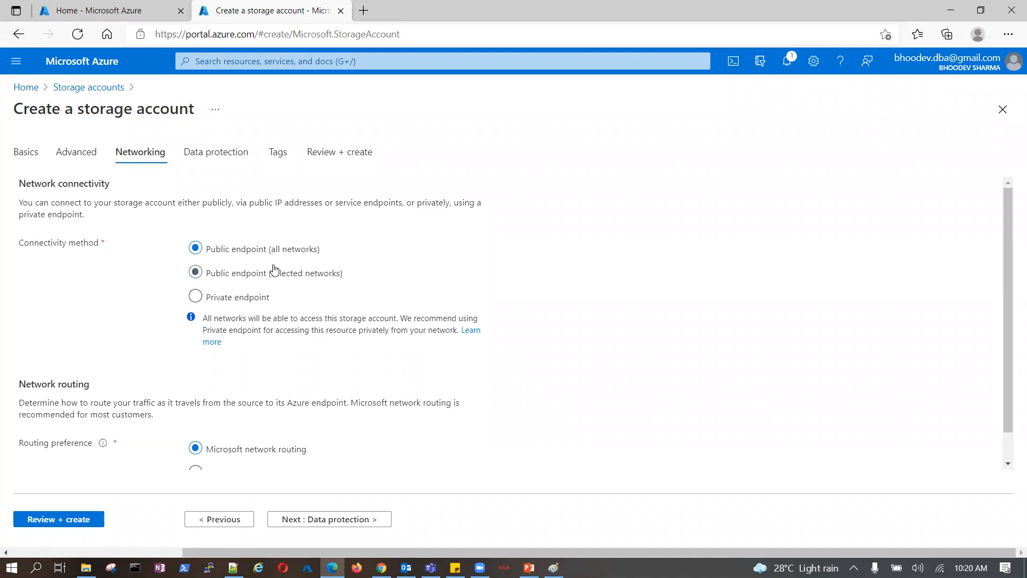
click(195, 273)
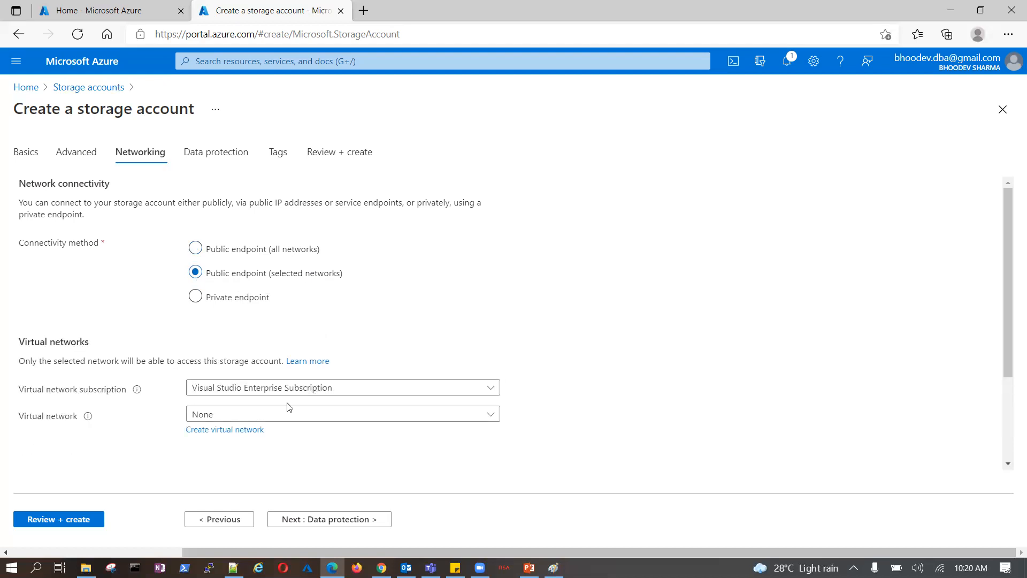
scroll(282, 374, down, 3)
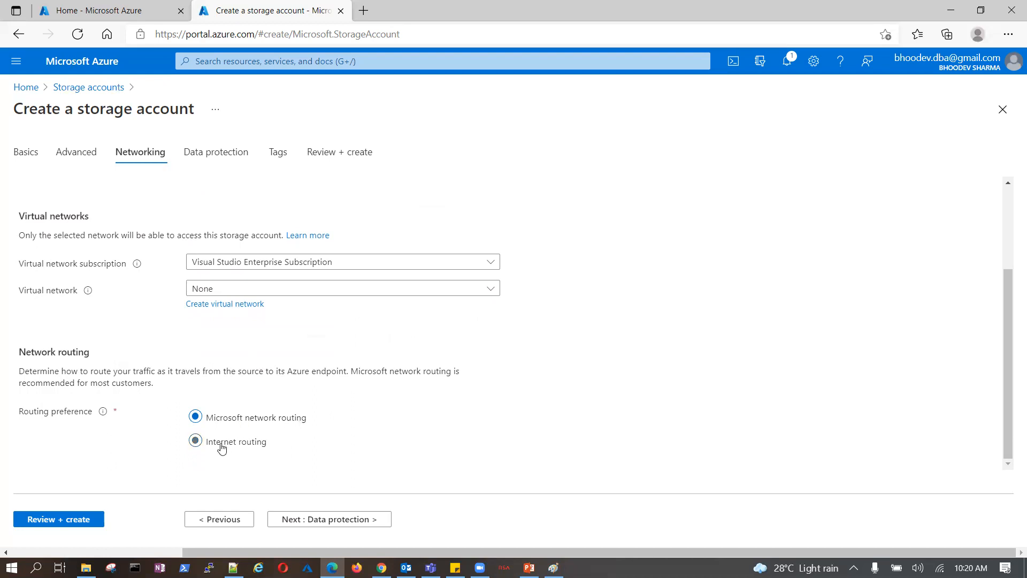
scroll(298, 339, up, 3)
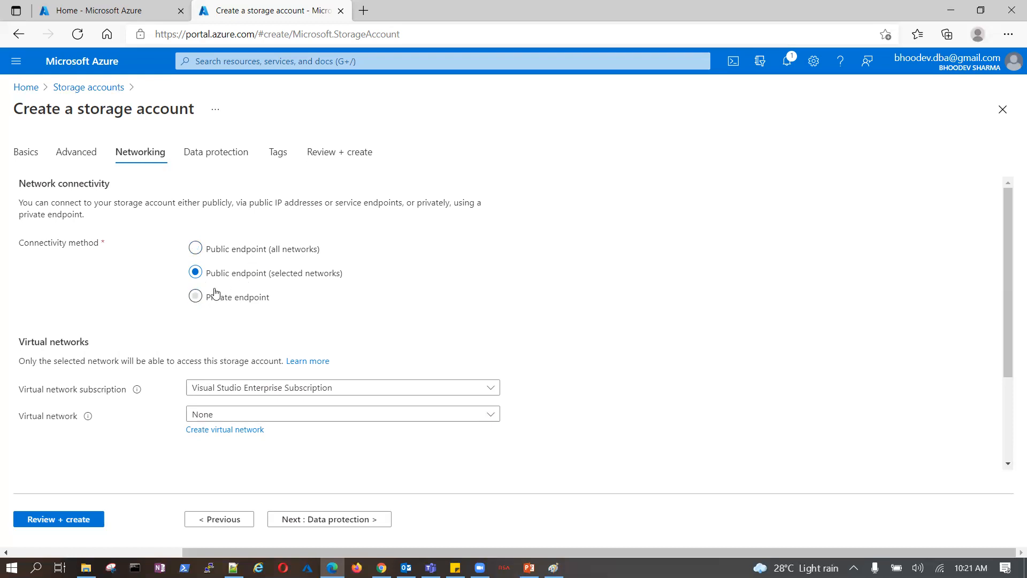
click(195, 249)
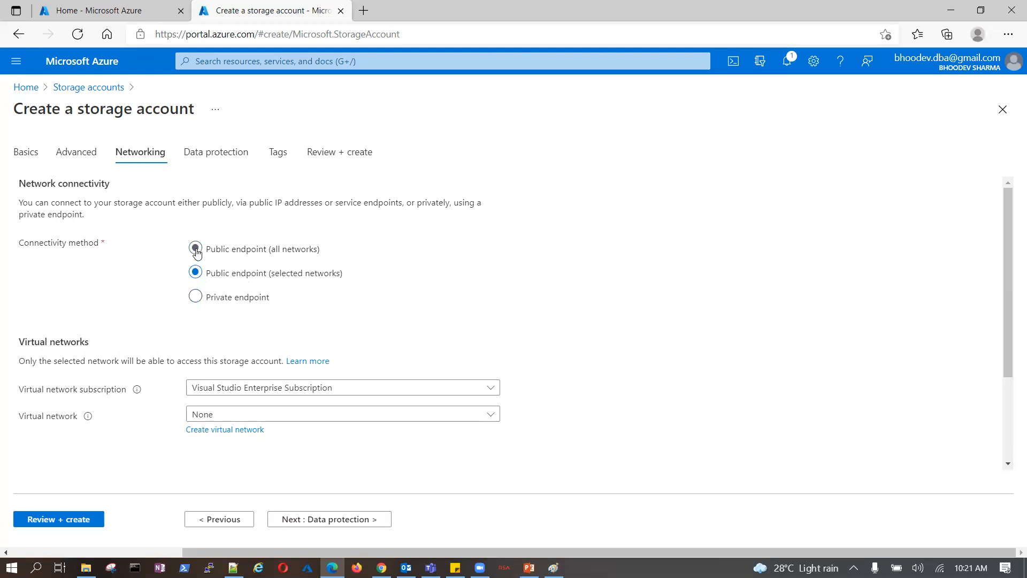
Step: Set the connectivity method to Private endpoint and start adding a private endpoint
click(196, 297)
scroll(237, 276, down, 1)
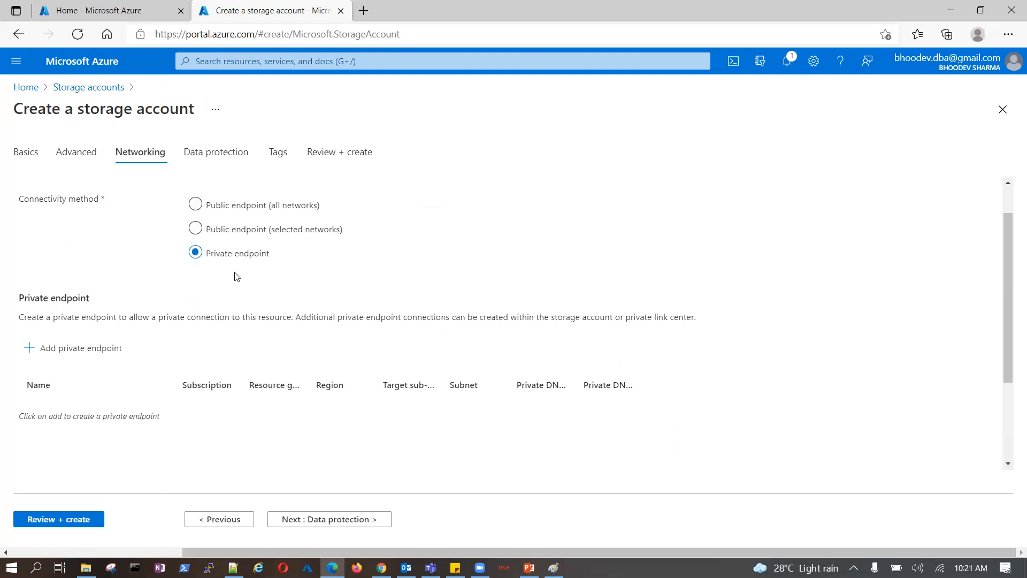
scroll(231, 317, down, 2)
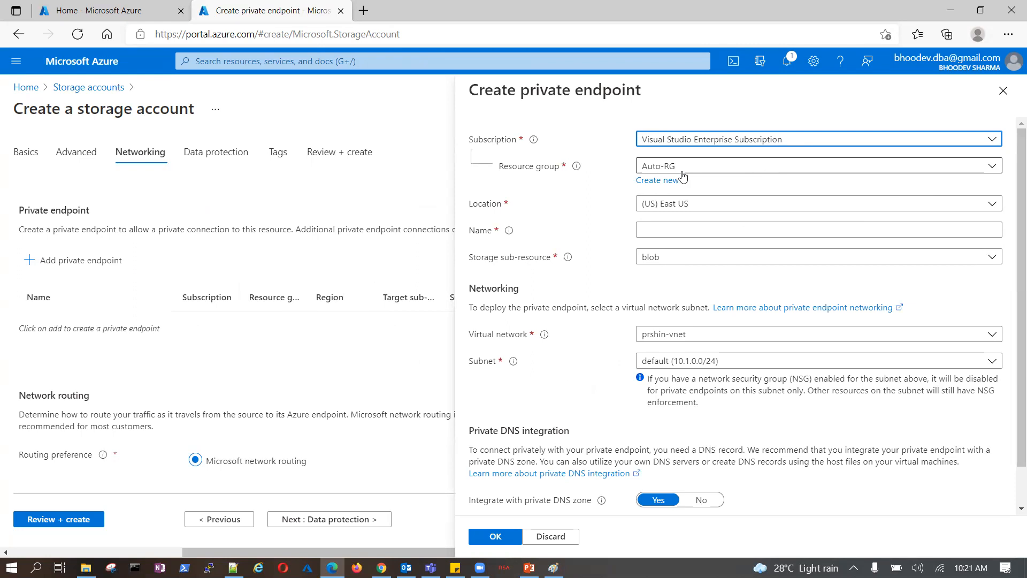
Step: Name the private endpoint BPS-PEP and check the storage sub-resource choices, keeping blob
click(978, 231)
text(BPS)
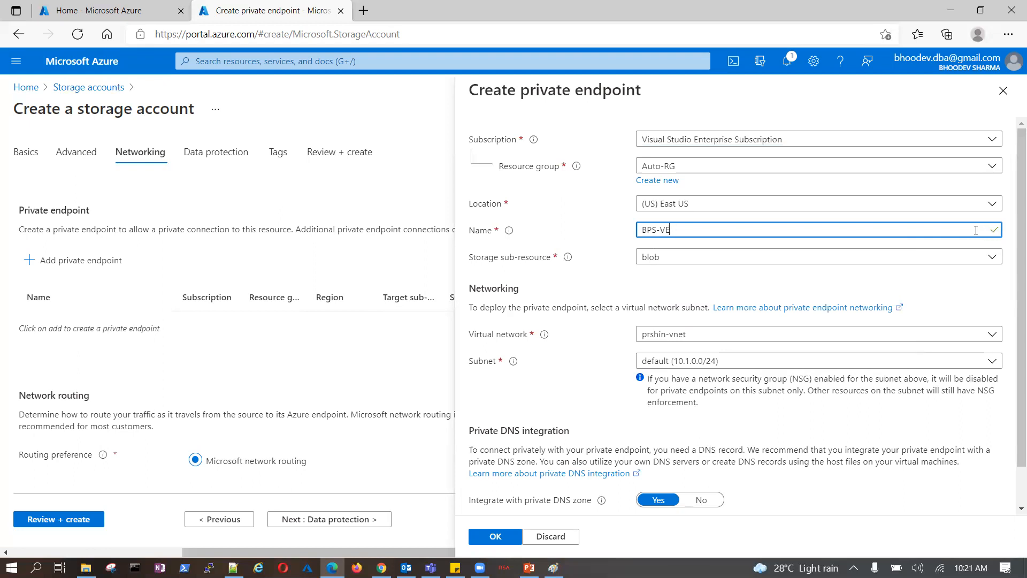
text(-PEP)
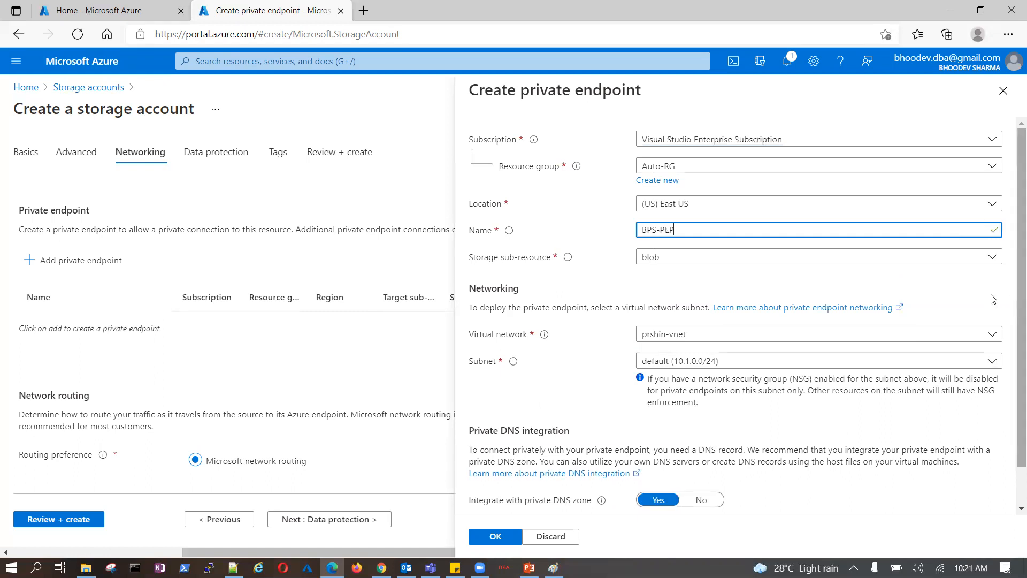
click(991, 265)
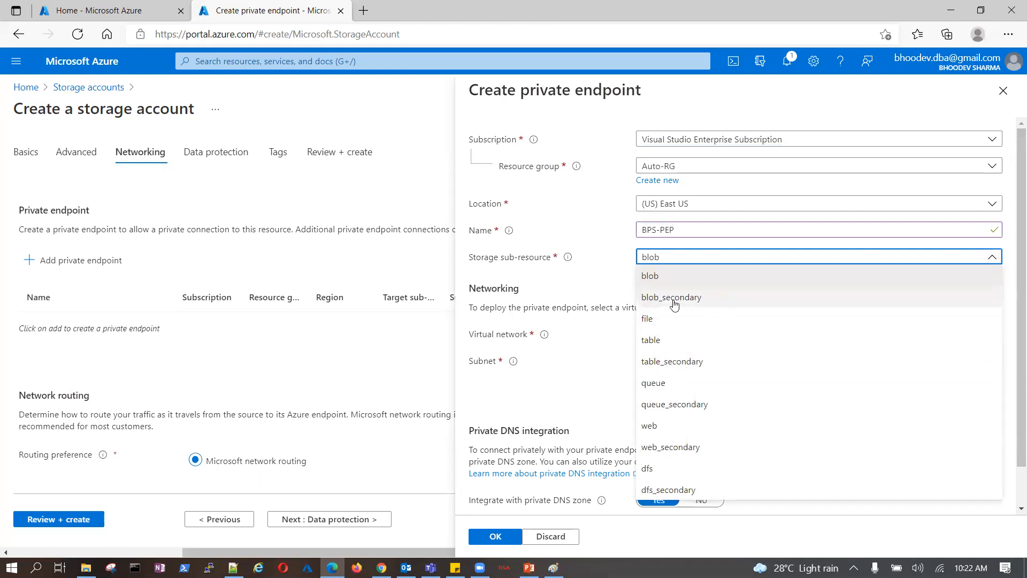
click(598, 284)
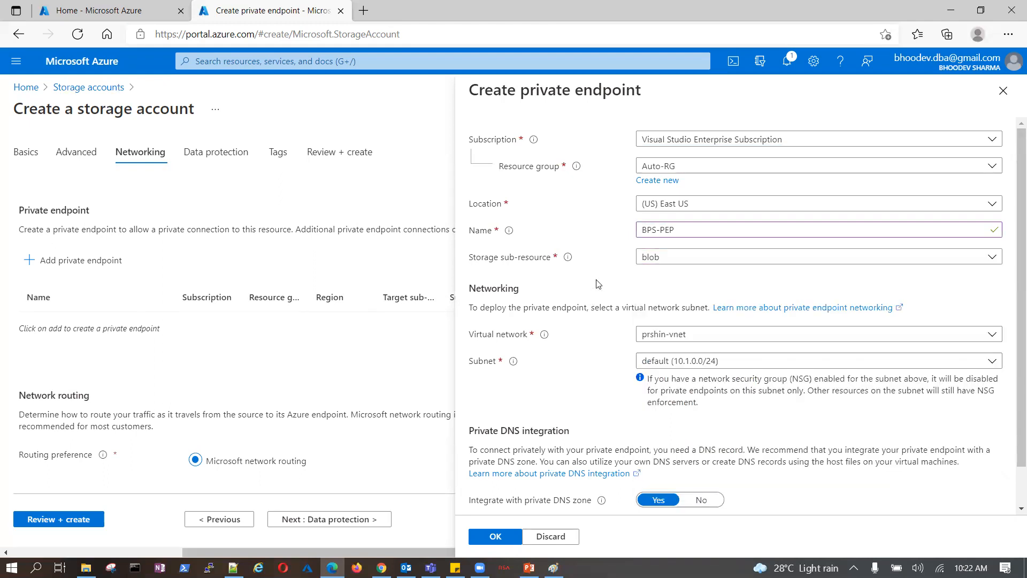
Step: Choose prshin-vnet as the private endpoint's virtual network and check its available subnets
scroll(573, 335, down, 1)
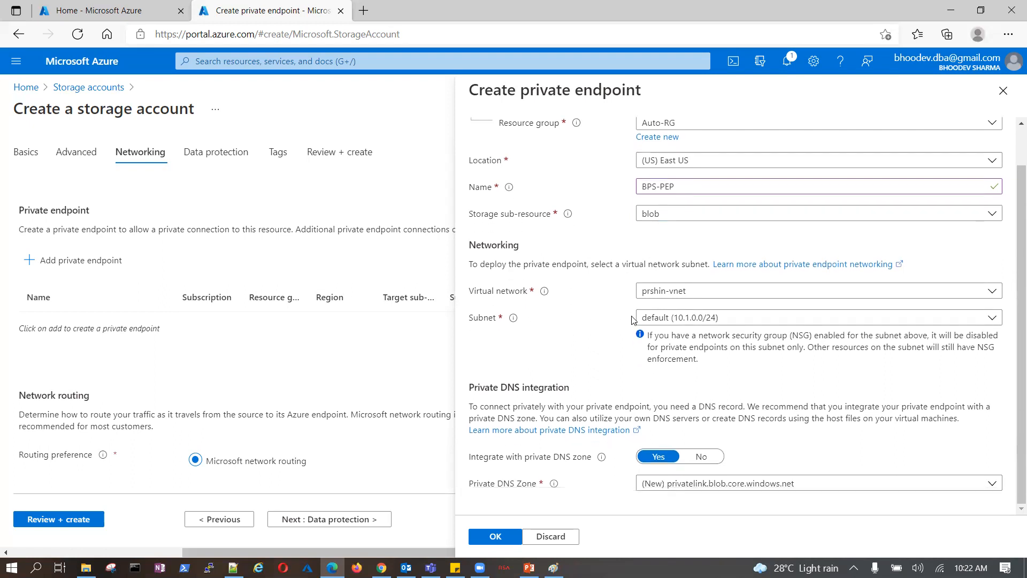
click(993, 290)
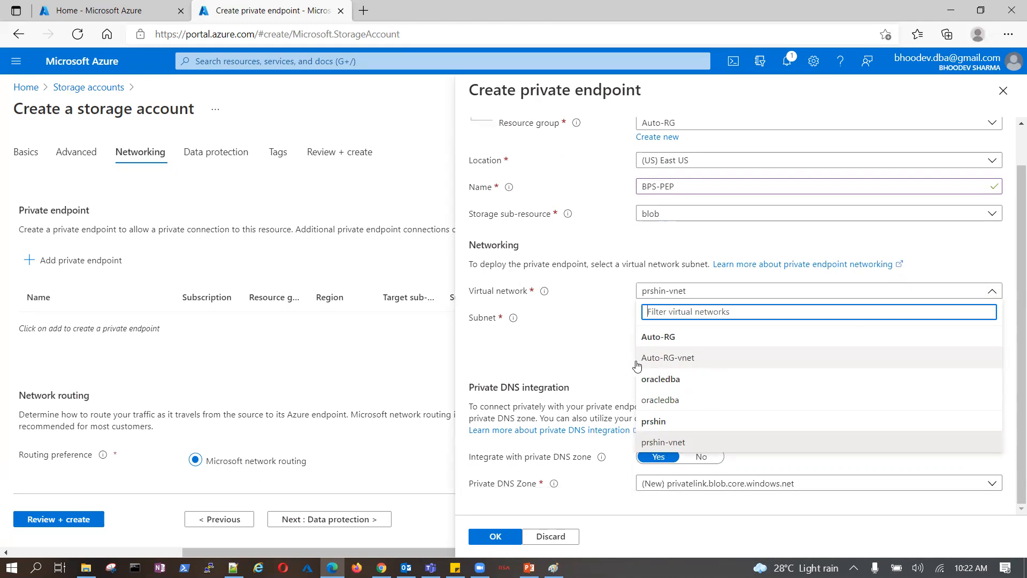
click(655, 443)
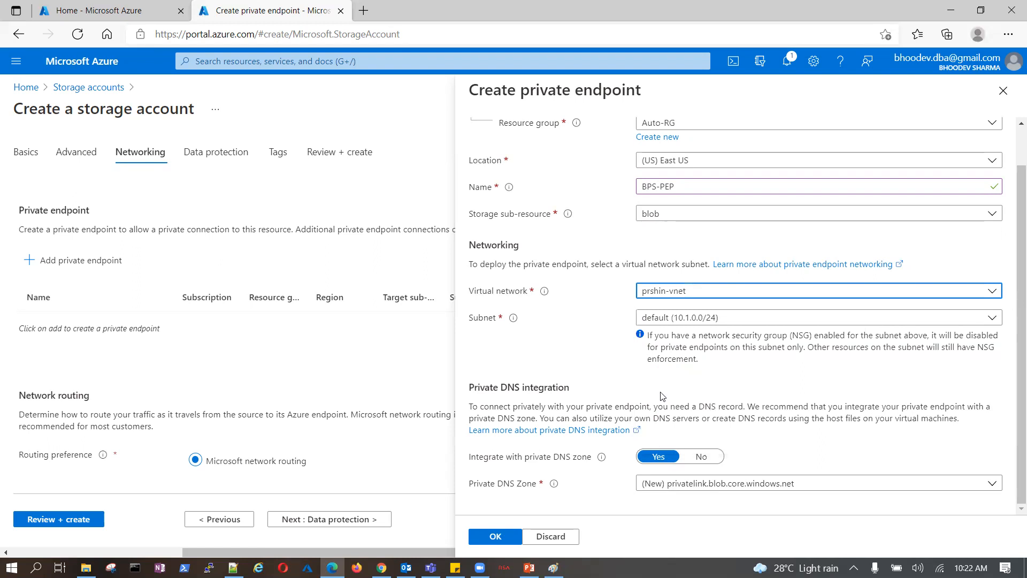
click(995, 319)
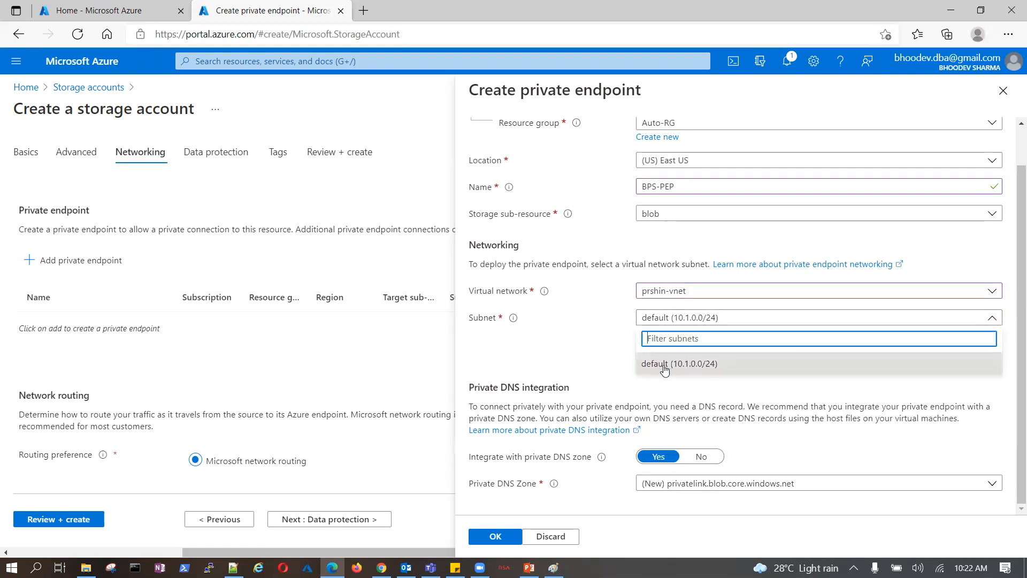
Step: Change the private endpoint's virtual network to Auto-RG-vnet and try GatewaySubnet (10.0.1.0/24) as its subnet
click(991, 293)
click(696, 359)
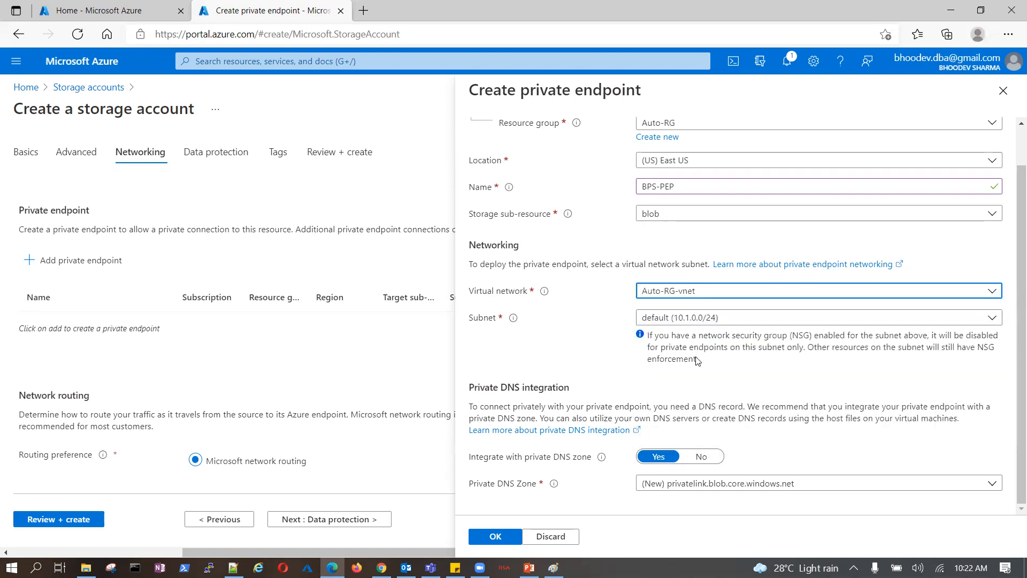
click(990, 320)
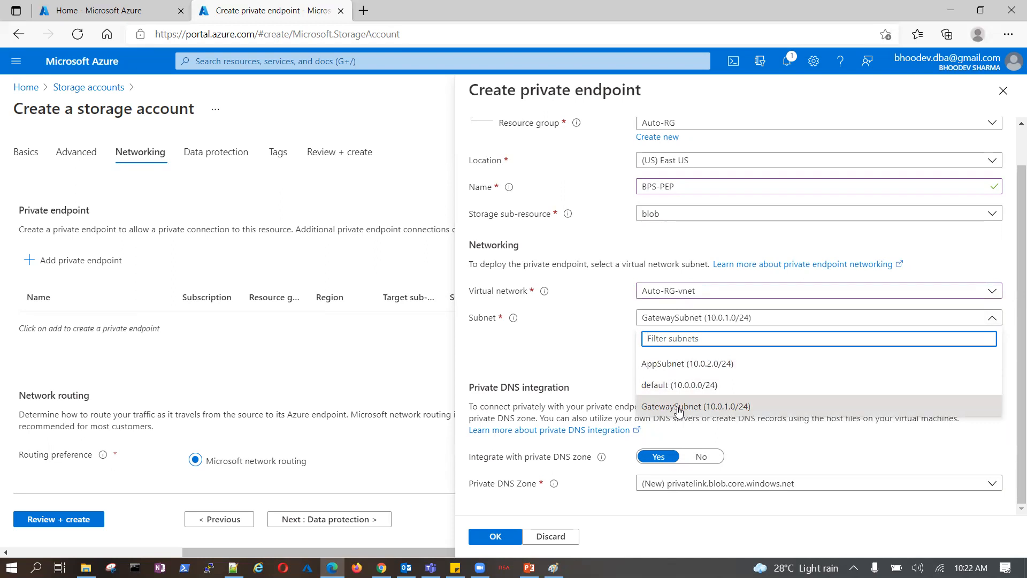
click(679, 409)
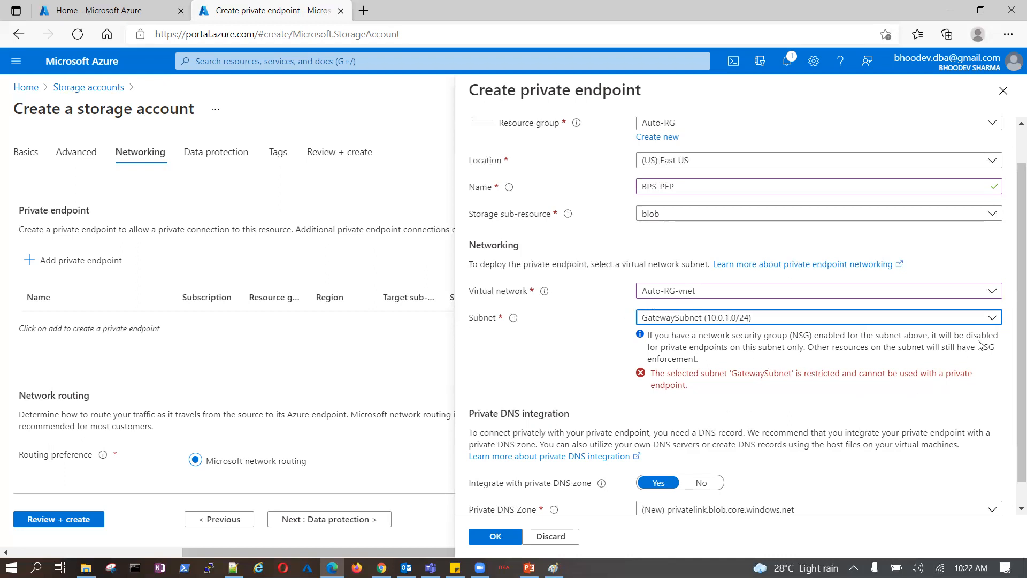
Step: Try AppSubnet (10.0.2.0/24), settle on the default (10.0.0.0/24) subnet and add the private endpoint to the storage account
click(991, 321)
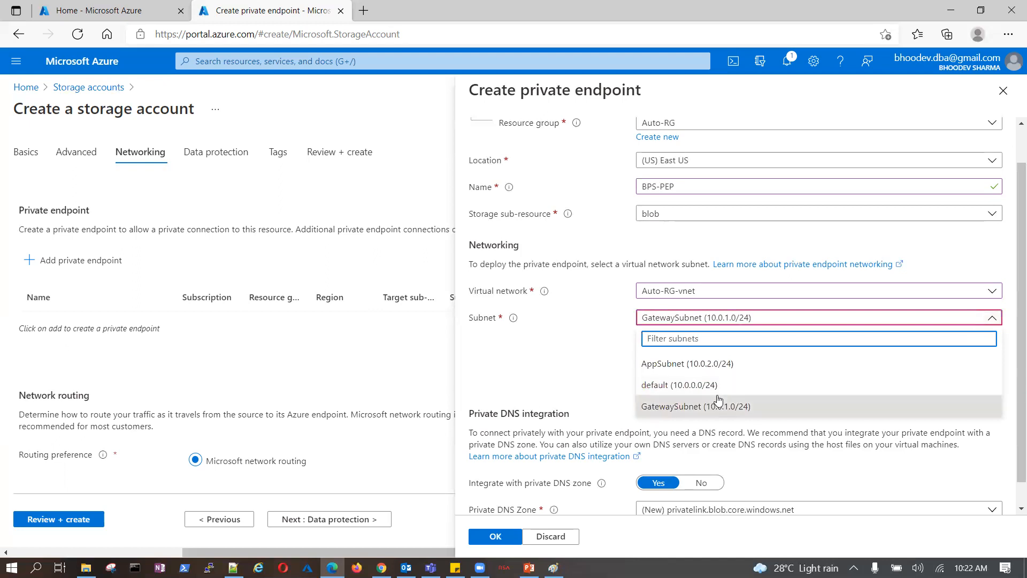
click(682, 390)
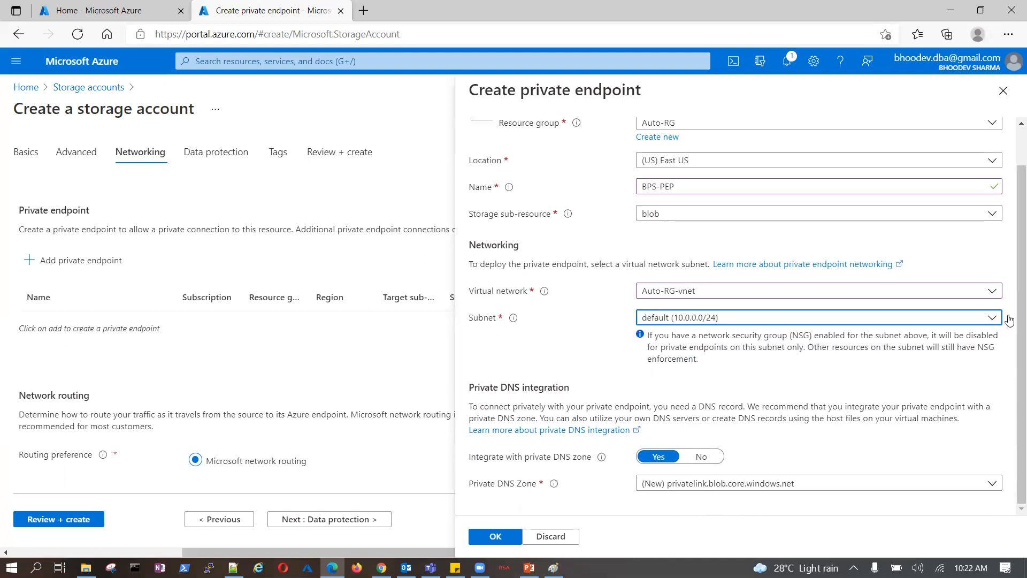
click(995, 321)
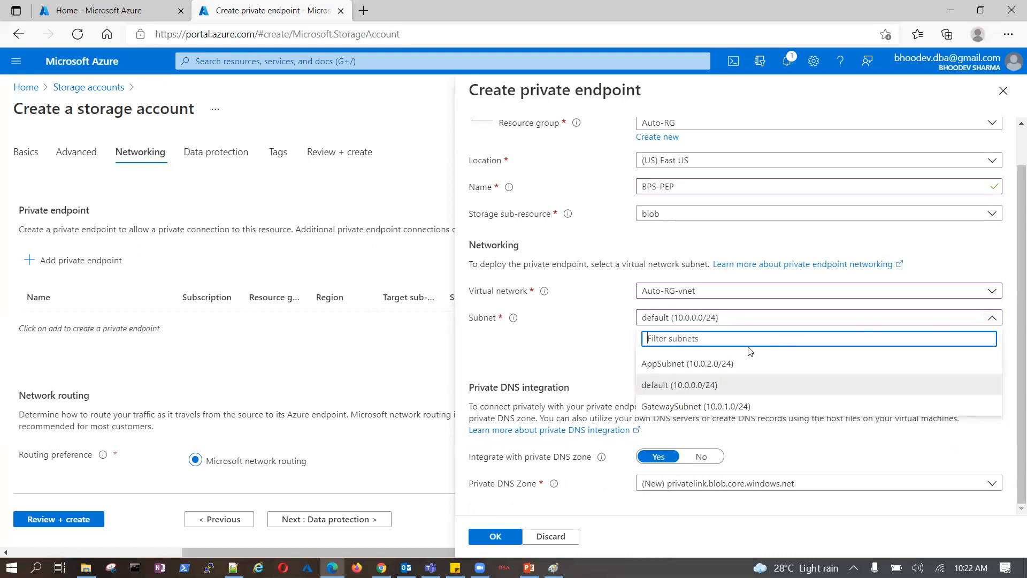
click(682, 365)
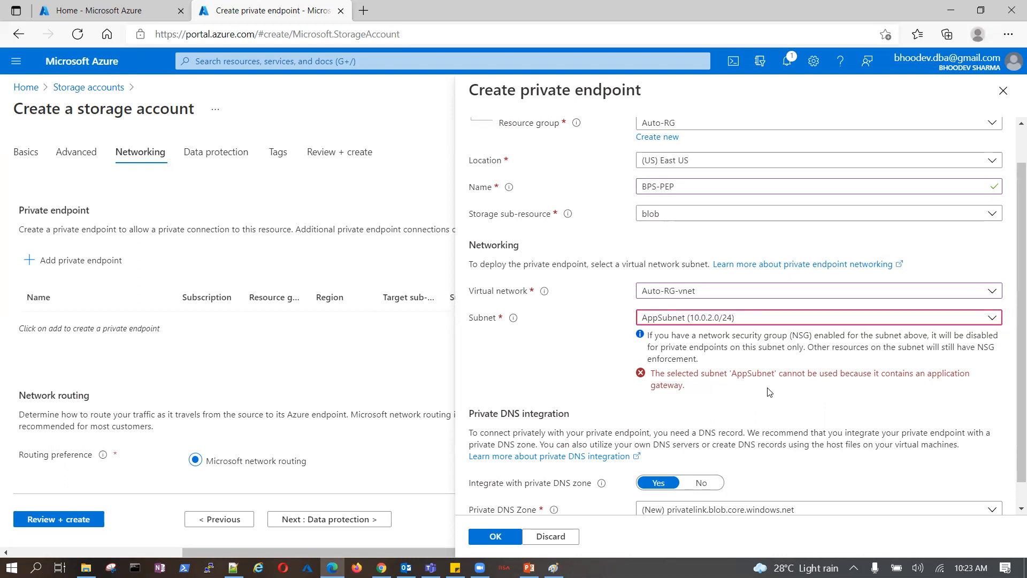
click(993, 318)
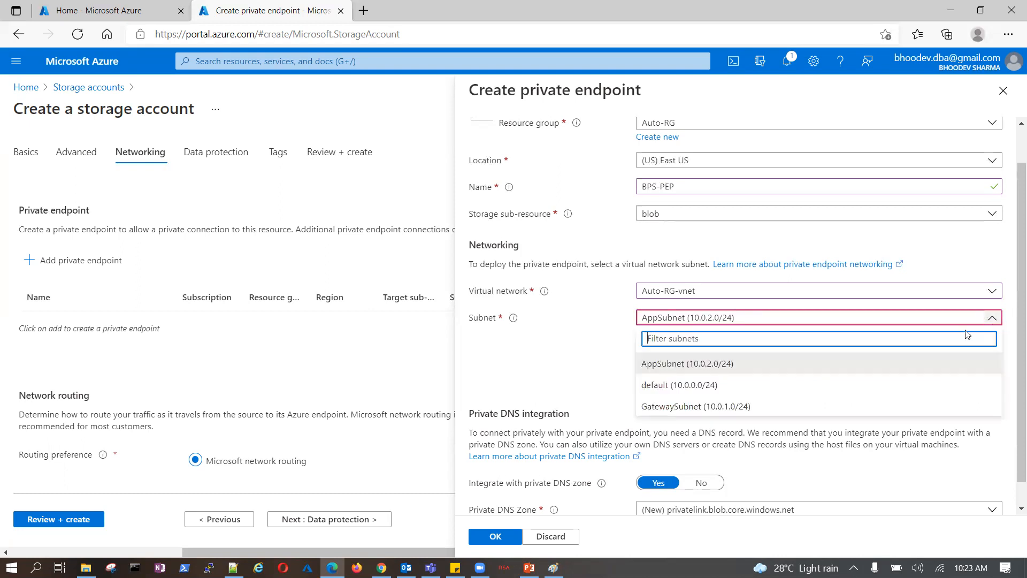
click(736, 382)
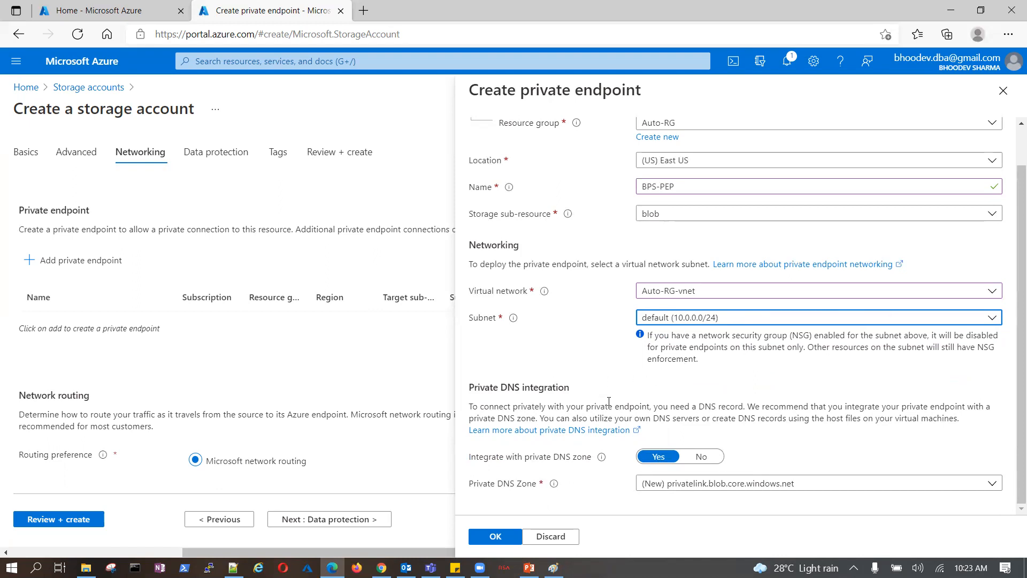
click(495, 536)
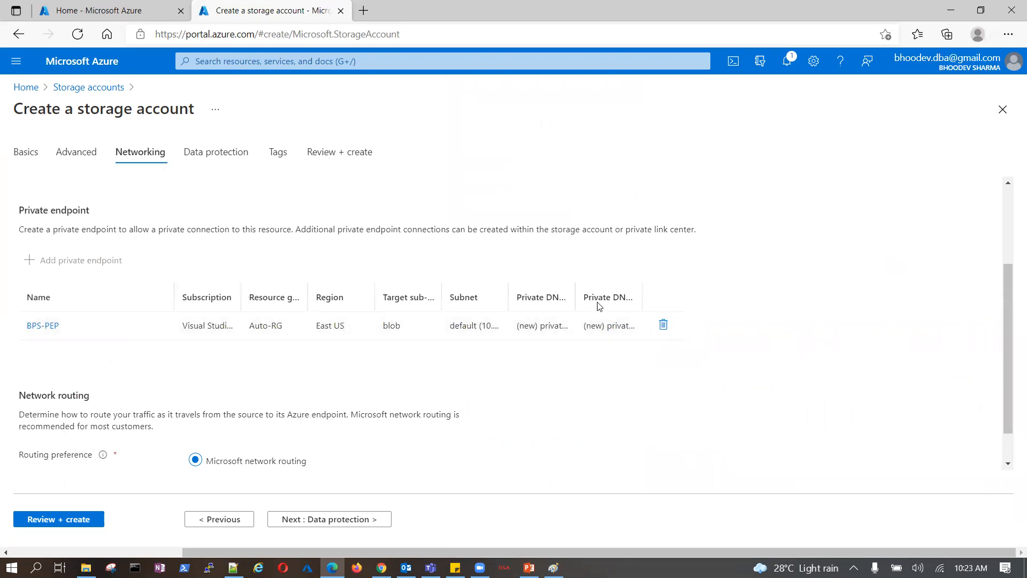
Step: Continue to the data protection settings and examine the recovery and tracking options, including the retention days for deleted blobs
scroll(228, 383, down, 1)
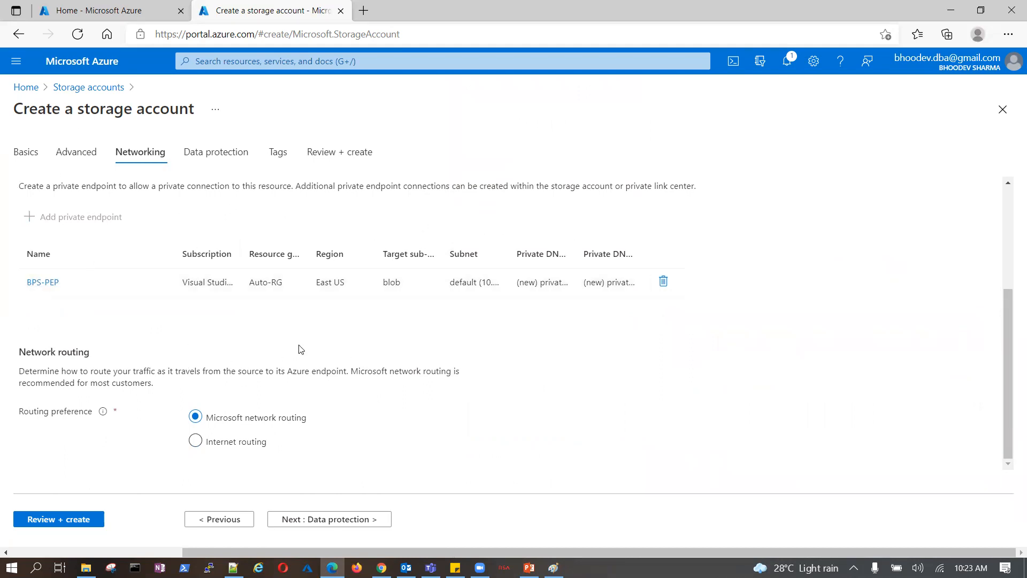
click(315, 519)
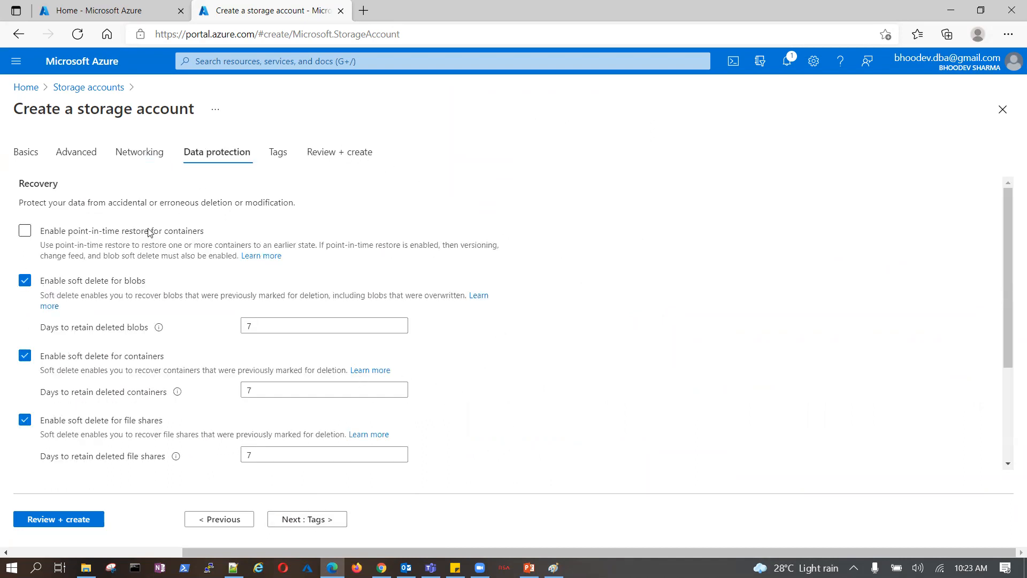
scroll(581, 407, down, 1)
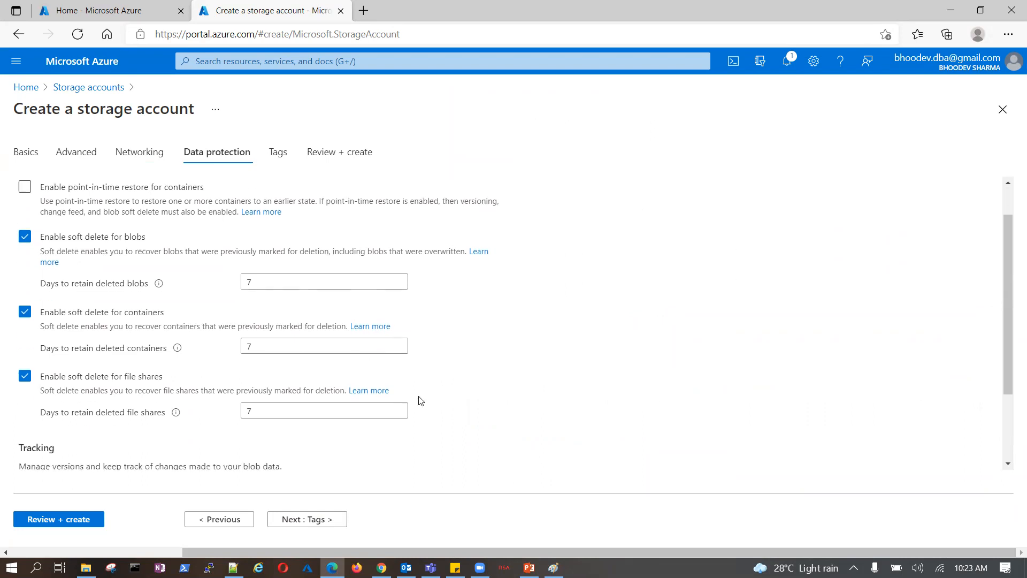
drag(73, 239, 149, 240)
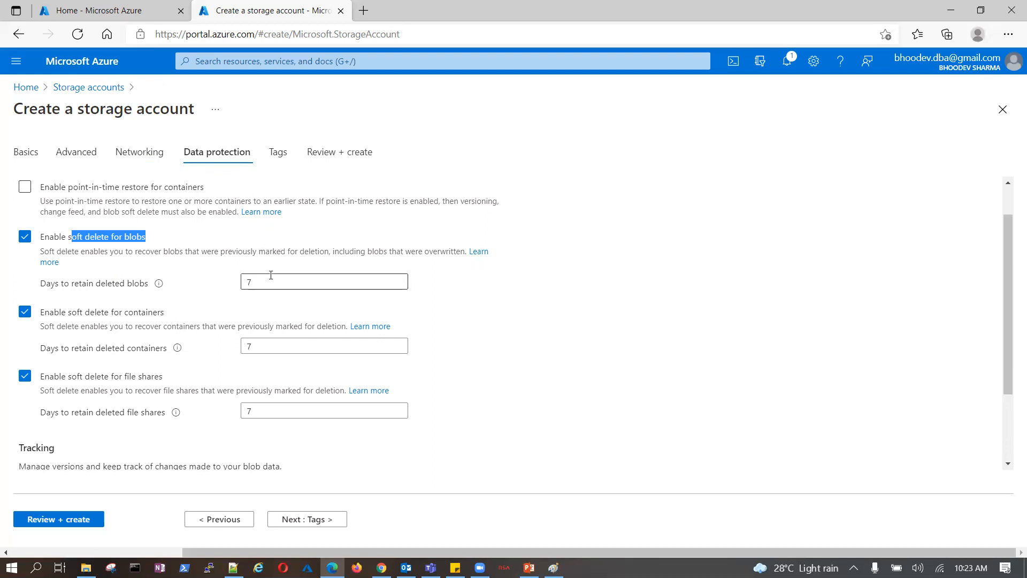
drag(269, 282, 247, 282)
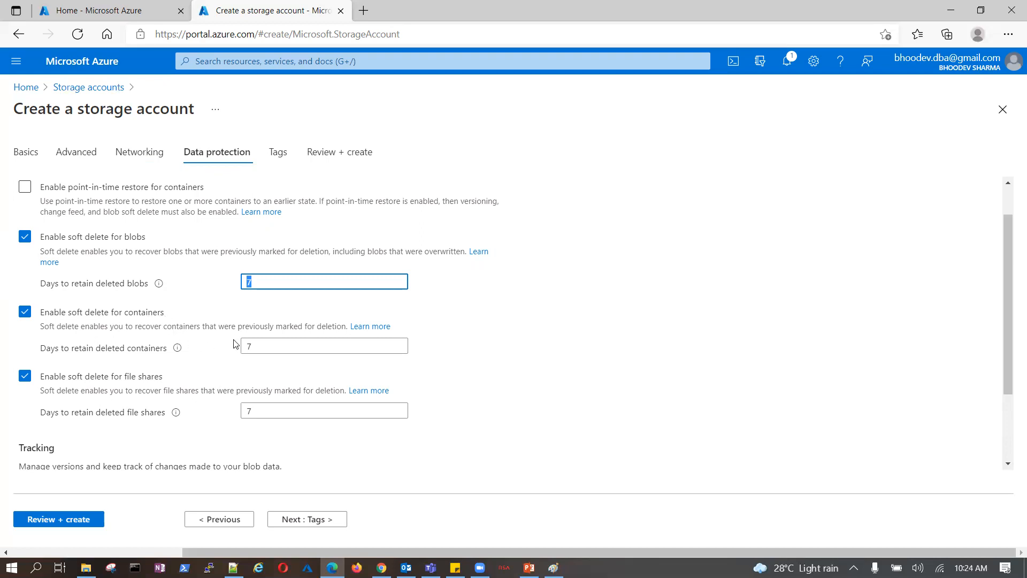
scroll(257, 381, down, 2)
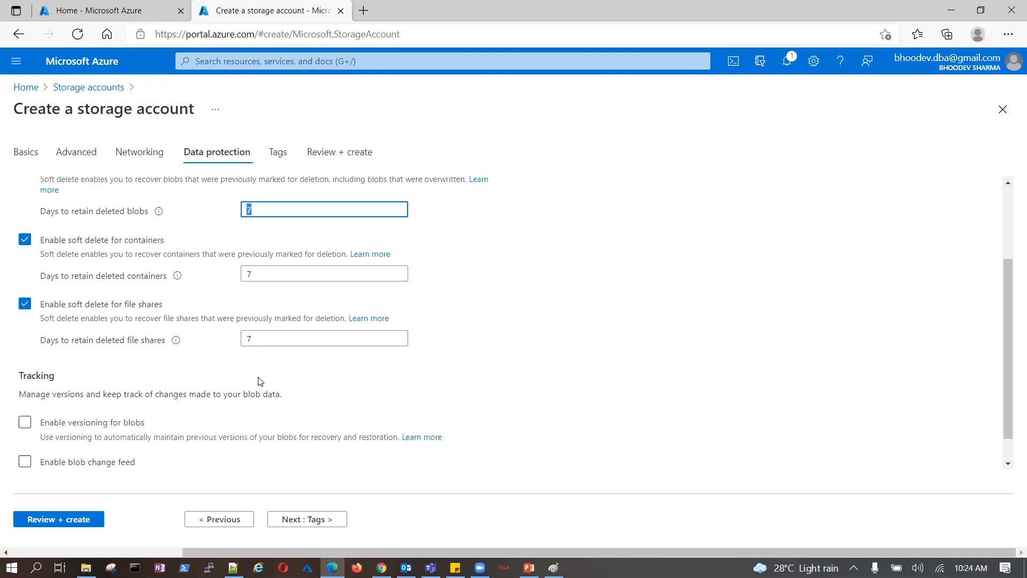
scroll(170, 350, up, 2)
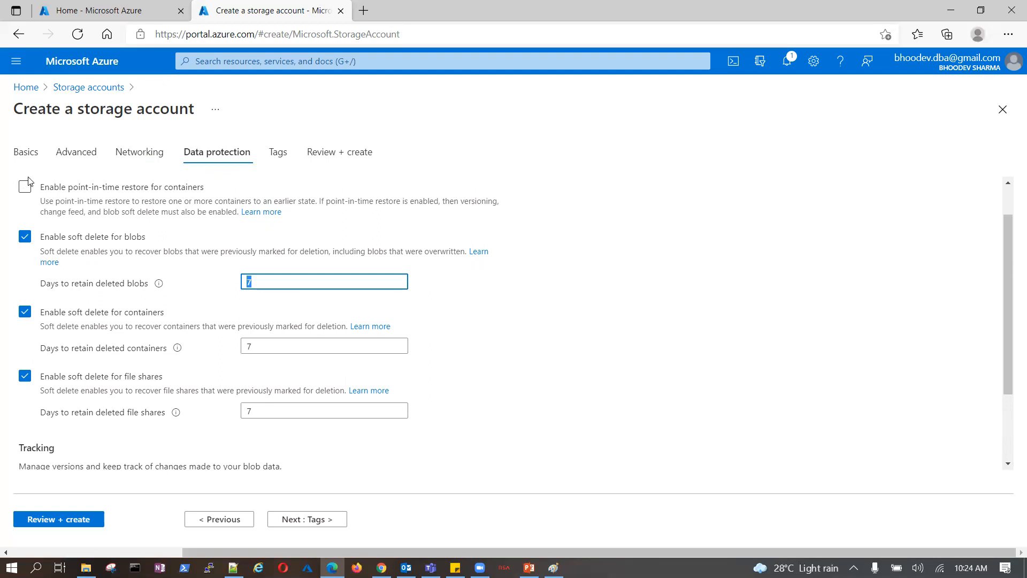
Step: Disable soft delete for containers, file shares and blobs
click(25, 312)
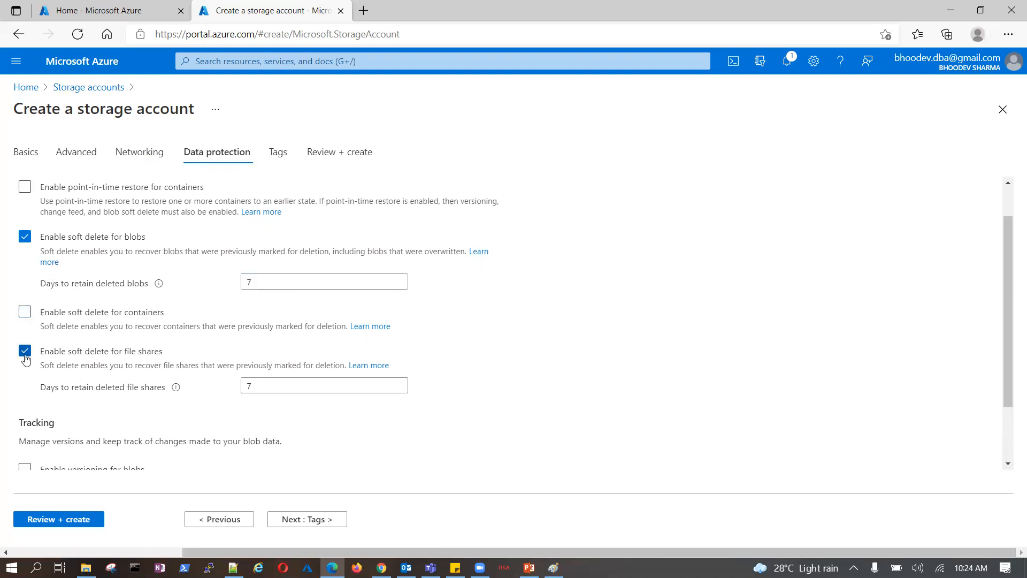
click(24, 350)
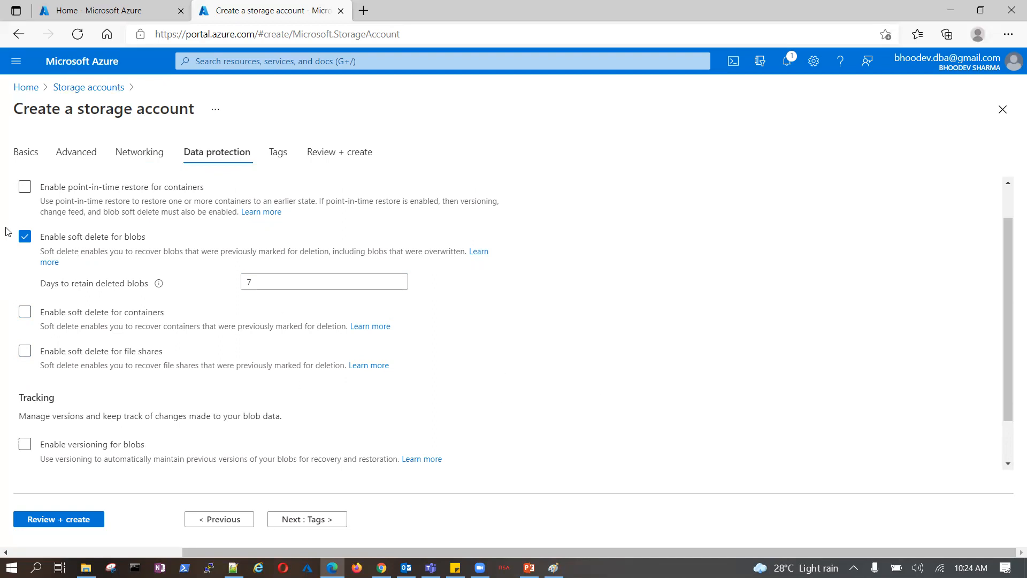
click(22, 238)
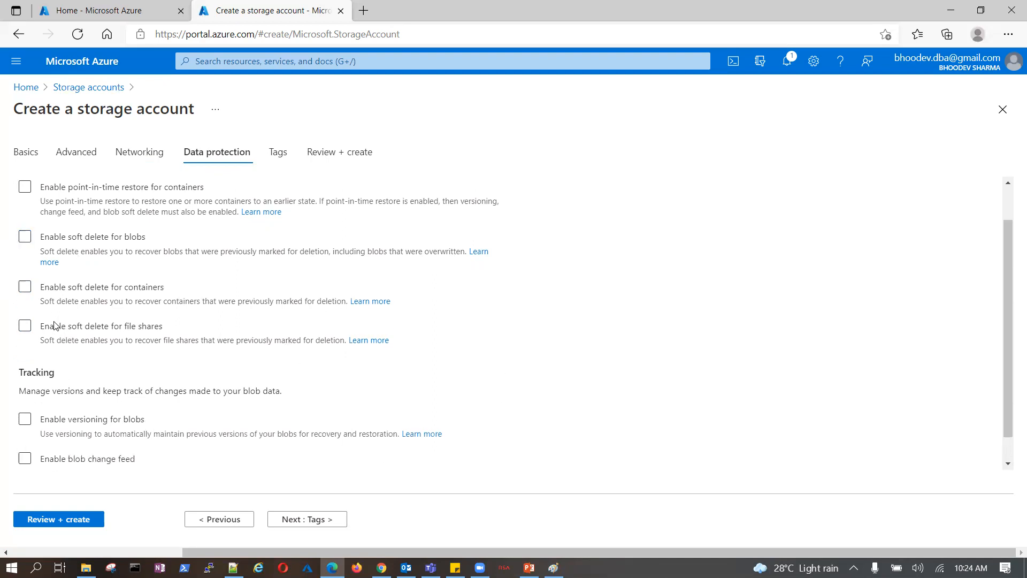
Step: Try switching soft delete on and off for file shares, containers and blobs
click(25, 326)
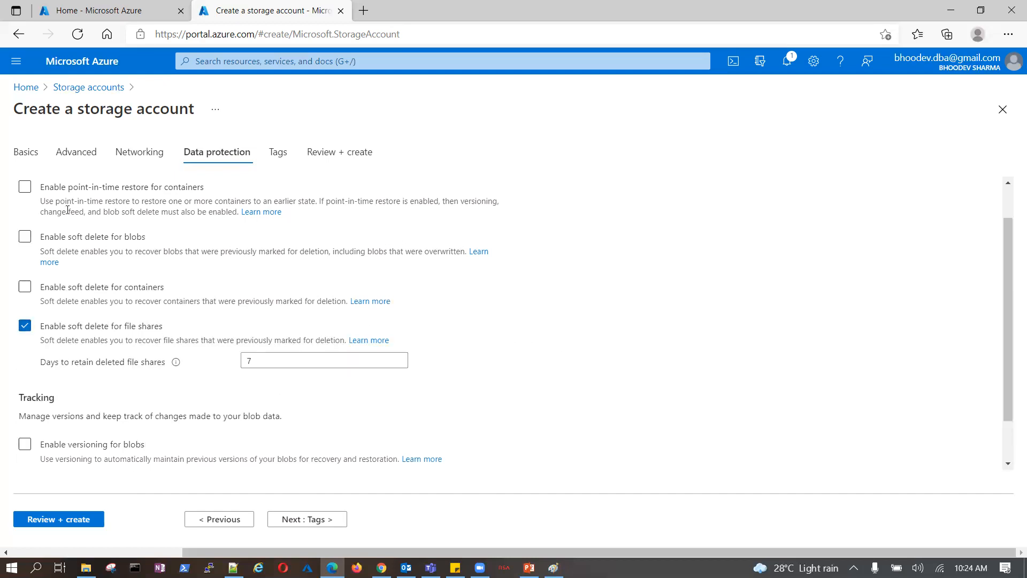
click(24, 327)
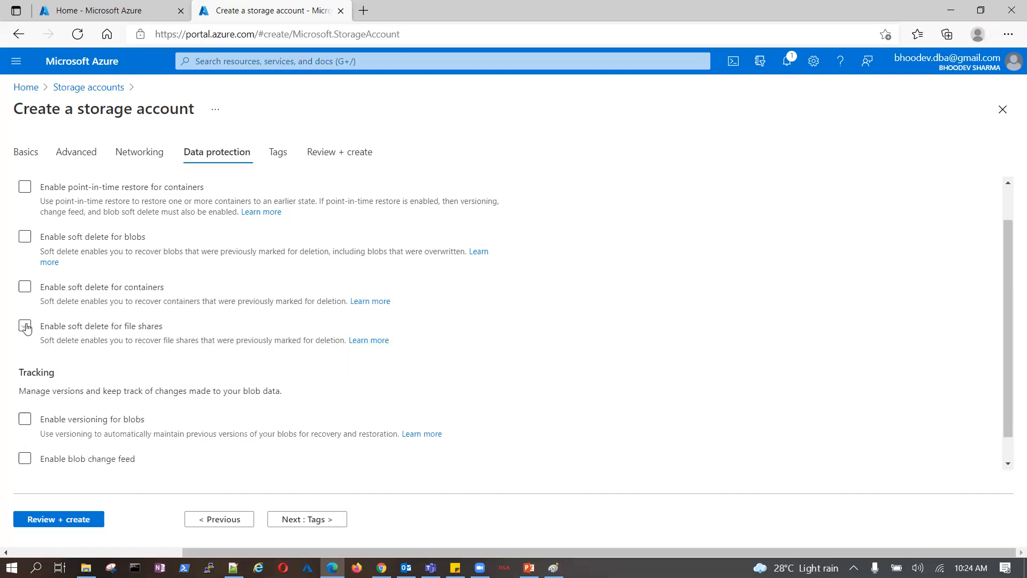
click(27, 288)
click(27, 289)
scroll(211, 321, down, 1)
scroll(89, 306, up, 2)
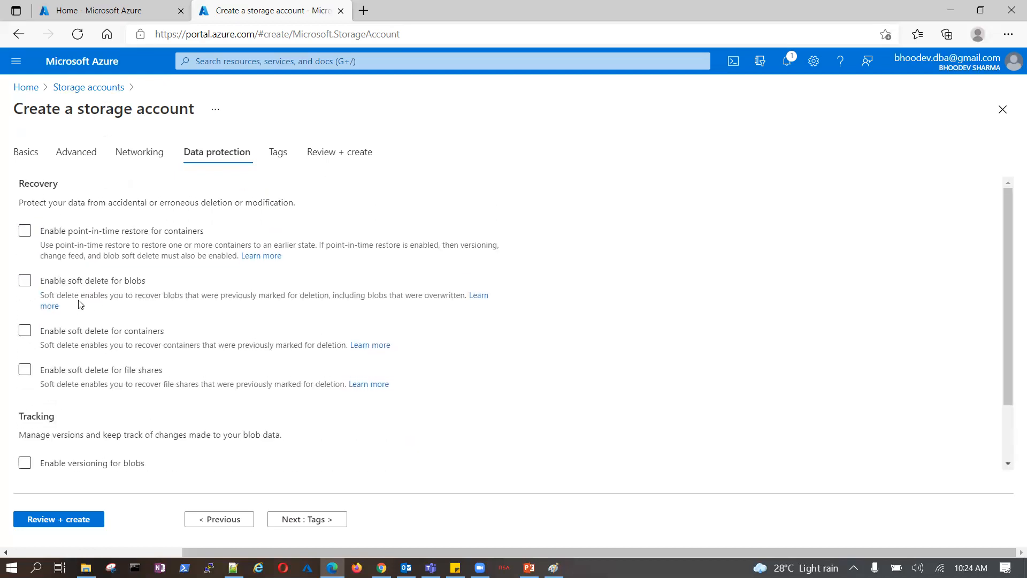
click(25, 281)
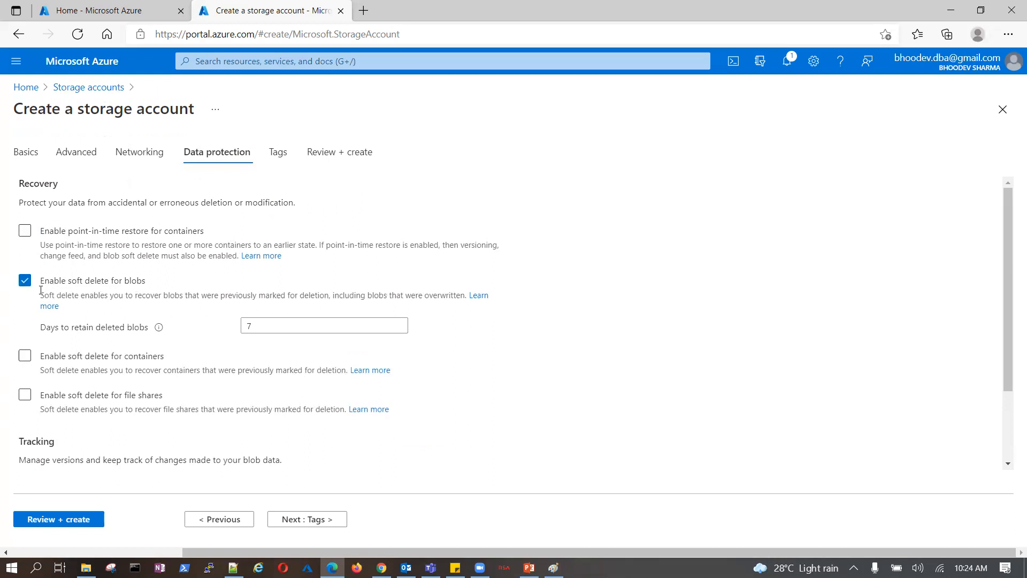
click(24, 280)
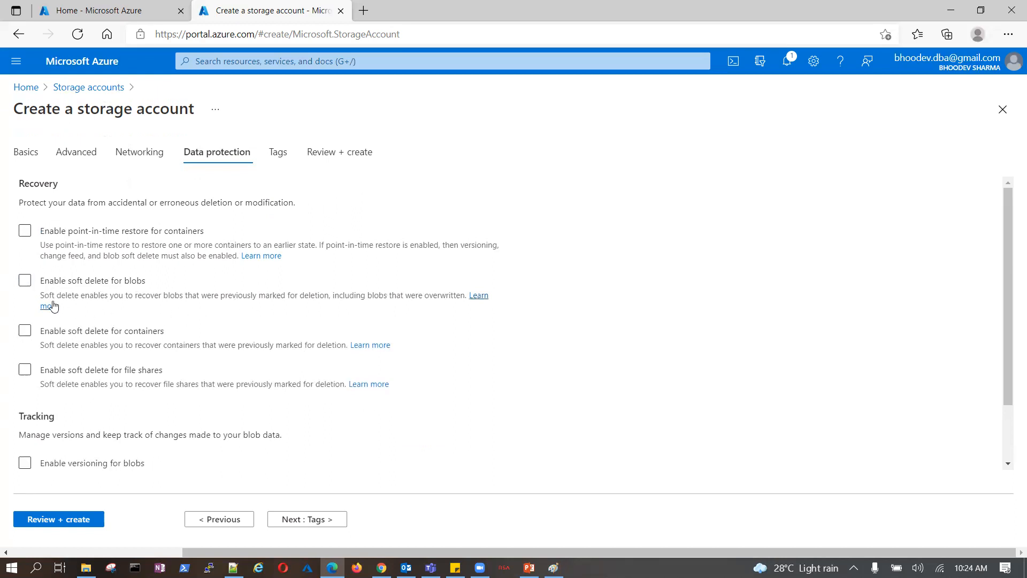
Step: Enable soft delete for blobs, keeping its retention period, and try the versioning option for blobs
click(25, 281)
click(270, 325)
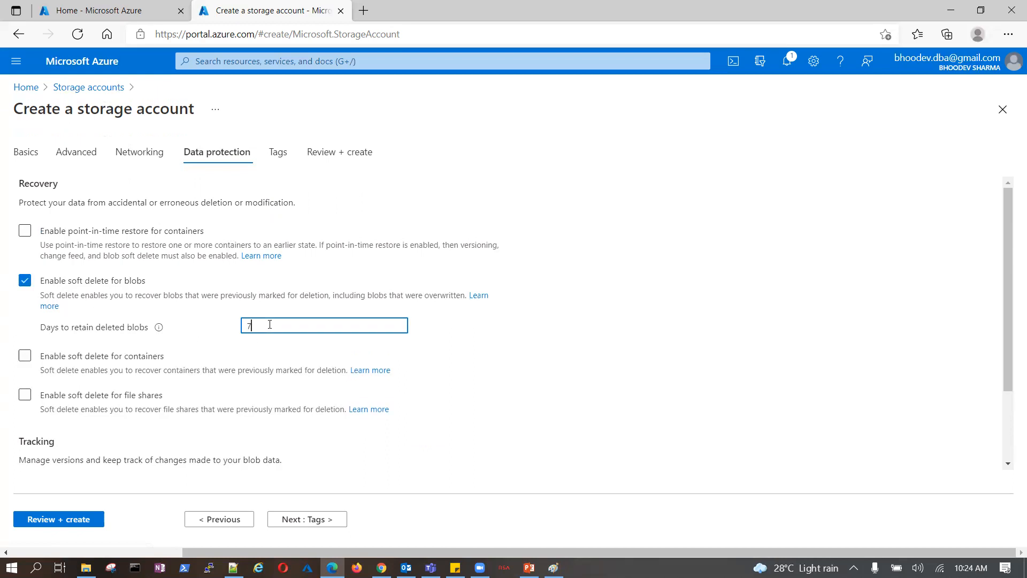
mouse_move(159, 327)
scroll(481, 364, down, 2)
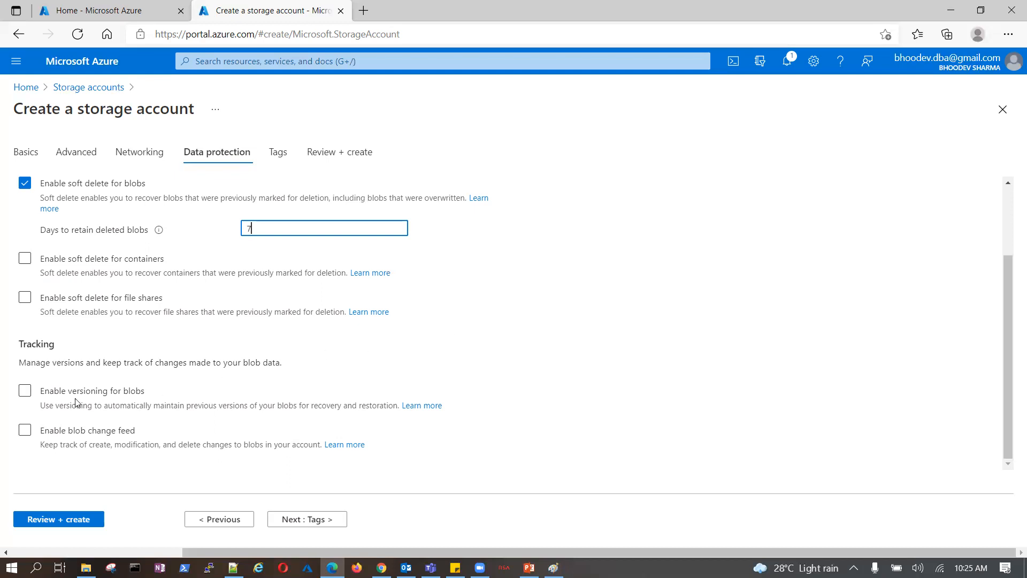
click(25, 392)
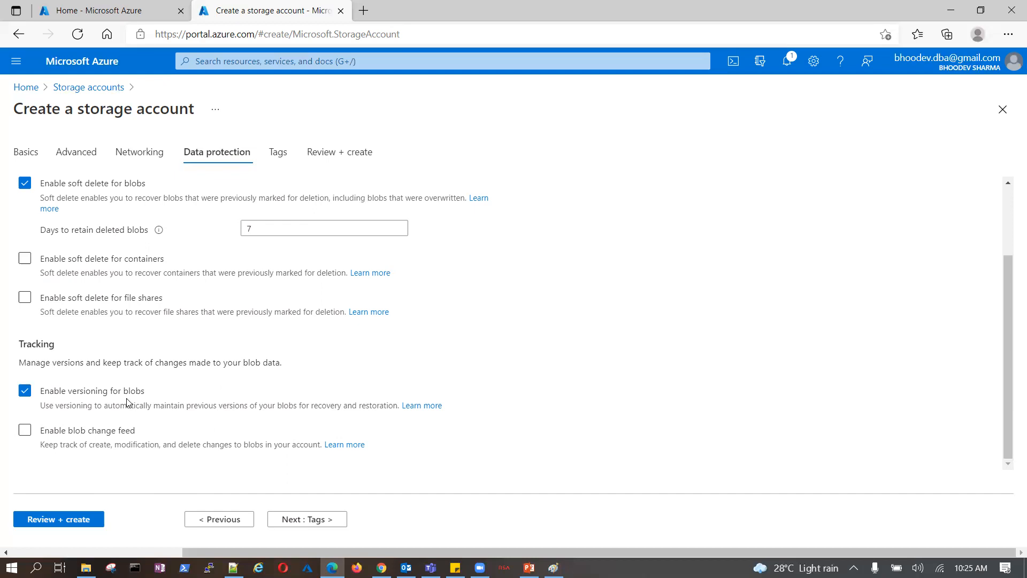
click(25, 390)
Step: Leave the tags empty, review the storage account's configuration and create the account
click(291, 520)
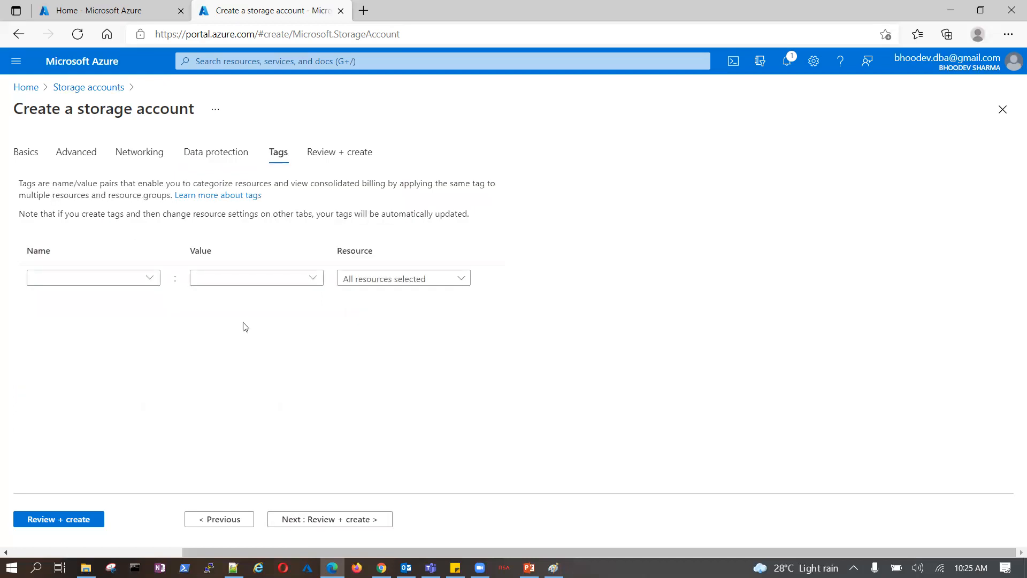
click(318, 519)
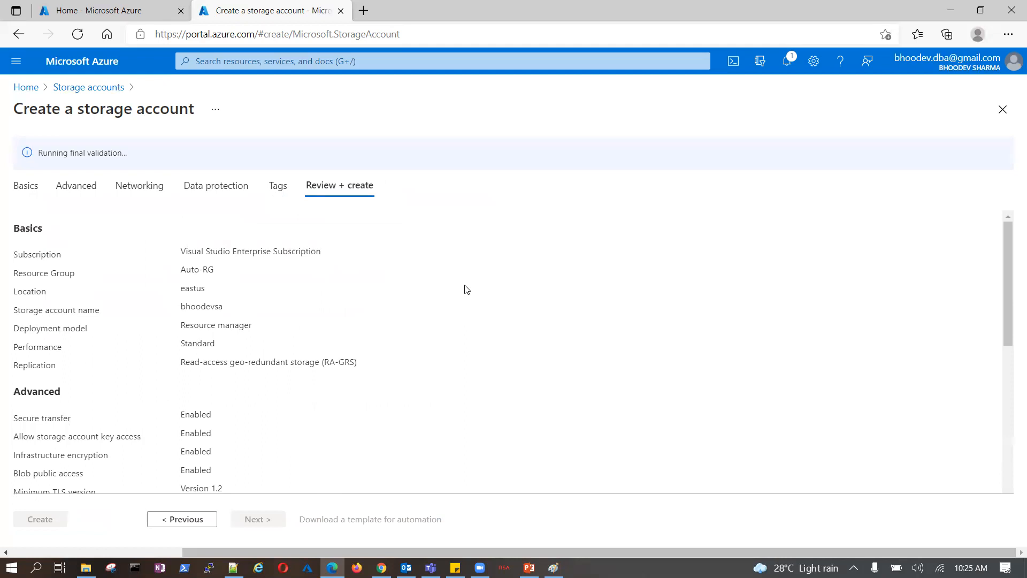
scroll(463, 288, down, 1)
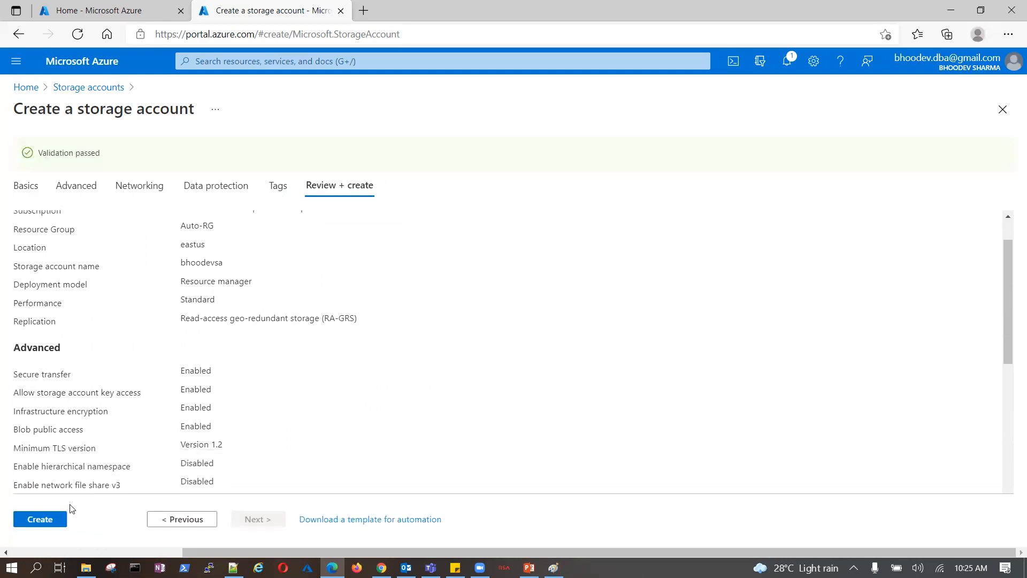
click(43, 521)
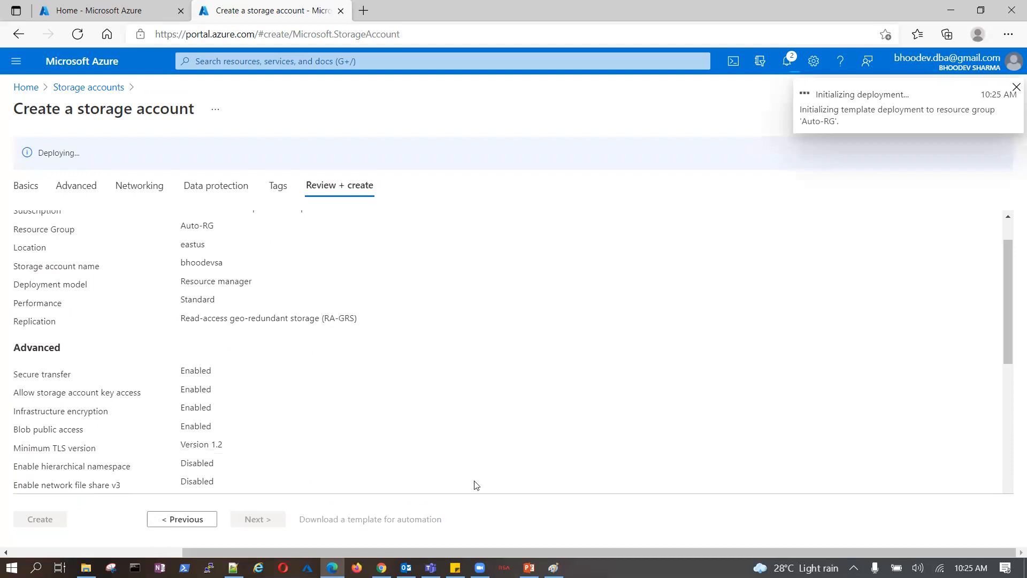
Step: Switch to the PowerPoint presentation and show the Azure Storage Services slide
key(alt+Tab)
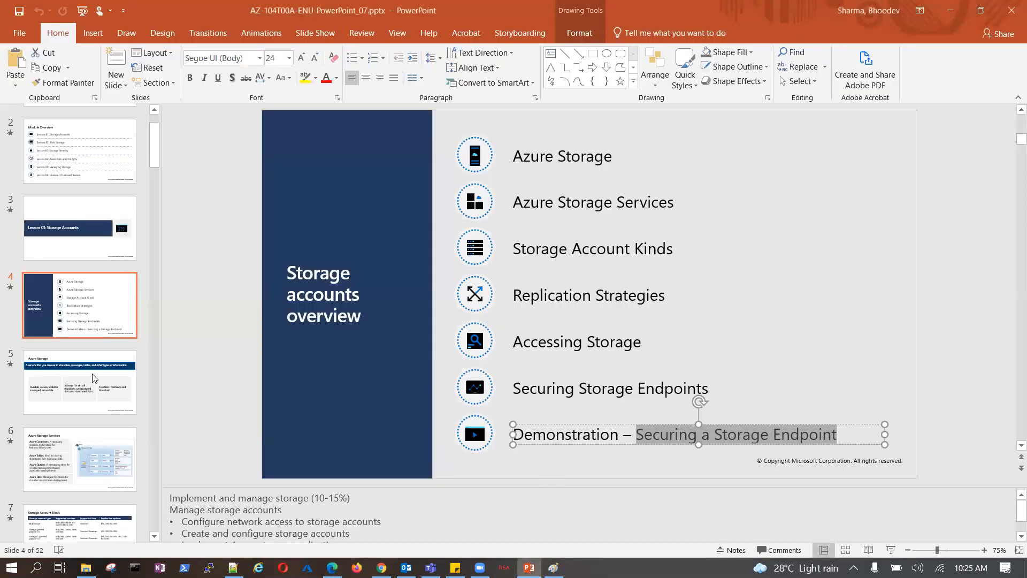
click(54, 414)
click(77, 444)
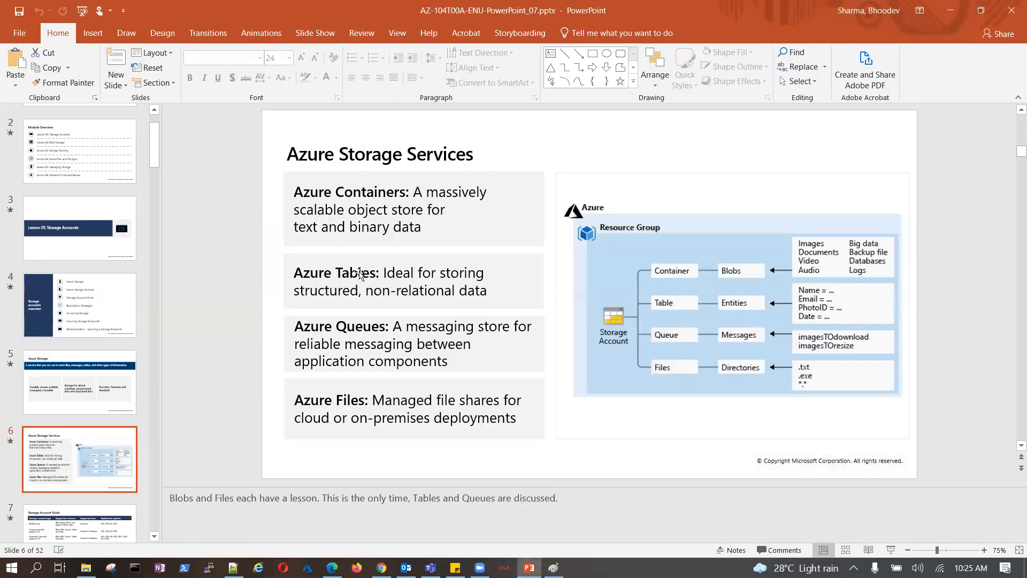